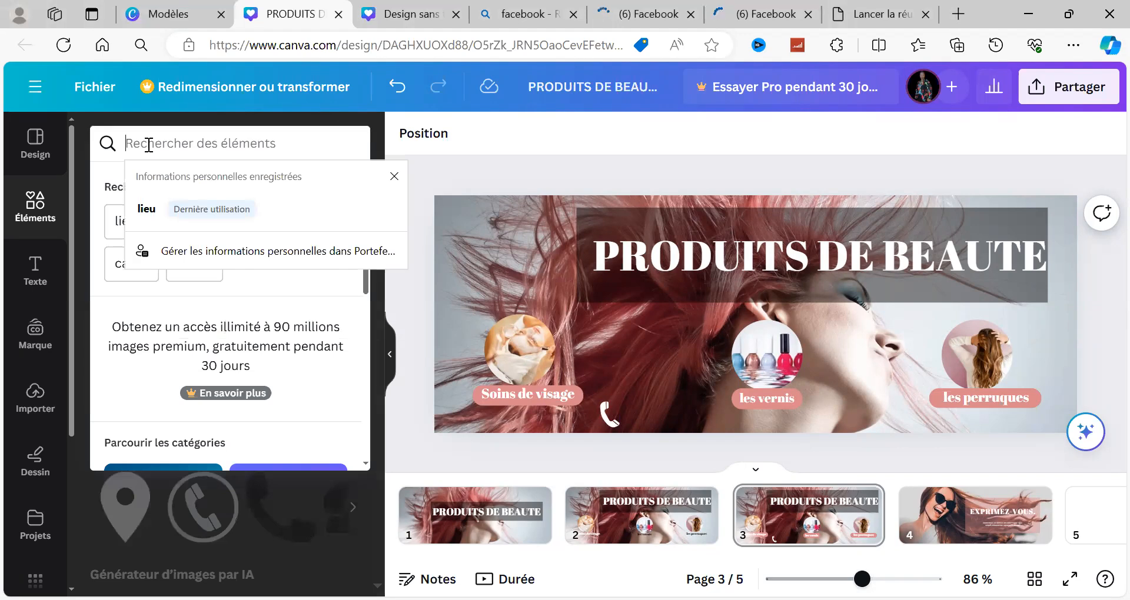
# Step: Search the elements for "lieu", show only illustrations, and add the orange-red location pin with the yellow base to page 3
pyautogui.write('lieu')
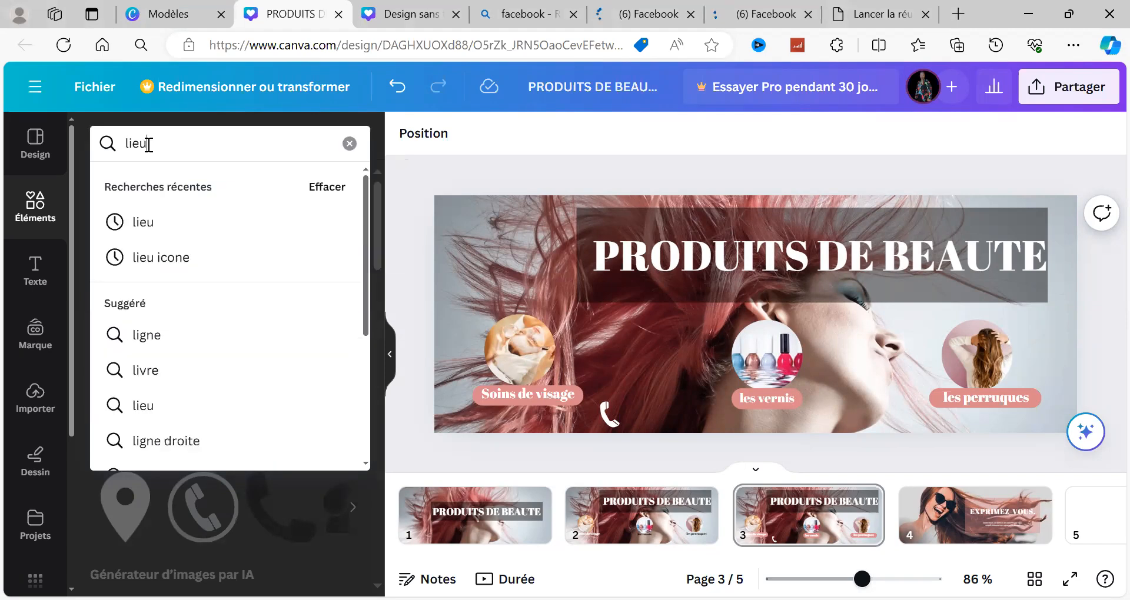
pyautogui.click(149, 230)
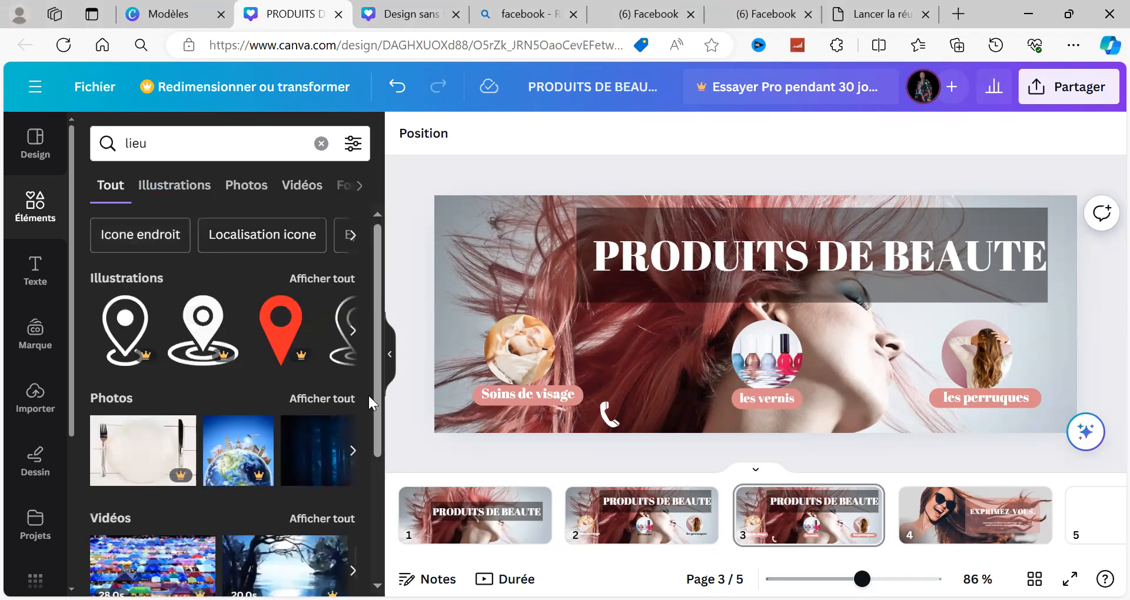
pyautogui.click(333, 283)
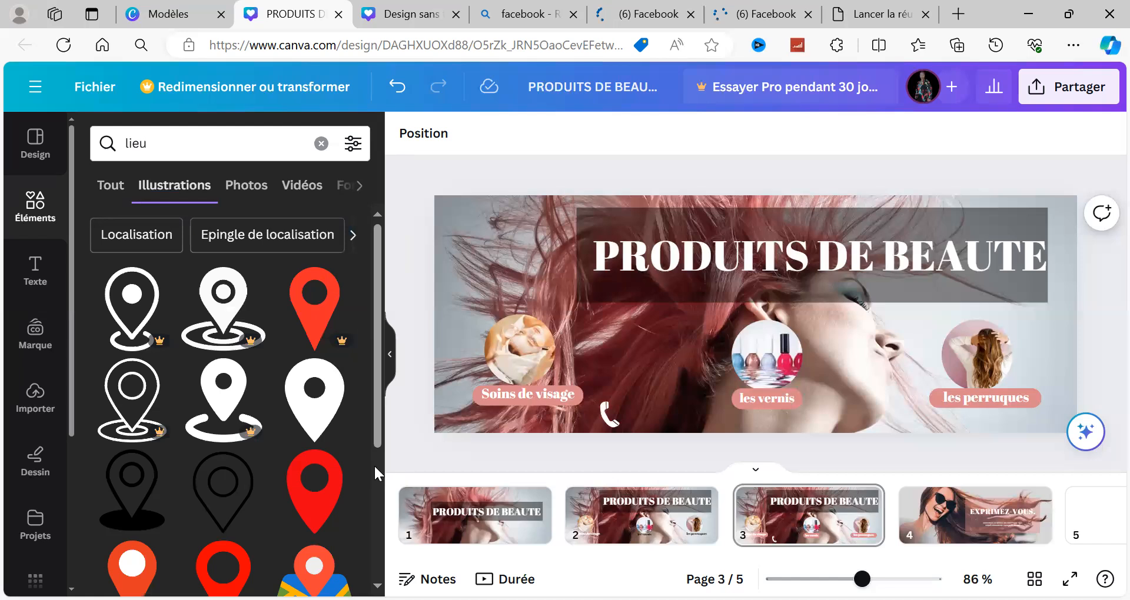
pyautogui.scroll(-4, 373, 465)
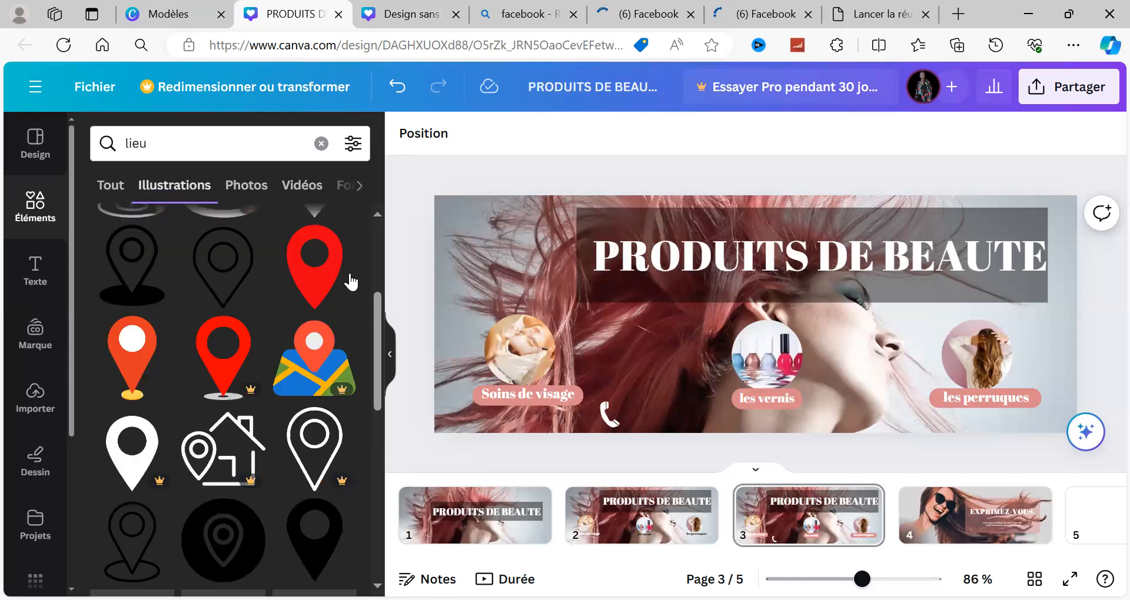
pyautogui.click(139, 364)
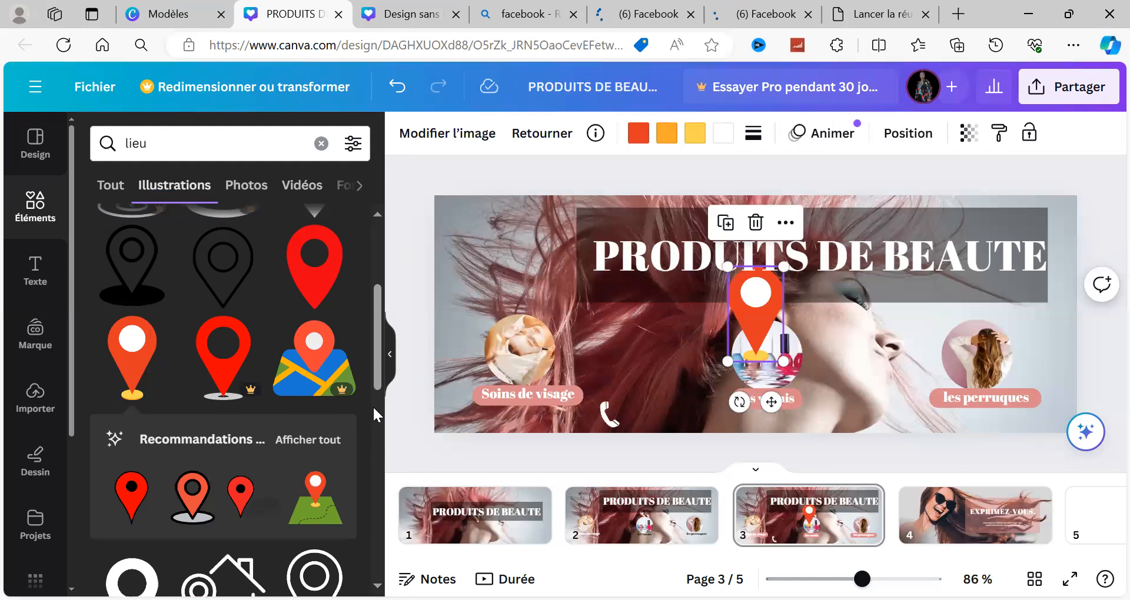
# Step: Shrink the location pin to a small icon and place it along the banner's lower edge, just right of the "les vernis" label
pyautogui.scroll(-5, 374, 345)
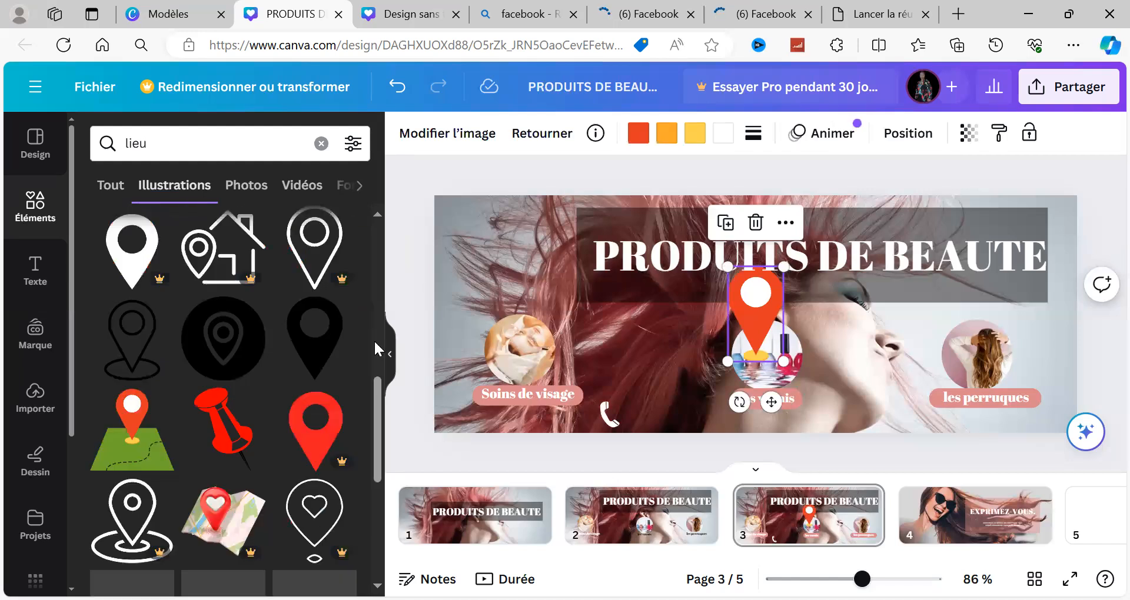
pyautogui.scroll(5, 373, 340)
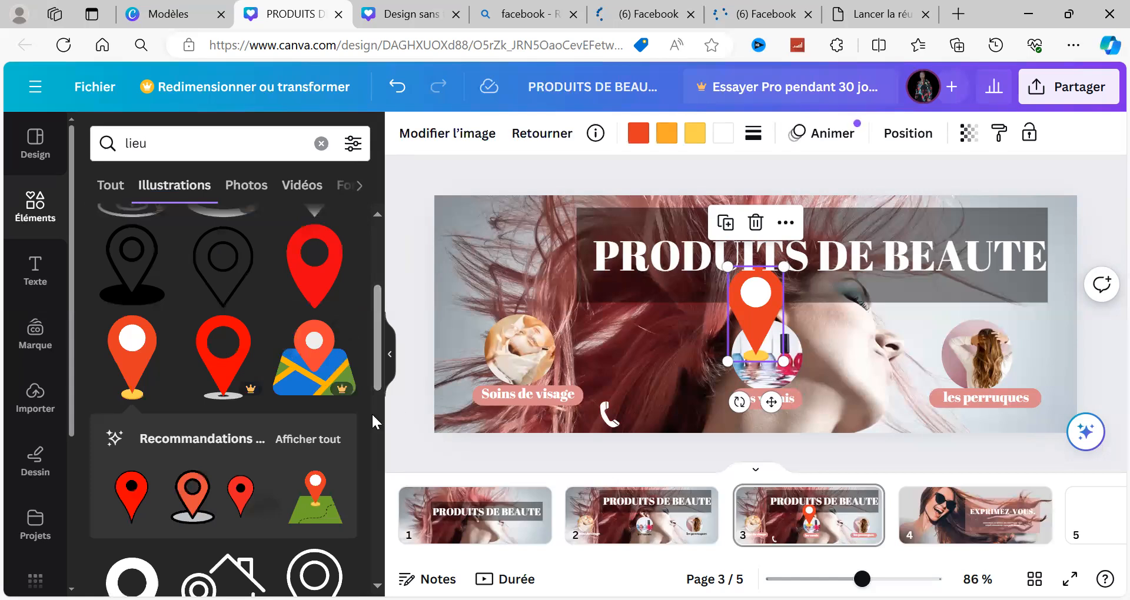
pyautogui.scroll(-5, 372, 412)
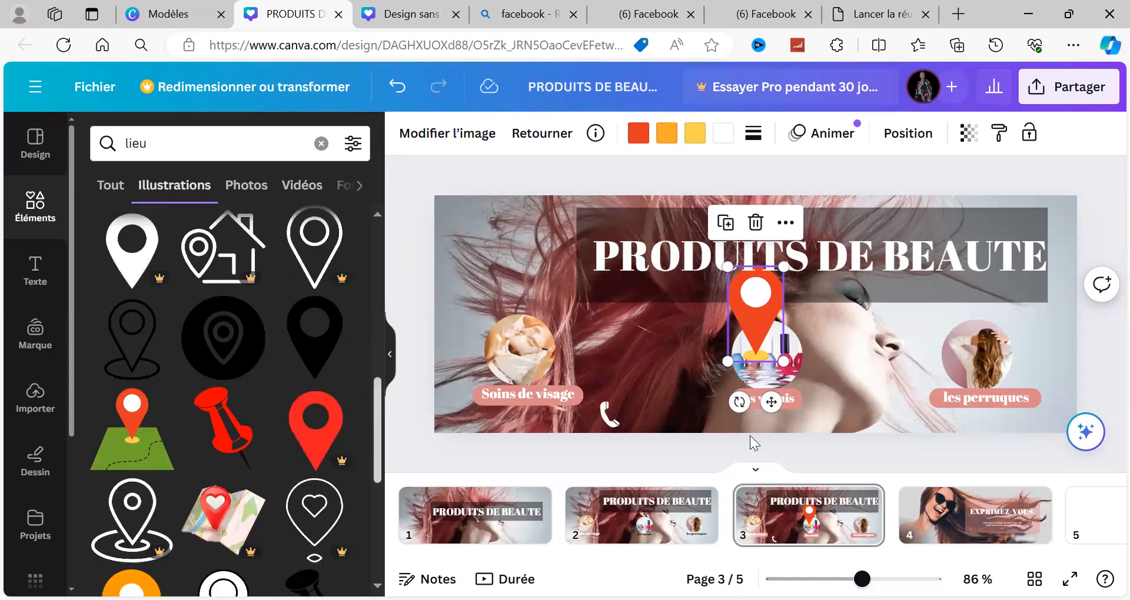
pyautogui.moveTo(787, 268); pyautogui.dragTo(743, 328)
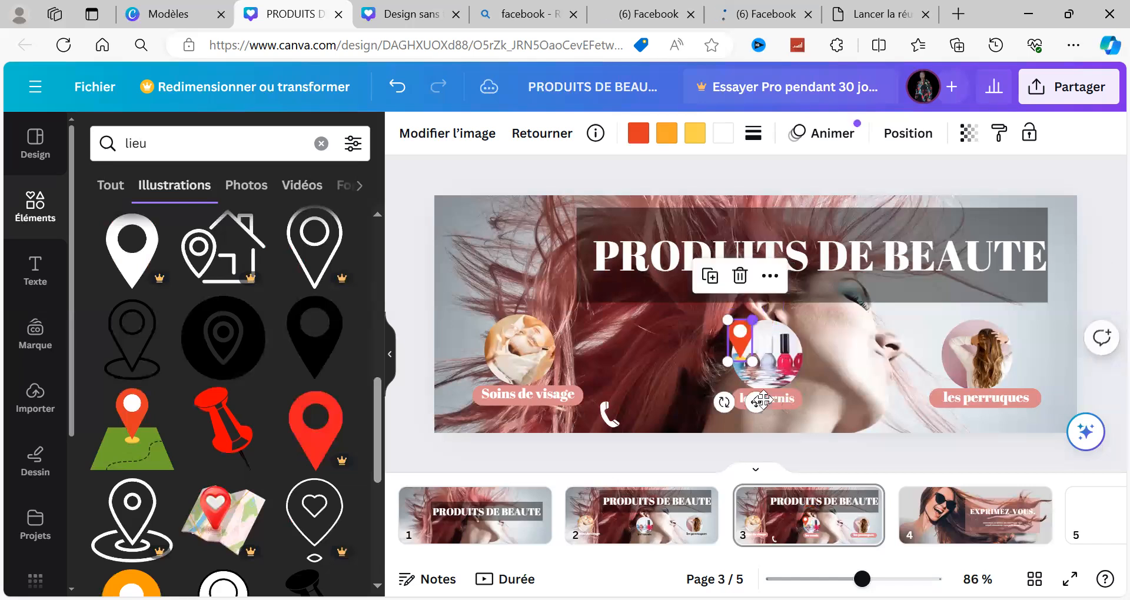
pyautogui.moveTo(836, 436); pyautogui.dragTo(836, 472)
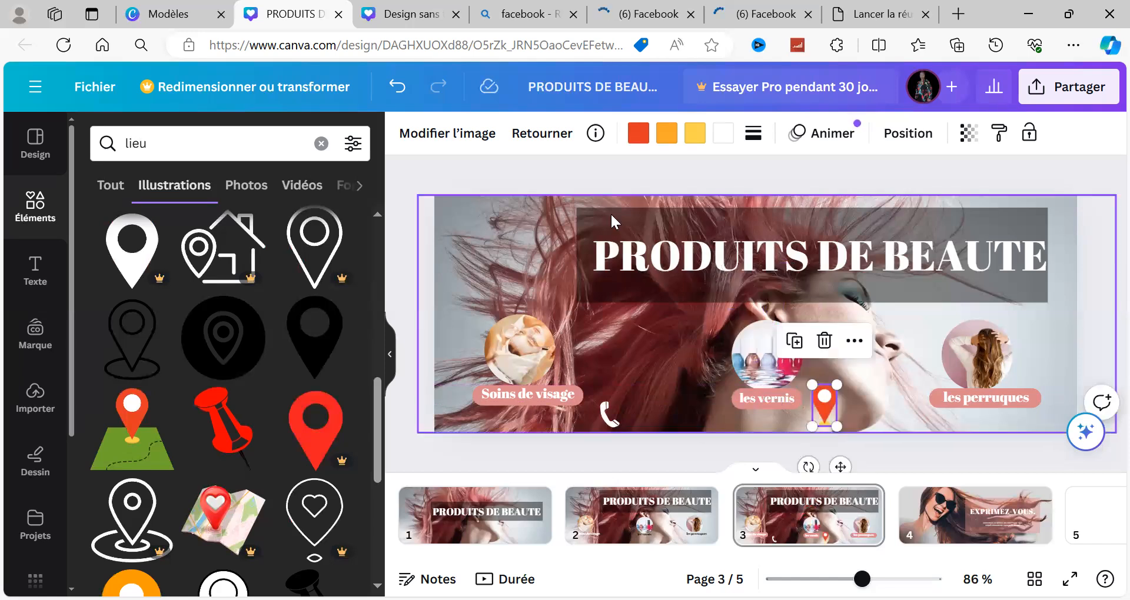
# Step: Reduce the height of the dark translucent rectangle behind the "PRODUITS DE BEAUTE" title by raising its lower edge
pyautogui.click(816, 254)
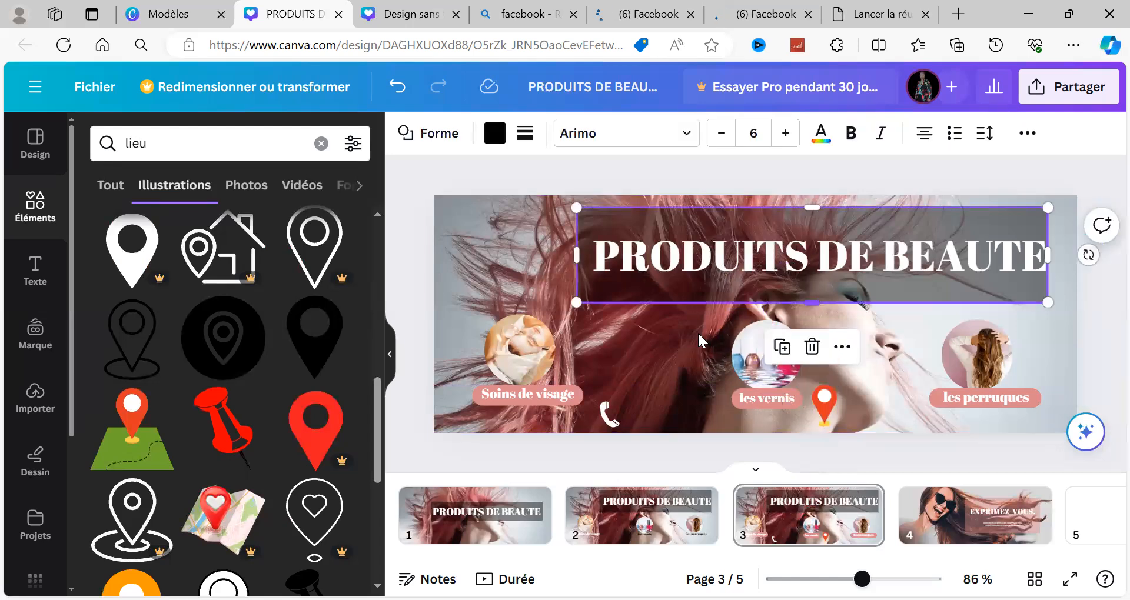
pyautogui.moveTo(808, 301); pyautogui.dragTo(808, 265)
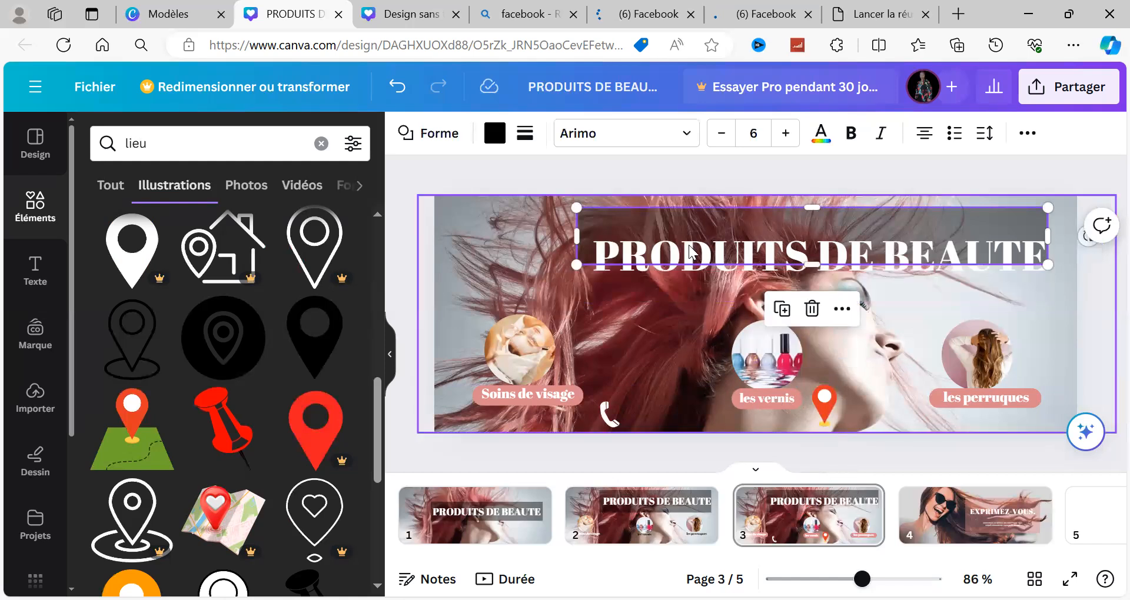
pyautogui.keyDown('shift'); pyautogui.click(660, 252); pyautogui.keyUp('shift')
pyautogui.moveTo(660, 252)
pyautogui.mouseDown()
pyautogui.moveTo(659, 200)
pyautogui.moveTo(658, 253)
pyautogui.mouseUp()
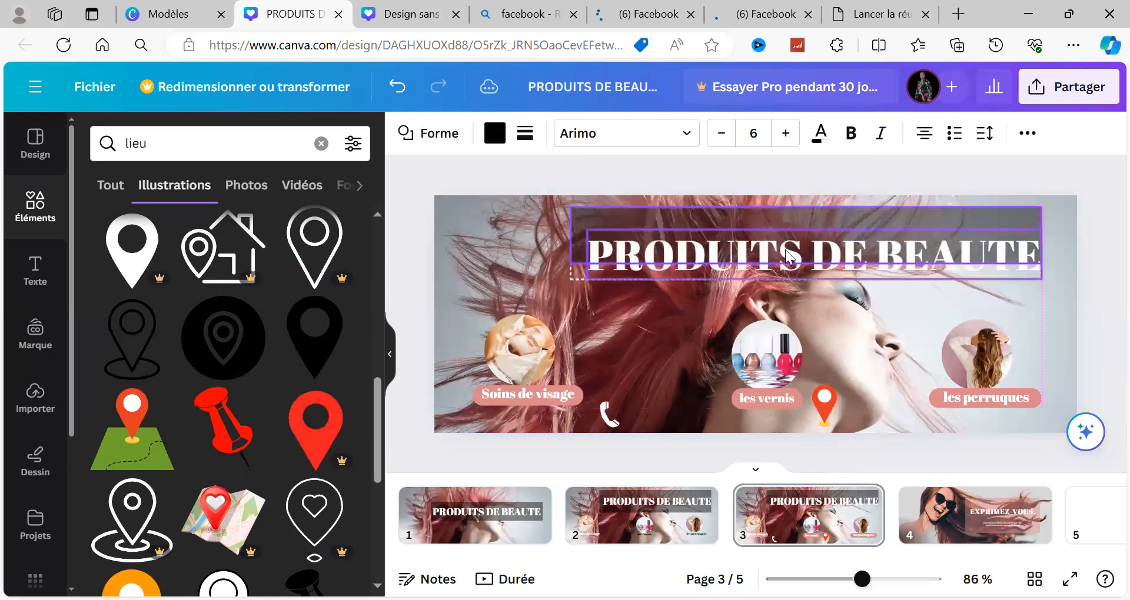
pyautogui.moveTo(821, 246); pyautogui.dragTo(808, 236)
pyautogui.moveTo(892, 200); pyautogui.dragTo(964, 177)
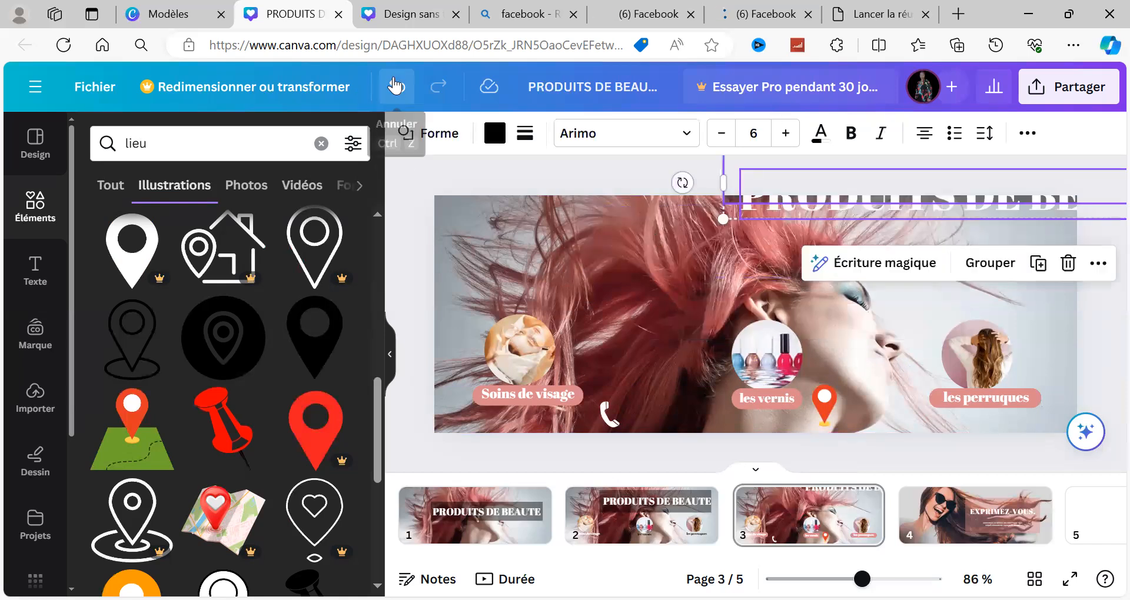
pyautogui.click(396, 86)
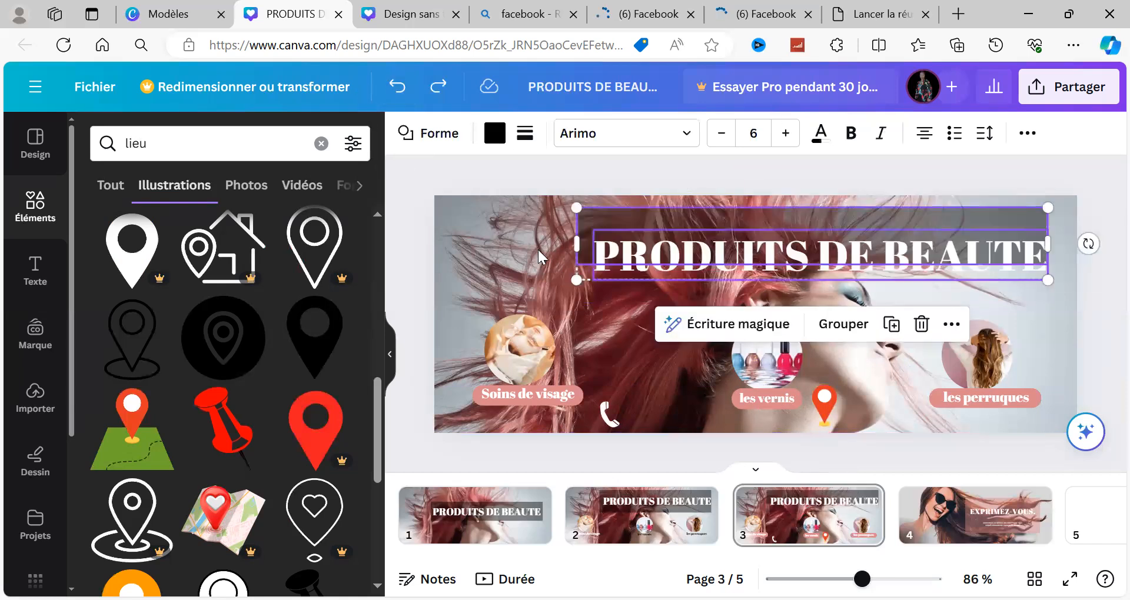
# Step: Move the "PRODUITS DE BEAUTE" title up so it sits inside the shortened dark rectangle
pyautogui.click(656, 263)
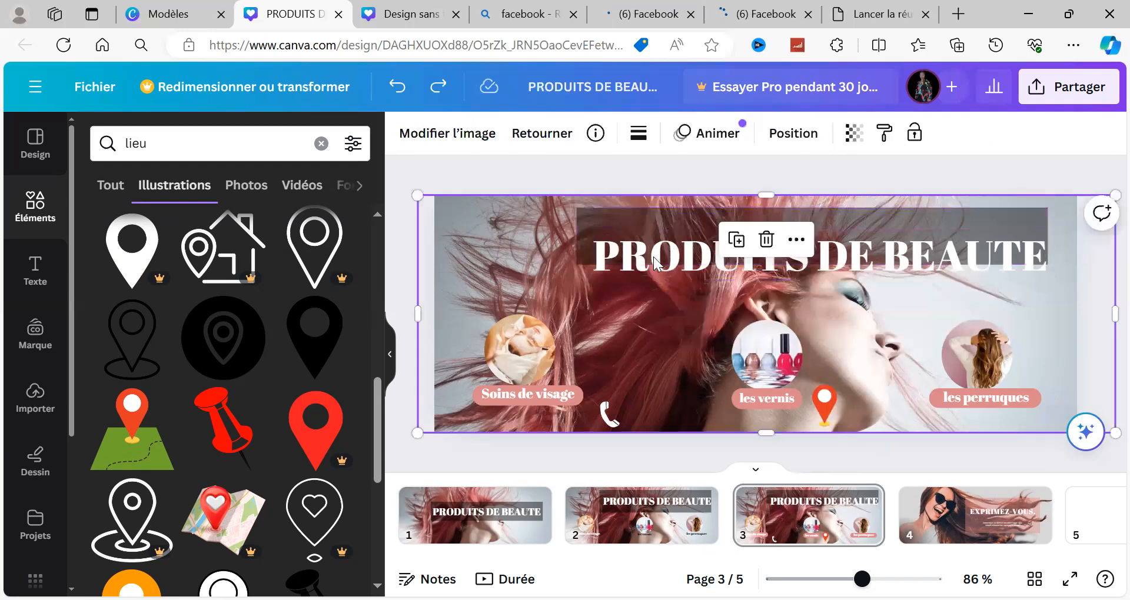
pyautogui.click(652, 235)
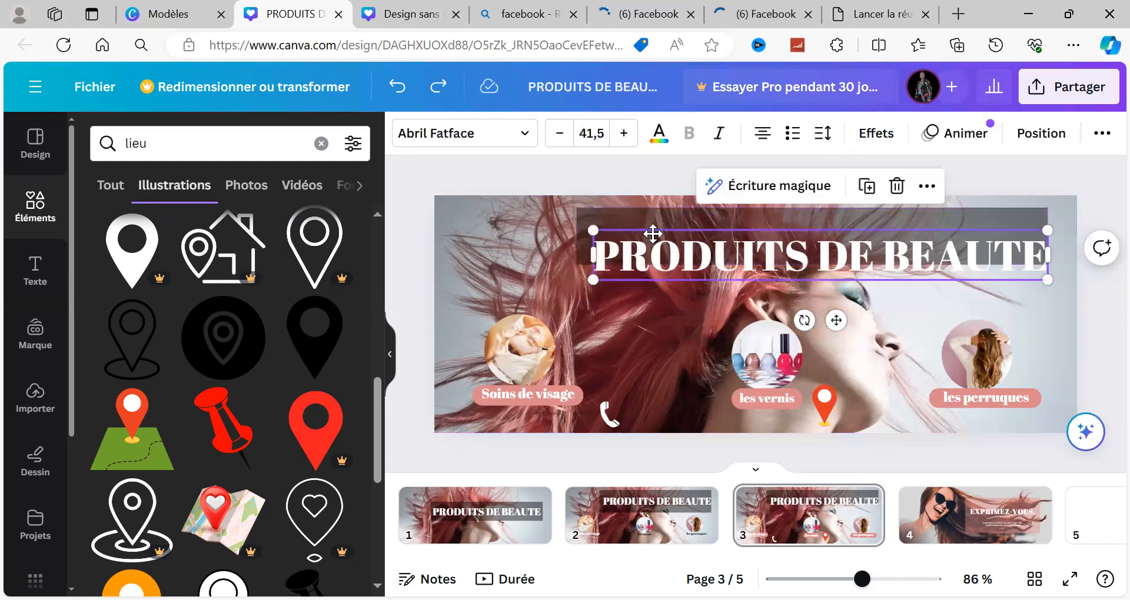
pyautogui.moveTo(652, 234); pyautogui.dragTo(643, 231)
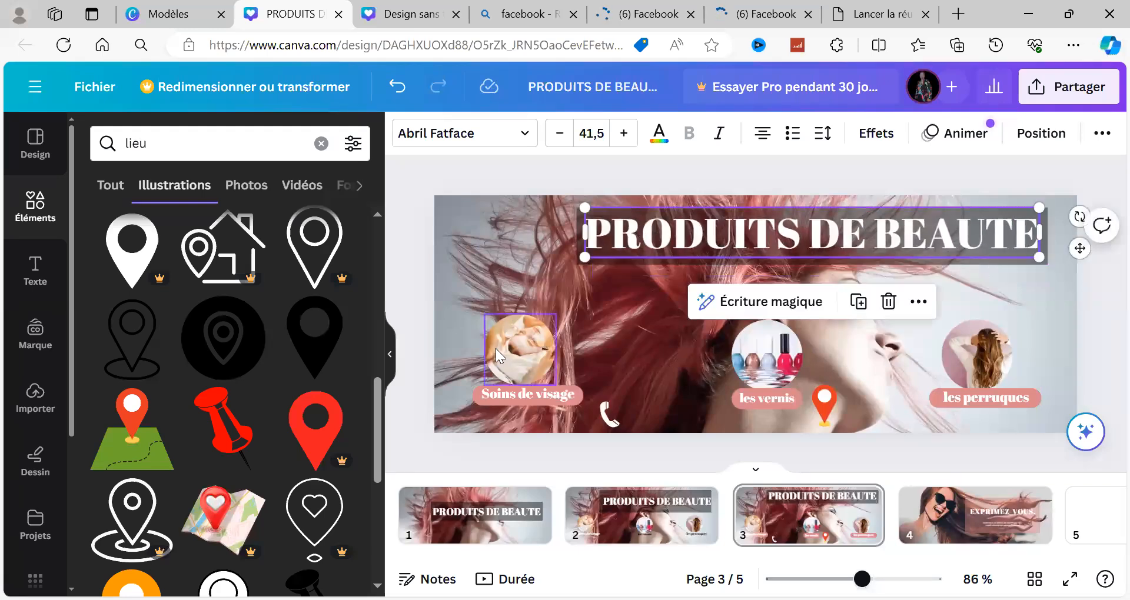
# Step: Move the three round product pictures (face care, nail polish and hair) higher on the banner
pyautogui.moveTo(495, 338); pyautogui.dragTo(495, 320)
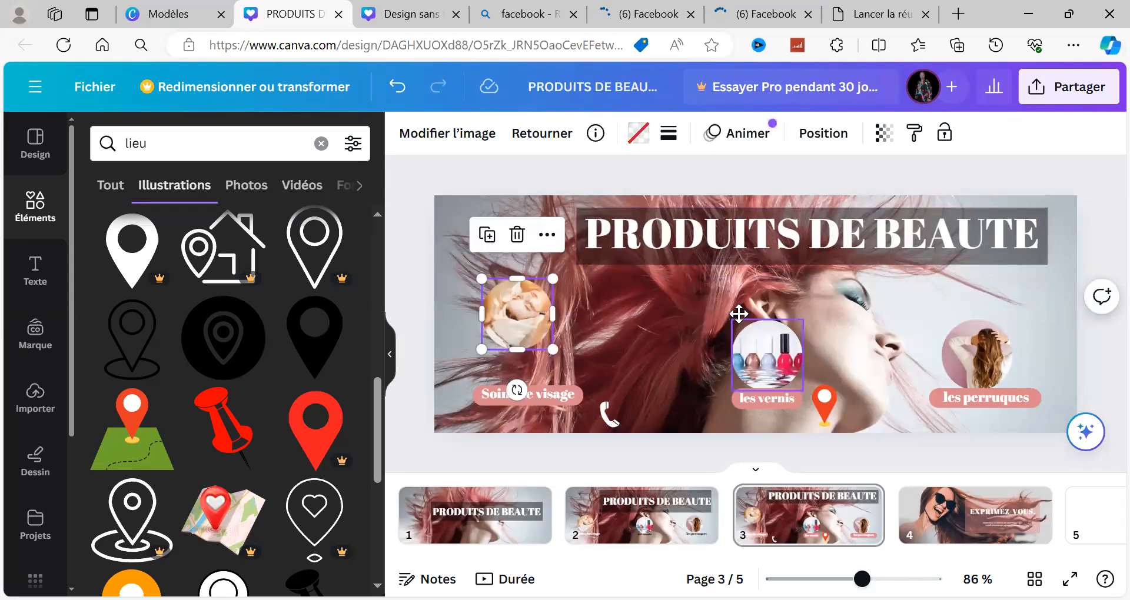
pyautogui.moveTo(739, 314); pyautogui.dragTo(718, 278)
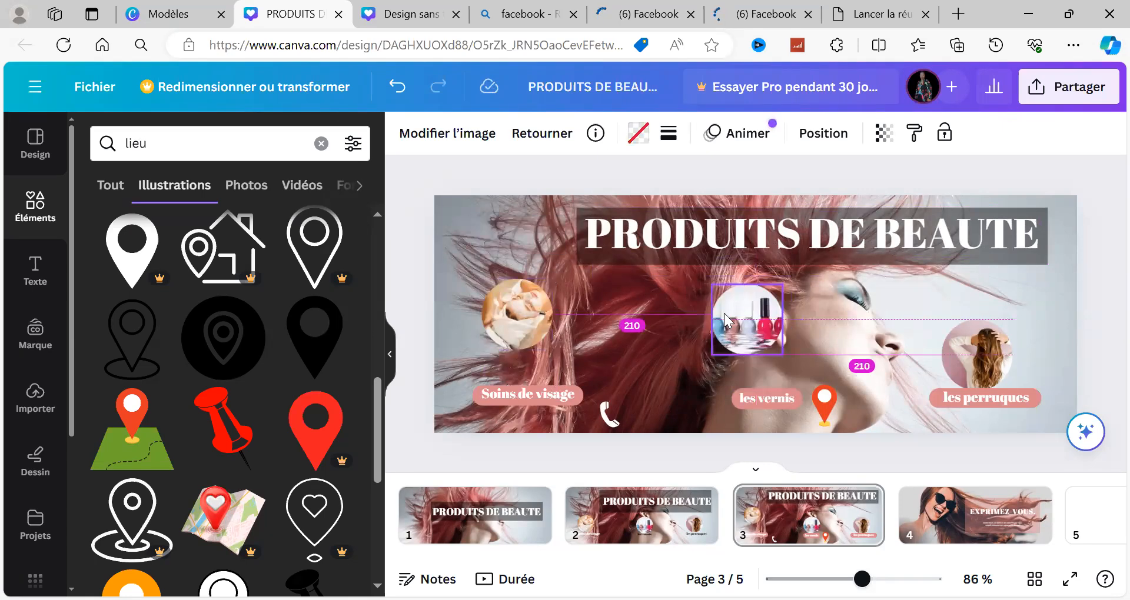
pyautogui.moveTo(954, 337); pyautogui.dragTo(962, 313)
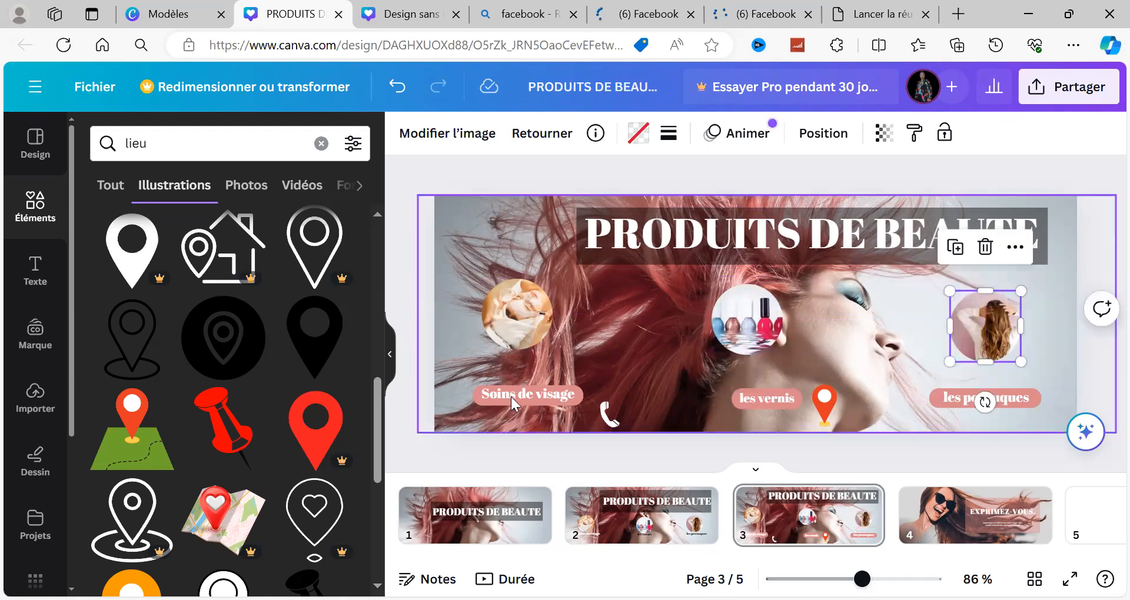
# Step: Move the "Soins de visage", "les vernis" and "les perruques" labels with their pink backgrounds up directly beneath their round pictures
pyautogui.moveTo(511, 397); pyautogui.dragTo(500, 368)
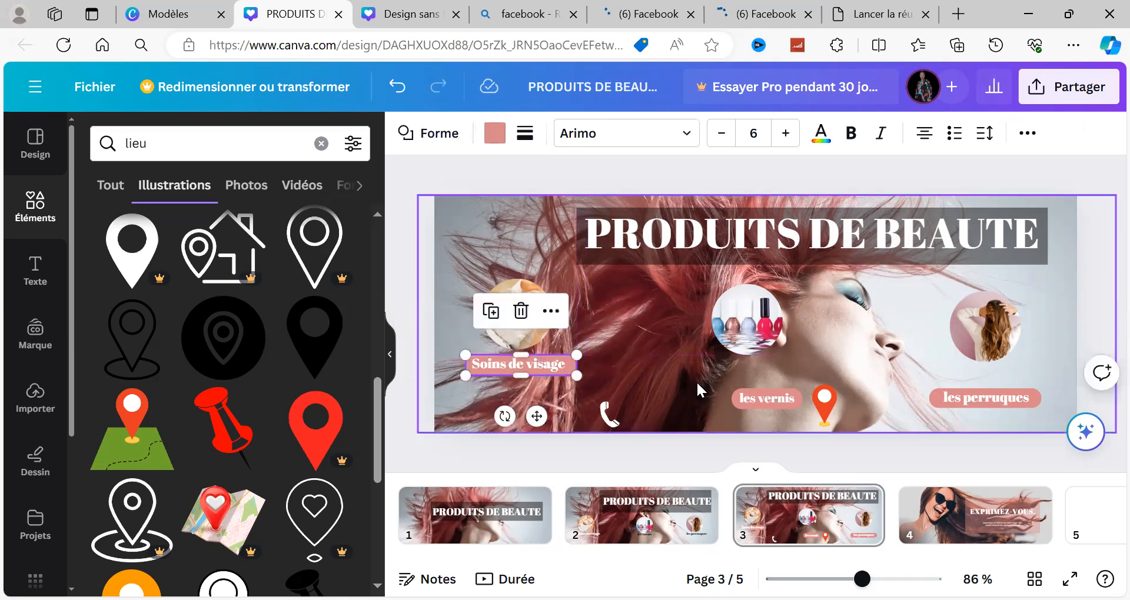
pyautogui.click(770, 399)
pyautogui.moveTo(756, 374); pyautogui.dragTo(740, 371)
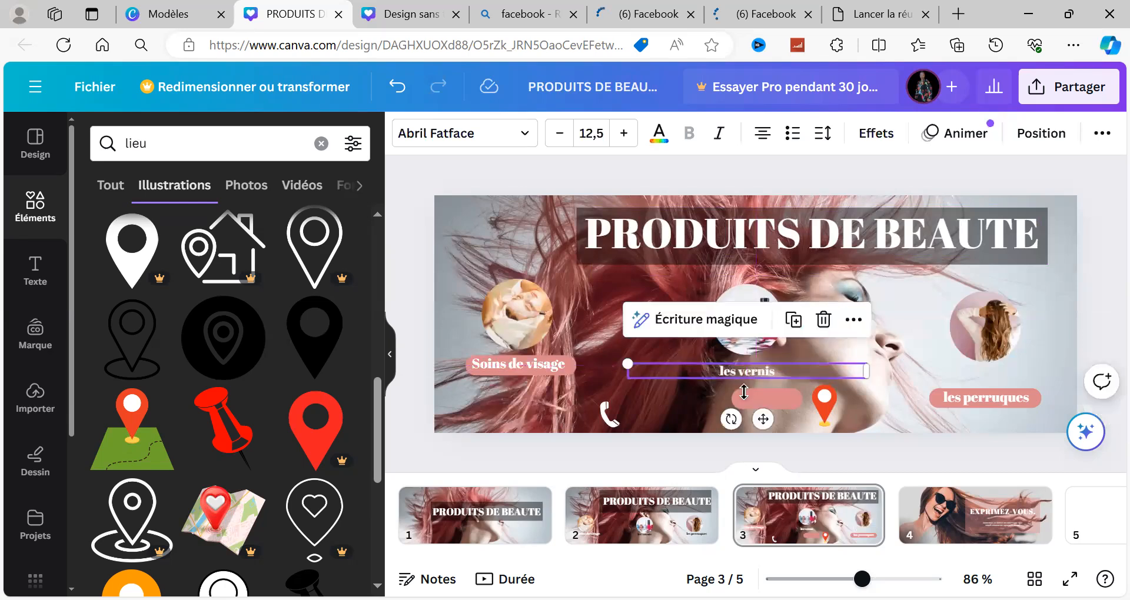
pyautogui.click(743, 391)
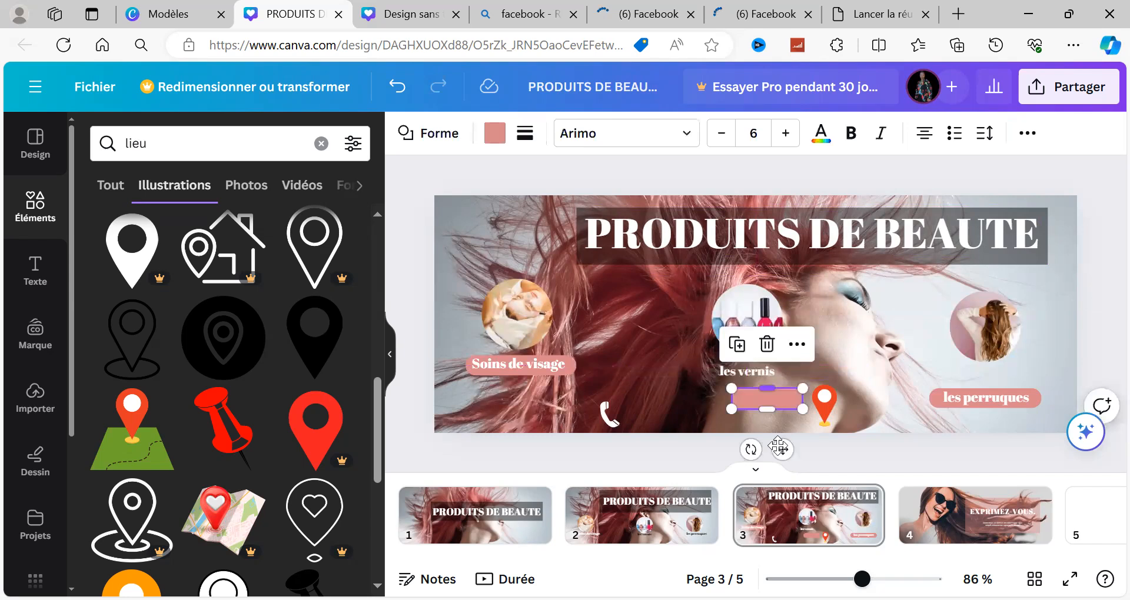
pyautogui.moveTo(778, 447); pyautogui.dragTo(754, 418)
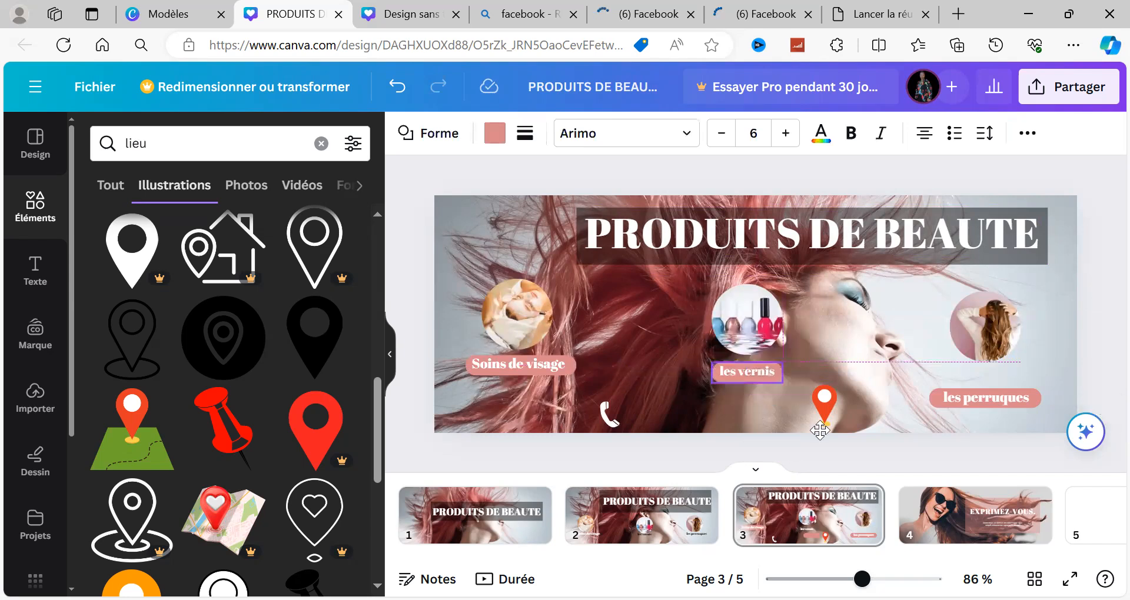
pyautogui.click(1002, 397)
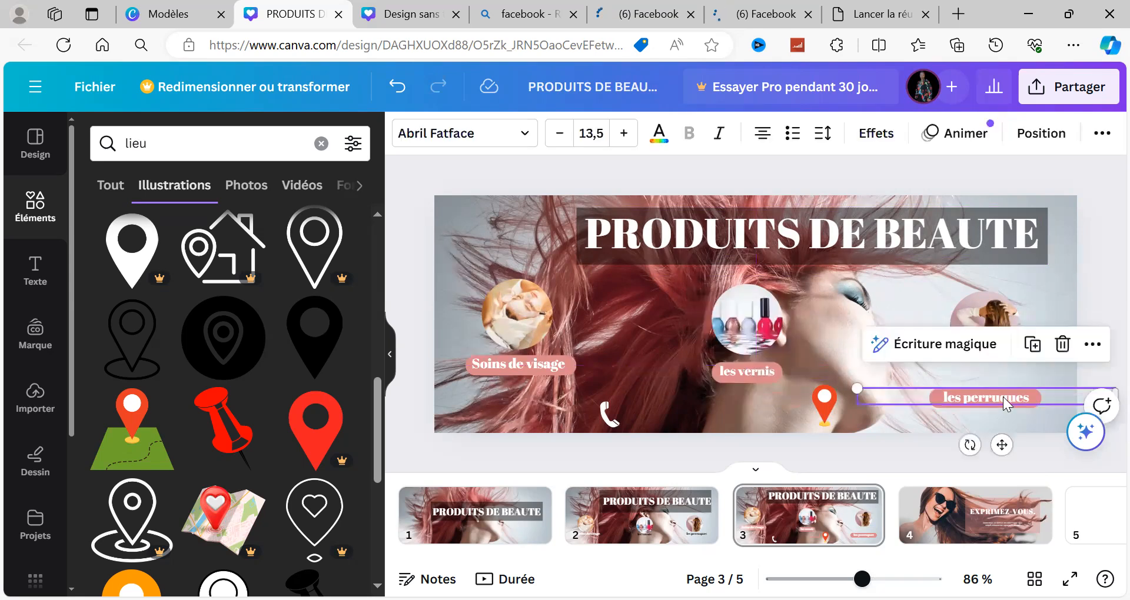
pyautogui.moveTo(1008, 378); pyautogui.dragTo(1008, 379)
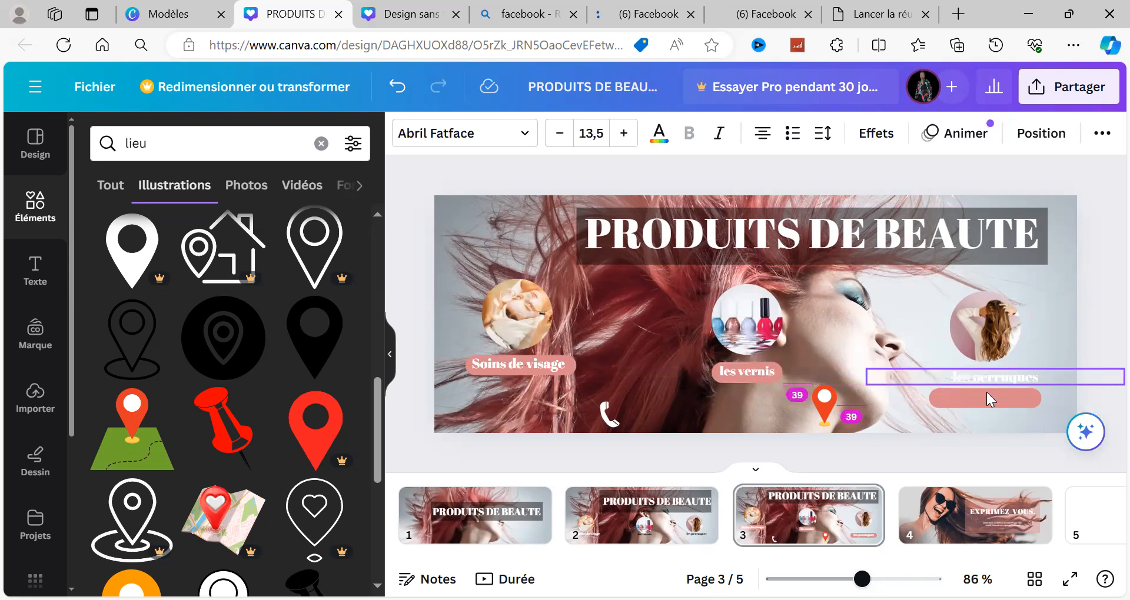
pyautogui.moveTo(987, 393)
pyautogui.mouseDown()
pyautogui.moveTo(1004, 368)
pyautogui.moveTo(994, 375)
pyautogui.mouseUp()
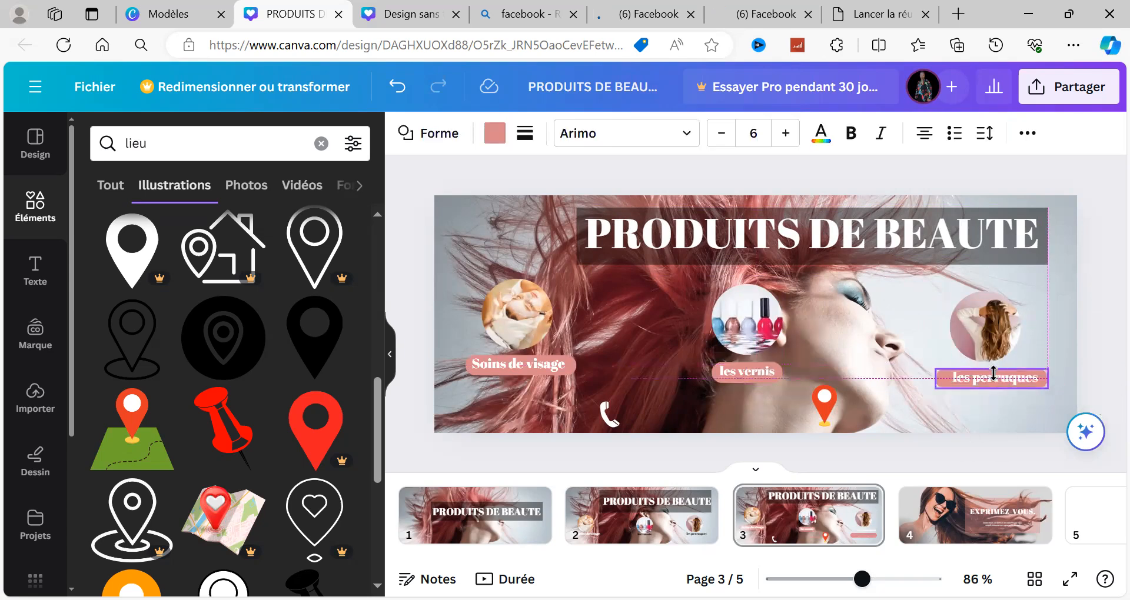
# Step: Move the phone icon to the banner's lower-left corner and the location pin to the lower middle, left of "les vernis"
pyautogui.click(610, 403)
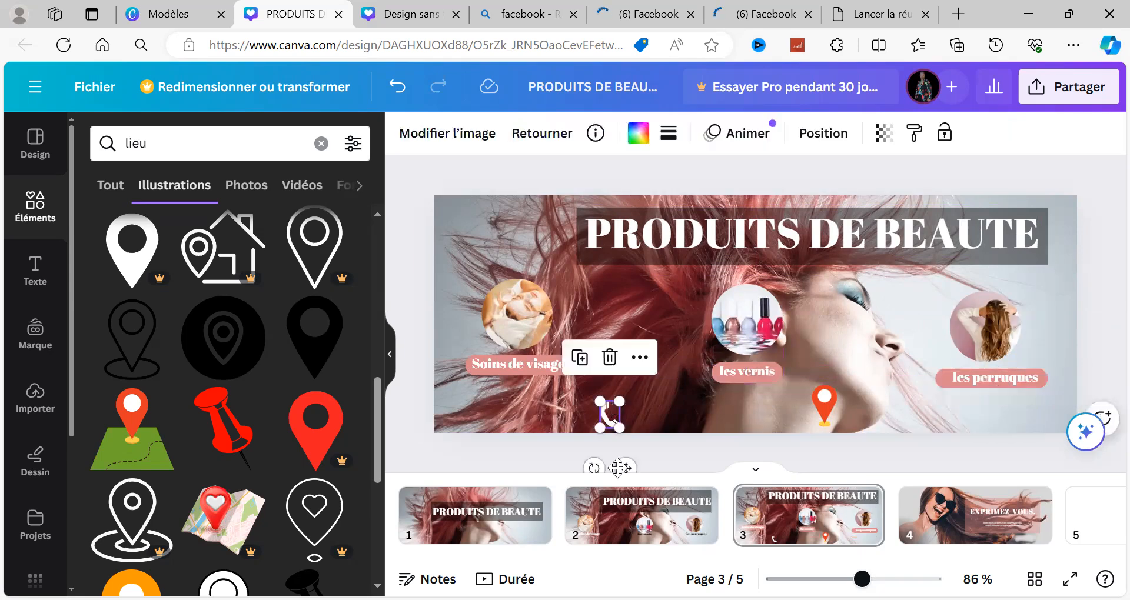
pyautogui.moveTo(548, 464); pyautogui.dragTo(467, 464)
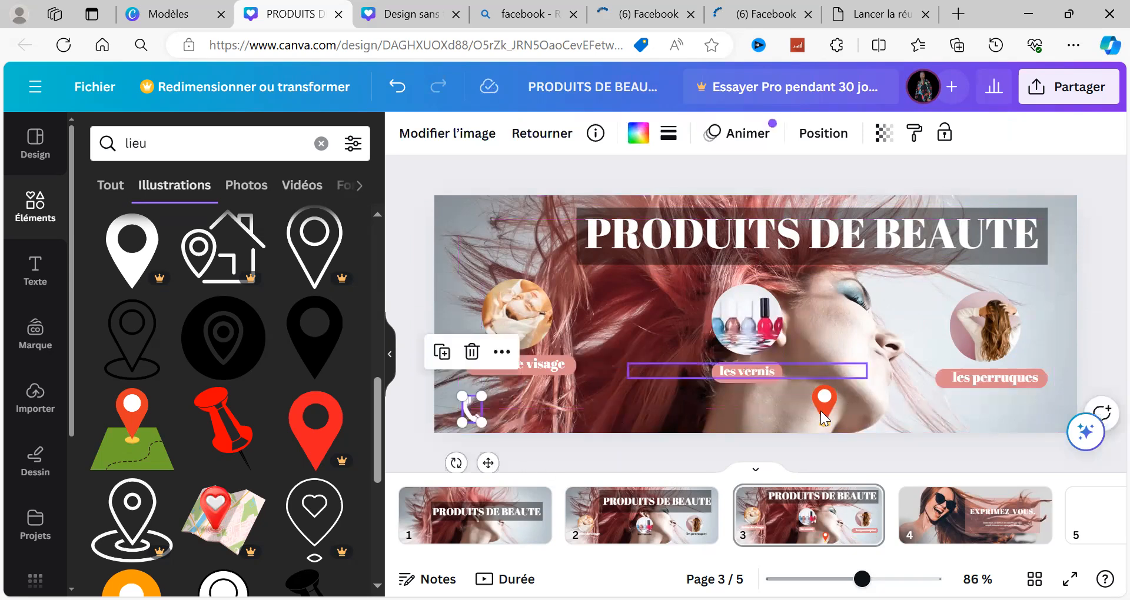
pyautogui.moveTo(823, 412); pyautogui.dragTo(693, 396)
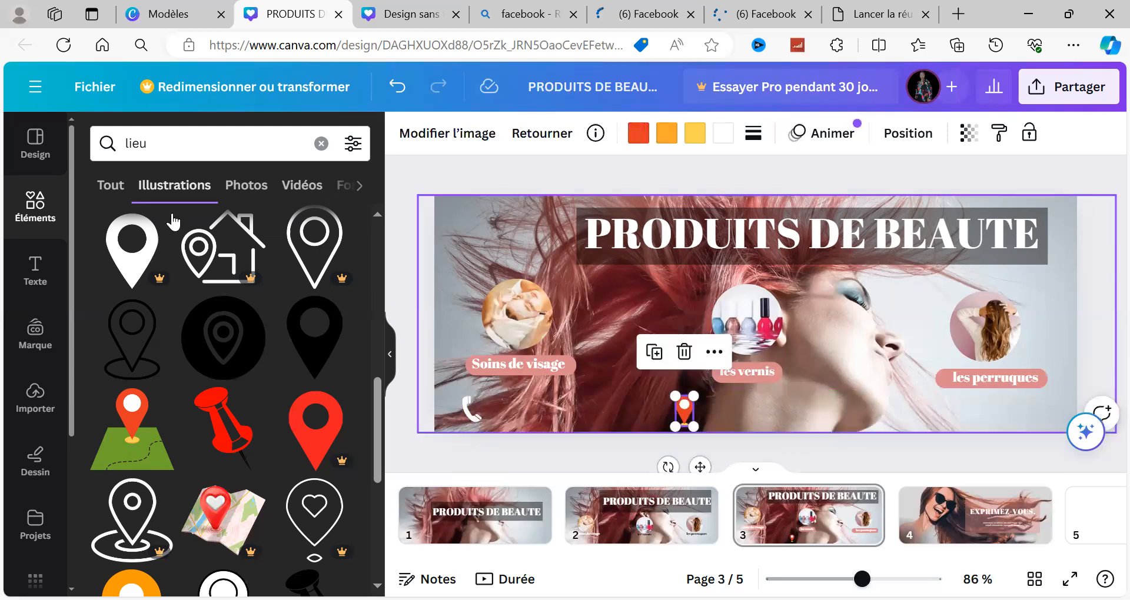
# Step: Replace the element search with "logo facebook" and show all the matching illustrations
pyautogui.click(321, 145)
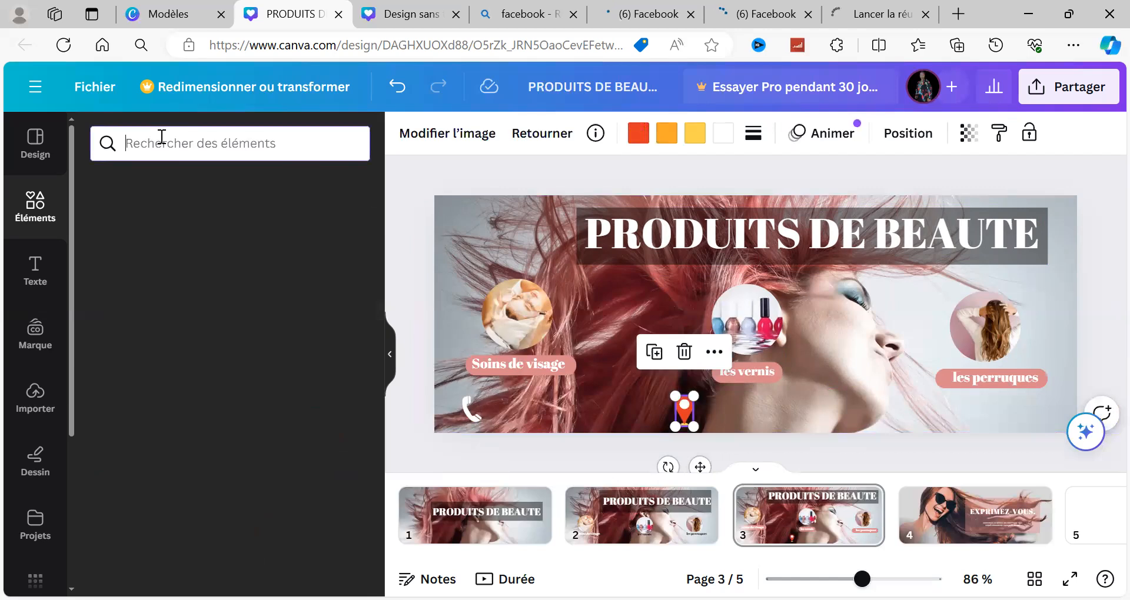
pyautogui.click(162, 136)
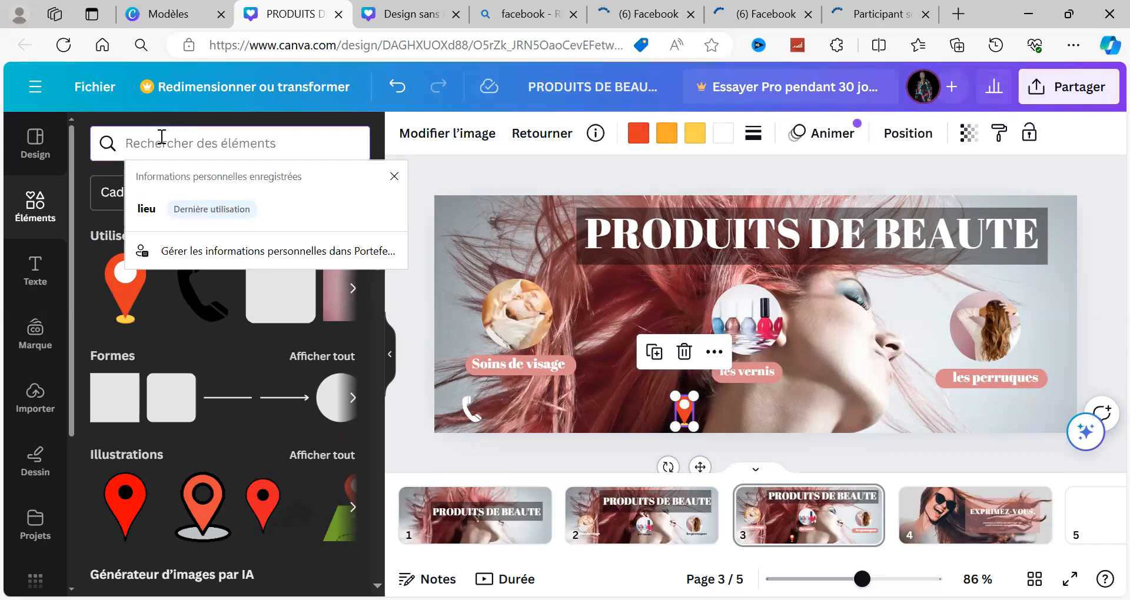
pyautogui.write('lo')
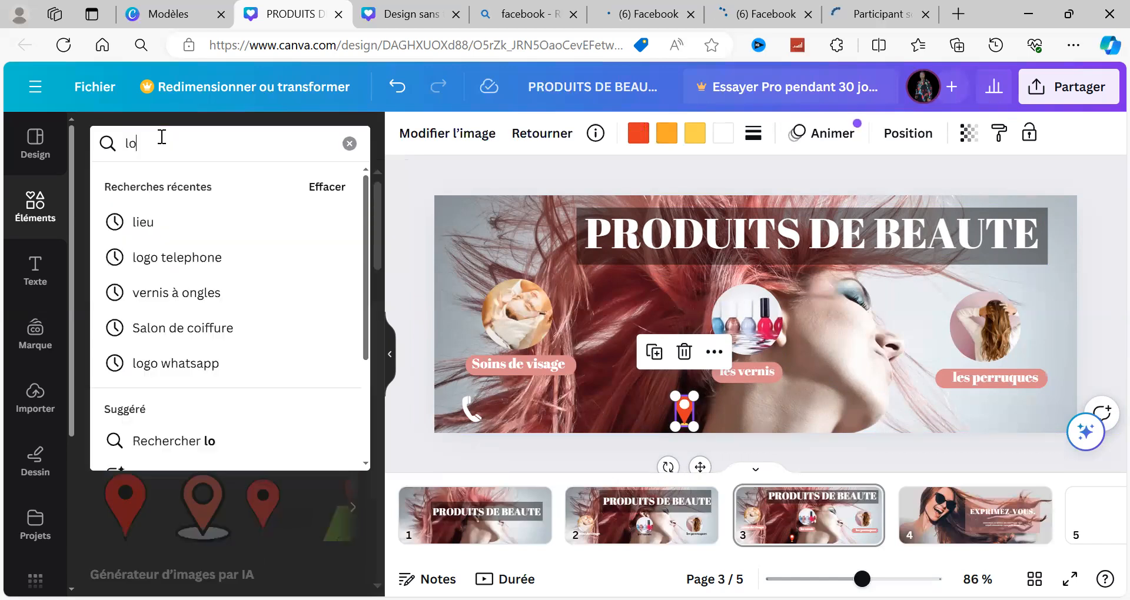
pyautogui.write('go')
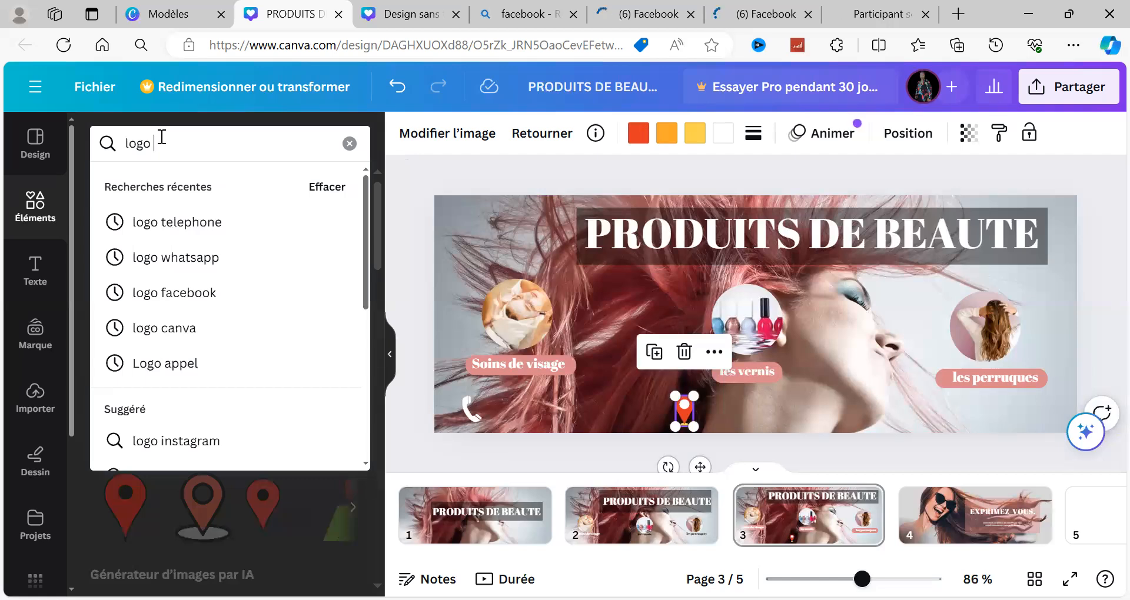
pyautogui.write('facebo')
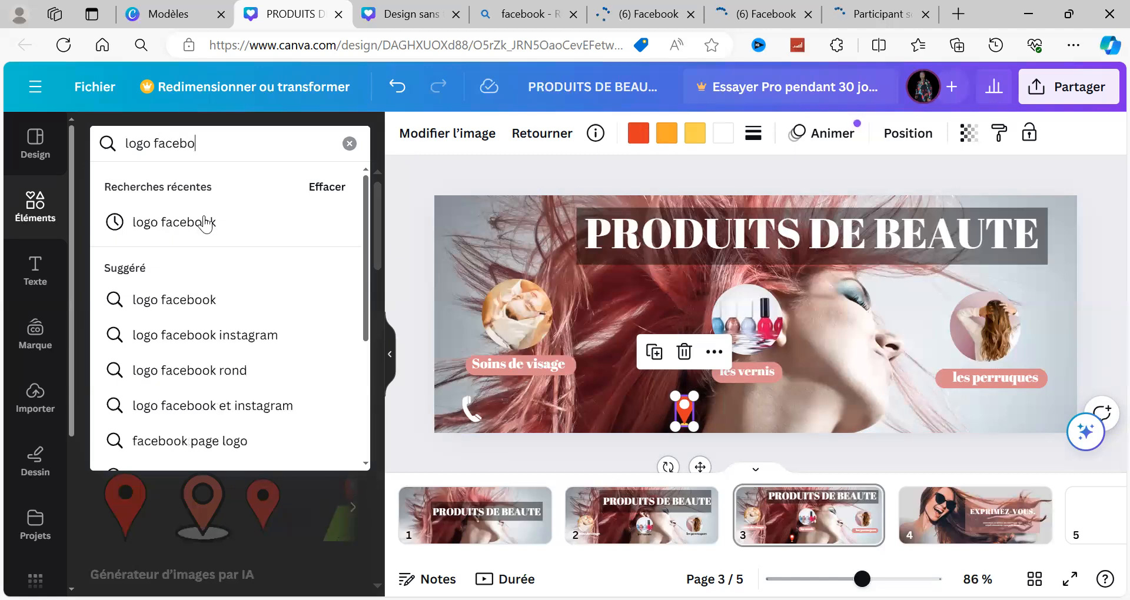
pyautogui.click(203, 222)
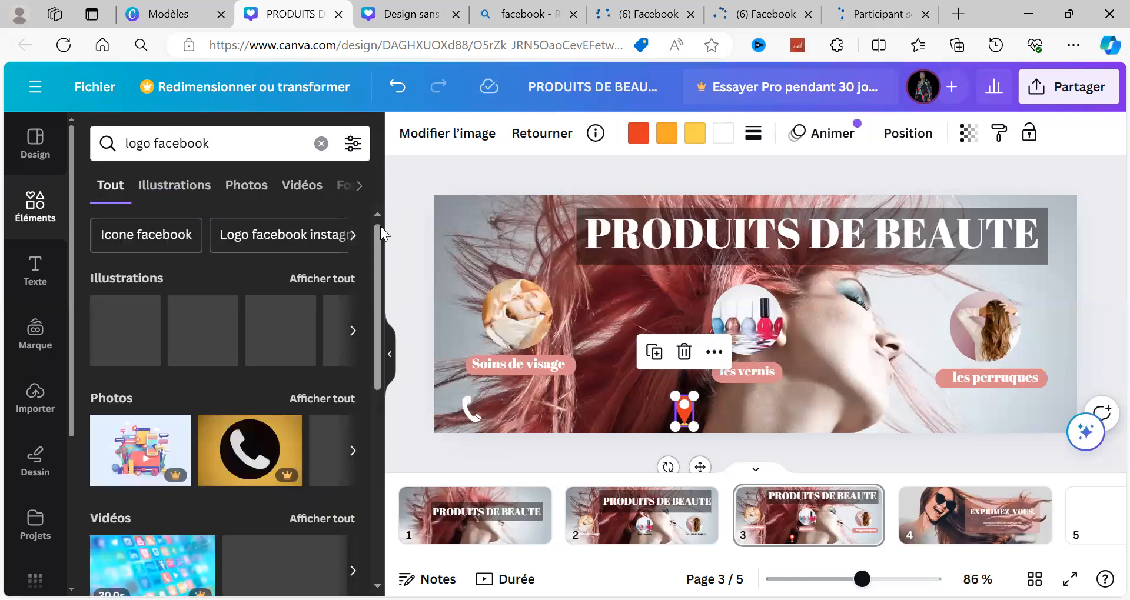
pyautogui.click(314, 280)
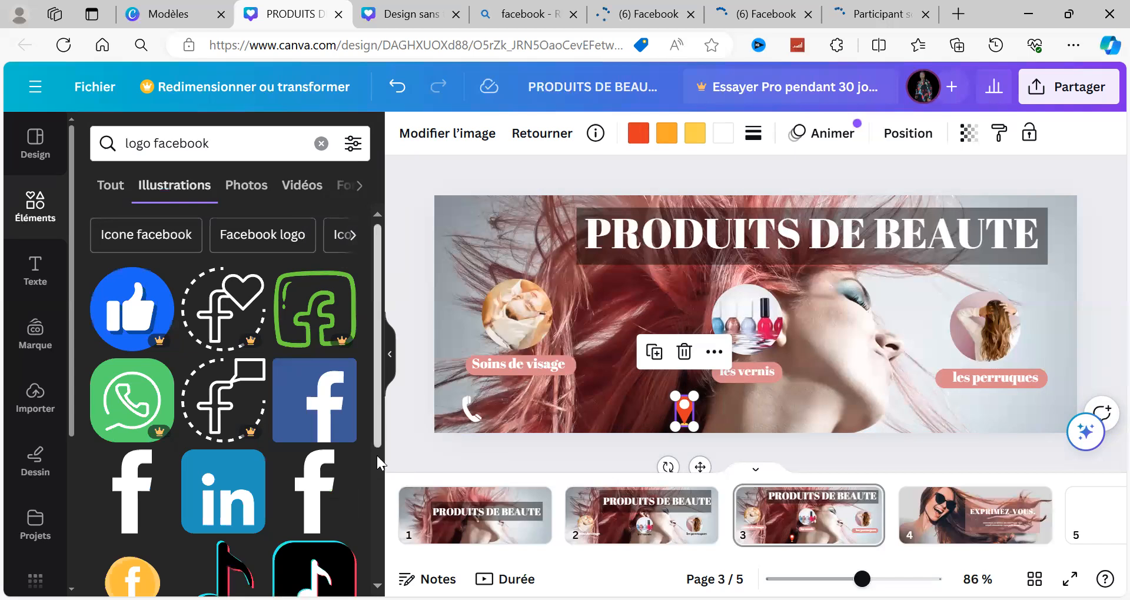
# Step: Add the blue square Facebook logo with the white "f" from the illustration results to the banner
pyautogui.scroll(-4, 376, 455)
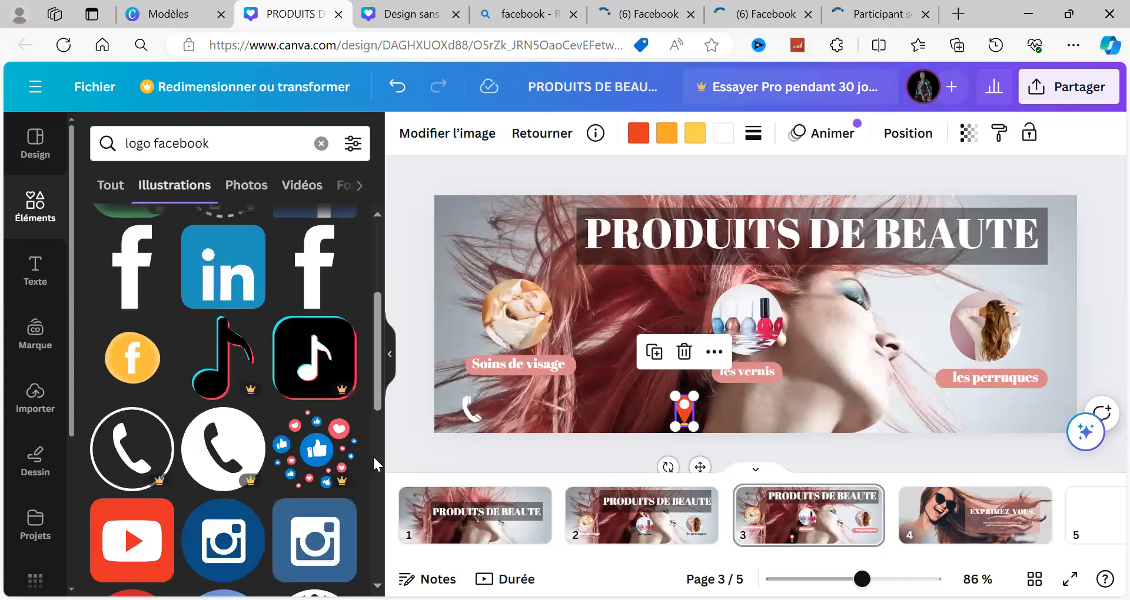
pyautogui.scroll(-5, 376, 433)
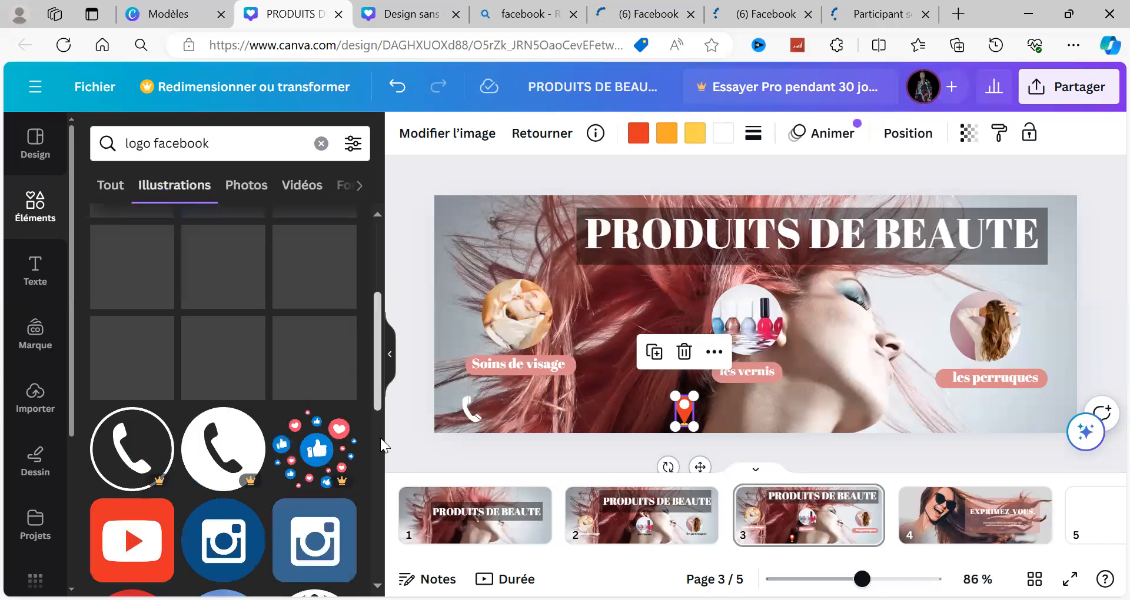
pyautogui.scroll(-4, 380, 438)
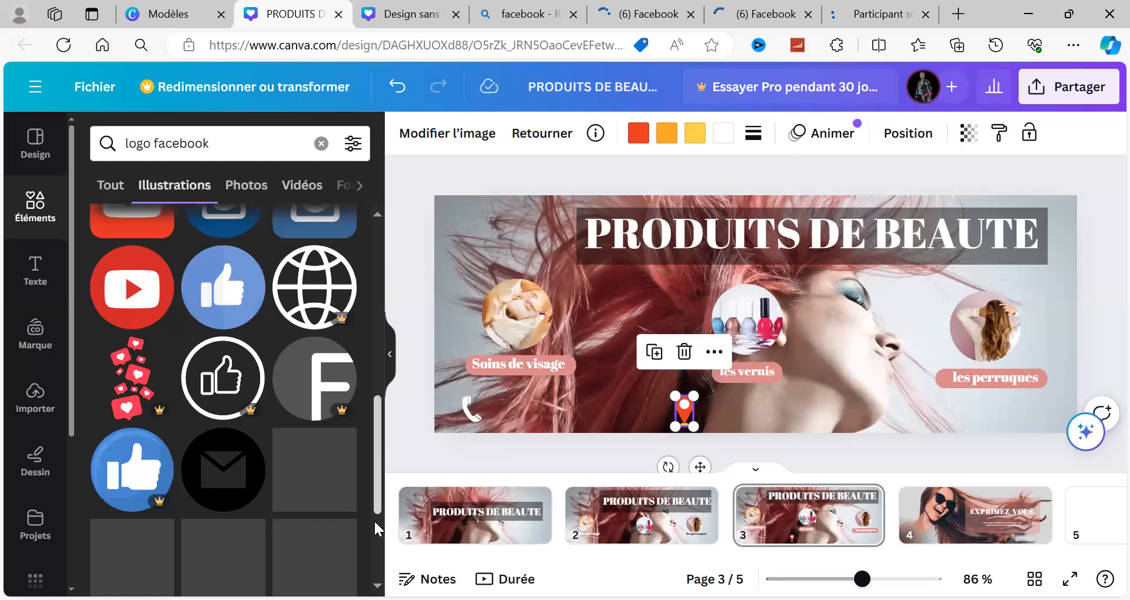
pyautogui.scroll(-3, 372, 528)
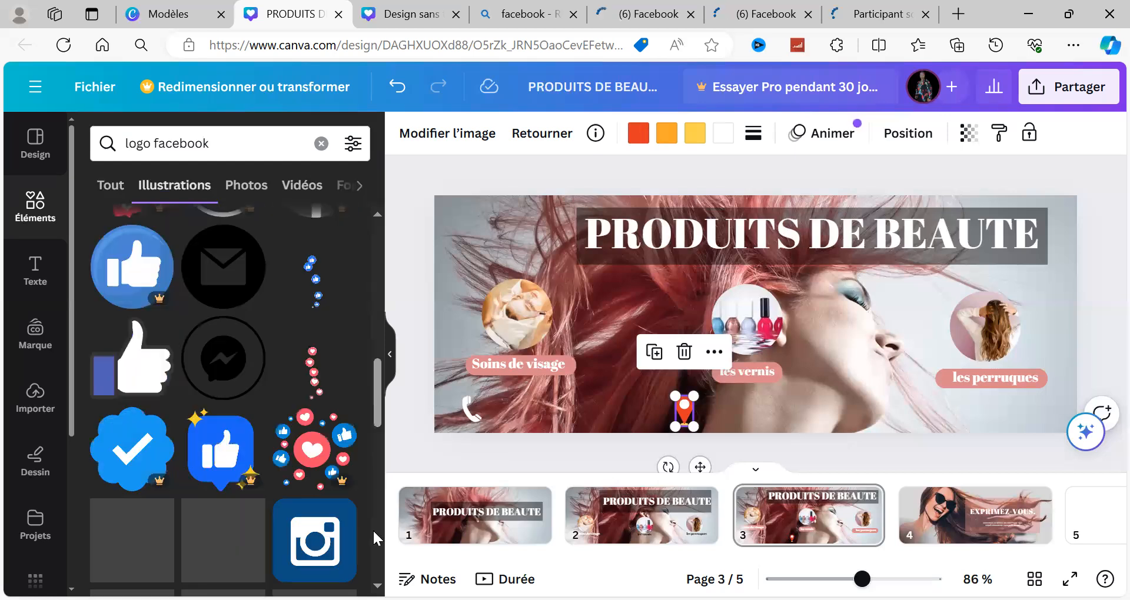
pyautogui.scroll(-5, 359, 366)
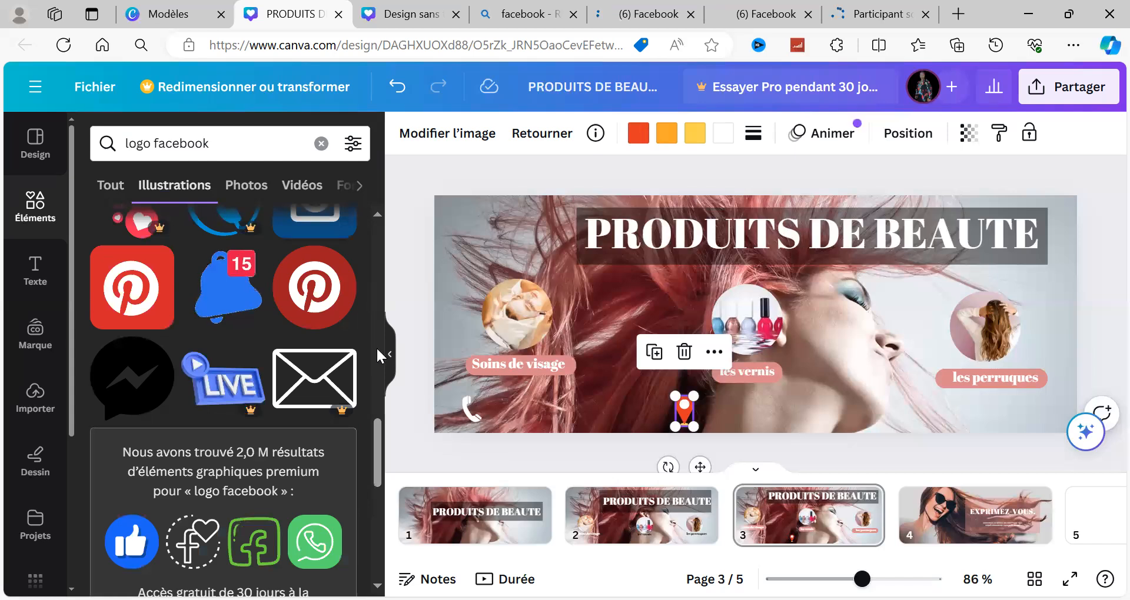
pyautogui.scroll(5, 379, 358)
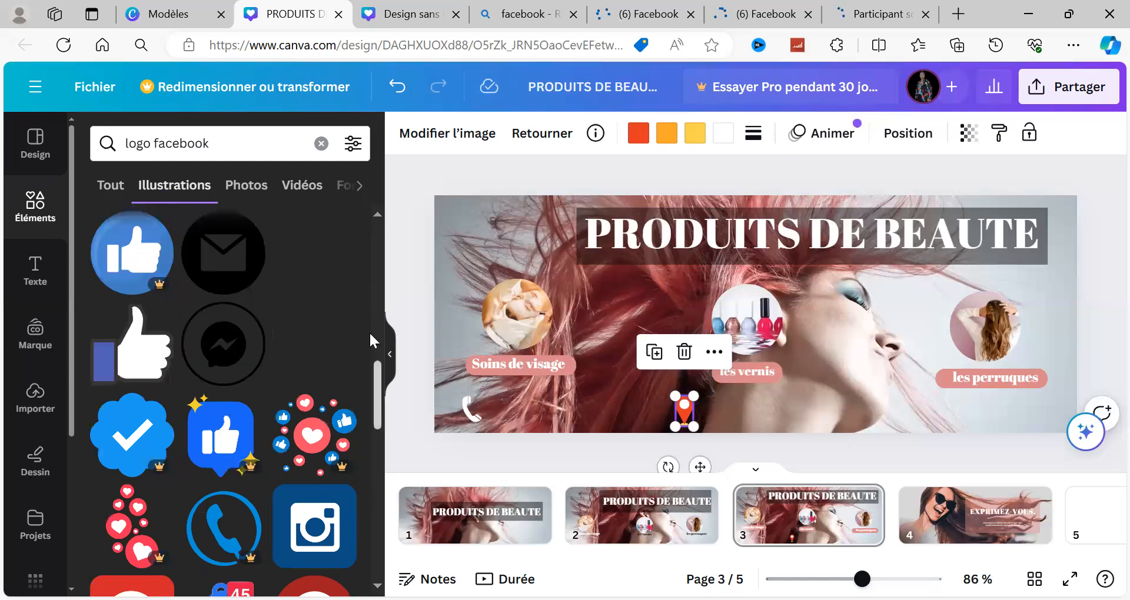
pyautogui.scroll(5, 271, 341)
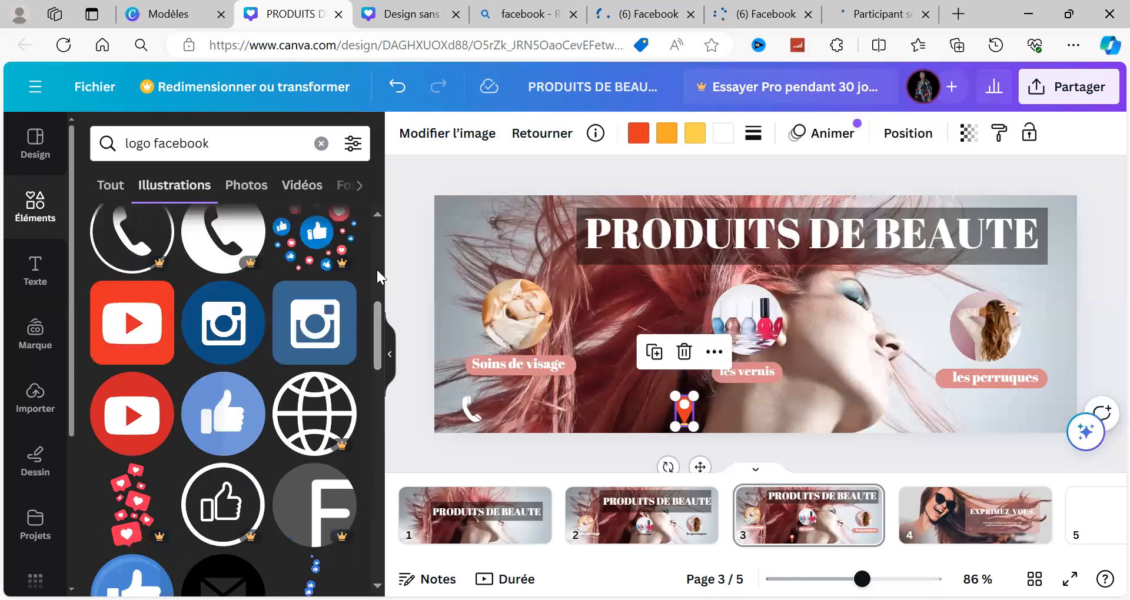
pyautogui.scroll(5, 377, 270)
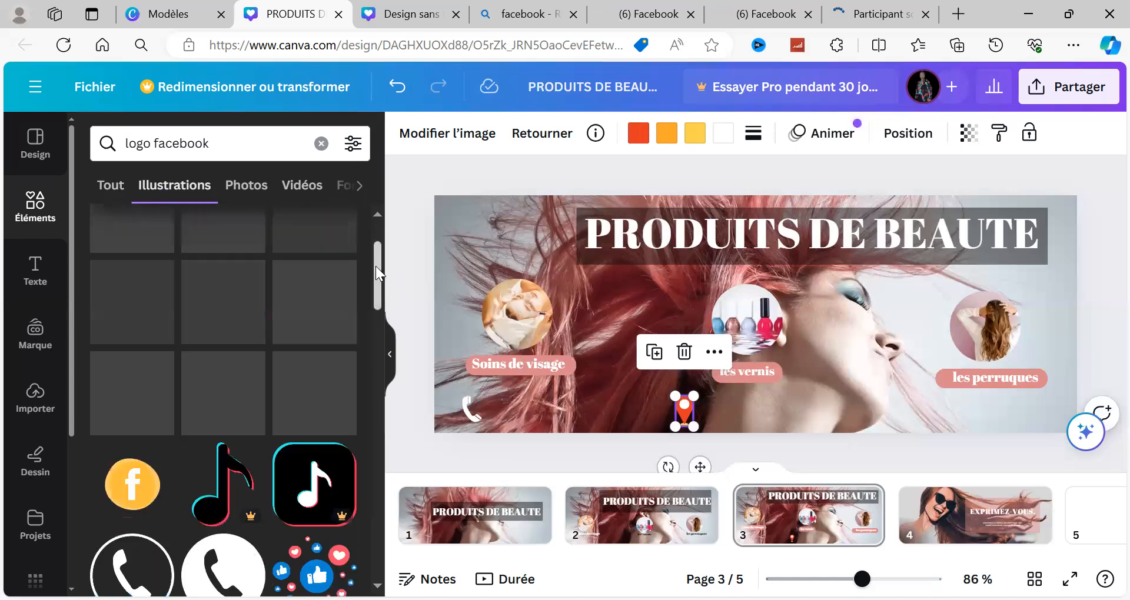
pyautogui.scroll(1, 377, 220)
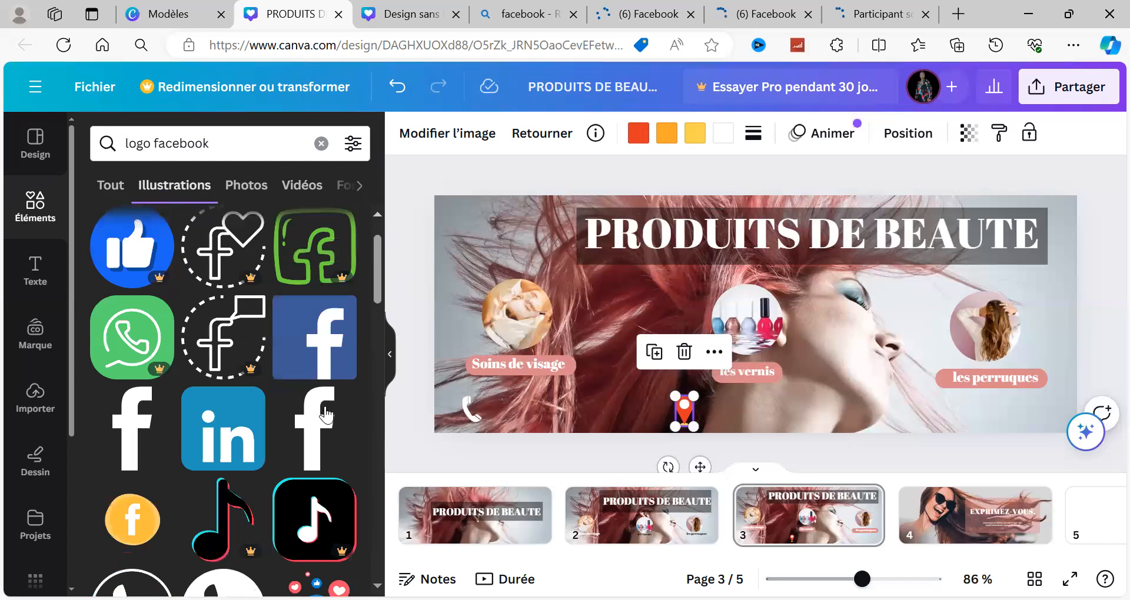
pyautogui.click(318, 361)
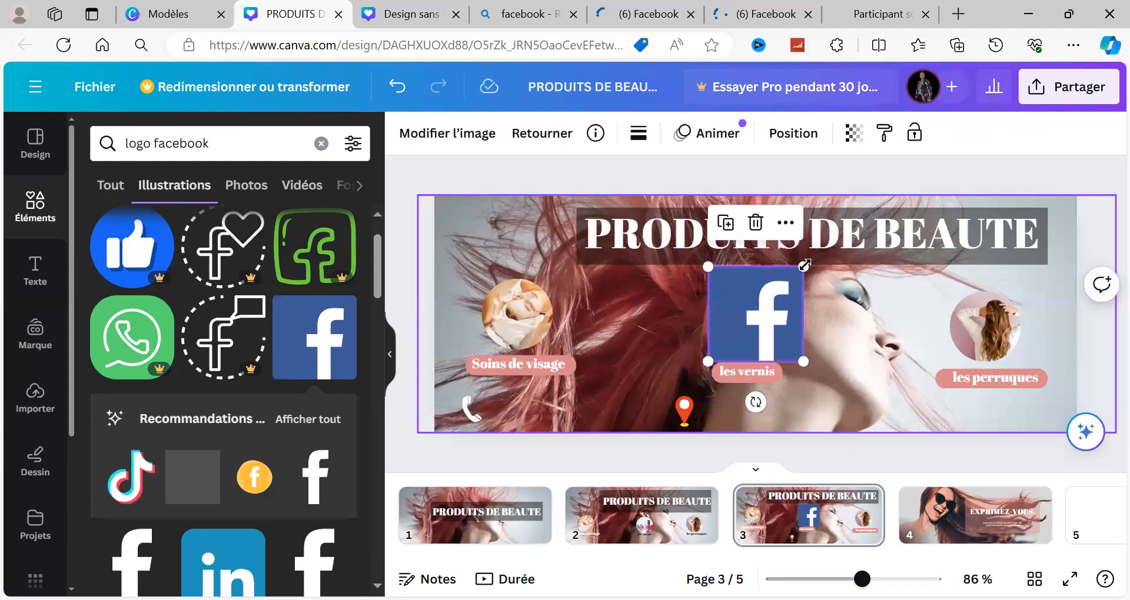
# Step: Shrink the Facebook logo to icon size and place it at the banner's lower edge, below and left of "les perruques"
pyautogui.moveTo(760, 320); pyautogui.dragTo(919, 468)
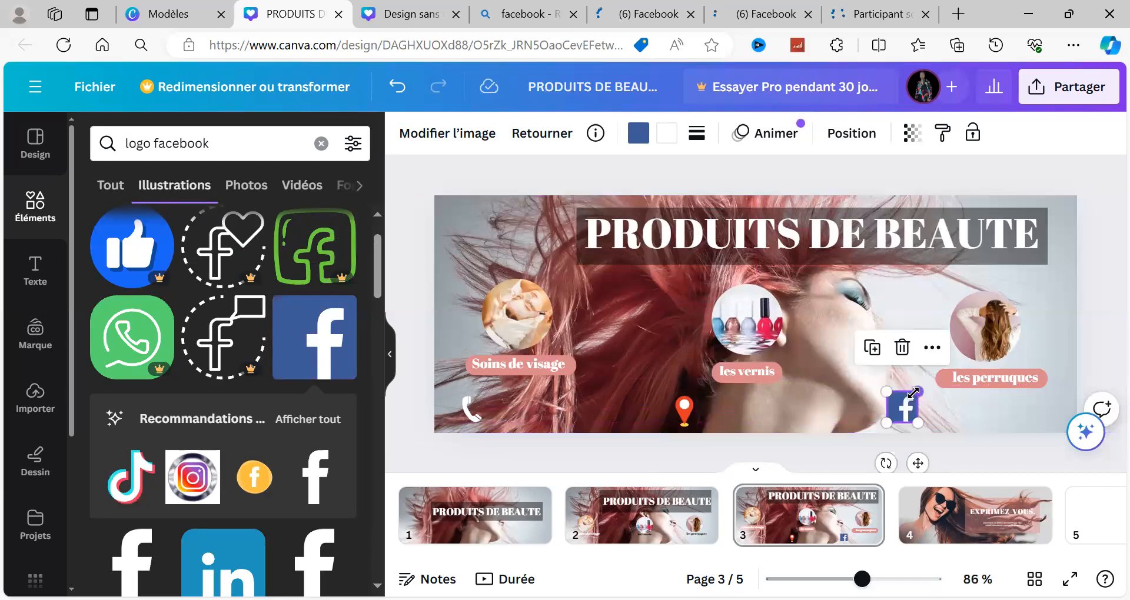
pyautogui.moveTo(913, 393); pyautogui.dragTo(936, 421)
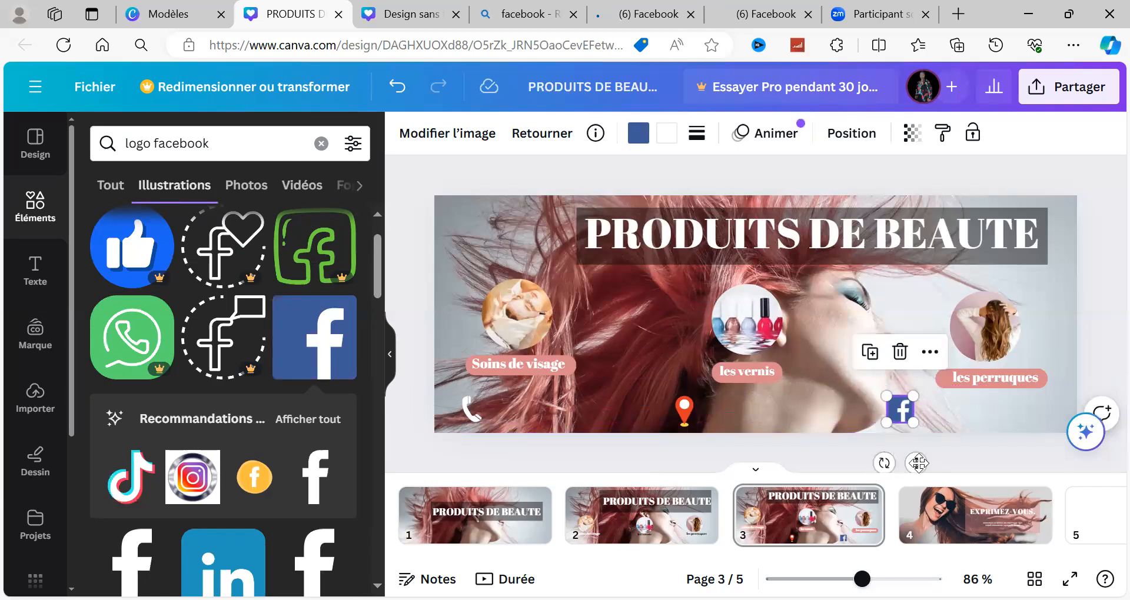
pyautogui.moveTo(897, 464); pyautogui.dragTo(898, 467)
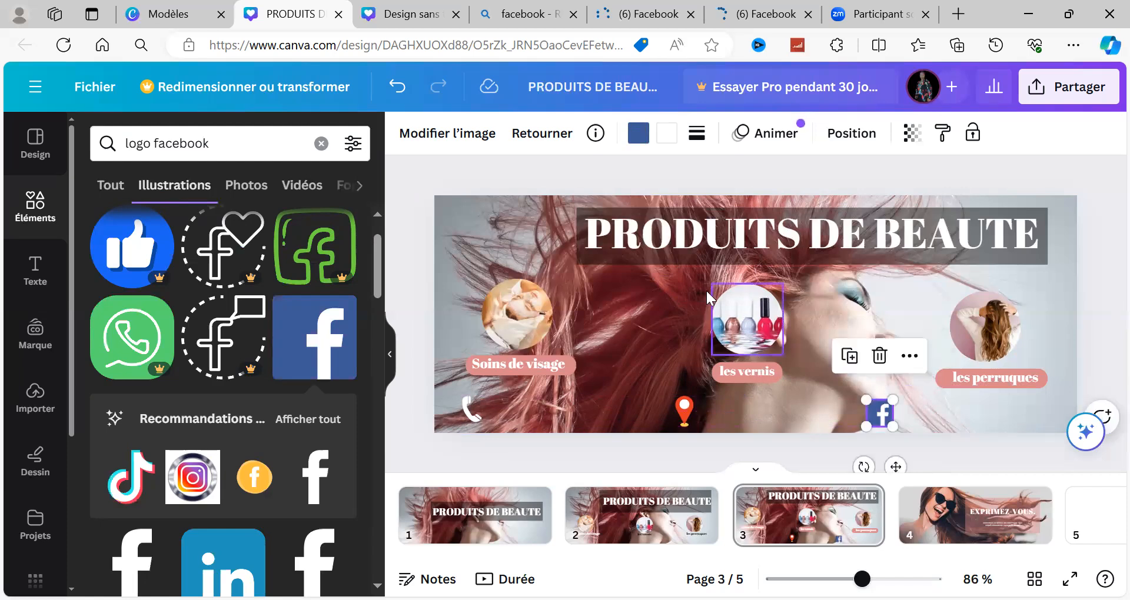
pyautogui.click(680, 263)
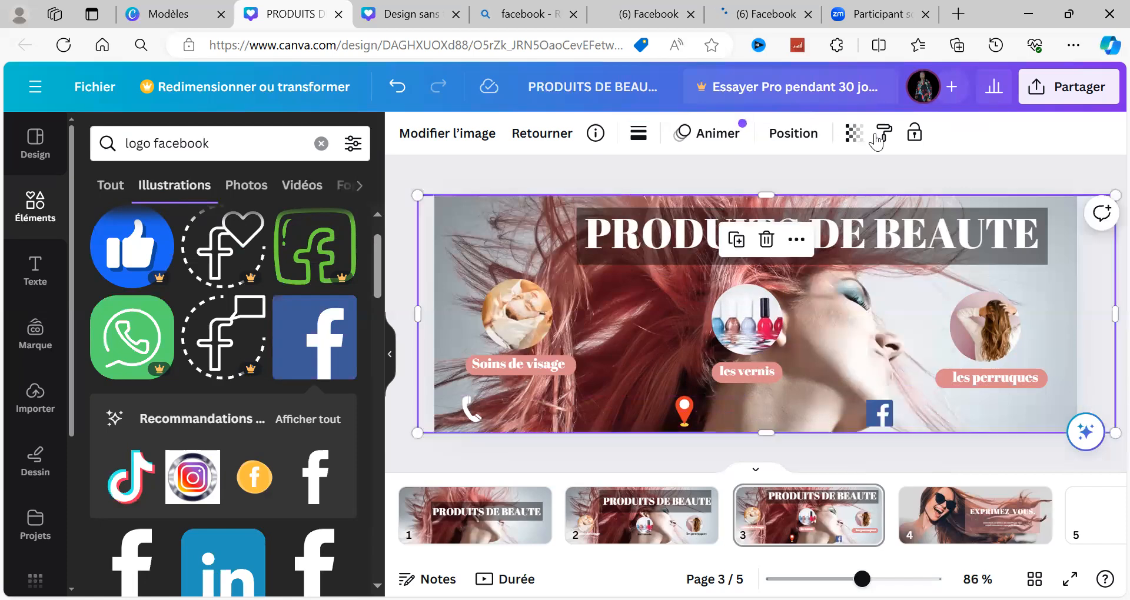
pyautogui.click(404, 379)
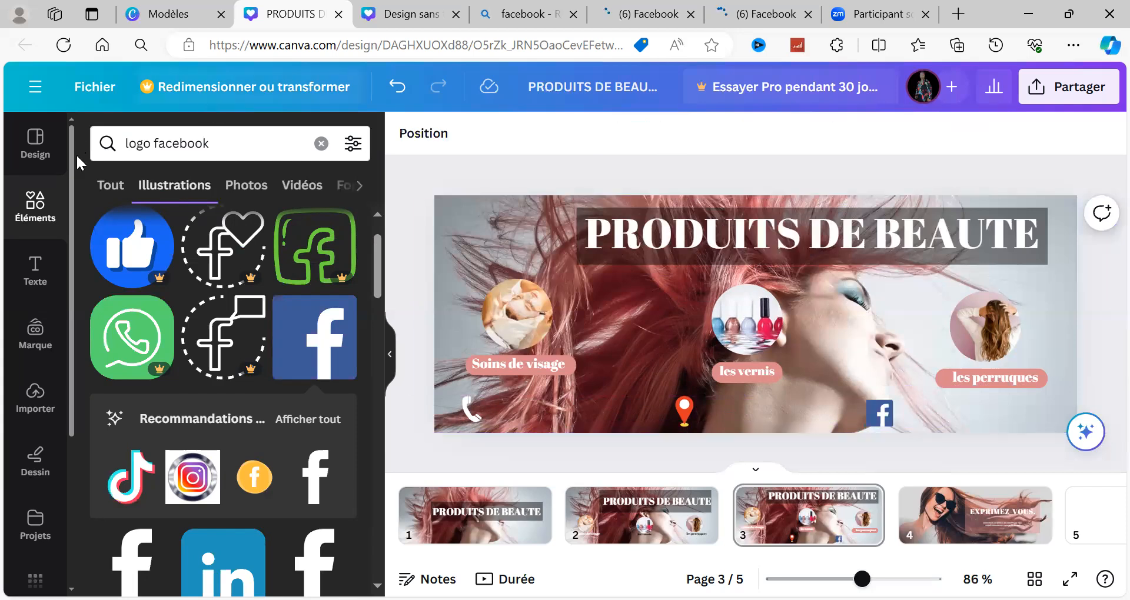
# Step: Add an "En-tête" heading to the banner and replace its text with the contact phone number, including country code
pyautogui.click(28, 283)
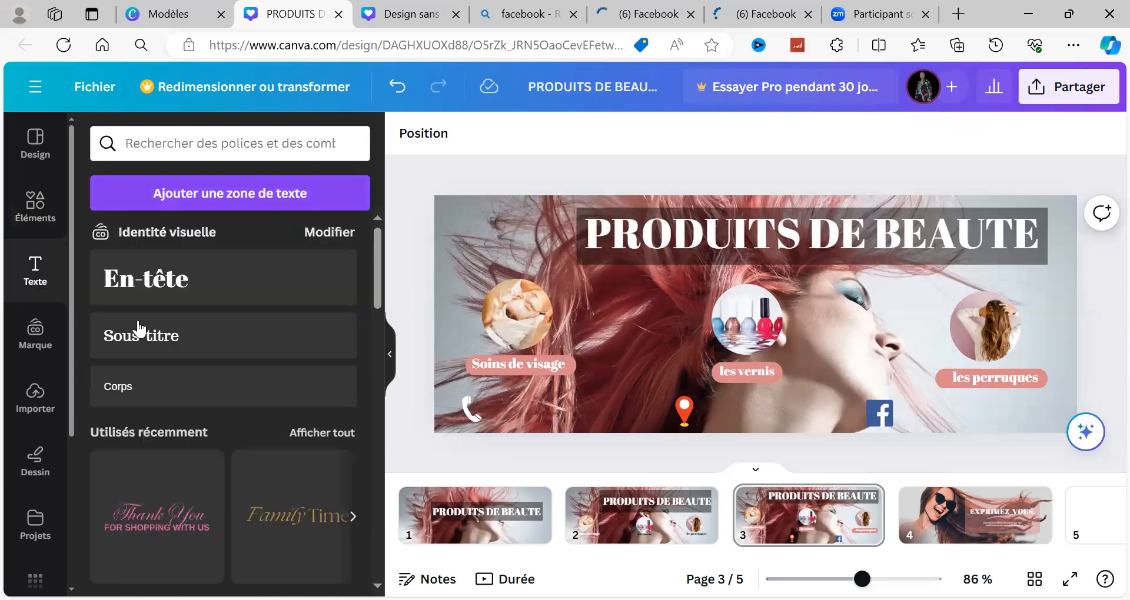
pyautogui.click(203, 298)
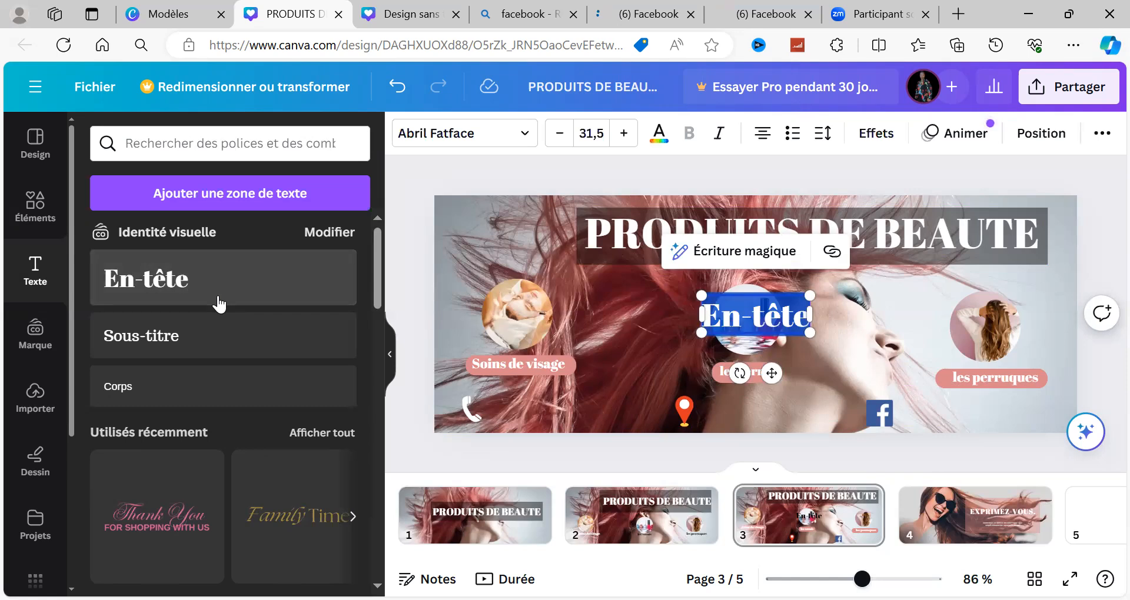
pyautogui.write('à')
pyautogui.press('BackSpace')
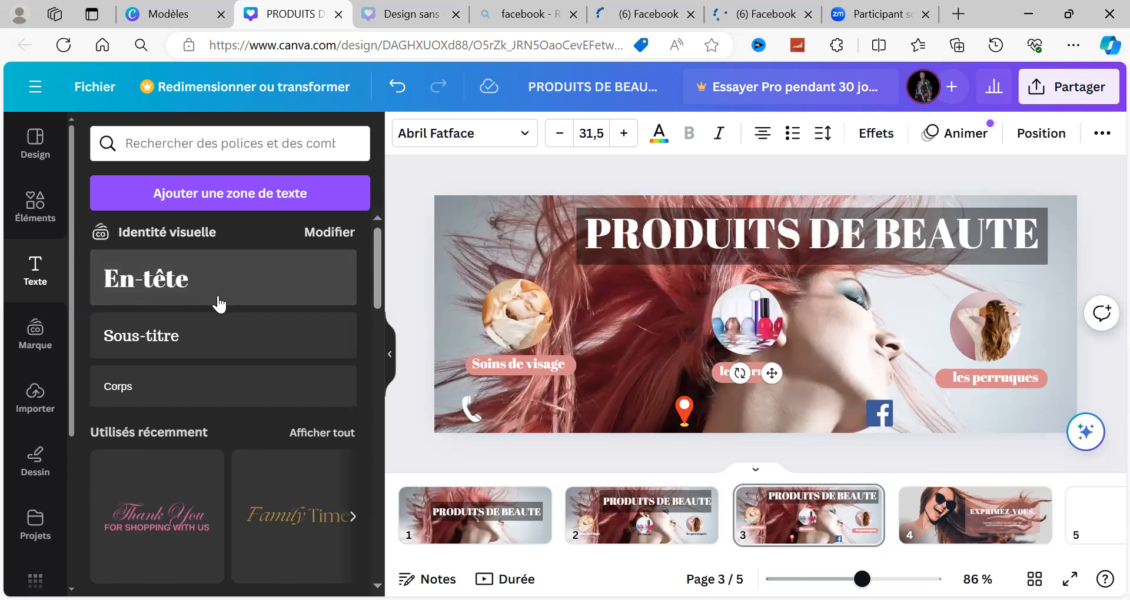
pyautogui.write(')')
pyautogui.press('BackSpace')
pyautogui.write('0')
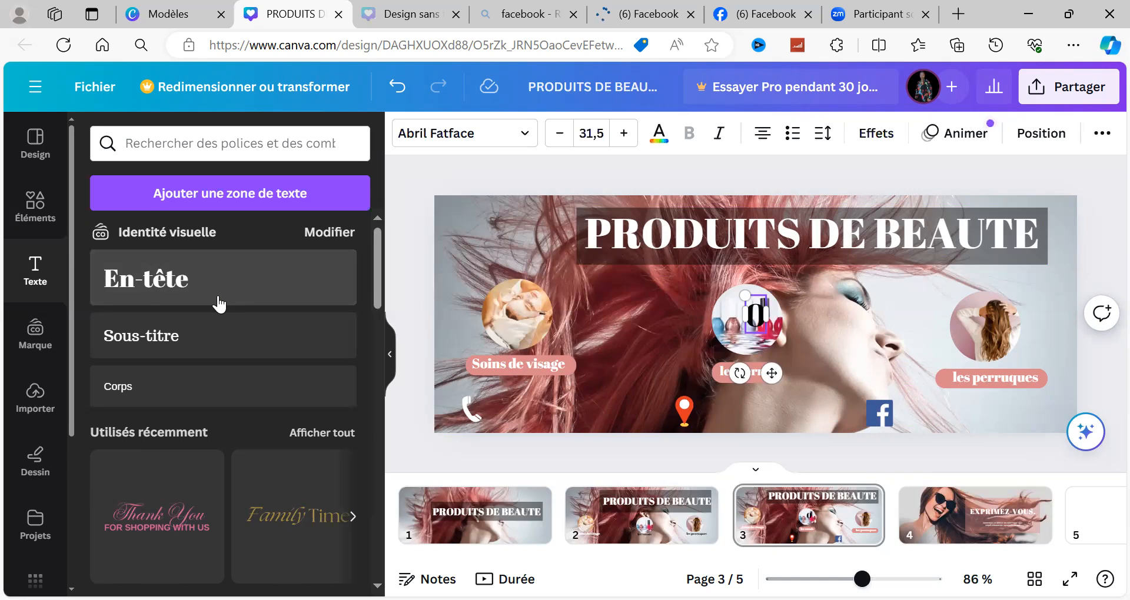
pyautogui.press('BackSpace')
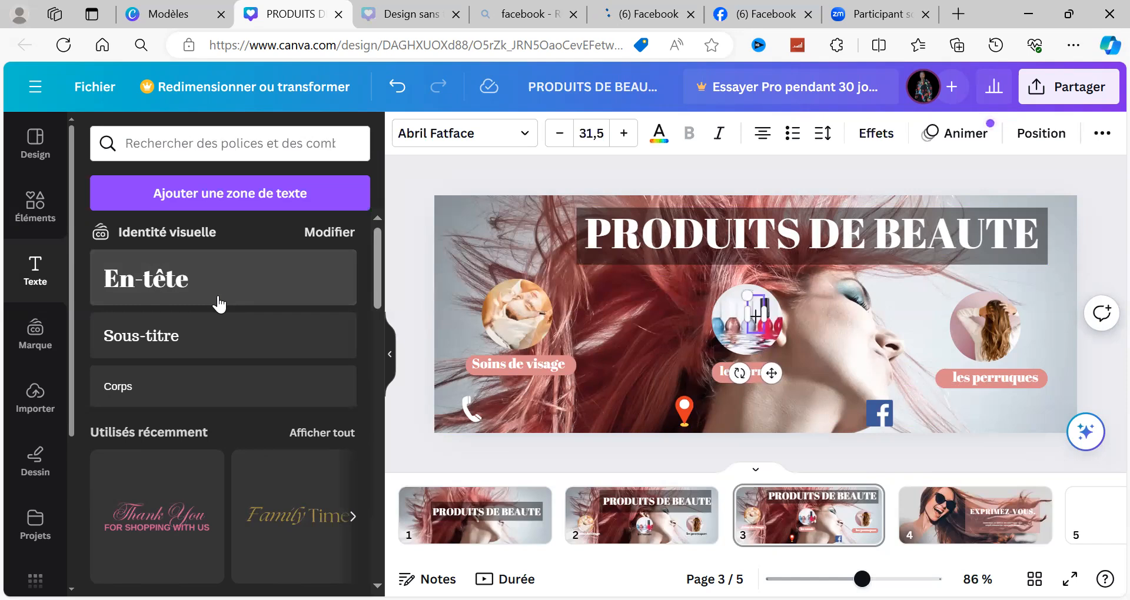
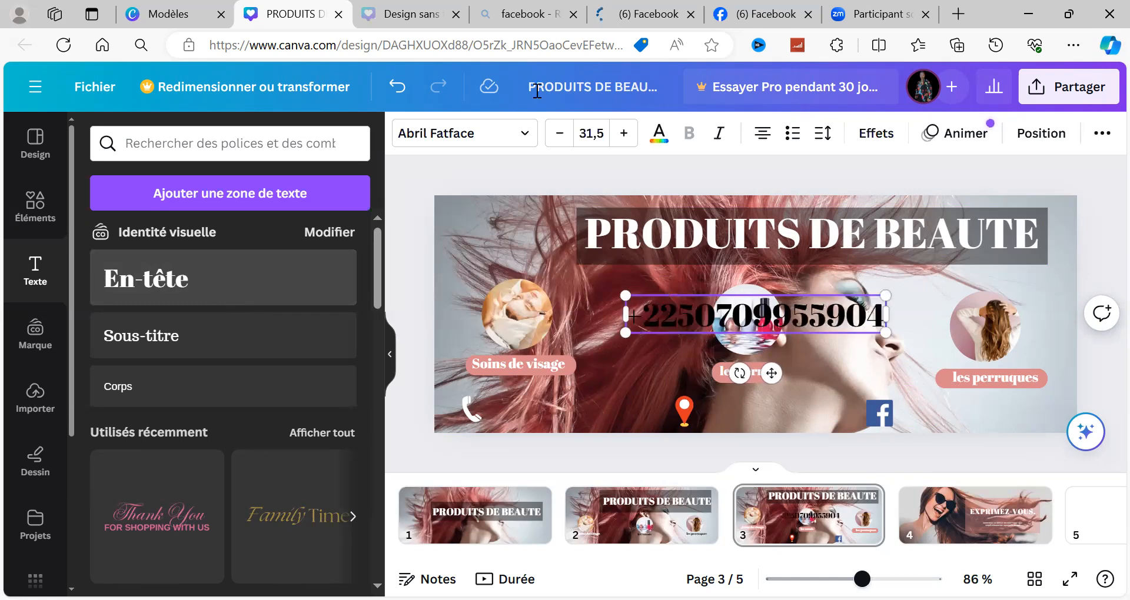
# Step: Reduce the phone number text to size 13,5 and place it beside the white phone icon
pyautogui.click(559, 139)
pyautogui.click(559, 138)
pyautogui.click(559, 139)
pyautogui.click(559, 139)
pyautogui.click(559, 139)
pyautogui.click(559, 139)
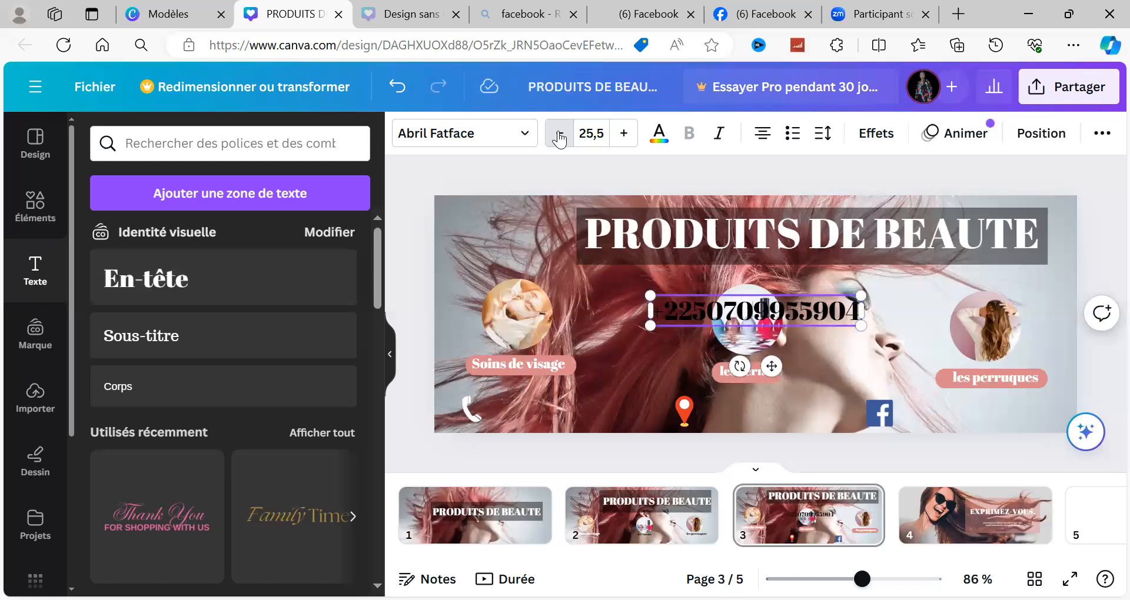
pyautogui.doubleClick(559, 139)
pyautogui.doubleClick(559, 139)
pyautogui.doubleClick(559, 139)
pyautogui.doubleClick(559, 139)
pyautogui.click(559, 139)
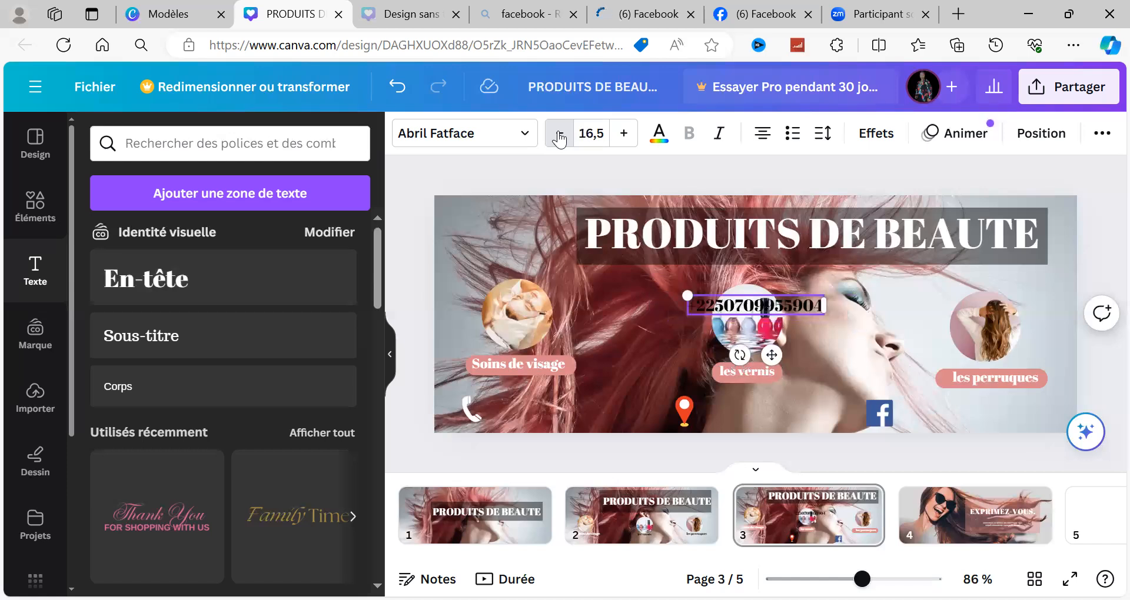
pyautogui.click(559, 139)
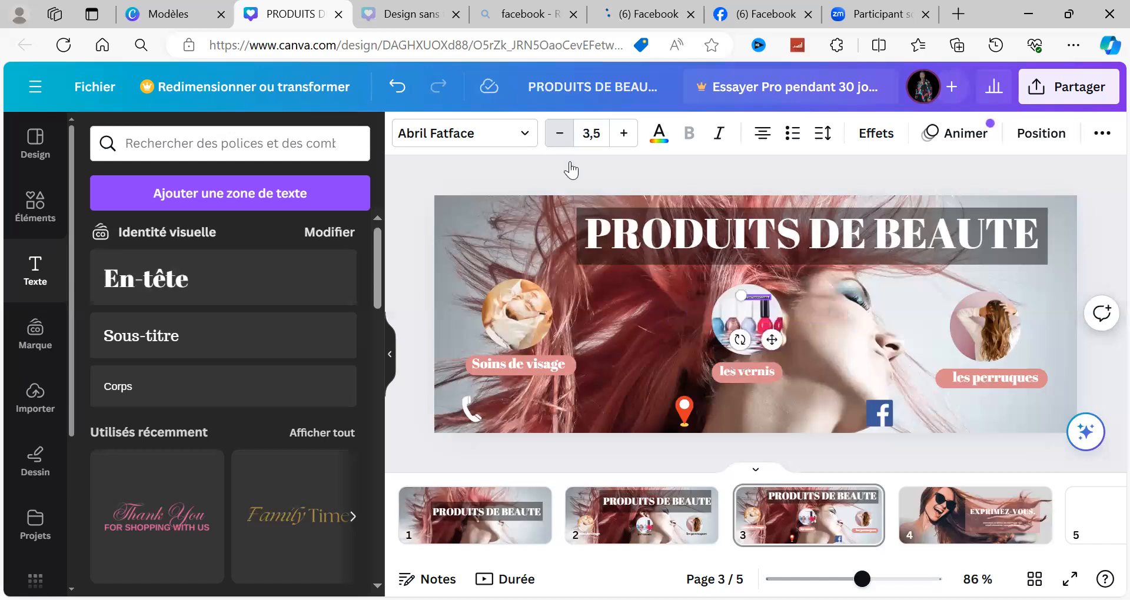
pyautogui.tripleClick(627, 137)
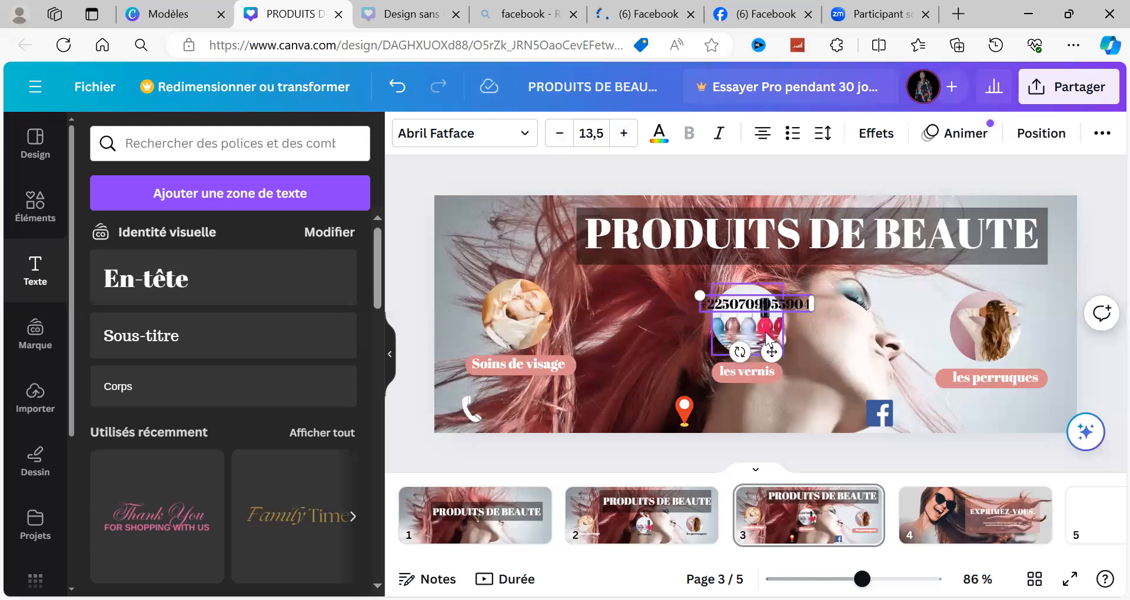
pyautogui.moveTo(664, 386); pyautogui.dragTo(552, 454)
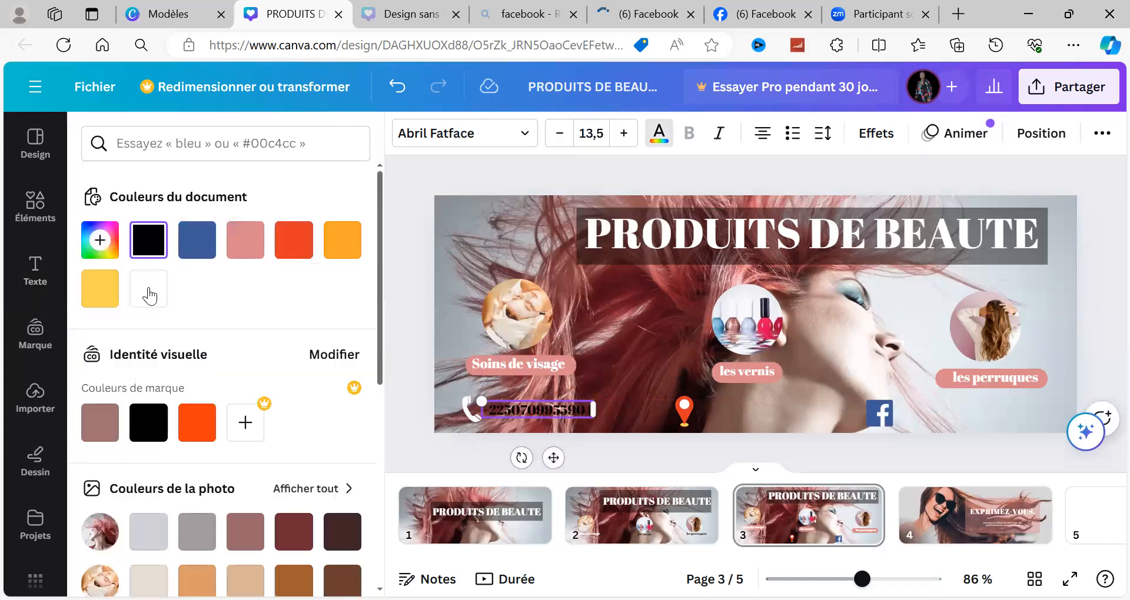
# Step: Try to recolour the phone number text white (#FFFFFF)
pyautogui.click(150, 296)
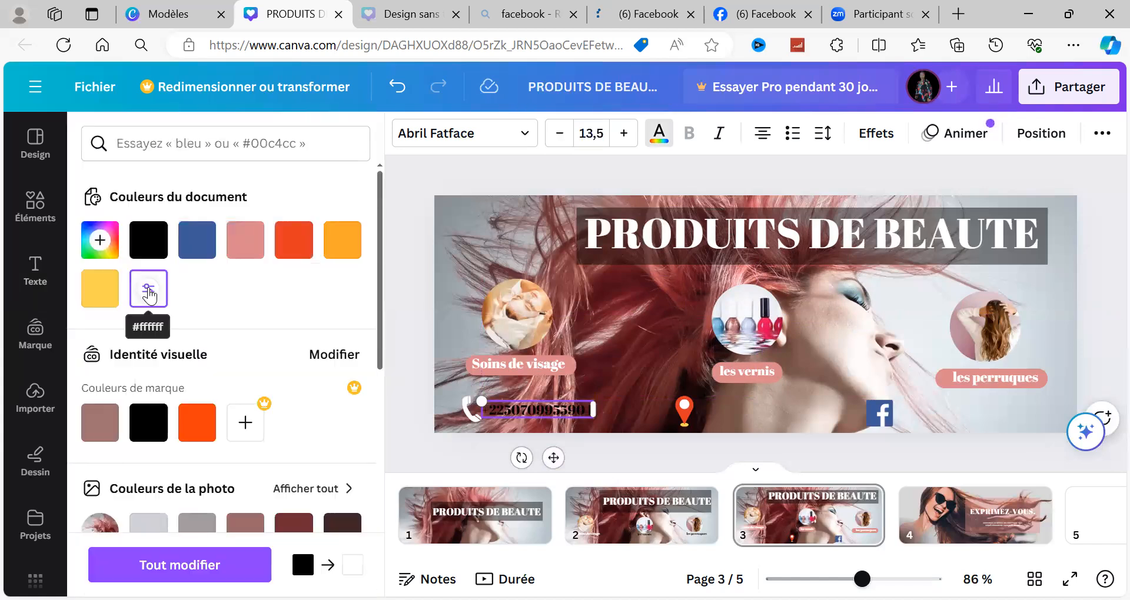
pyautogui.click(150, 296)
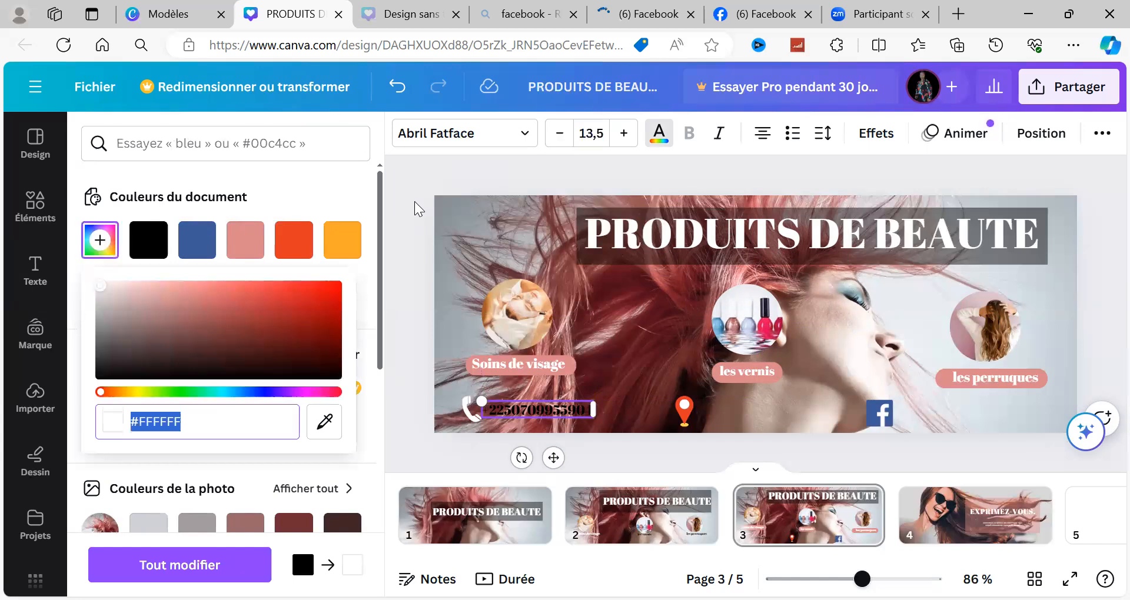
pyautogui.click(384, 421)
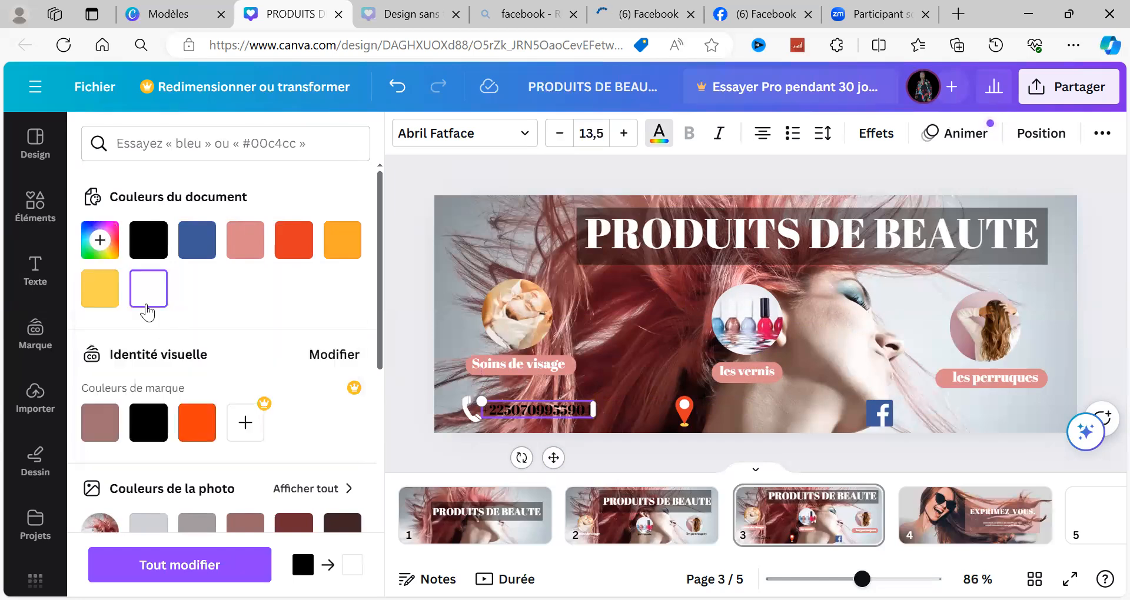
pyautogui.click(147, 312)
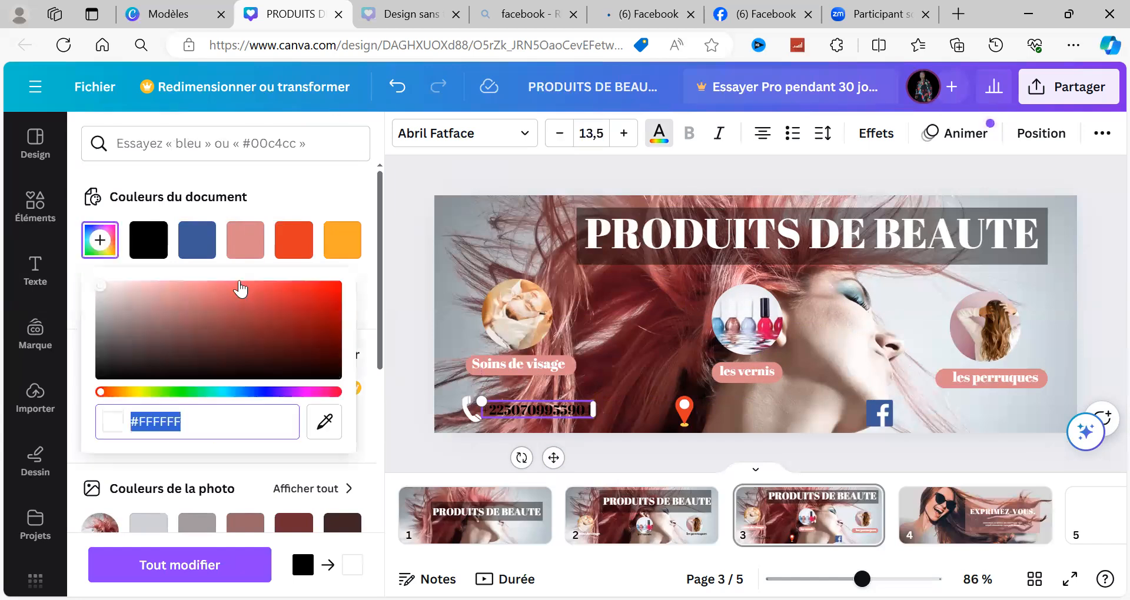
pyautogui.click(747, 243)
pyautogui.click(1041, 175)
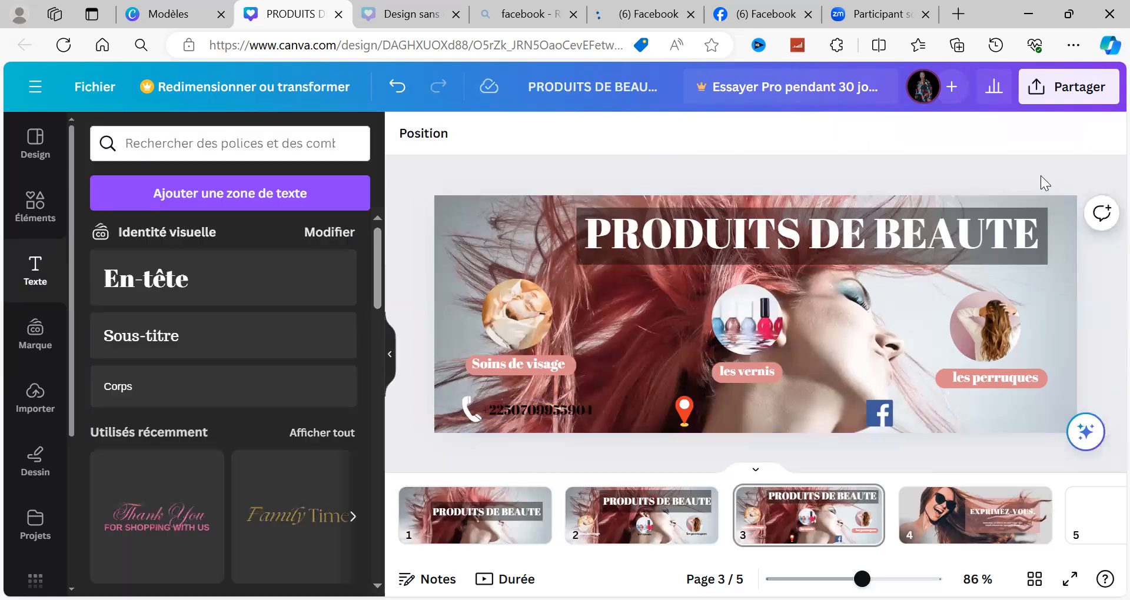
# Step: Change the phone number's text colour from the document colours to white
pyautogui.click(527, 406)
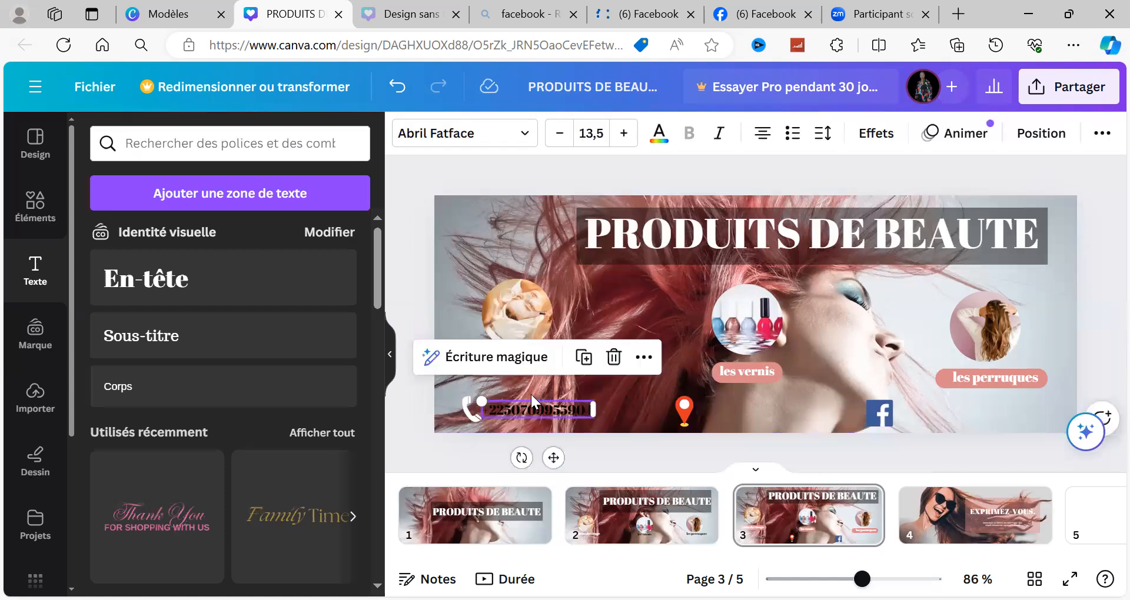
pyautogui.click(660, 135)
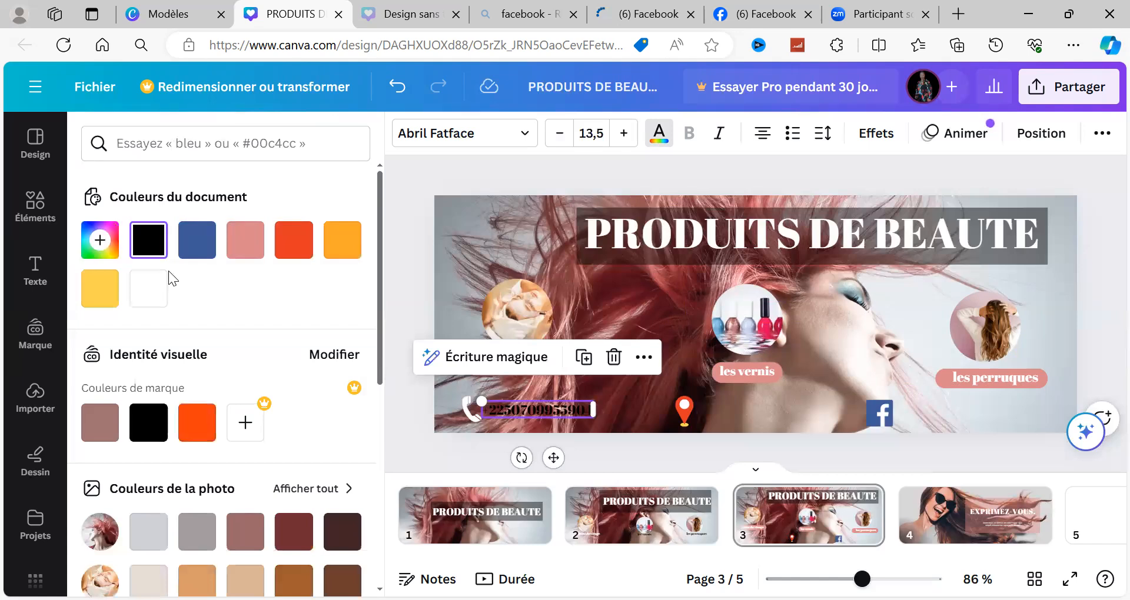
pyautogui.click(151, 285)
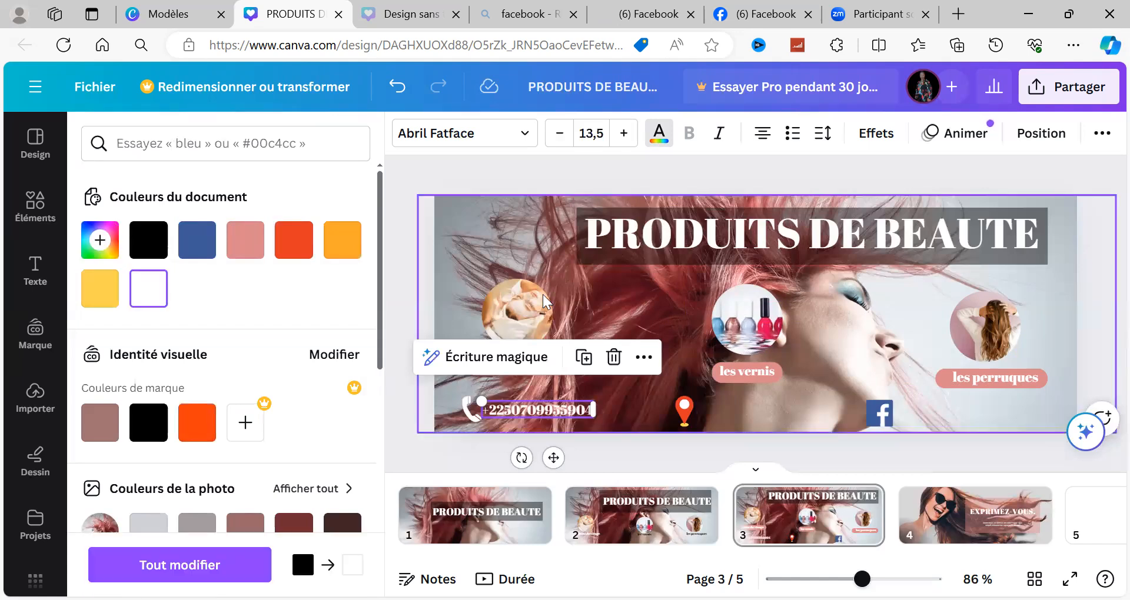
# Step: Duplicate the white phone number text and place the copy between the location pin and the Facebook logo
pyautogui.click(584, 357)
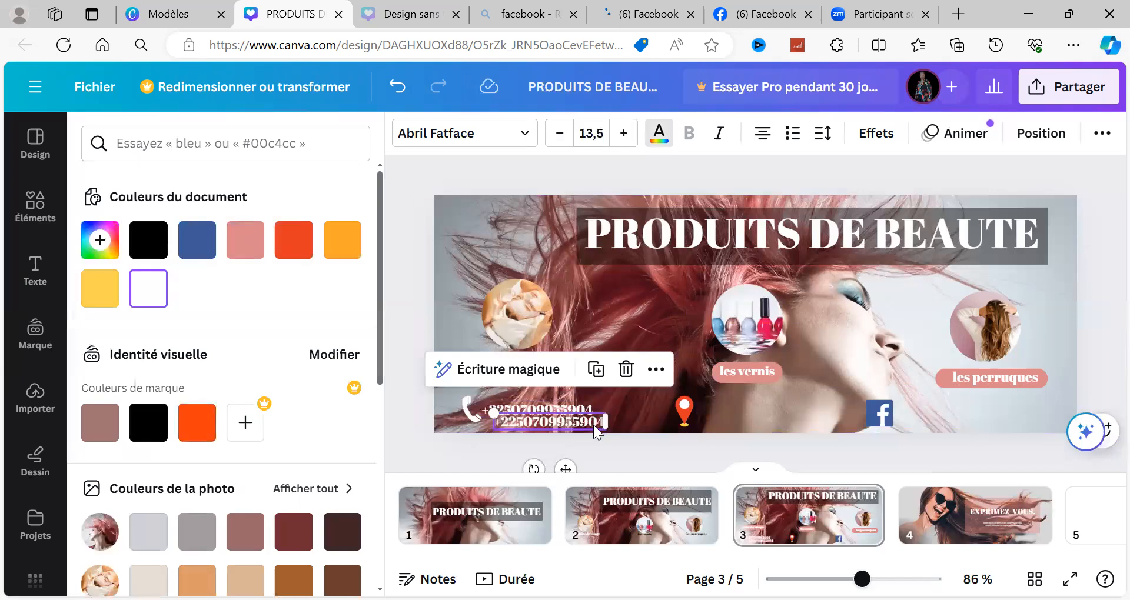
pyautogui.moveTo(597, 432); pyautogui.dragTo(689, 409)
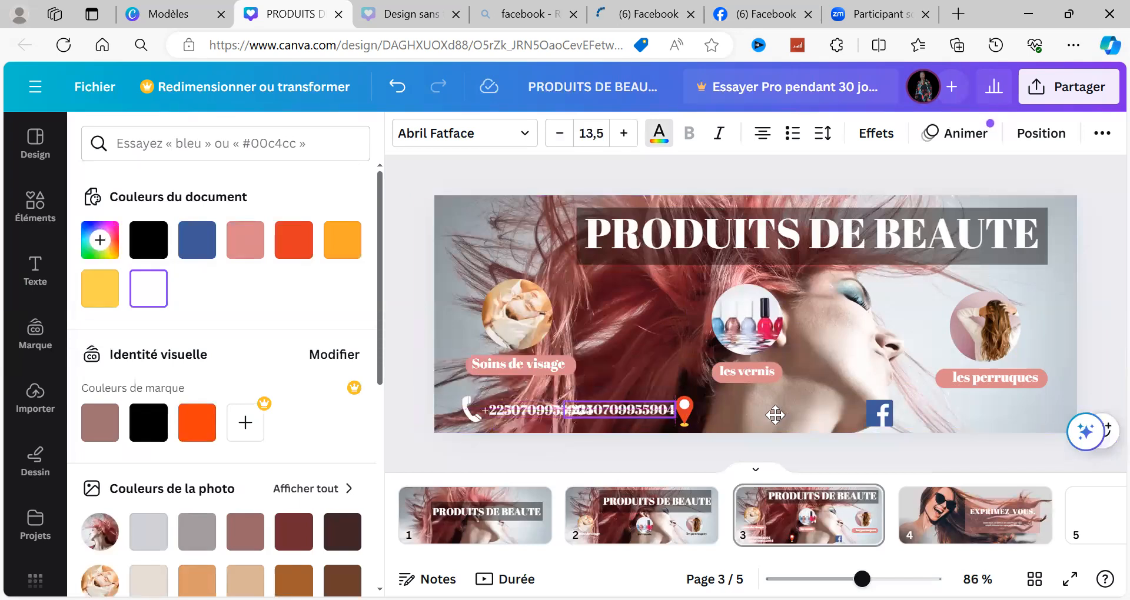
pyautogui.moveTo(796, 414); pyautogui.dragTo(800, 414)
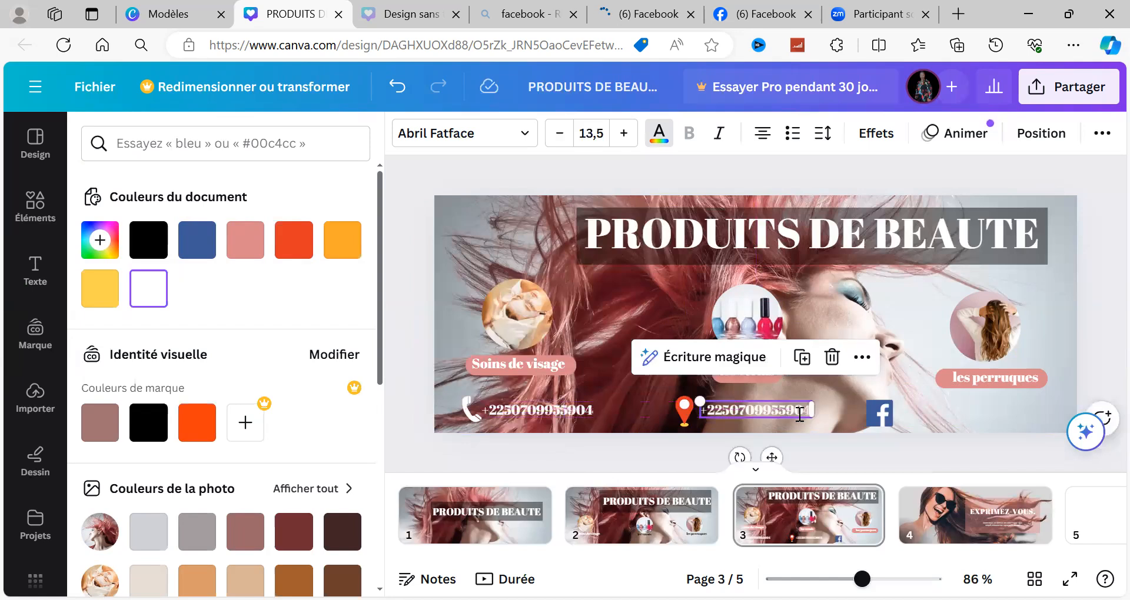
# Step: Clear the phone number from the copied text beside the location pin
pyautogui.doubleClick(799, 414)
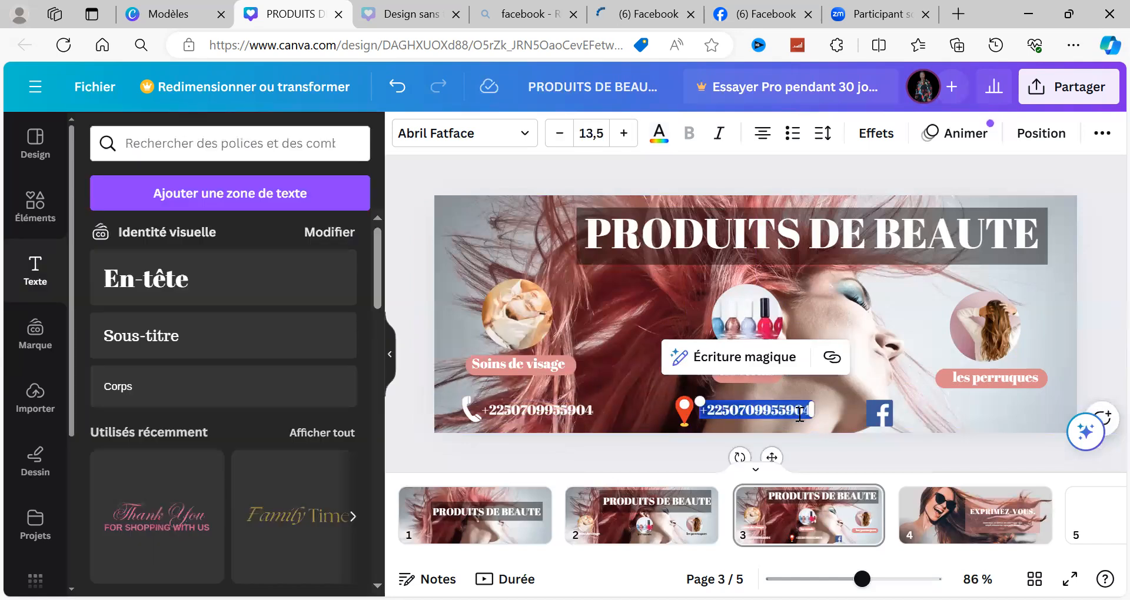
pyautogui.click(800, 414)
pyautogui.write('0')
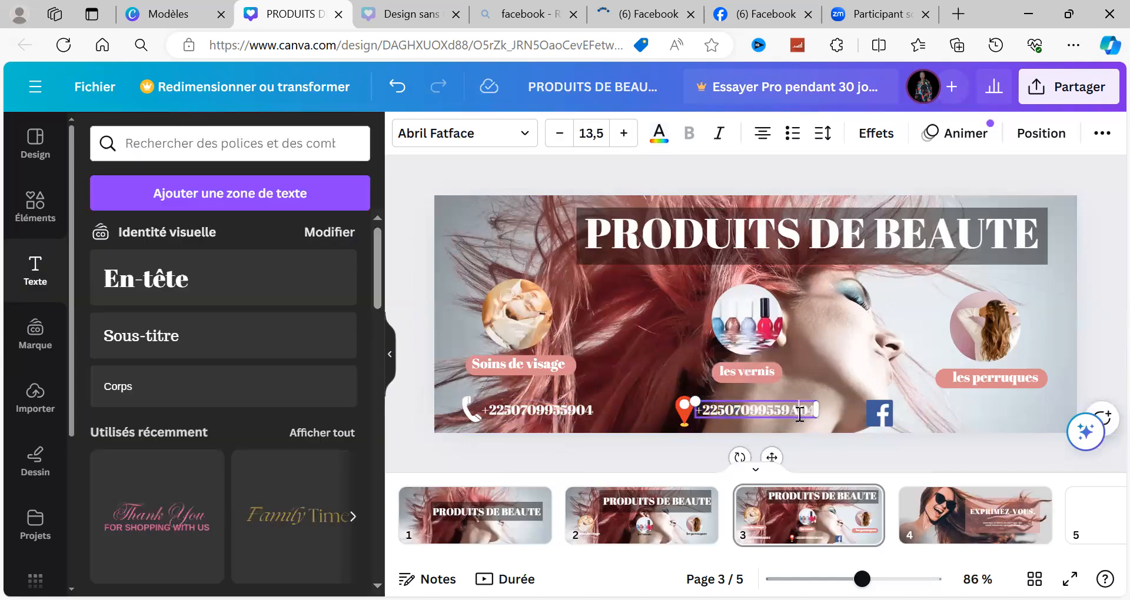
pyautogui.press('BackSpace')
pyautogui.press('BackSpace')
pyautogui.press('BackSpace')
pyautogui.press('BackSpace')
pyautogui.press('BackSpace')
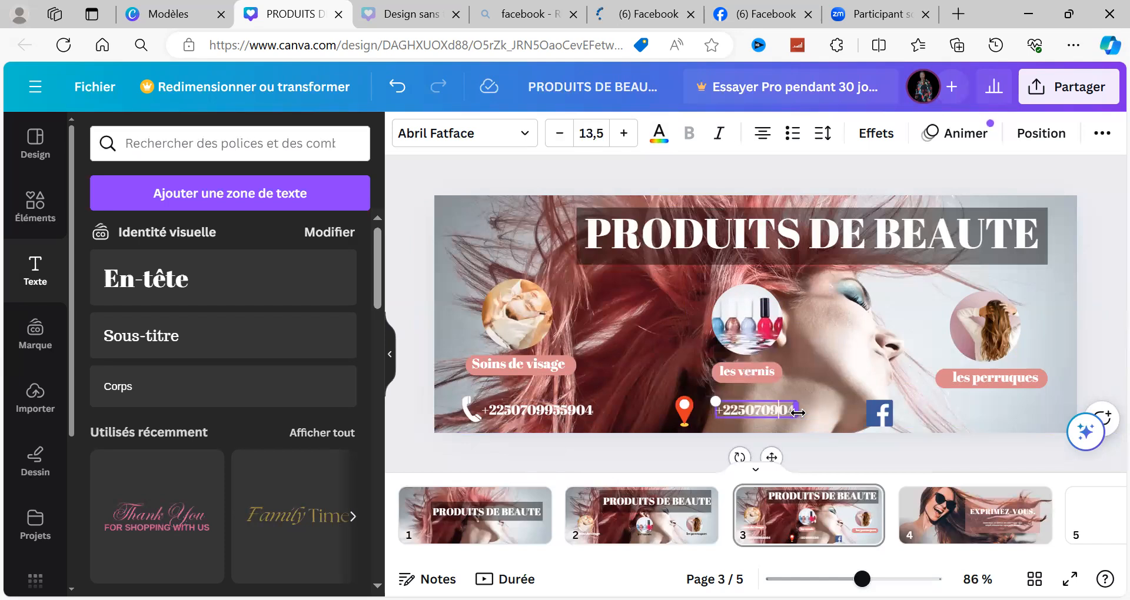
pyautogui.press('BackSpace')
pyautogui.press('BackSpace')
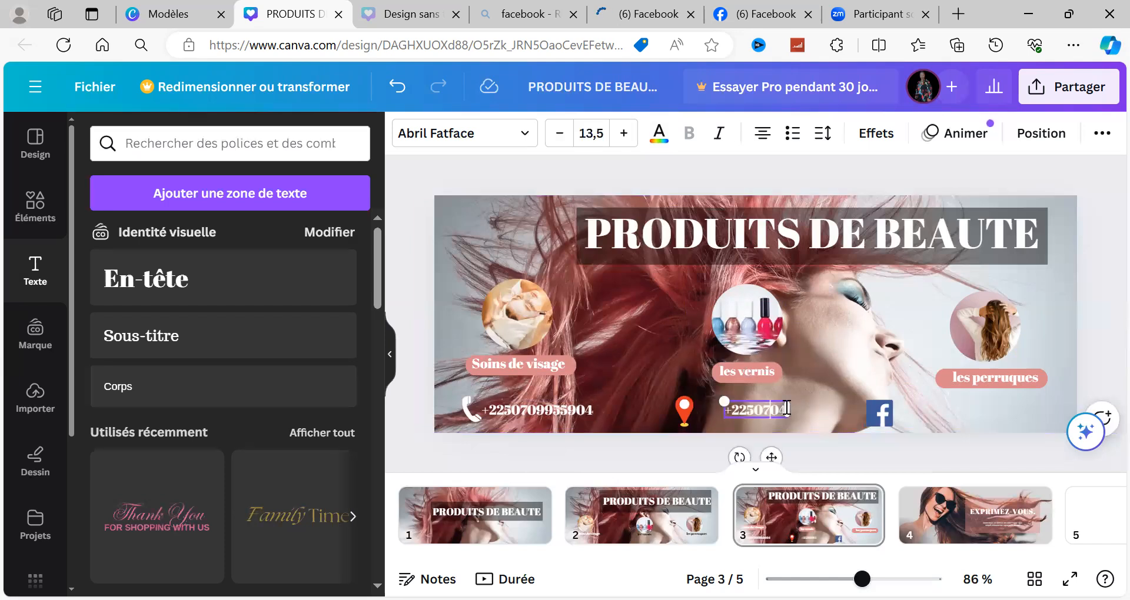
pyautogui.press('BackSpace')
pyautogui.press('BackSpace')
pyautogui.press('BackSpace')
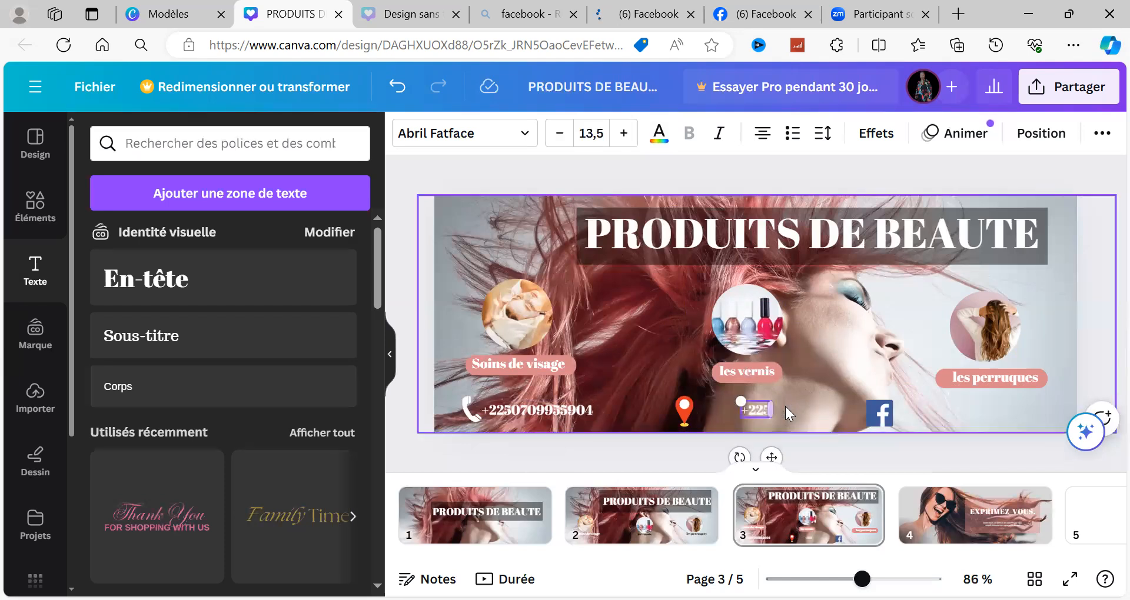
pyautogui.press('BackSpace')
pyautogui.press('BackSpace')
pyautogui.press('BackSpace')
pyautogui.press('BackSpace')
# Step: Enter "COTE D-IVOIRE" as the text beside the location pin
pyautogui.write('Coti')
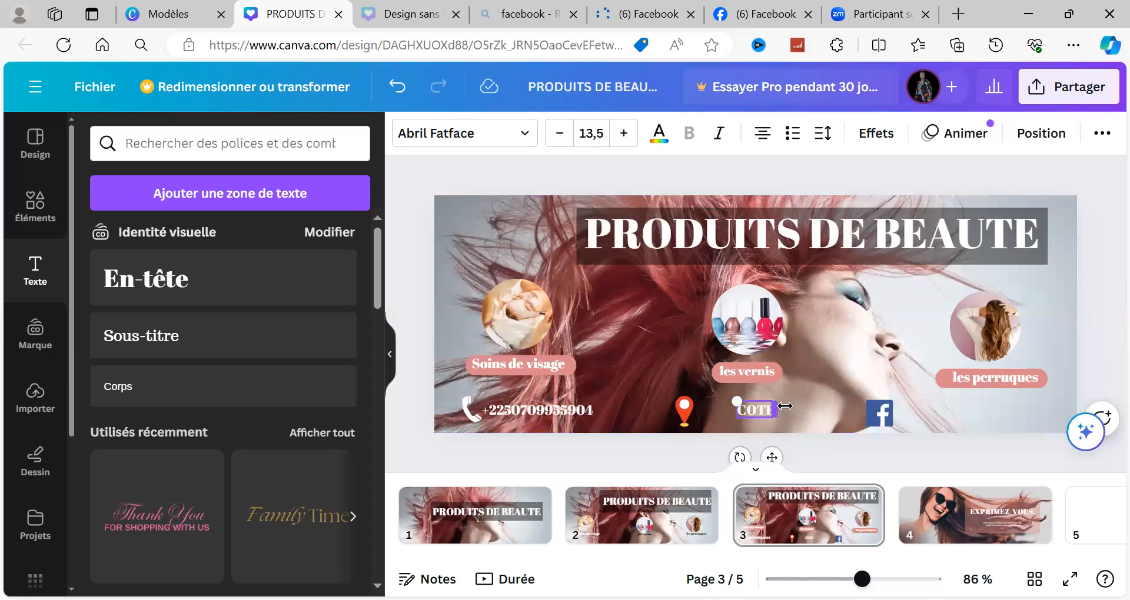
pyautogui.write(' i')
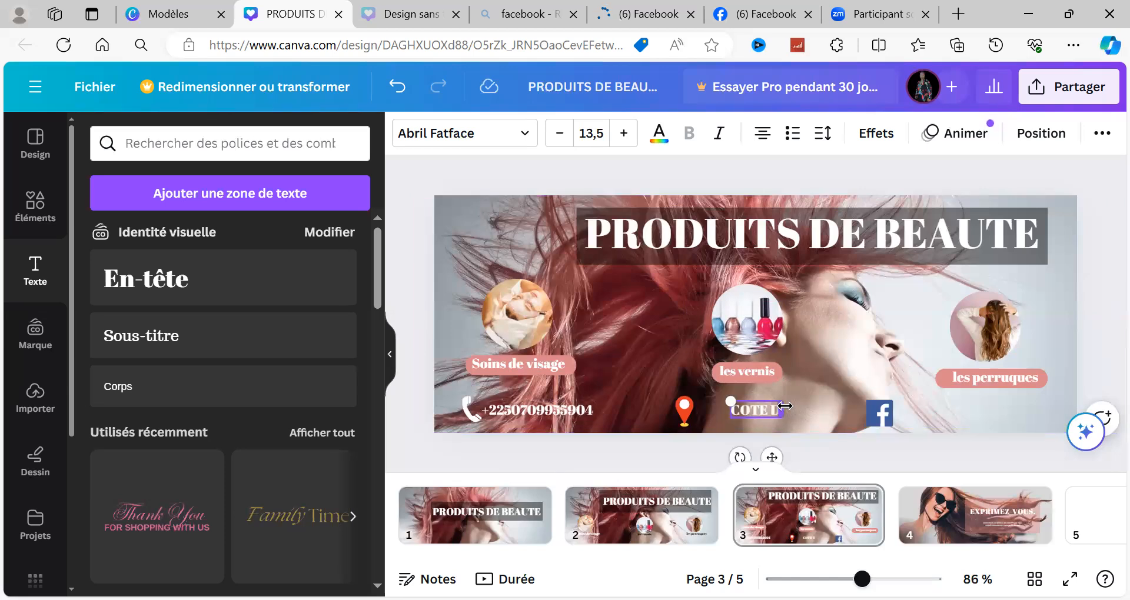
pyautogui.press('BackSpace')
pyautogui.write('d-IVOIR')
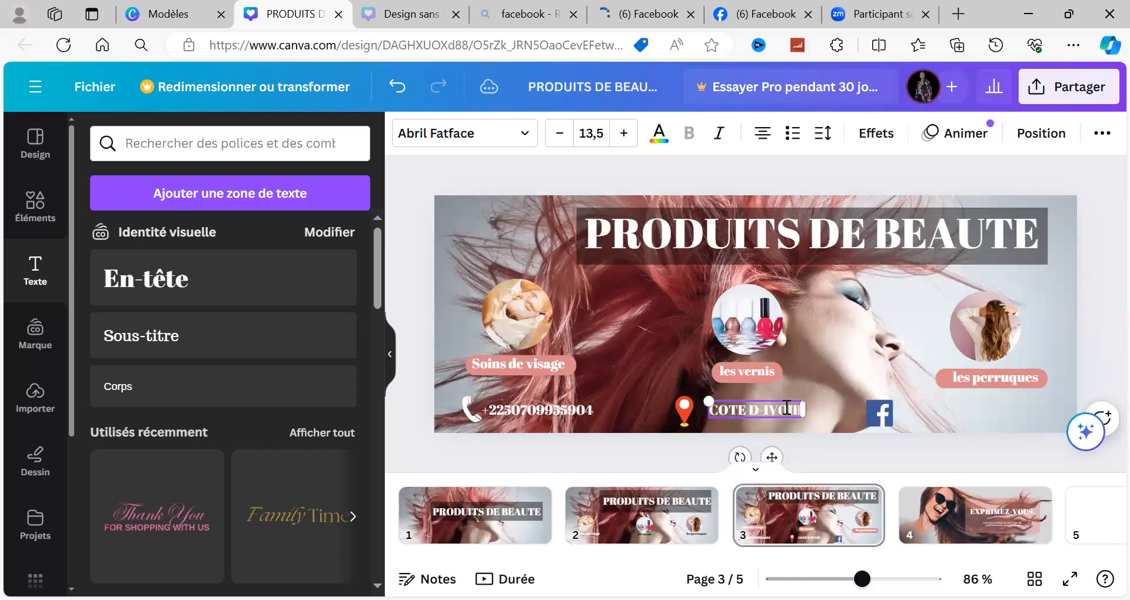
pyautogui.write('E')
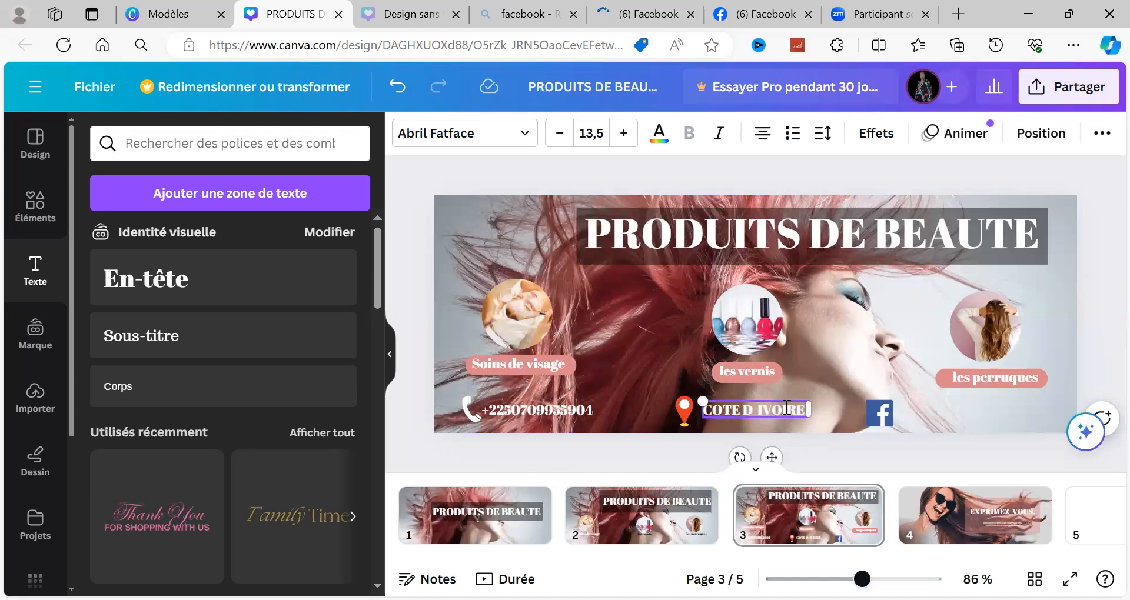
# Step: Replace the text beside the location pin with "ABIDJAN COCODY"
pyautogui.moveTo(810, 409); pyautogui.dragTo(784, 406)
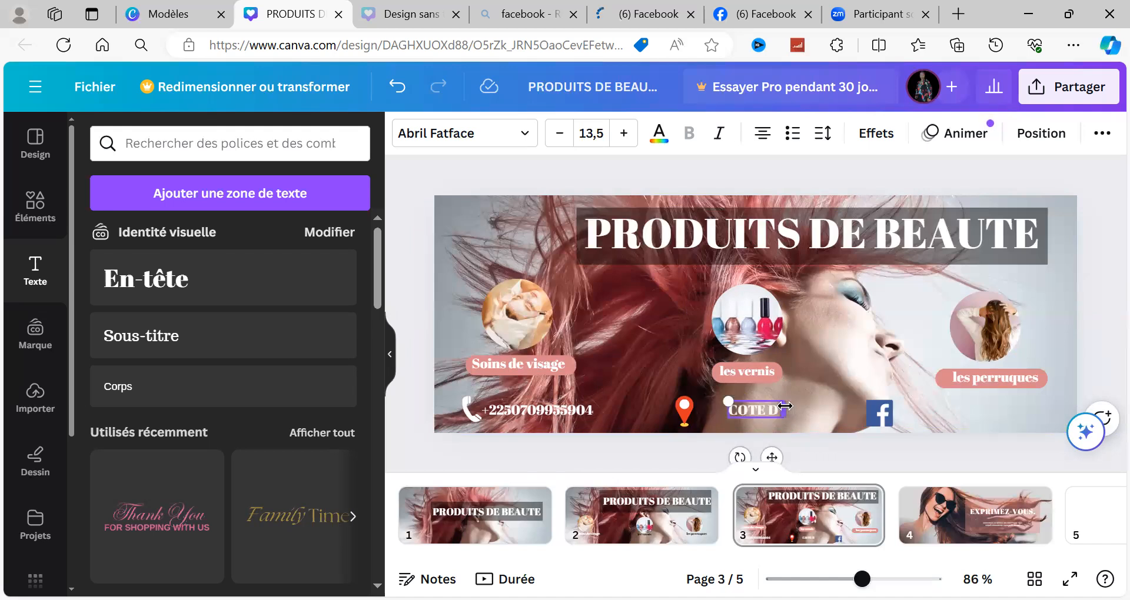
pyautogui.write('A')
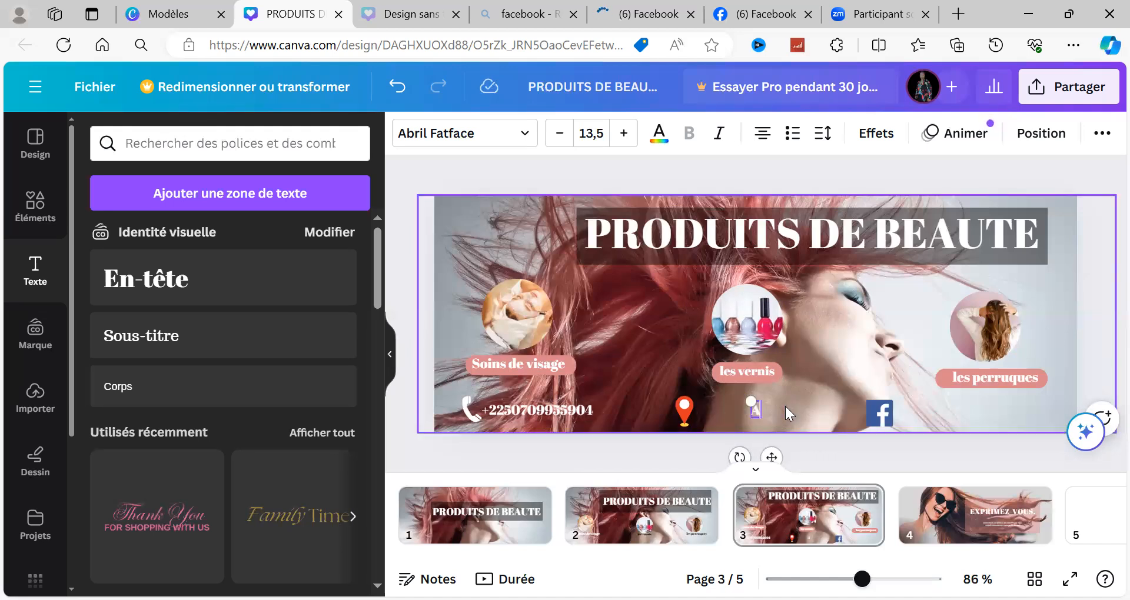
pyautogui.write('BIL')
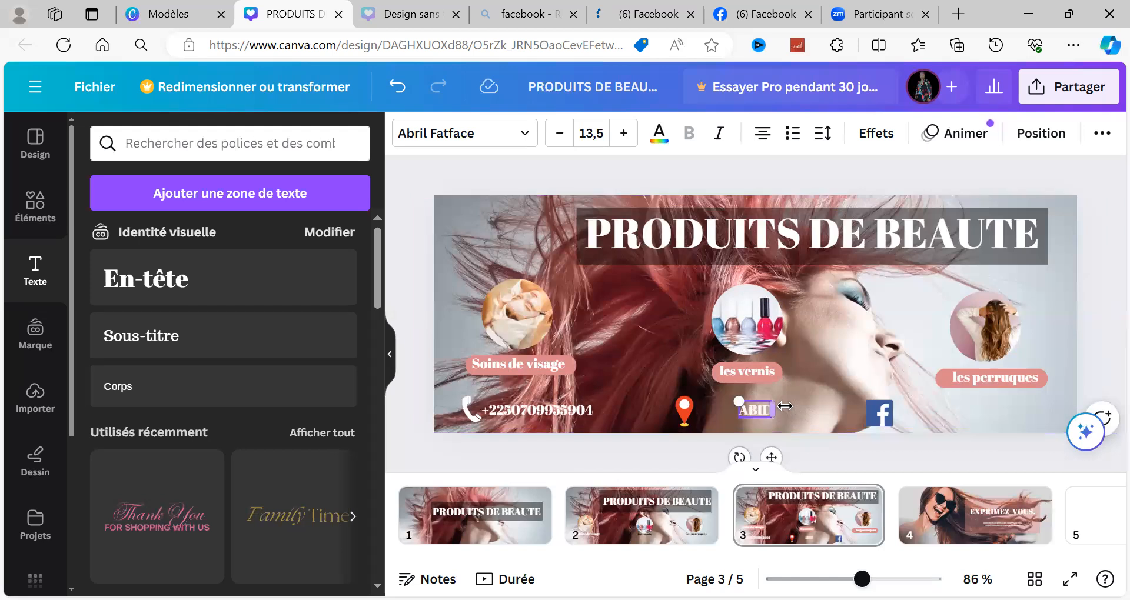
pyautogui.write('JA')
pyautogui.write('N')
pyautogui.write(' CI')
pyautogui.write('COD')
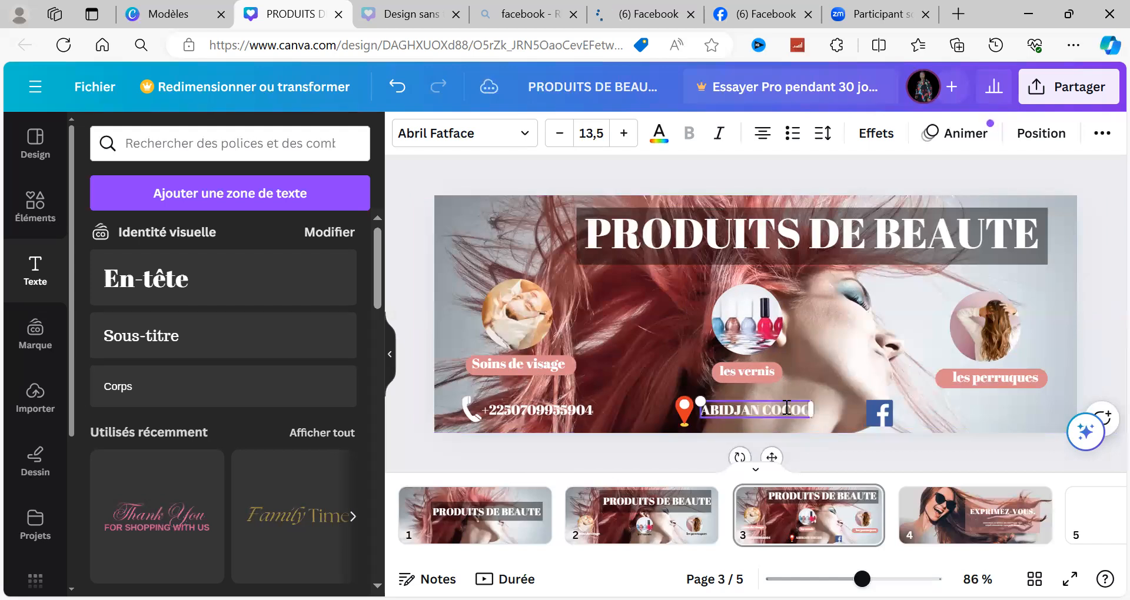
pyautogui.press('BackSpace')
pyautogui.write('DY')
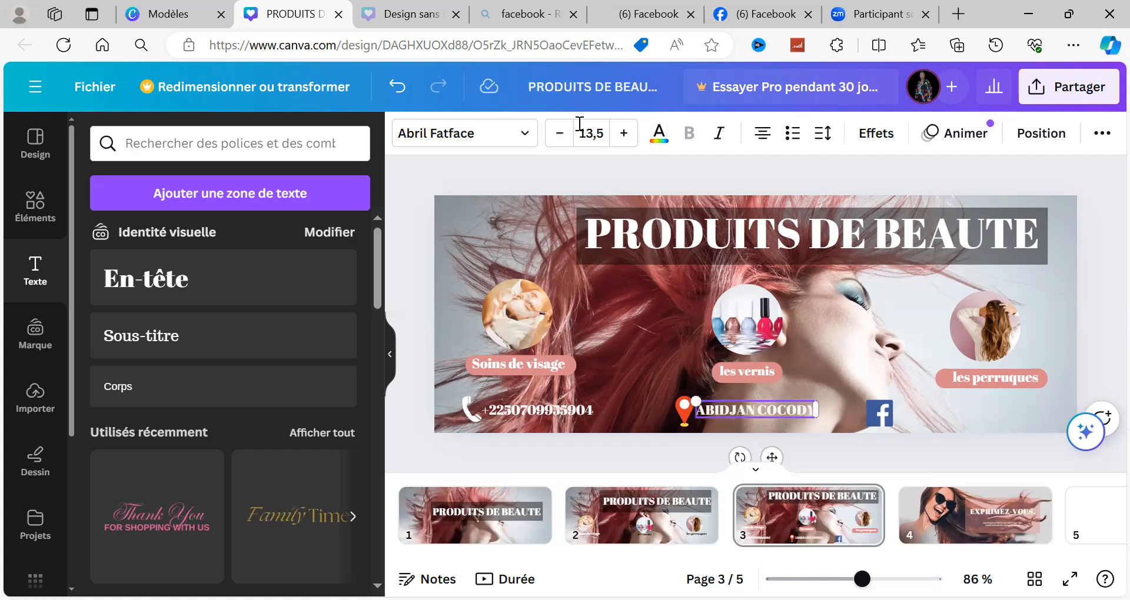
# Step: Try smaller font sizes for "ABIDJAN COCODY" and return it to 13,5 to match the phone number
pyautogui.click(565, 134)
pyautogui.click(565, 134)
pyautogui.click(565, 134)
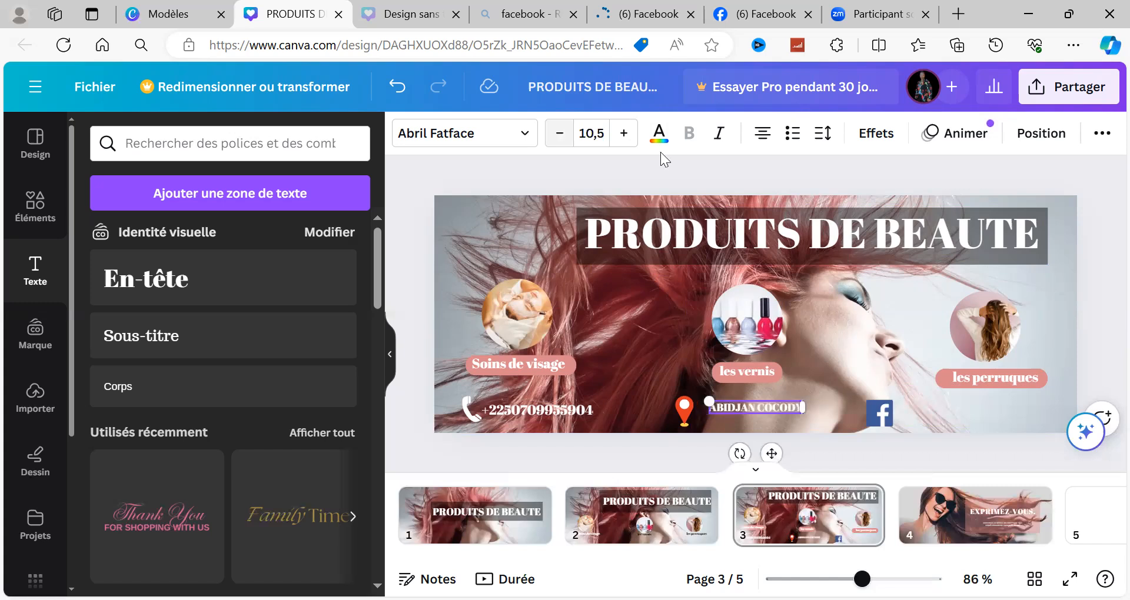
pyautogui.click(623, 134)
pyautogui.click(624, 134)
pyautogui.click(522, 412)
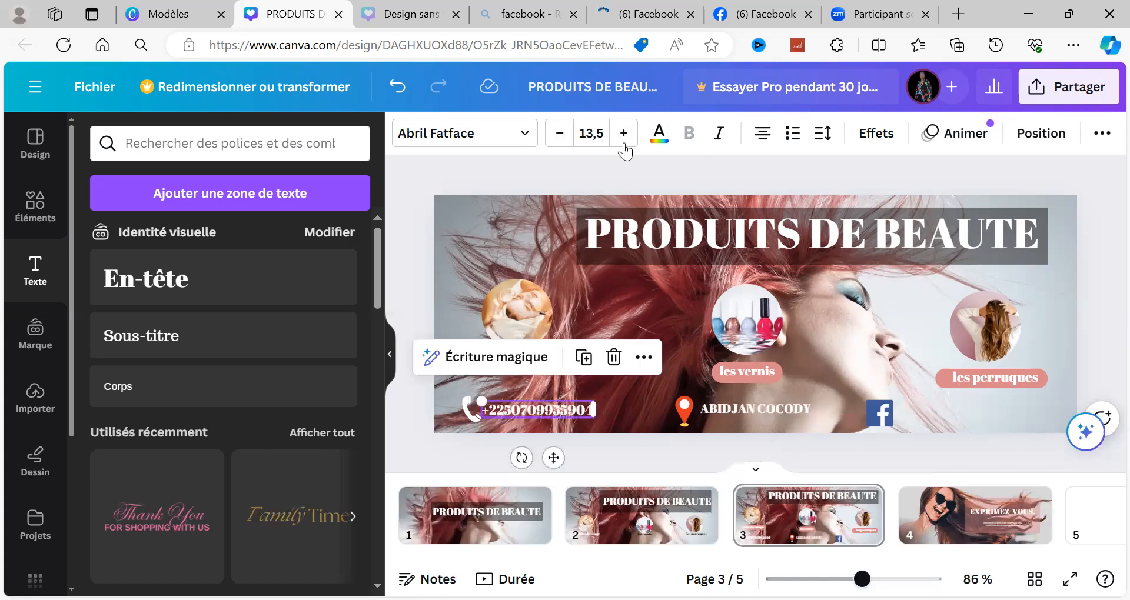
pyautogui.click(723, 411)
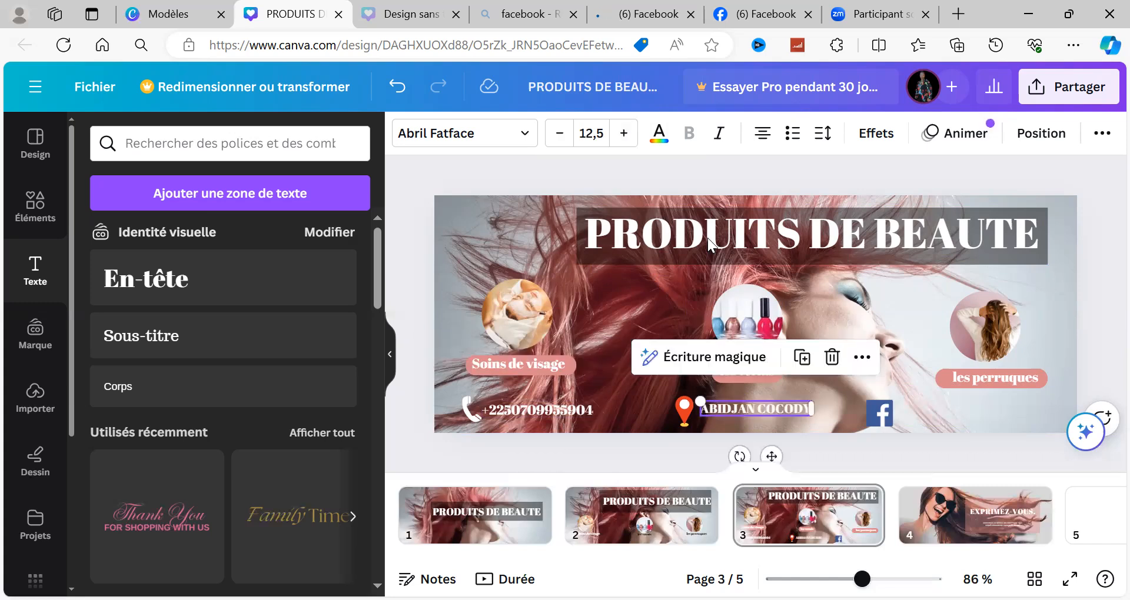
pyautogui.click(625, 134)
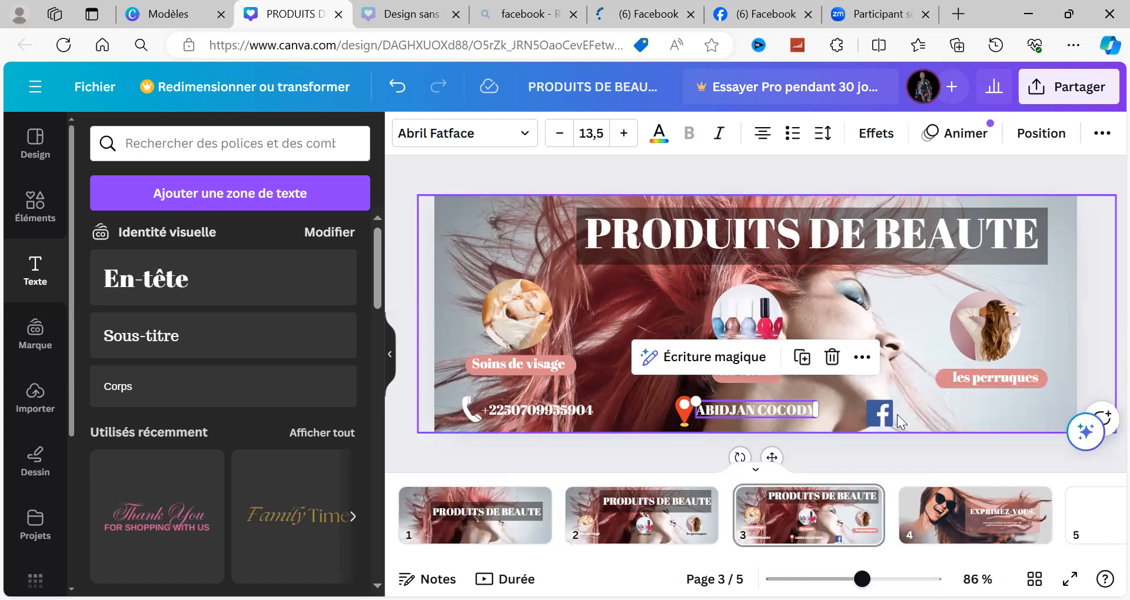
# Step: Shift the Facebook logo slightly to the right, away from the "ABIDJAN COCODY" text
pyautogui.moveTo(882, 415)
pyautogui.mouseDown()
pyautogui.moveTo(1014, 451)
pyautogui.moveTo(890, 414)
pyautogui.mouseUp()
pyautogui.click(810, 368)
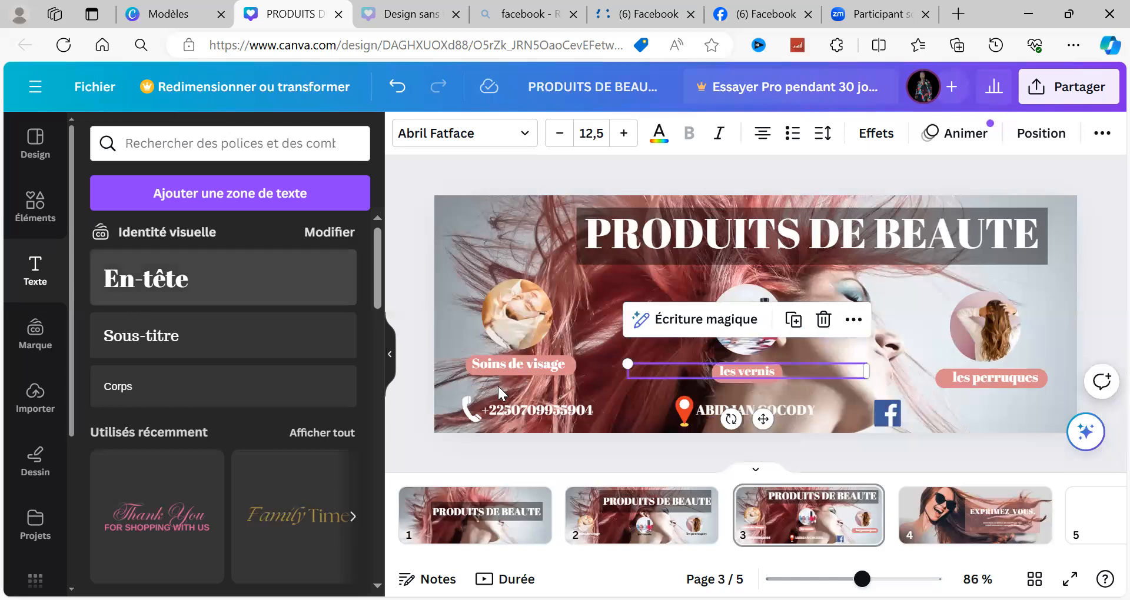
# Step: Duplicate the "ABIDJAN COCODY" text and place the copy just to the right of the Facebook logo
pyautogui.click(718, 415)
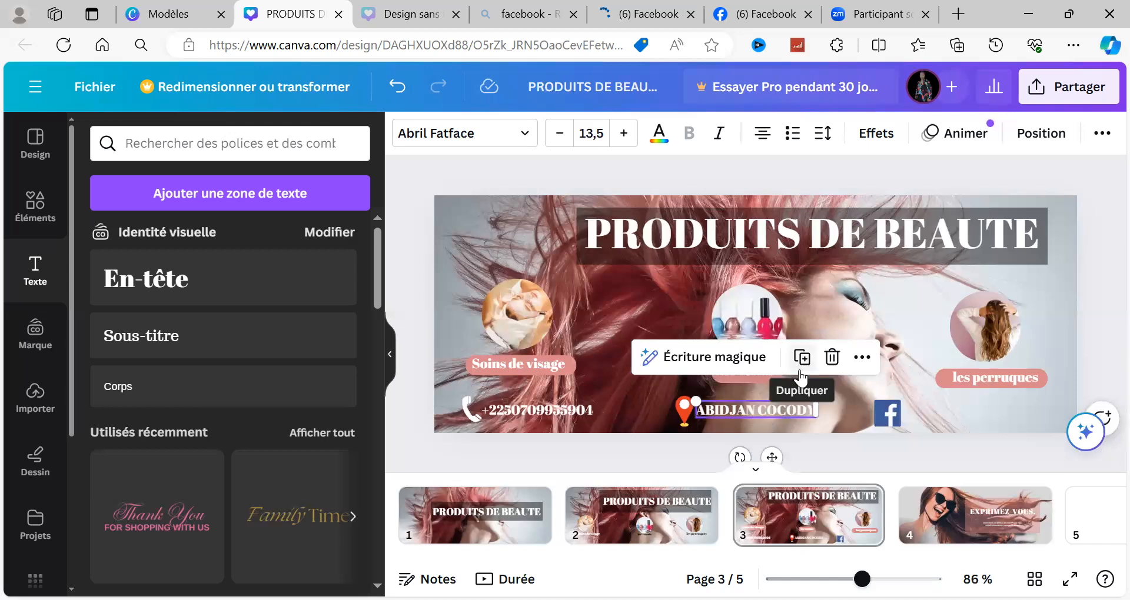
pyautogui.click(800, 376)
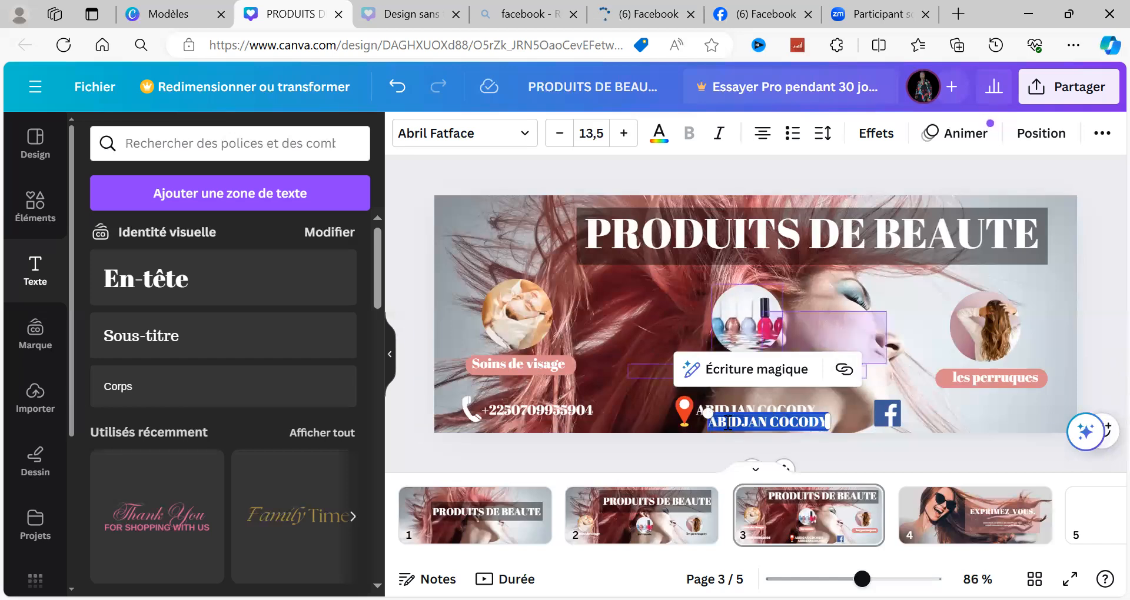
pyautogui.moveTo(866, 361); pyautogui.dragTo(887, 418)
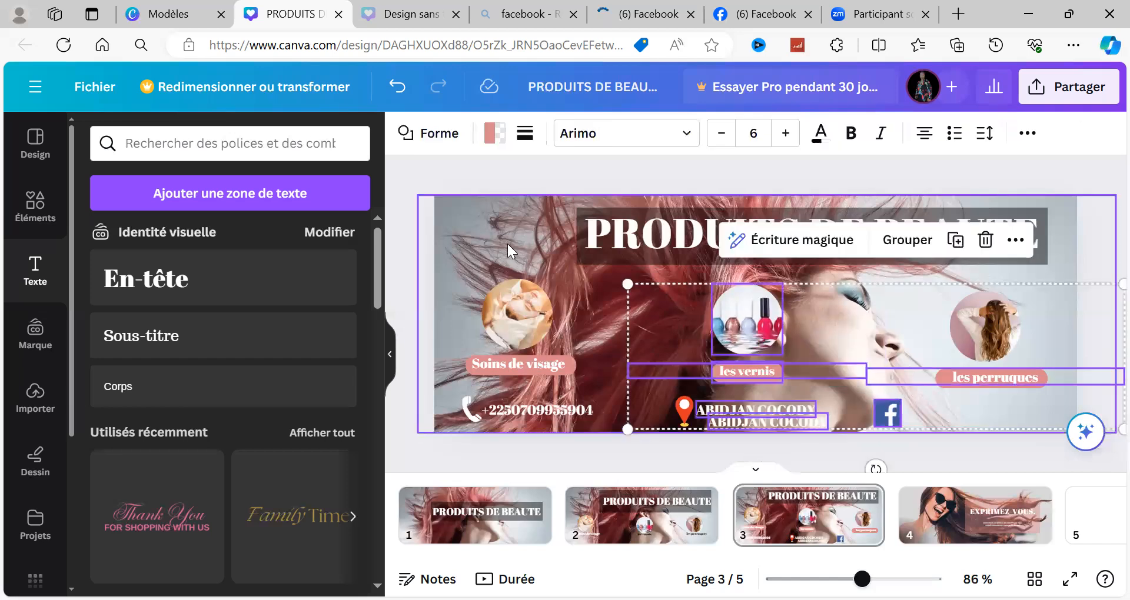
pyautogui.click(527, 261)
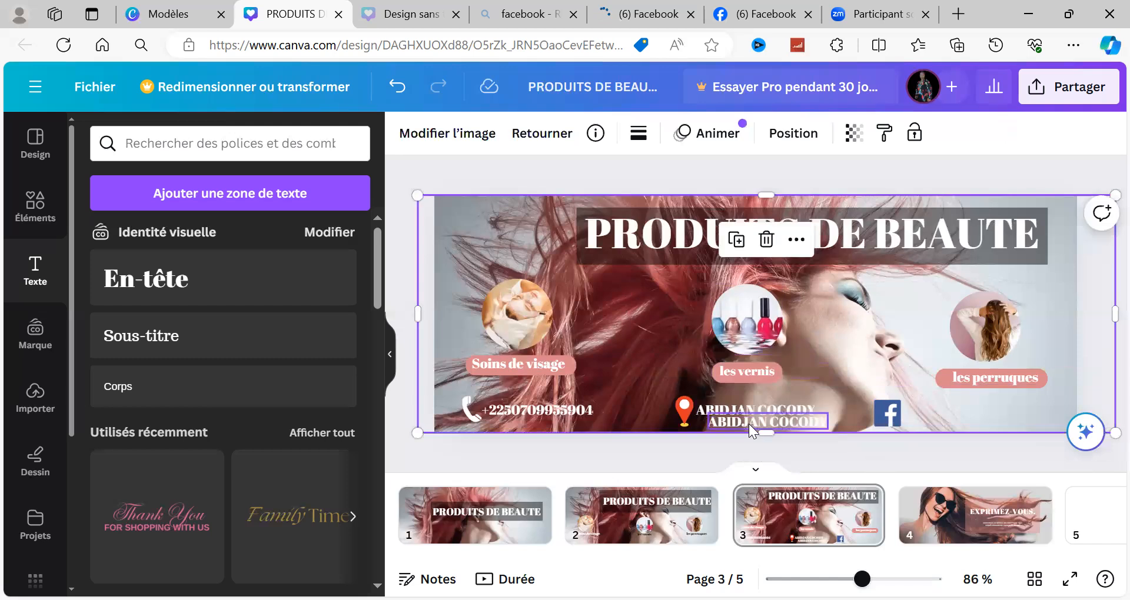
pyautogui.click(749, 422)
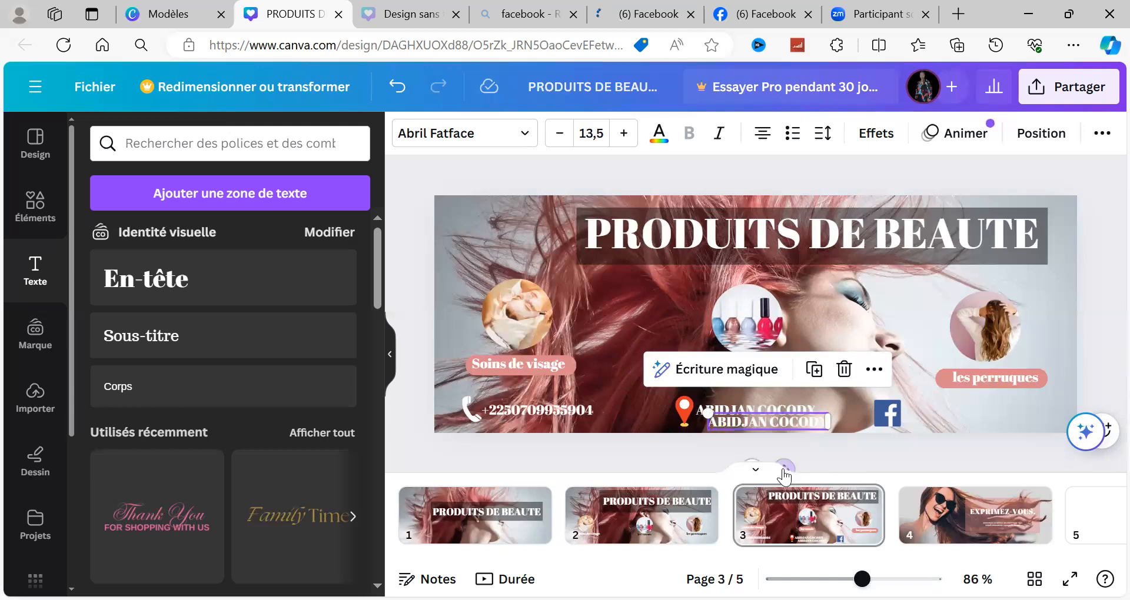
pyautogui.click(773, 463)
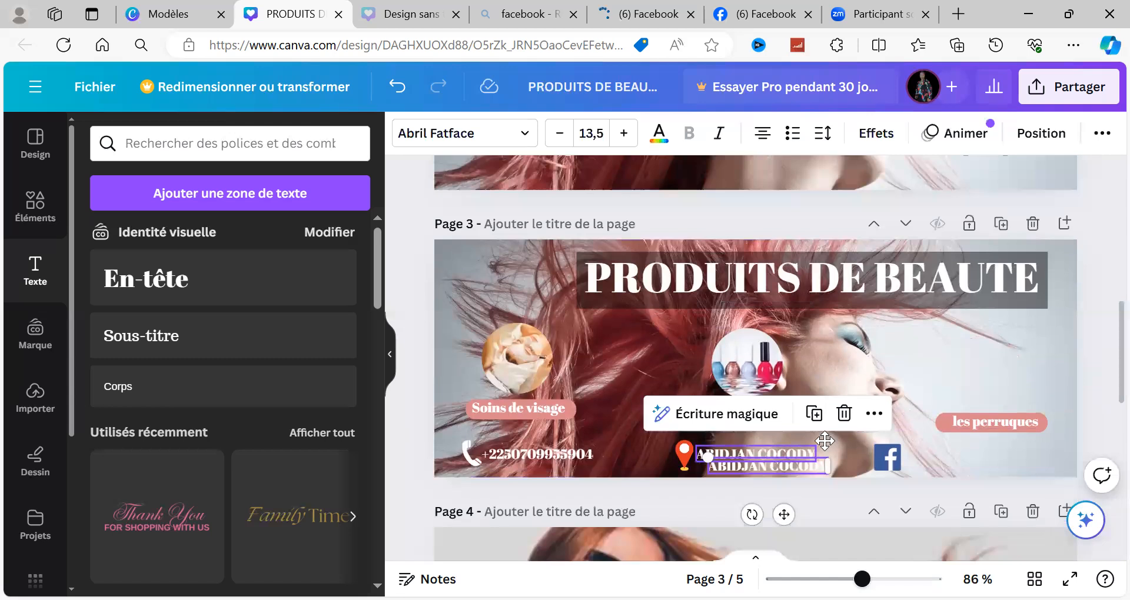
pyautogui.moveTo(825, 440); pyautogui.dragTo(825, 440)
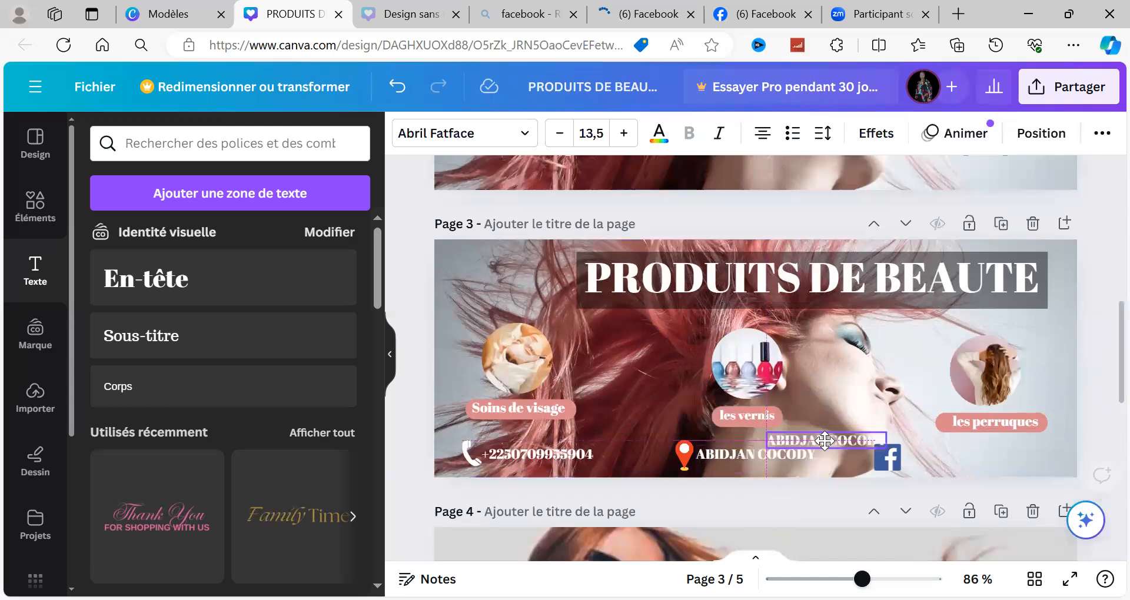
pyautogui.moveTo(1074, 477); pyautogui.dragTo(973, 456)
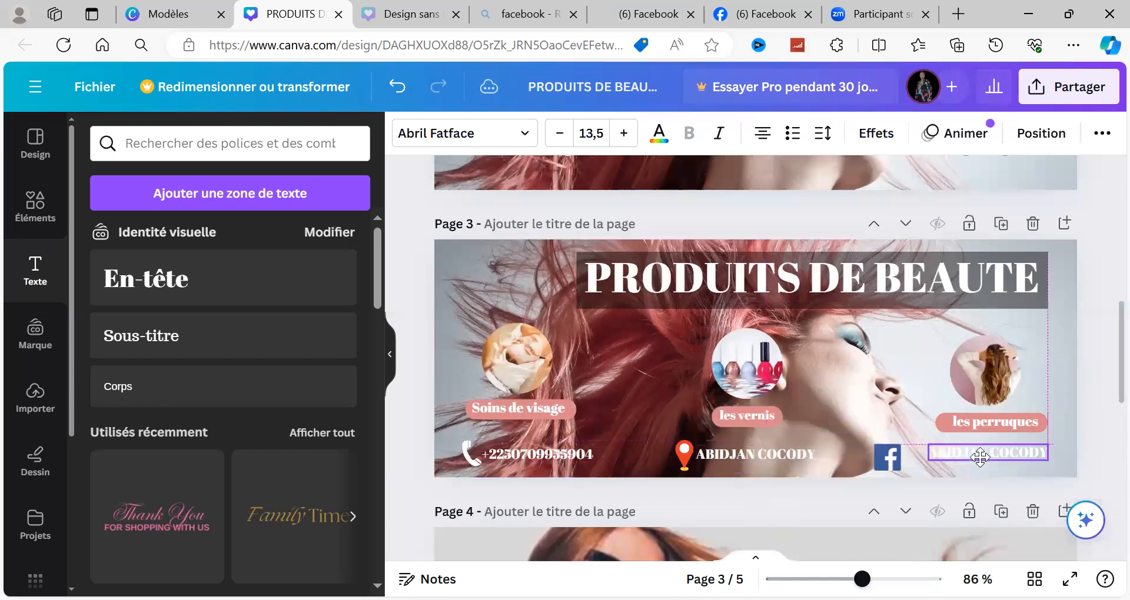
# Step: Replace the duplicated text beside the Facebook logo with the business name "SANDRA COIFFURE"
pyautogui.doubleClick(1025, 457)
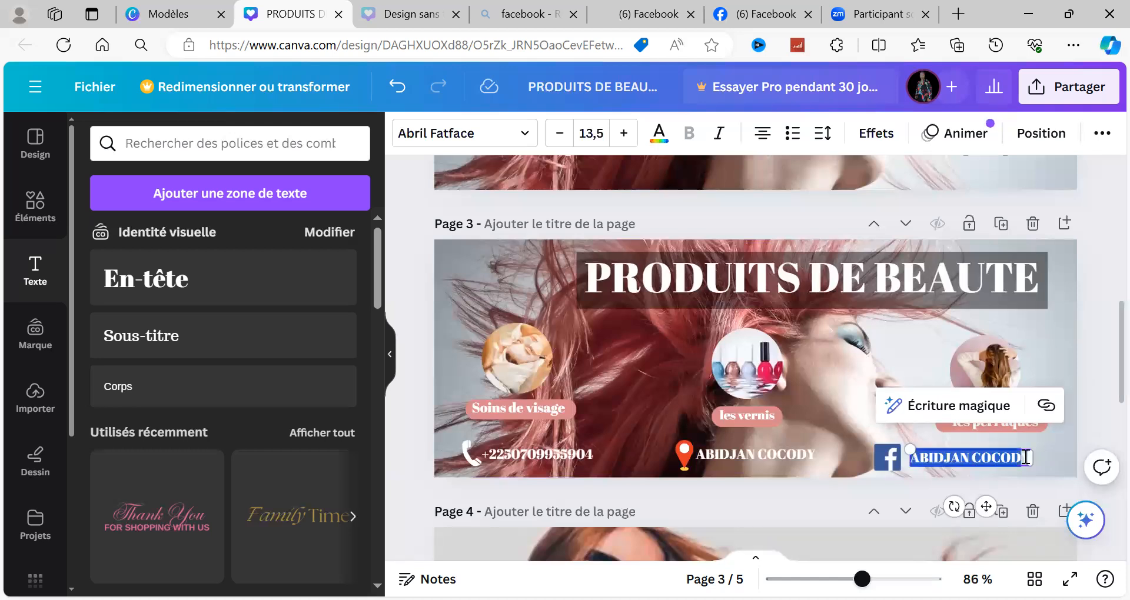
pyautogui.press('BackSpace')
pyautogui.write('SANNRA CM')
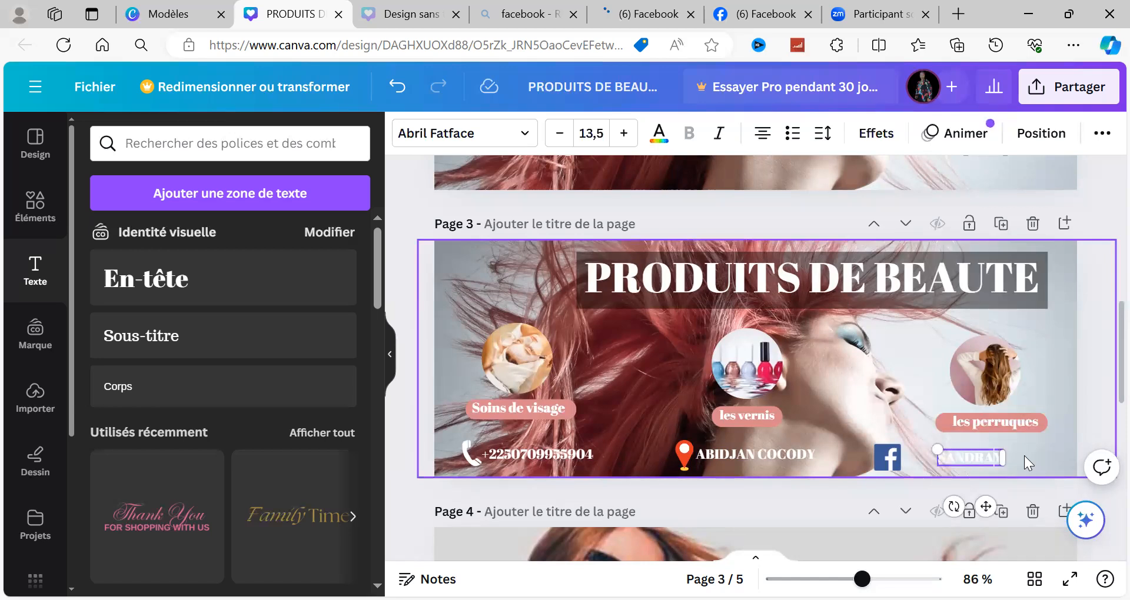
pyautogui.write('N')
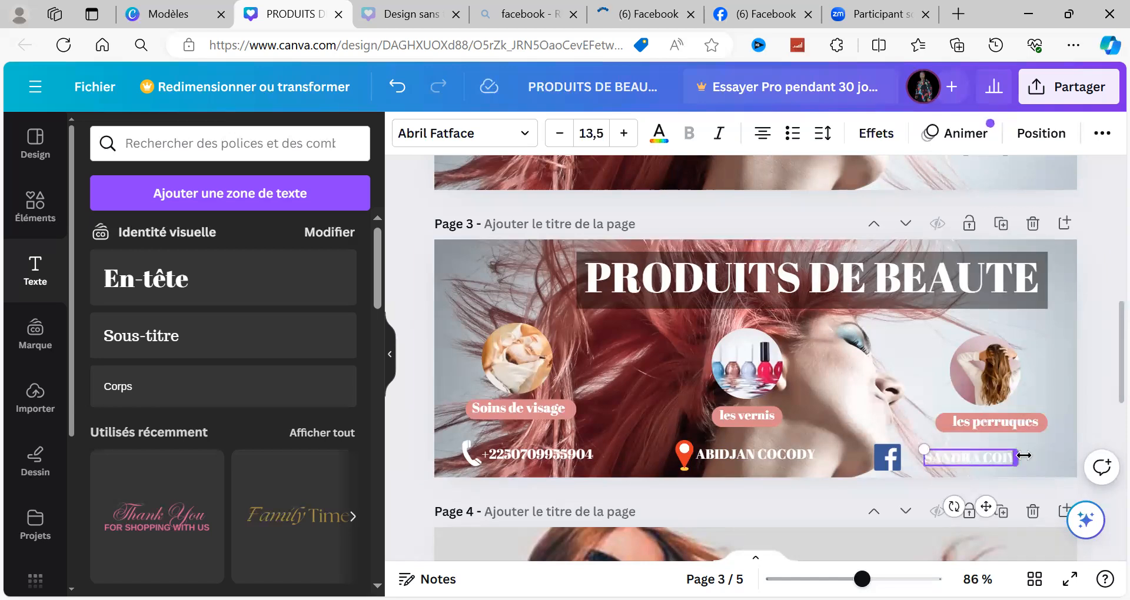
pyautogui.write('FFURE')
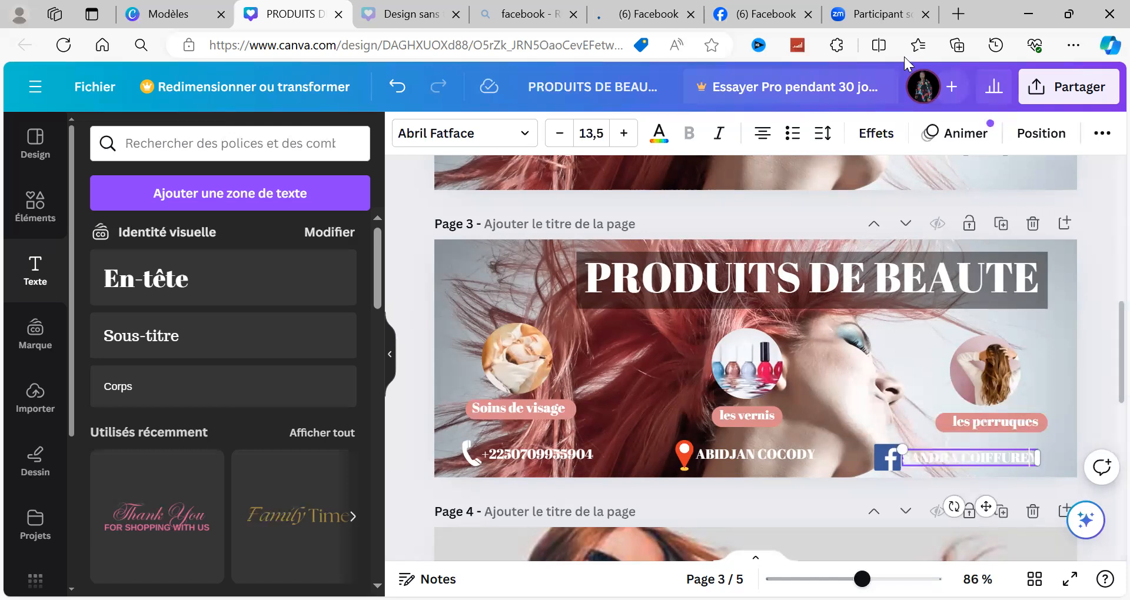
# Step: Set the colour of the business name beside the Facebook logo to black (#000000)
pyautogui.click(658, 144)
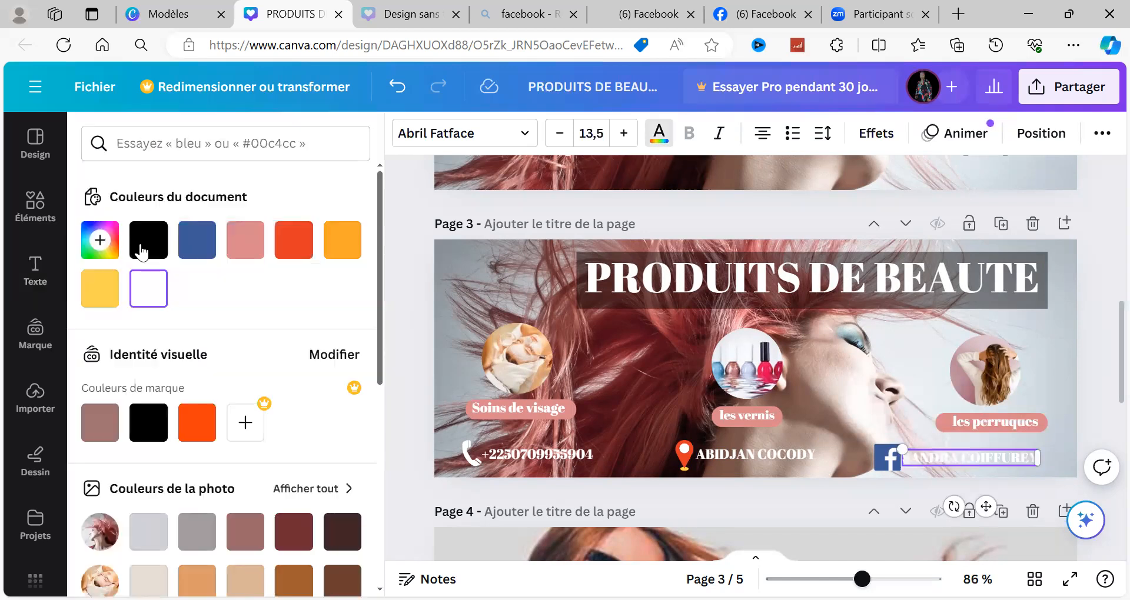
pyautogui.click(141, 252)
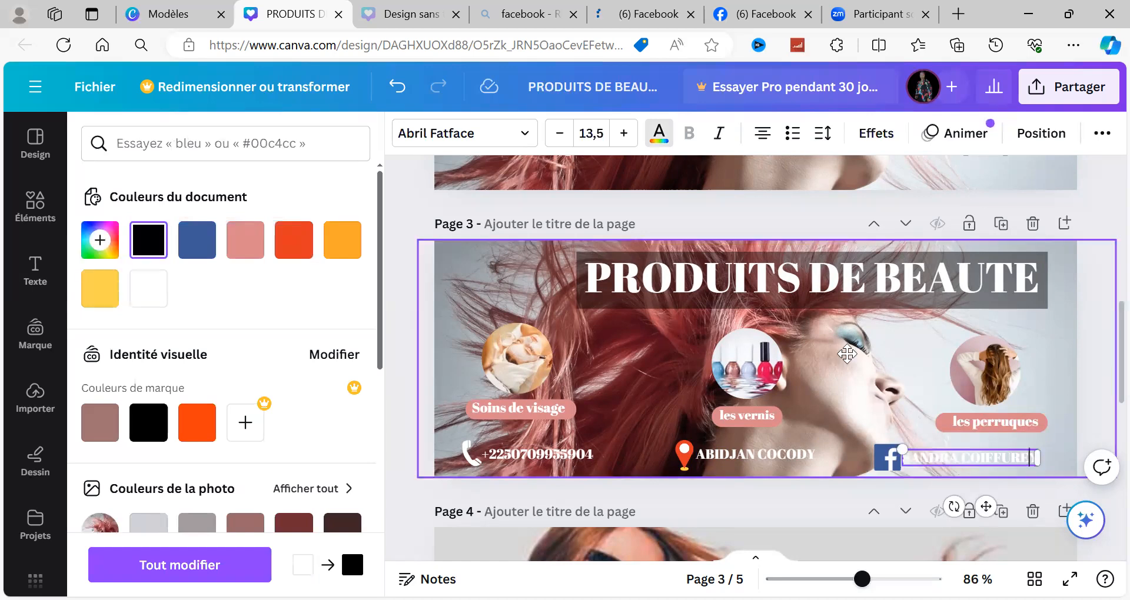
pyautogui.click(861, 364)
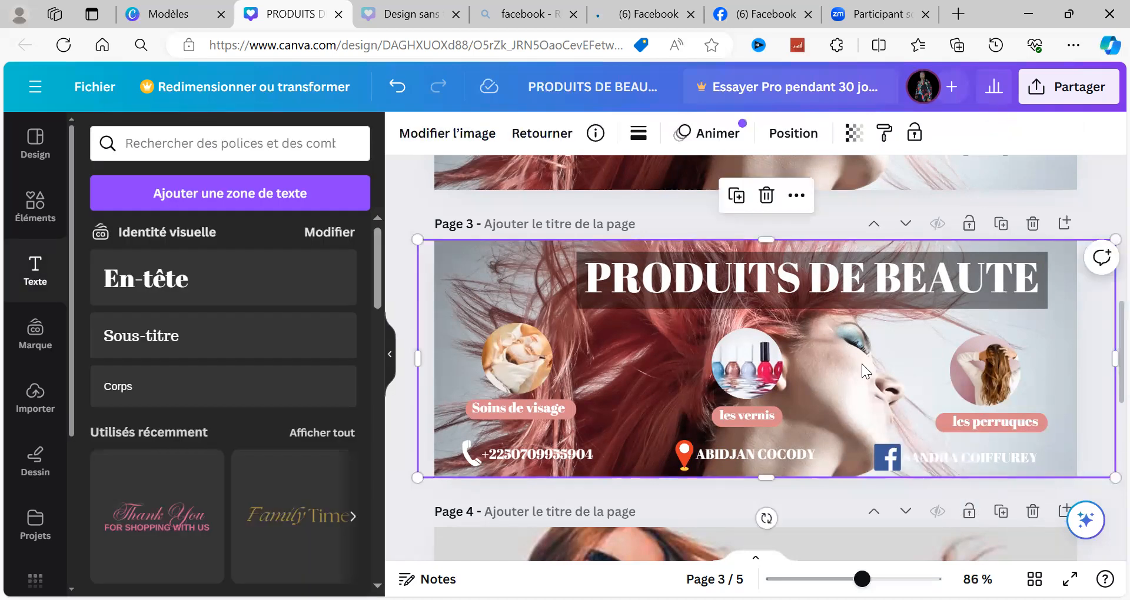
pyautogui.click(982, 466)
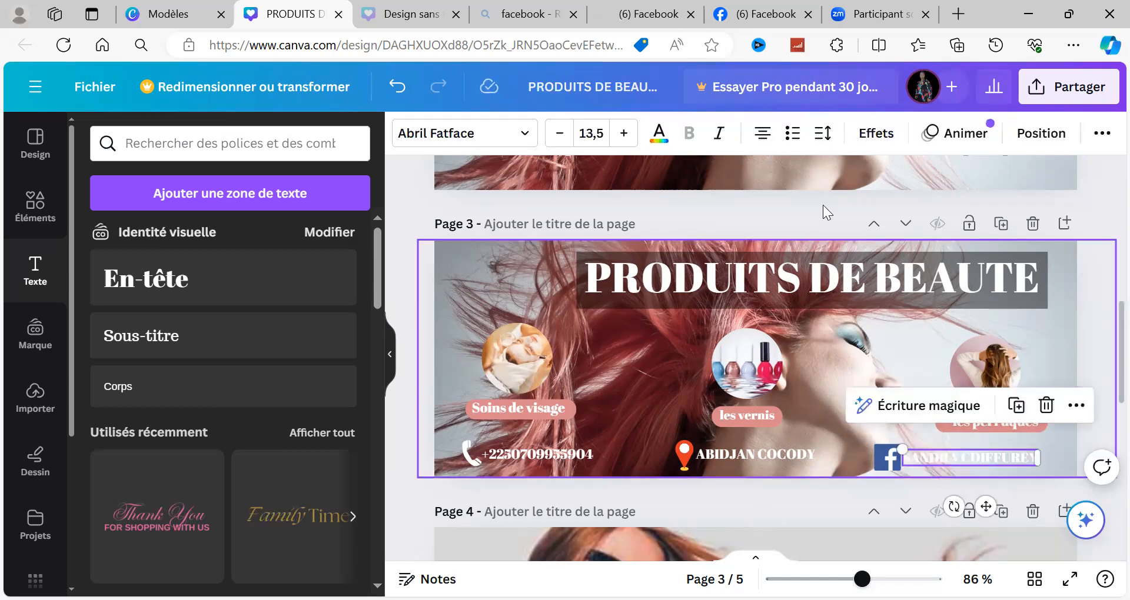
pyautogui.click(659, 135)
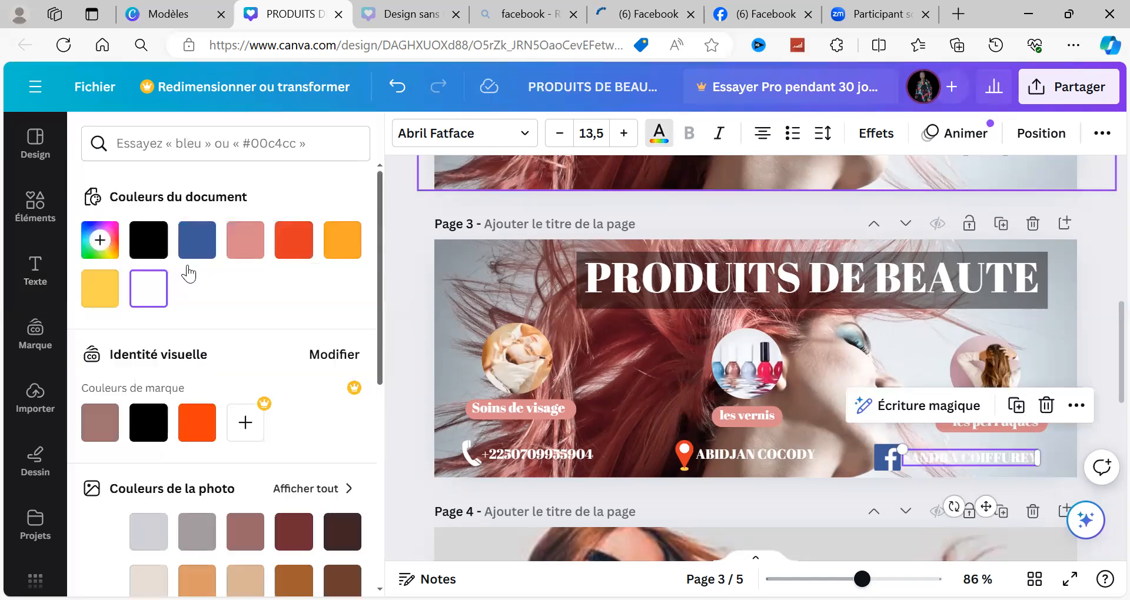
pyautogui.click(147, 292)
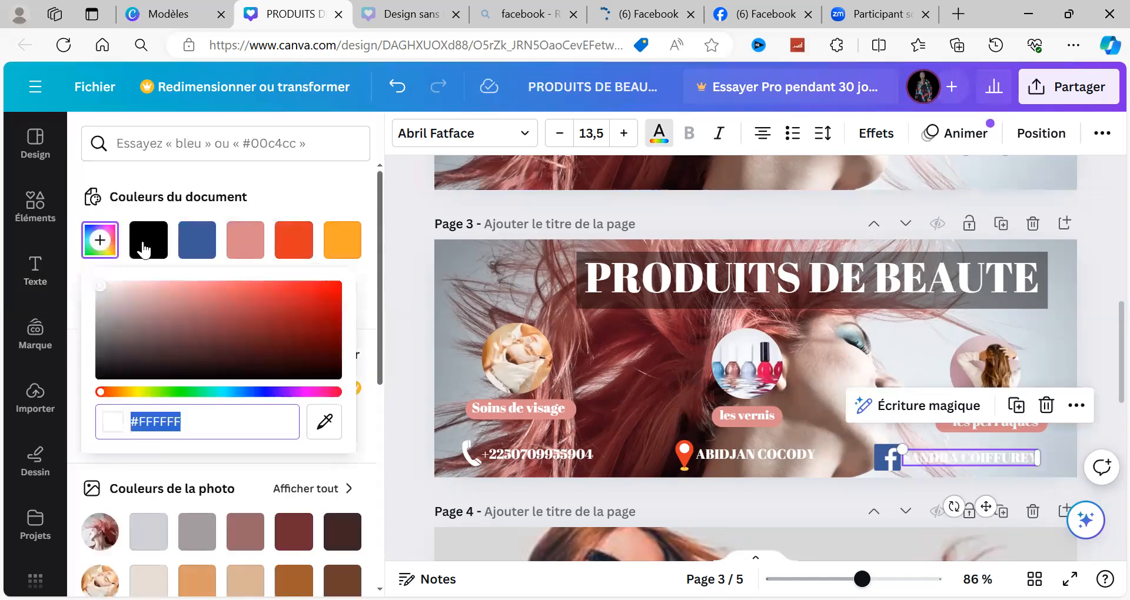
pyautogui.click(144, 247)
pyautogui.click(144, 247)
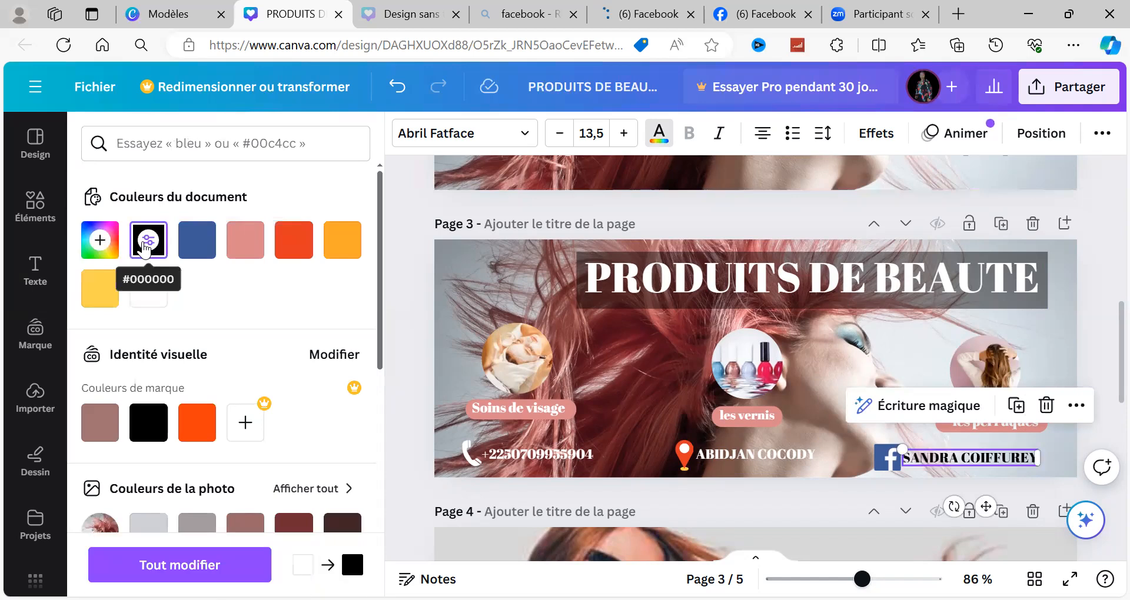
pyautogui.click(780, 193)
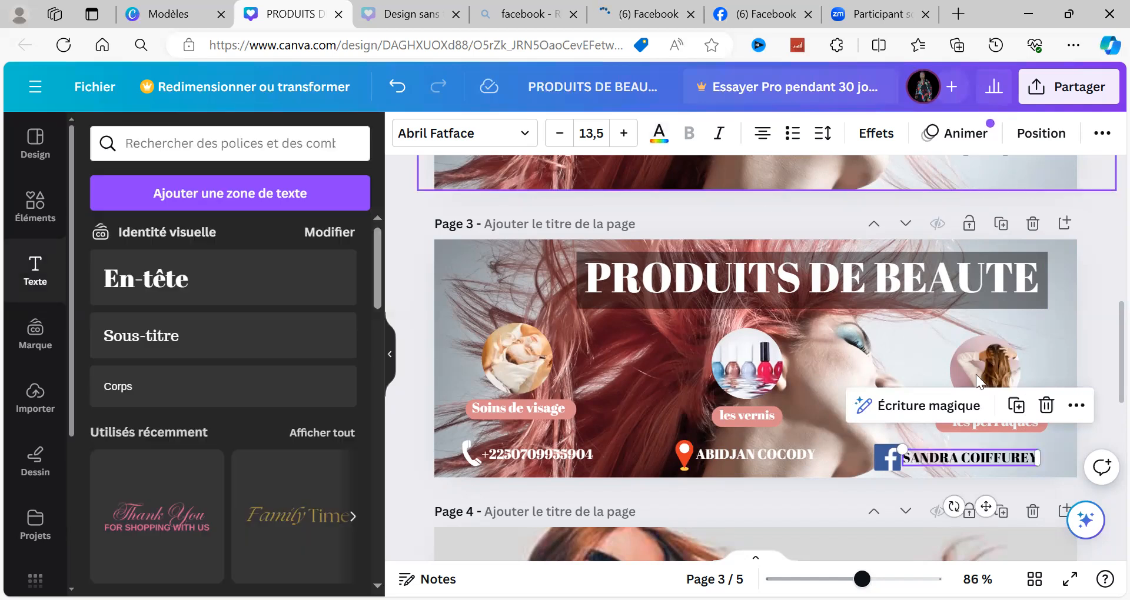
# Step: Delete the stray "Y" at the end of "SANDRA COIFFURE" and align the text right beside the Facebook logo
pyautogui.moveTo(997, 486); pyautogui.dragTo(1019, 177)
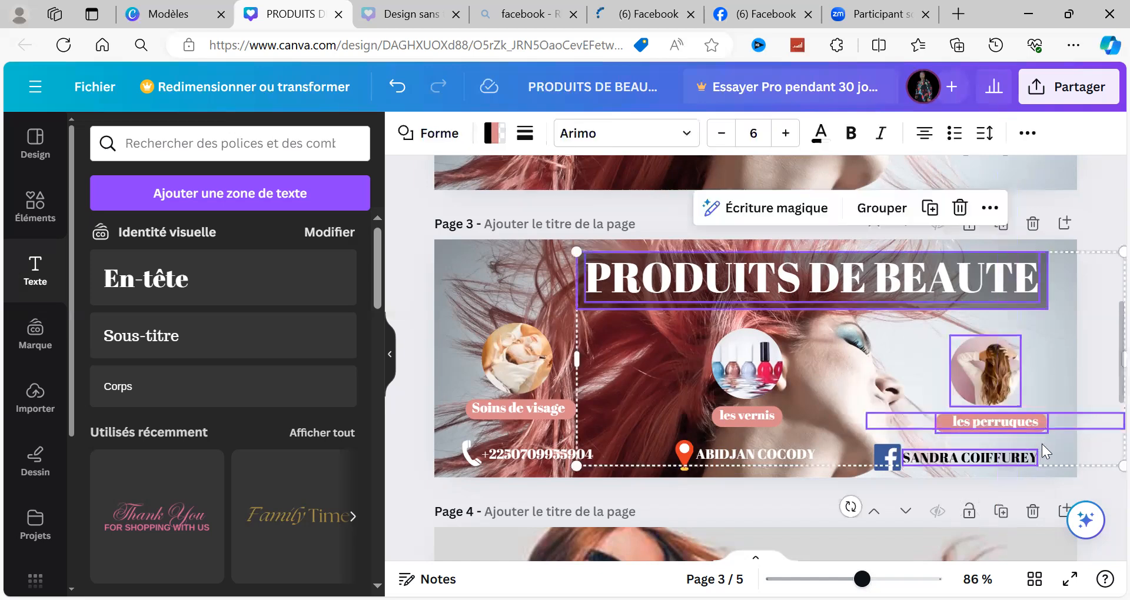
pyautogui.click(1066, 377)
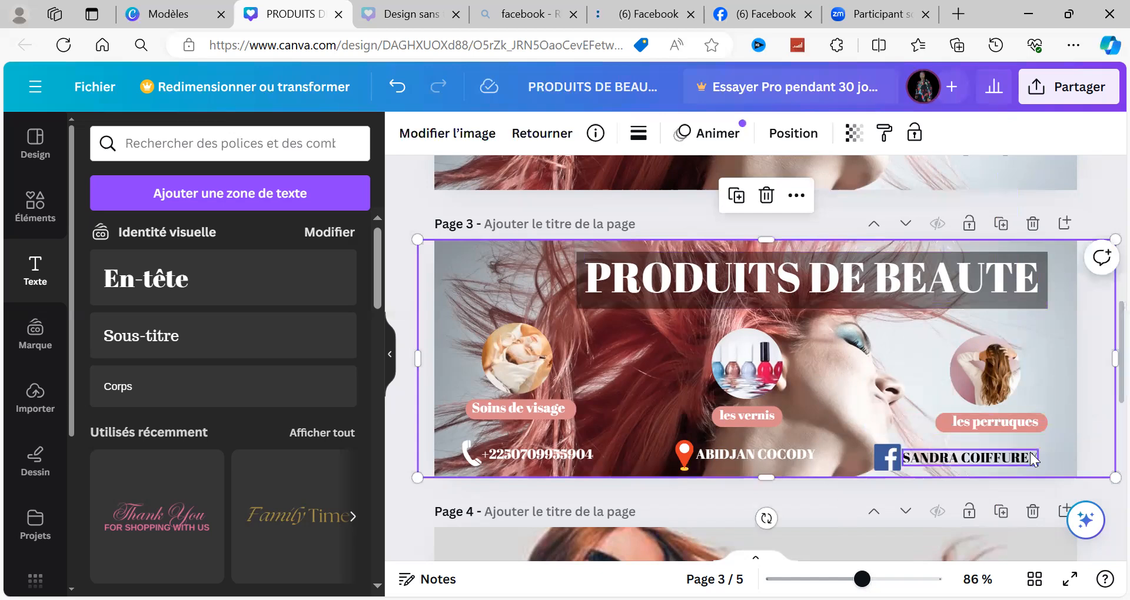
pyautogui.moveTo(1030, 452); pyautogui.dragTo(1037, 462)
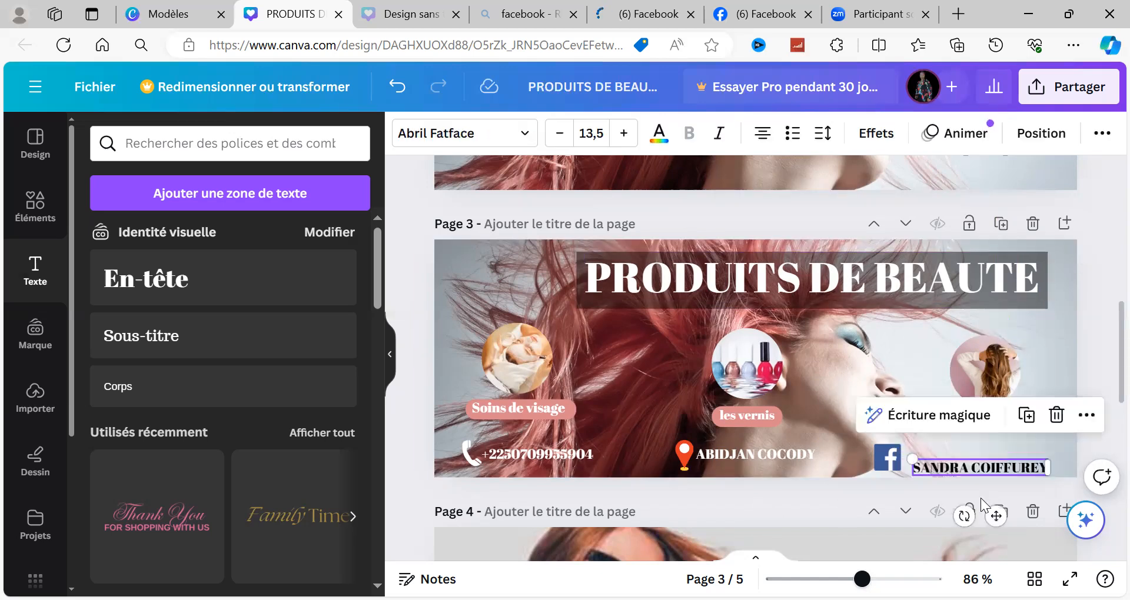
pyautogui.moveTo(994, 515); pyautogui.dragTo(970, 497)
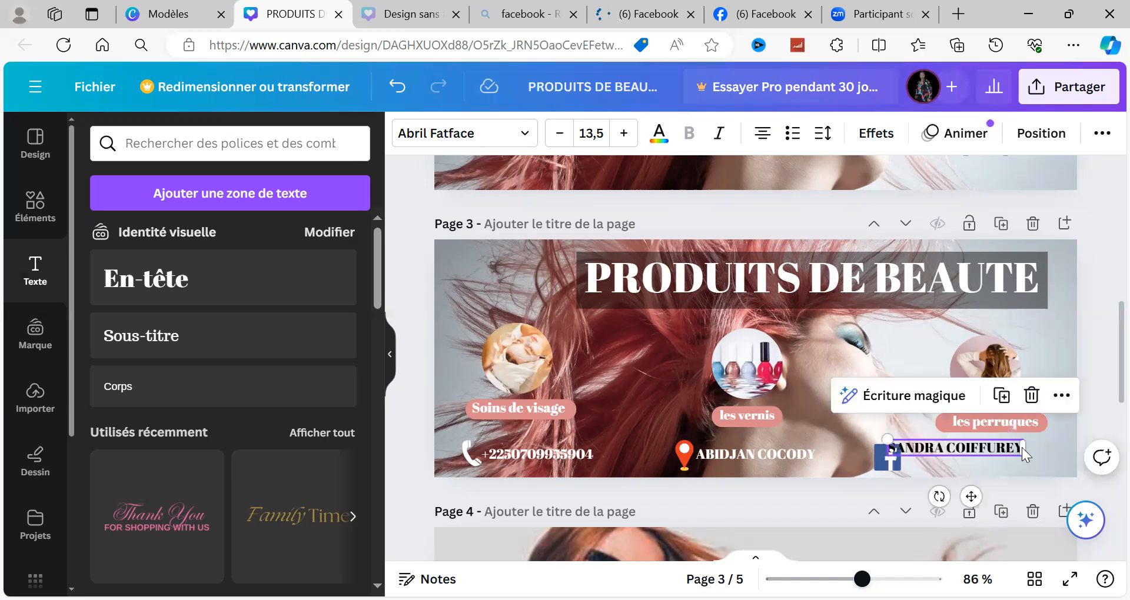
pyautogui.click(1022, 448)
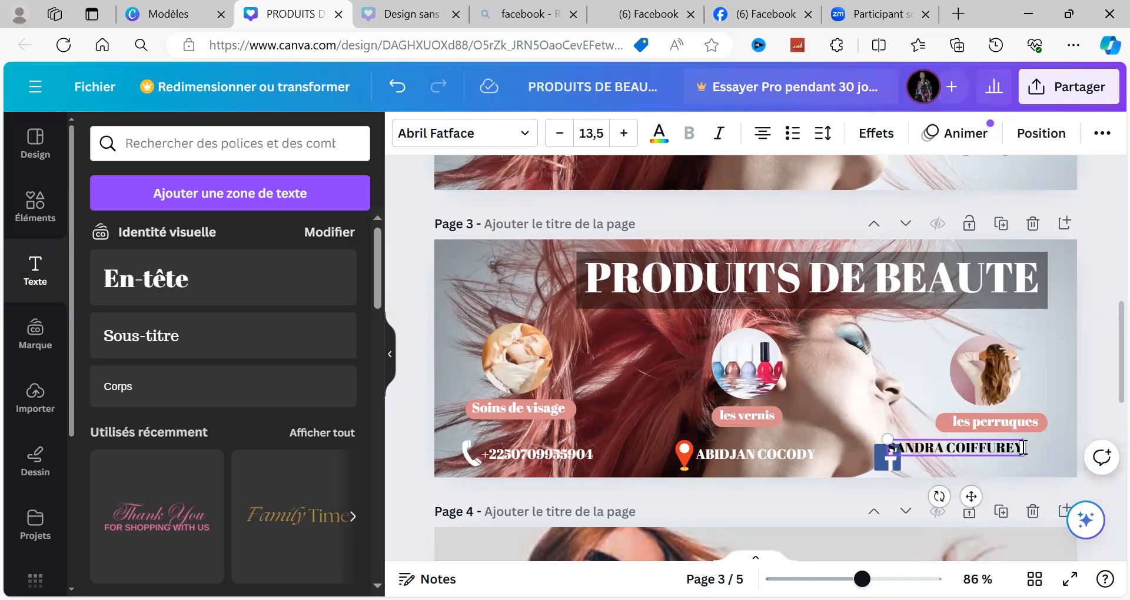
pyautogui.press('BackSpace')
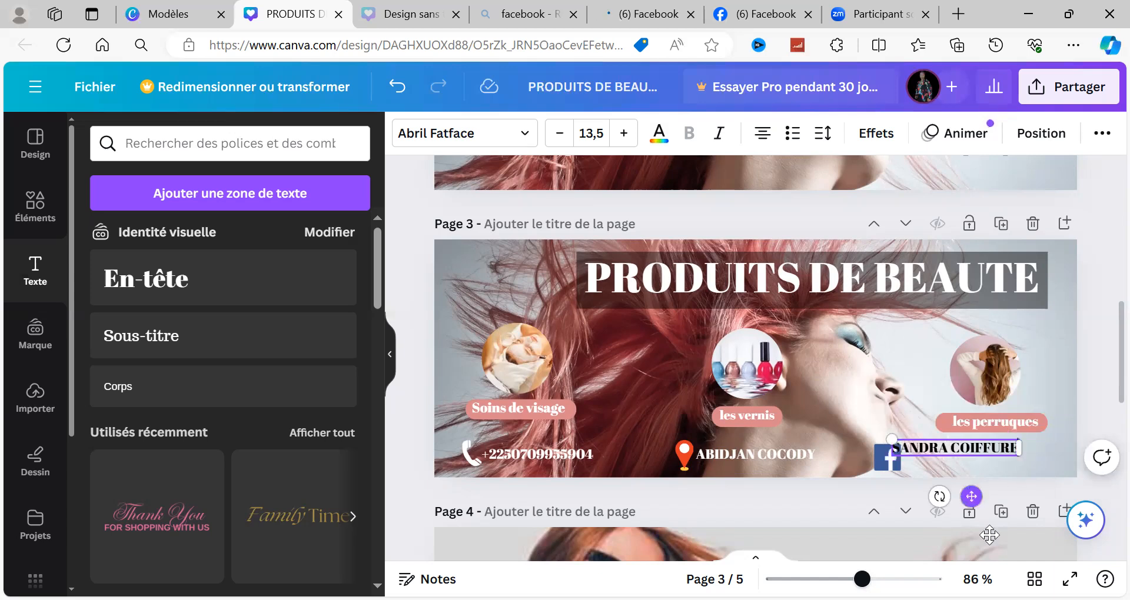
pyautogui.moveTo(971, 494); pyautogui.dragTo(988, 502)
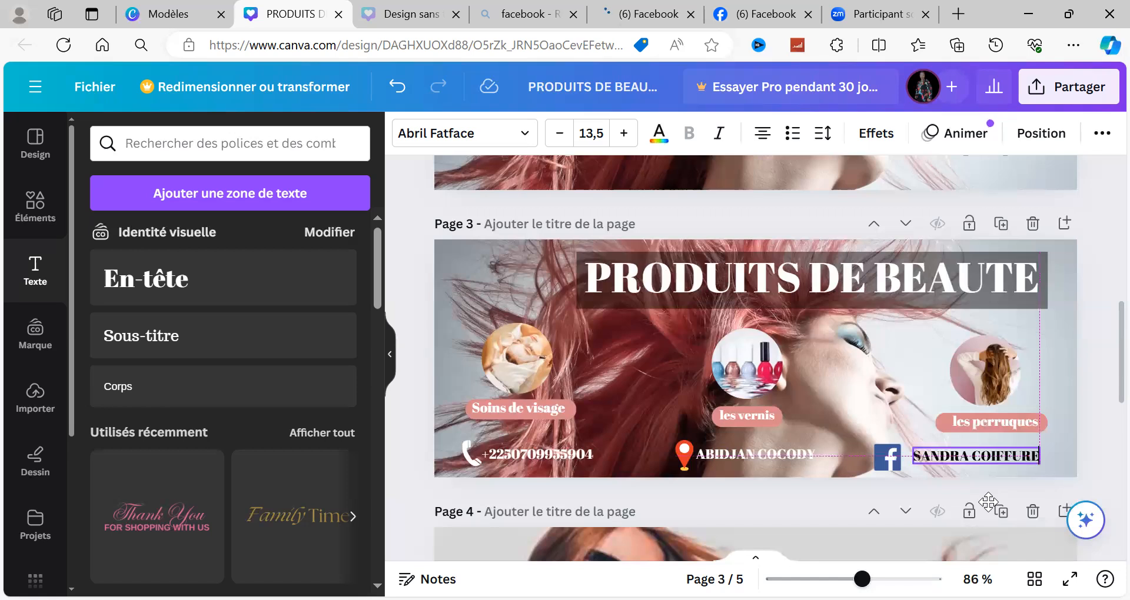
pyautogui.moveTo(988, 501); pyautogui.dragTo(979, 501)
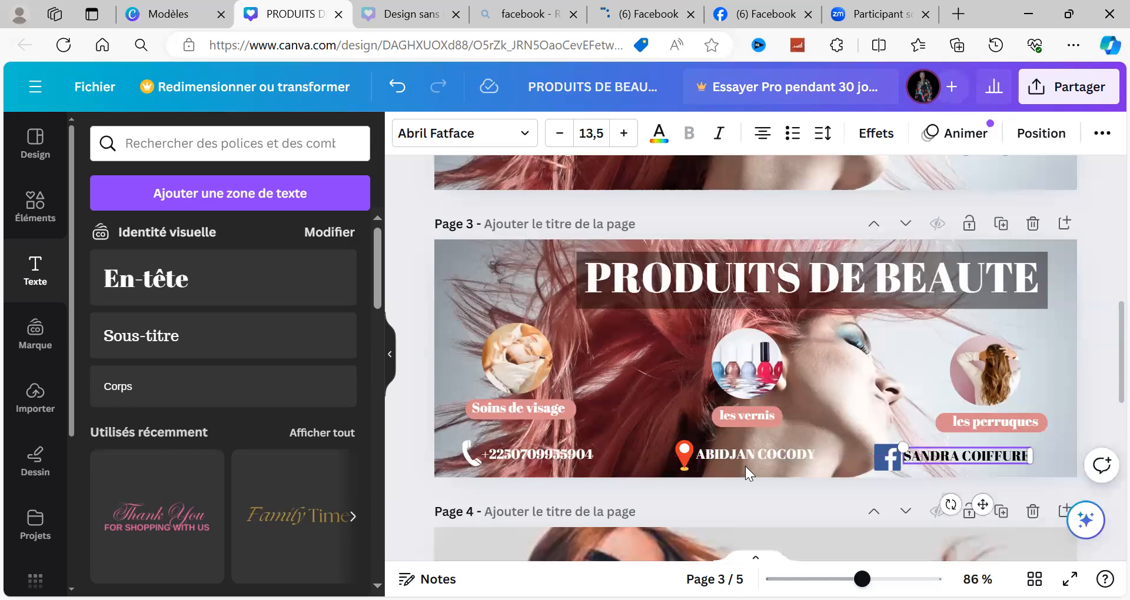
# Step: Try black (#000000) for the "ABIDJAN COCODY" text and the phone number, and return both to white
pyautogui.moveTo(745, 459); pyautogui.dragTo(731, 308)
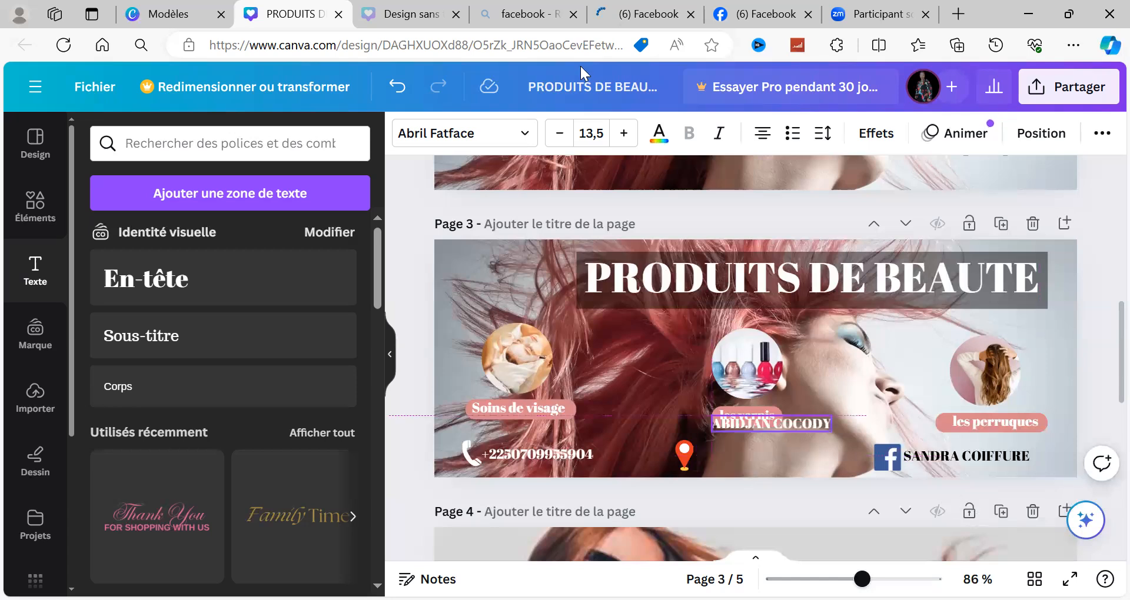
pyautogui.click(396, 85)
pyautogui.click(659, 134)
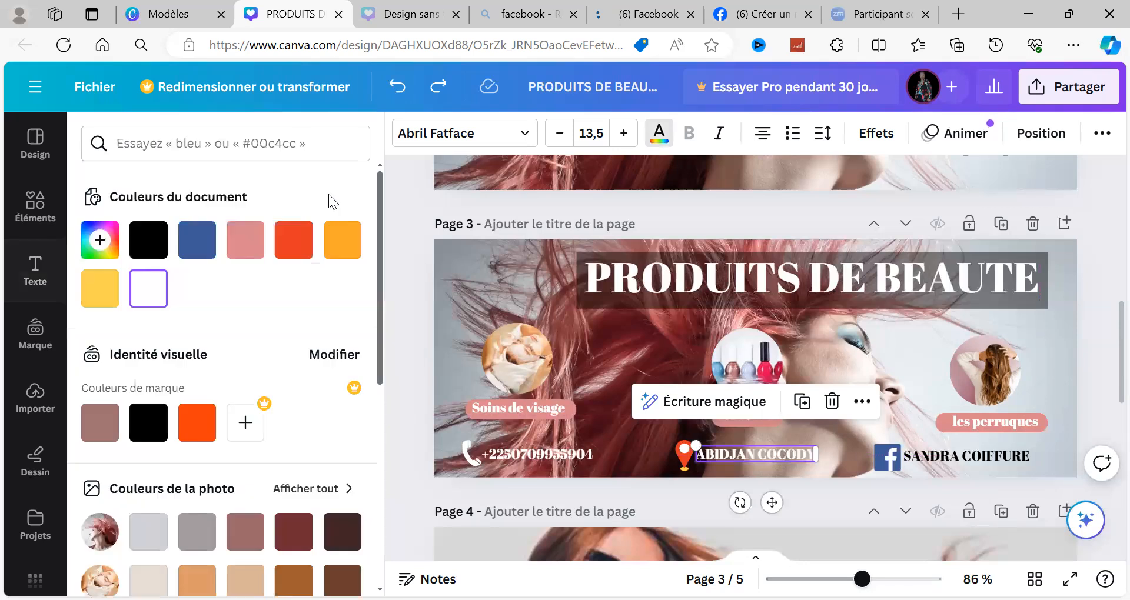
pyautogui.click(148, 245)
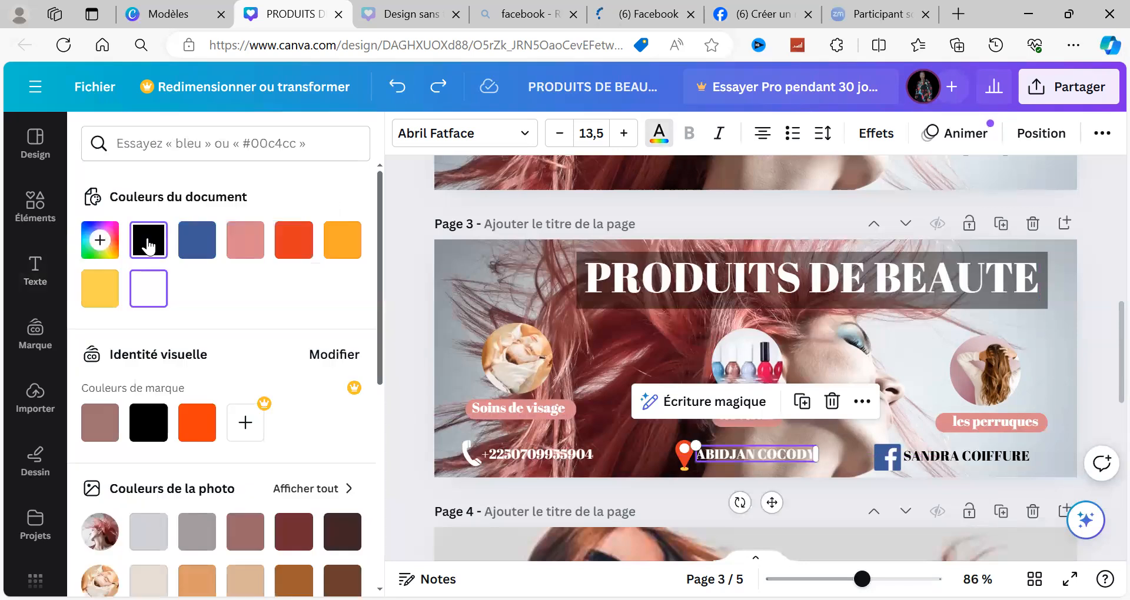
pyautogui.click(523, 460)
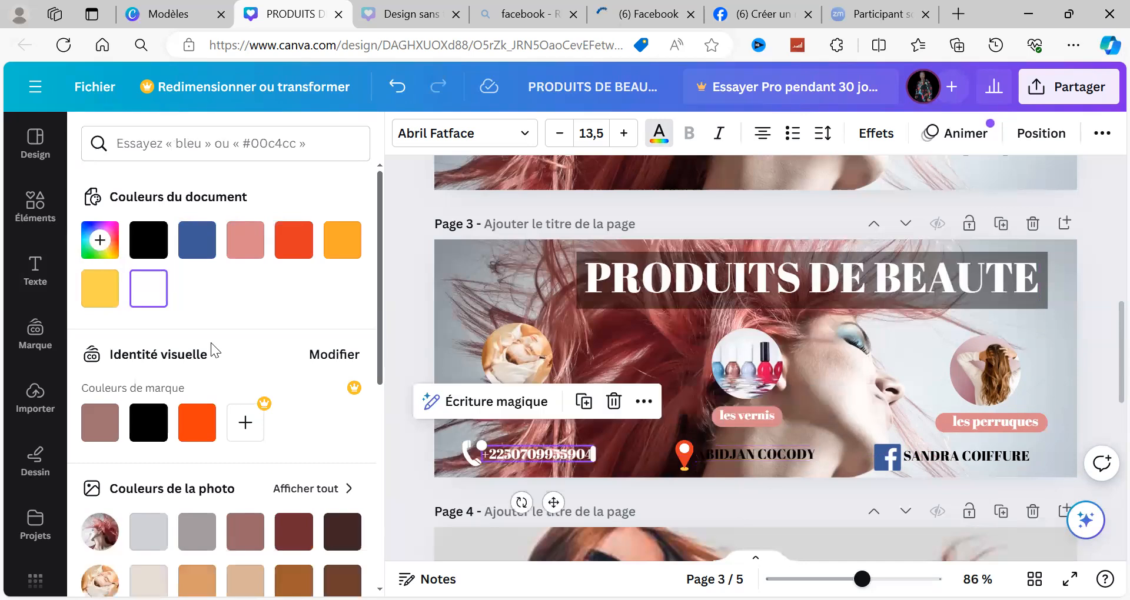
pyautogui.click(149, 246)
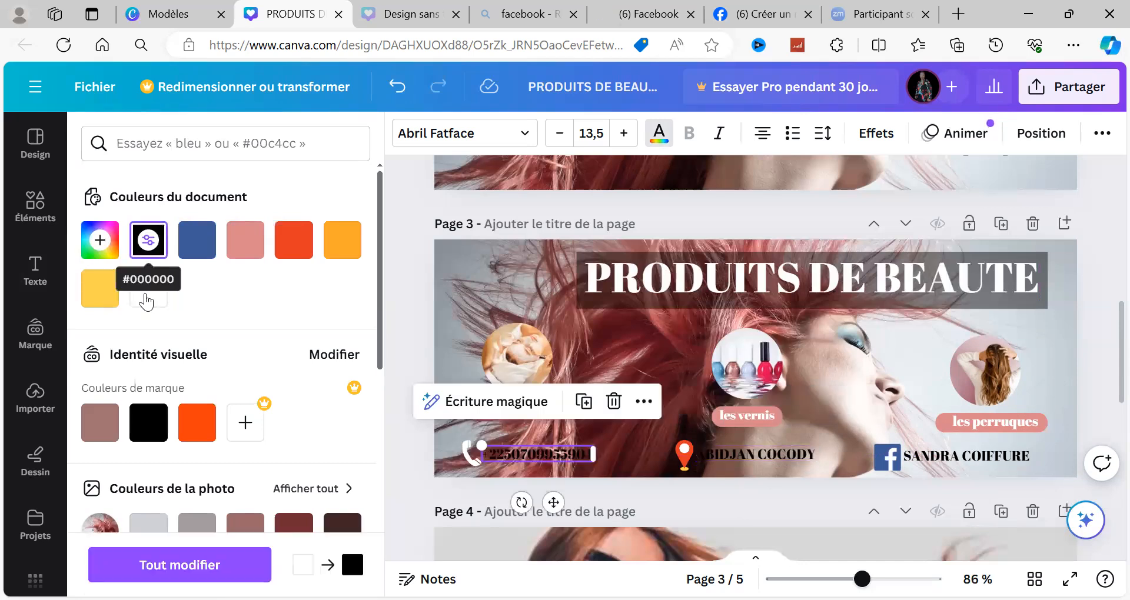
pyautogui.click(147, 299)
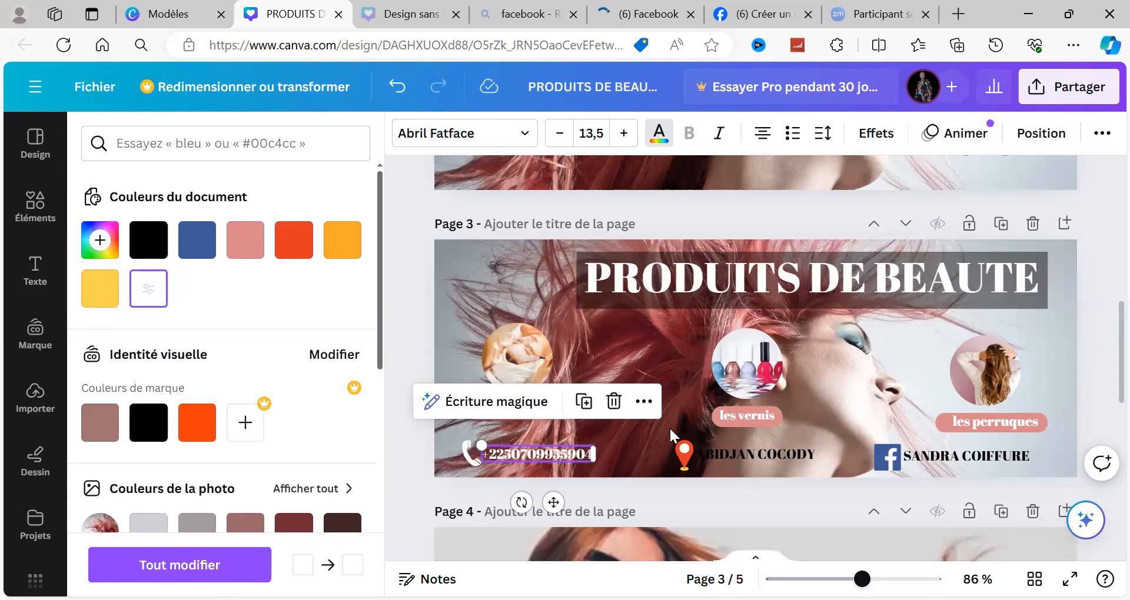
pyautogui.click(729, 442)
pyautogui.click(156, 294)
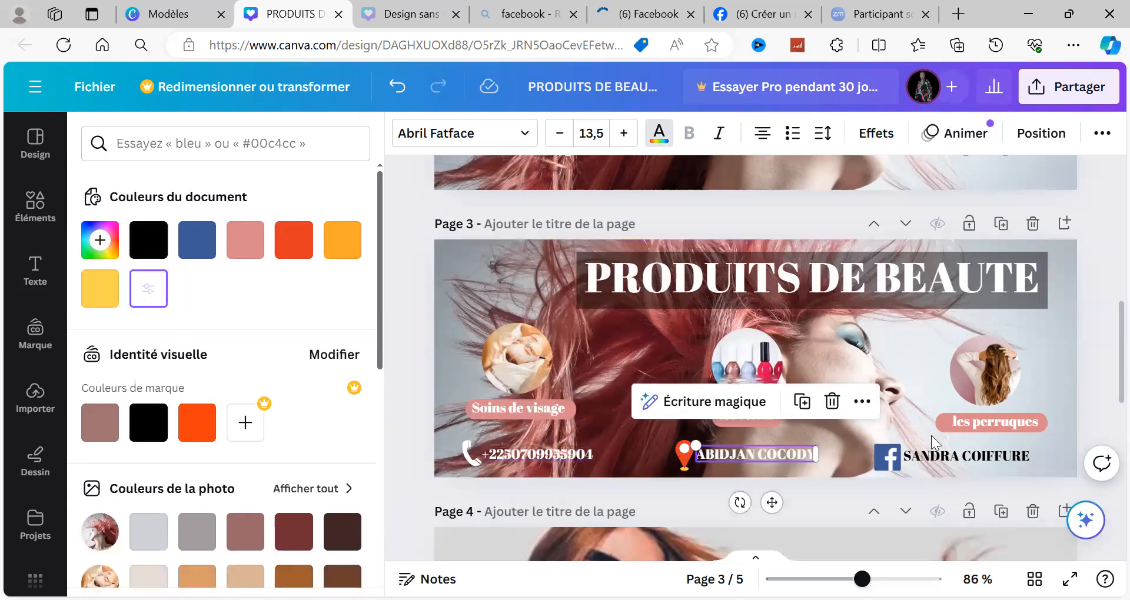
# Step: Set the colour of the business name "SANDRA COIFFURE" beside the Facebook logo to white
pyautogui.click(966, 456)
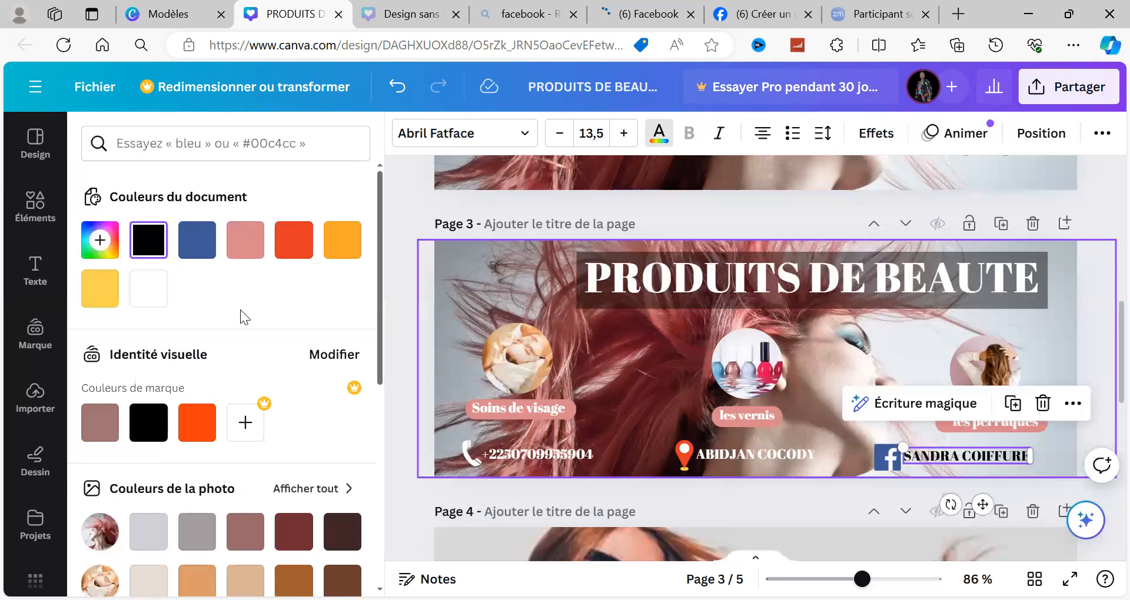
pyautogui.click(149, 294)
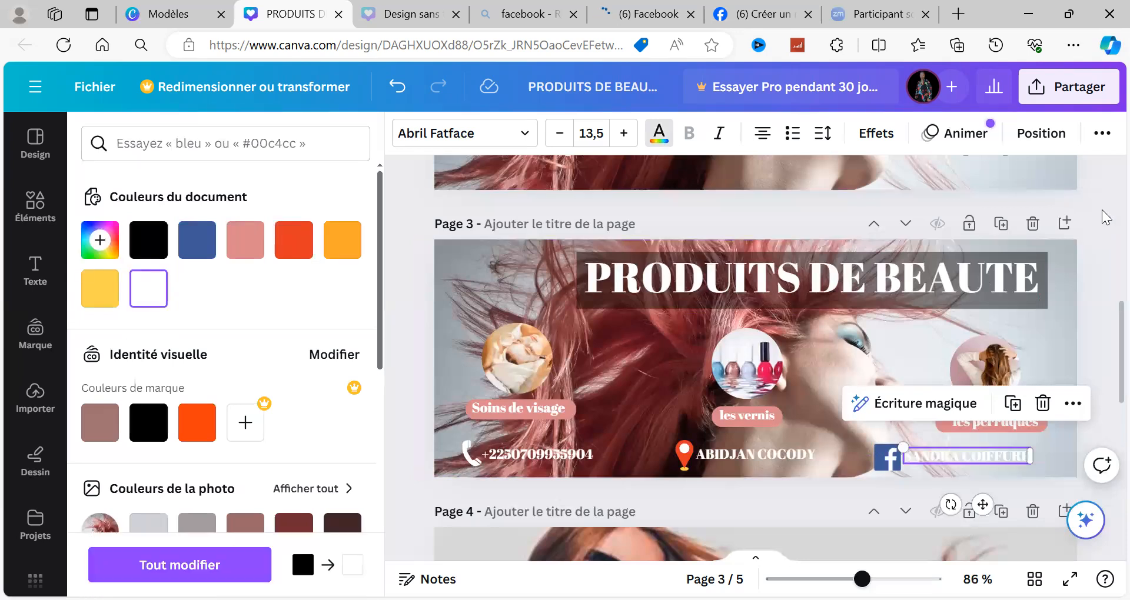
pyautogui.click(614, 208)
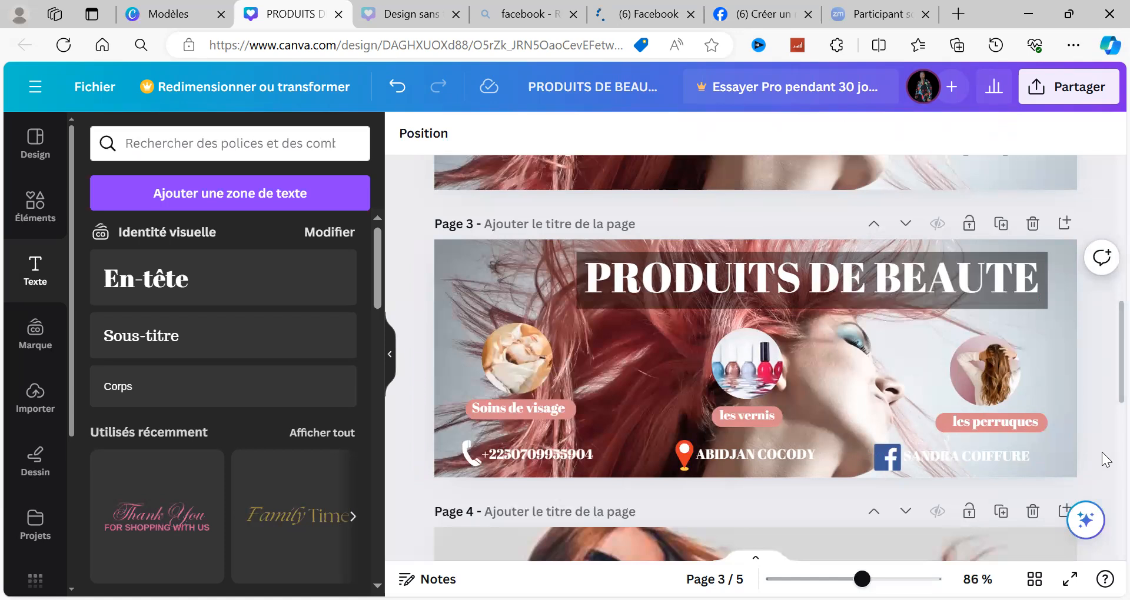
pyautogui.scroll(-2, 1102, 452)
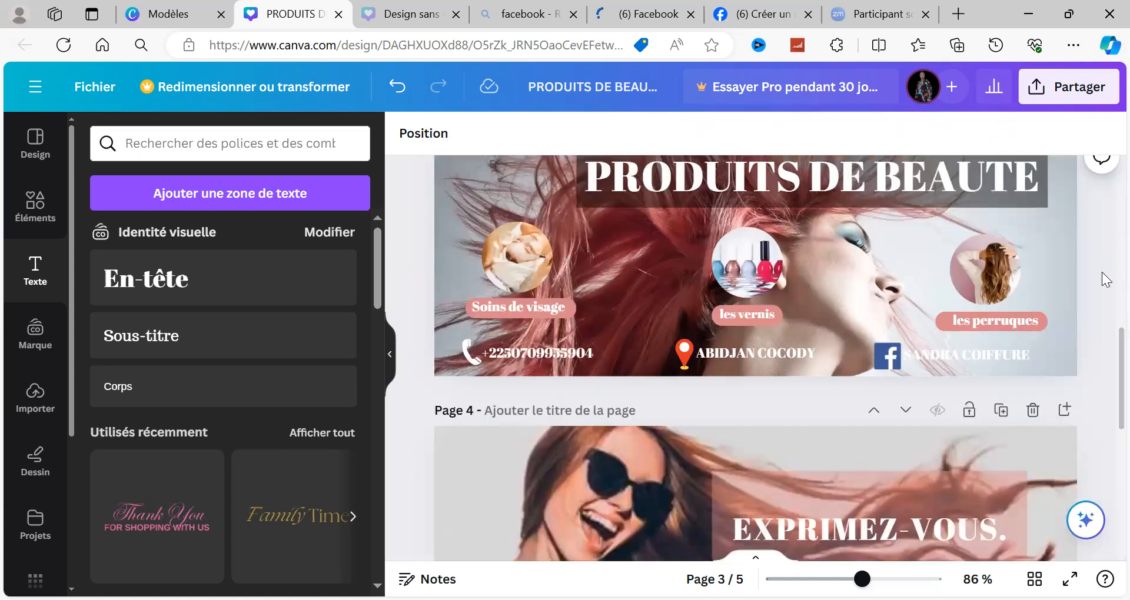
pyautogui.scroll(2, 835, 300)
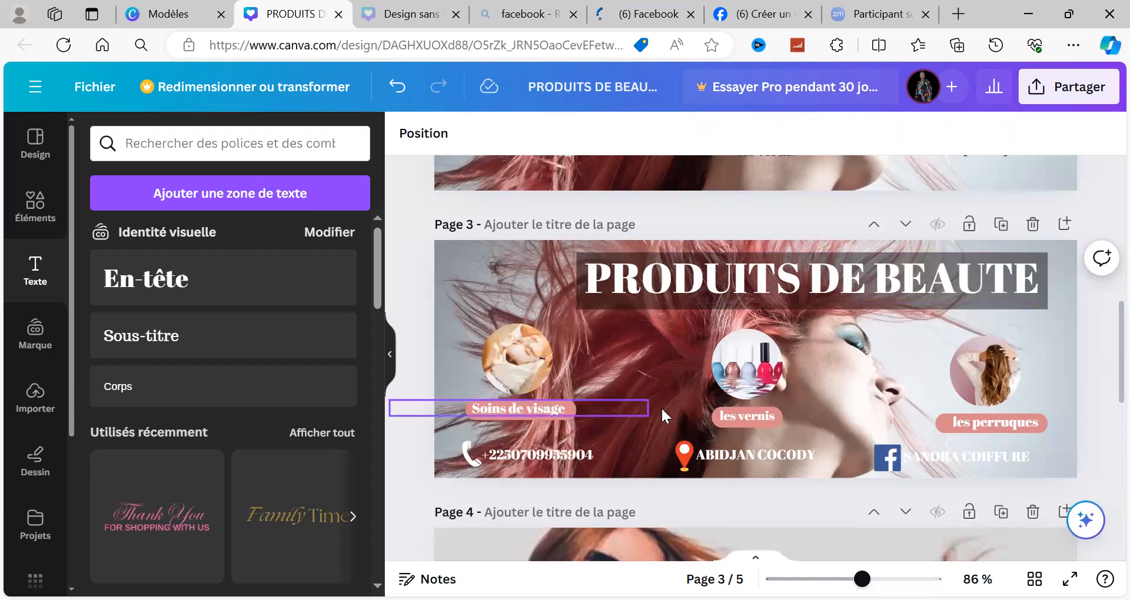
pyautogui.click(1029, 379)
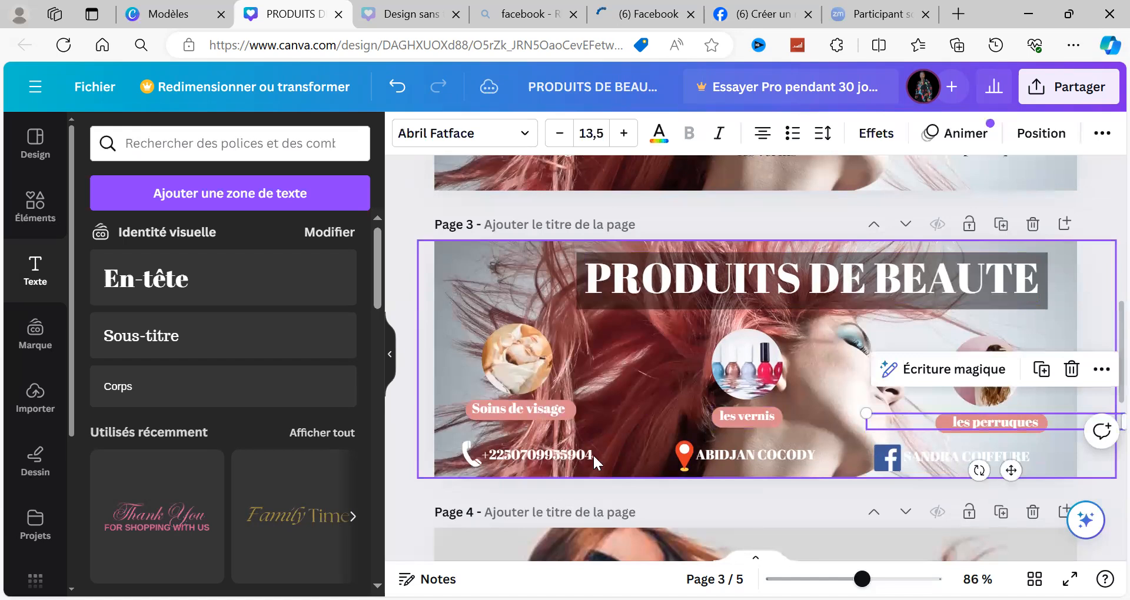
pyautogui.click(995, 452)
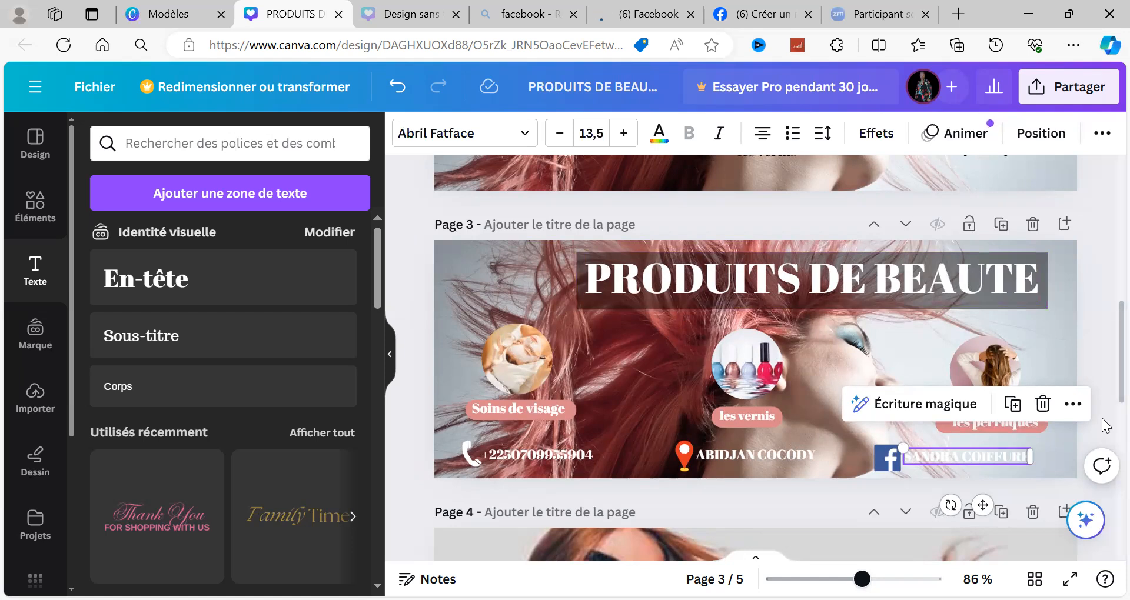
pyautogui.scroll(-2, 1106, 425)
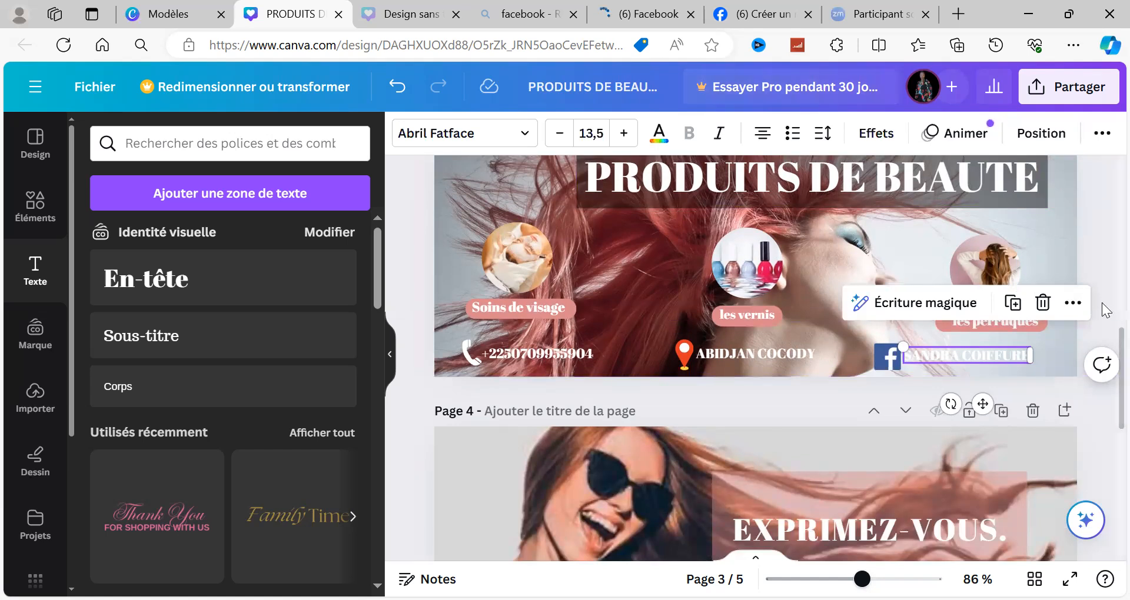
pyautogui.scroll(2, 1104, 309)
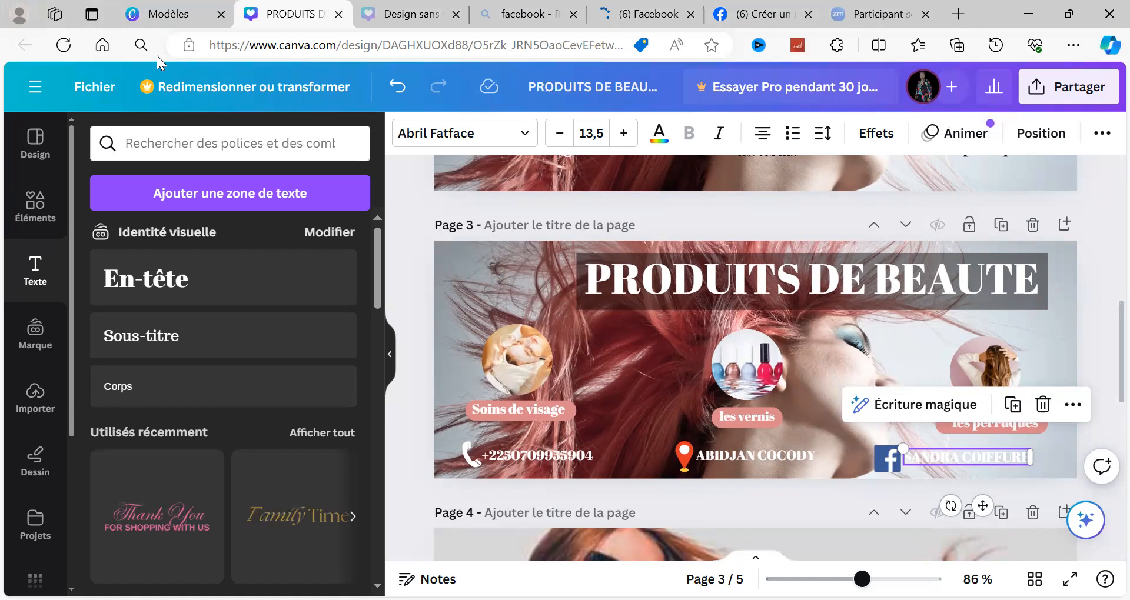
# Step: Leave the banner design for the home page and open the template library
pyautogui.click(35, 86)
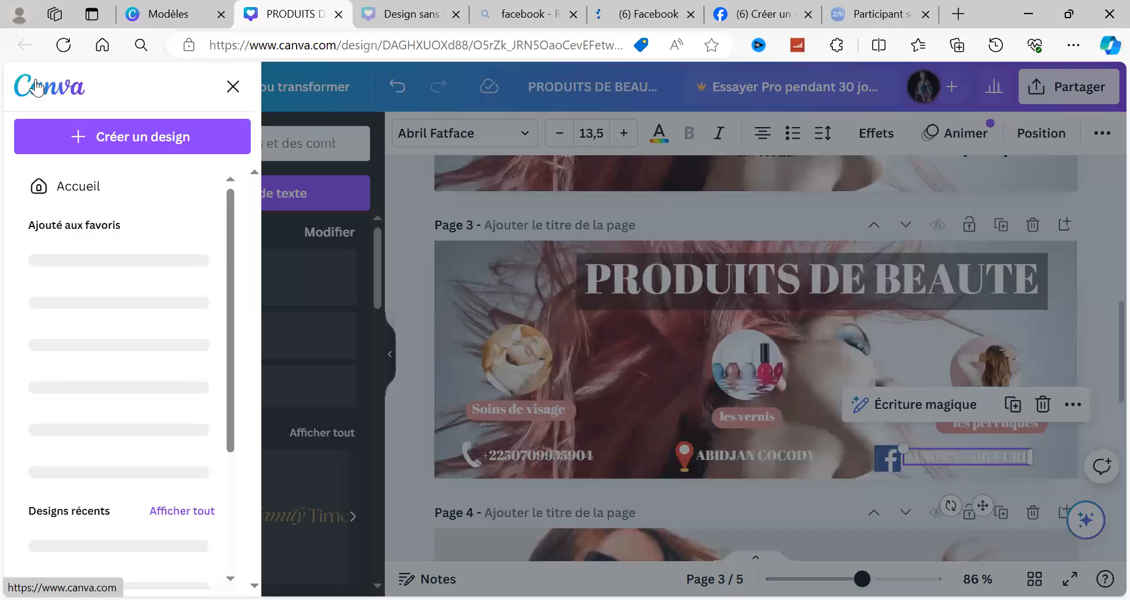
pyautogui.click(70, 188)
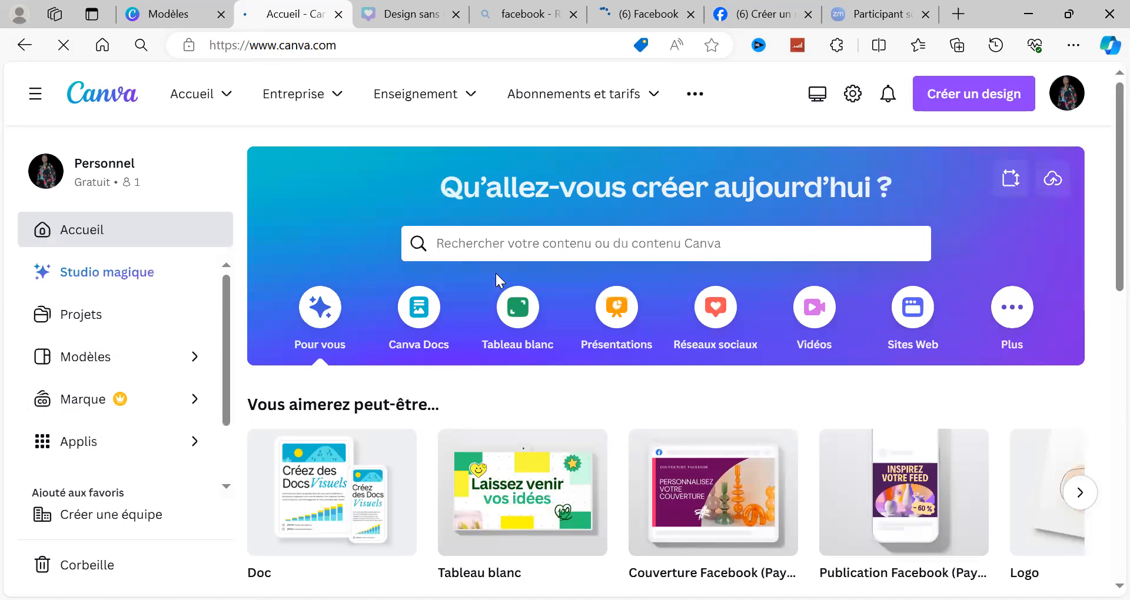
pyautogui.click(68, 353)
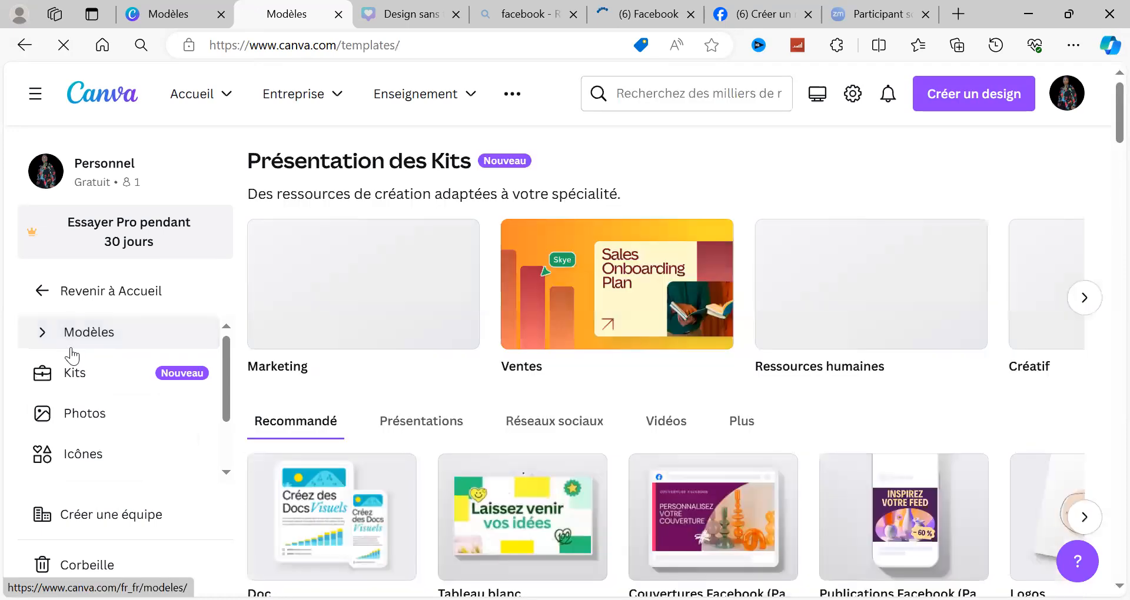
# Step: Search the templates for "COUVERTURE FACEBOOK" and choose the suggestion "couvertures facebook beauté"
pyautogui.click(621, 100)
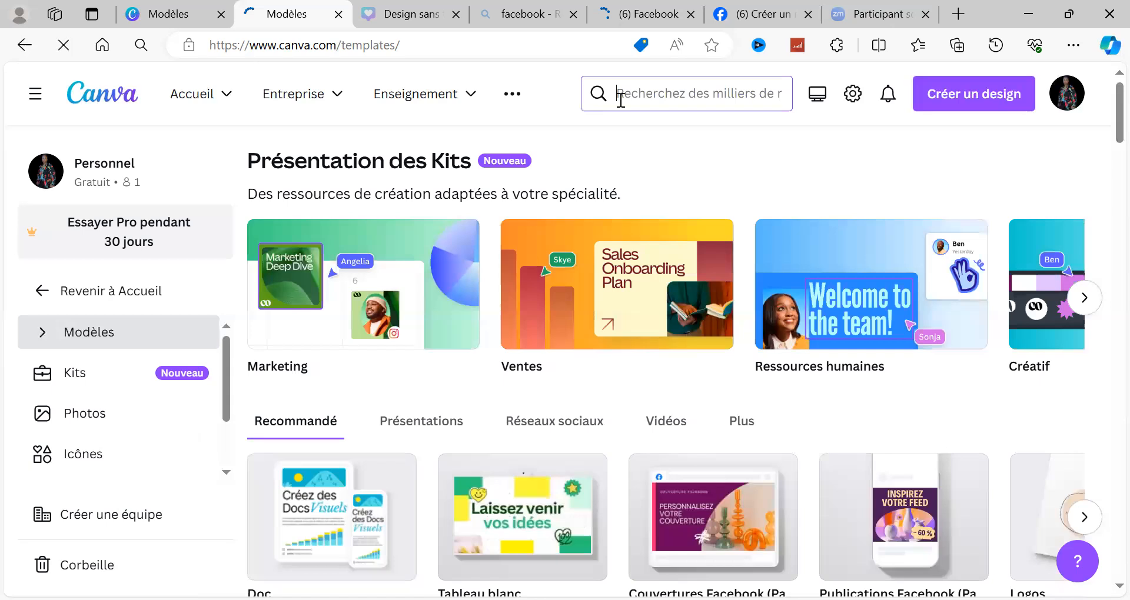
pyautogui.write('COUVERT')
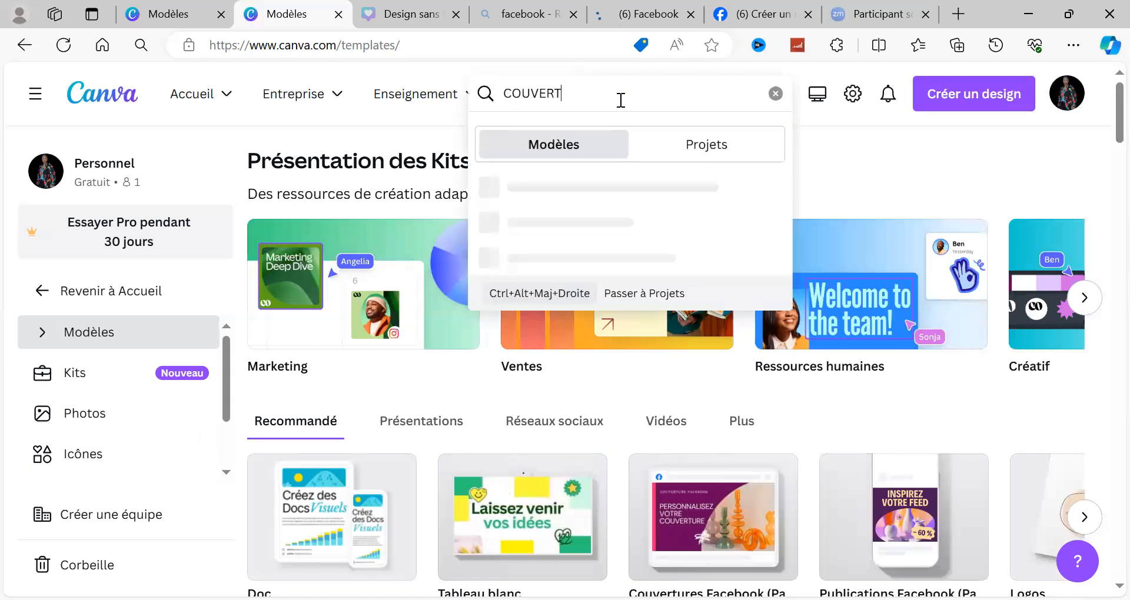
pyautogui.write('URE FACEBOOK')
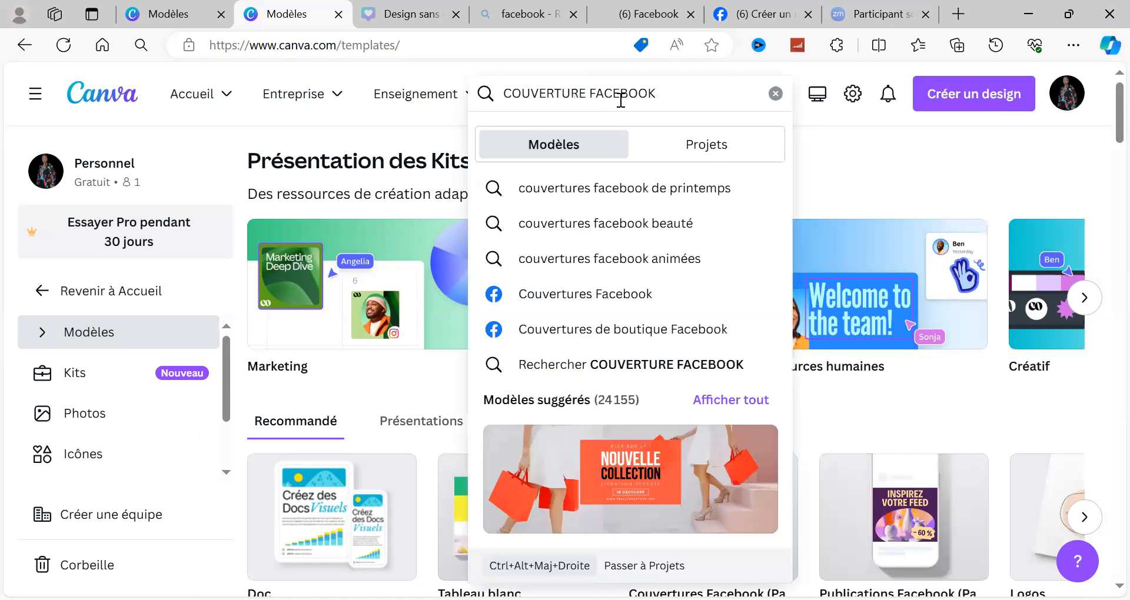
pyautogui.click(692, 233)
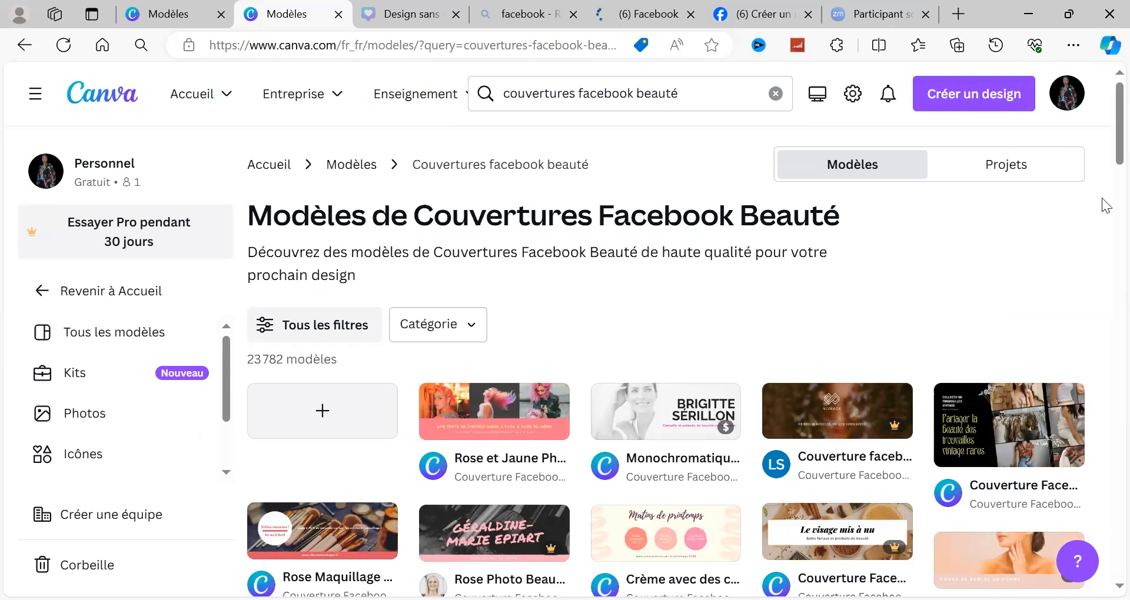
# Step: Pick the "White Elegant Feminine Skincare Beauty Facebook Cover" template further down the results and open it for customising
pyautogui.scroll(-6, 1106, 204)
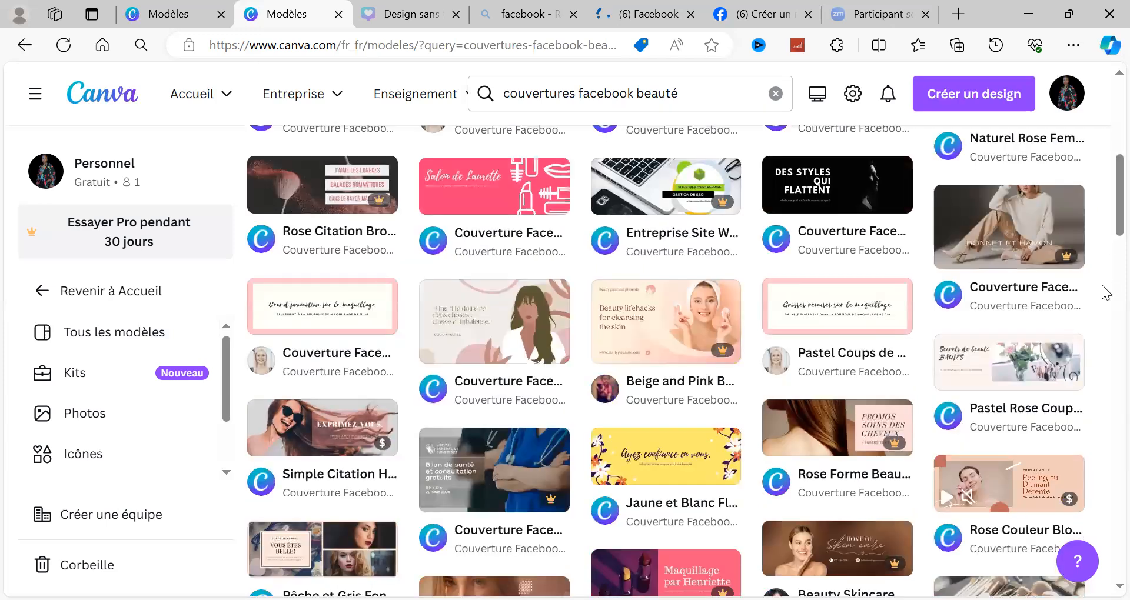
pyautogui.scroll(-4, 1106, 297)
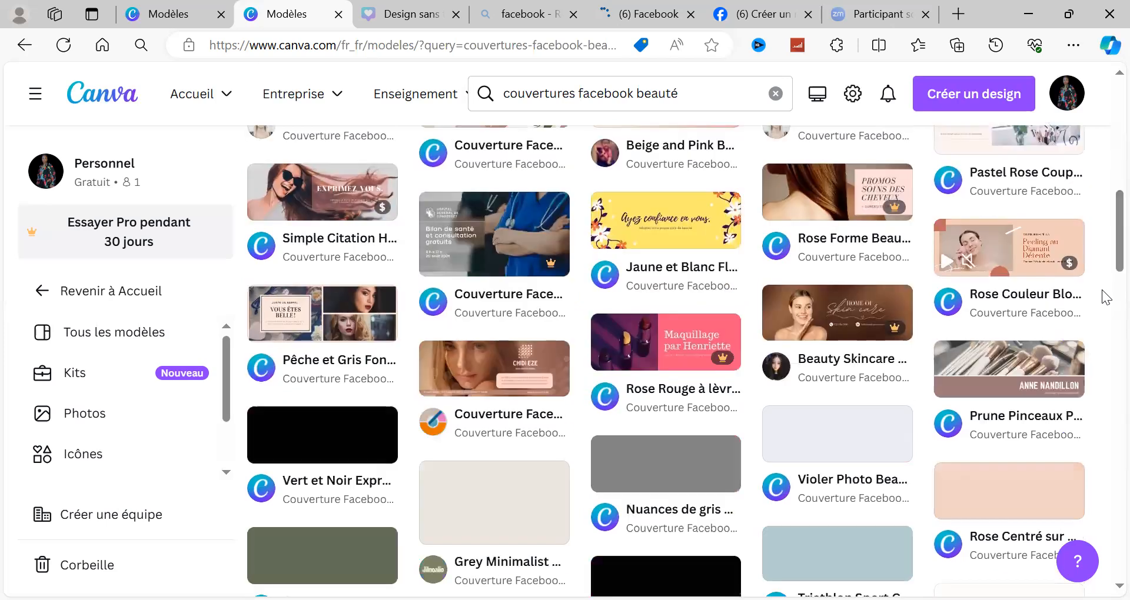
pyautogui.scroll(-4, 1106, 297)
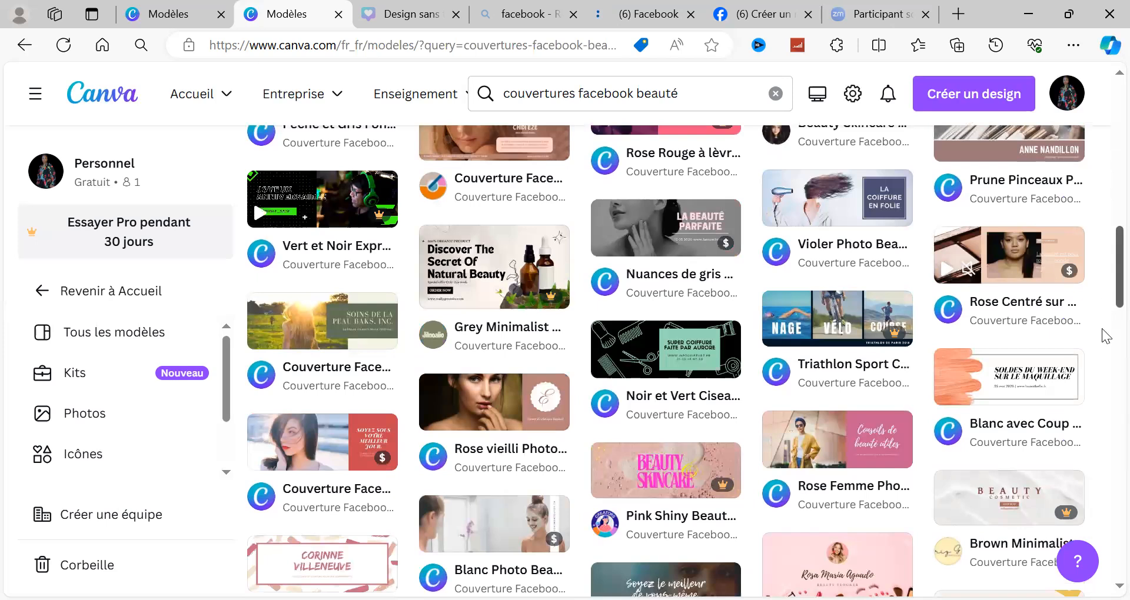
pyautogui.scroll(-6, 1105, 335)
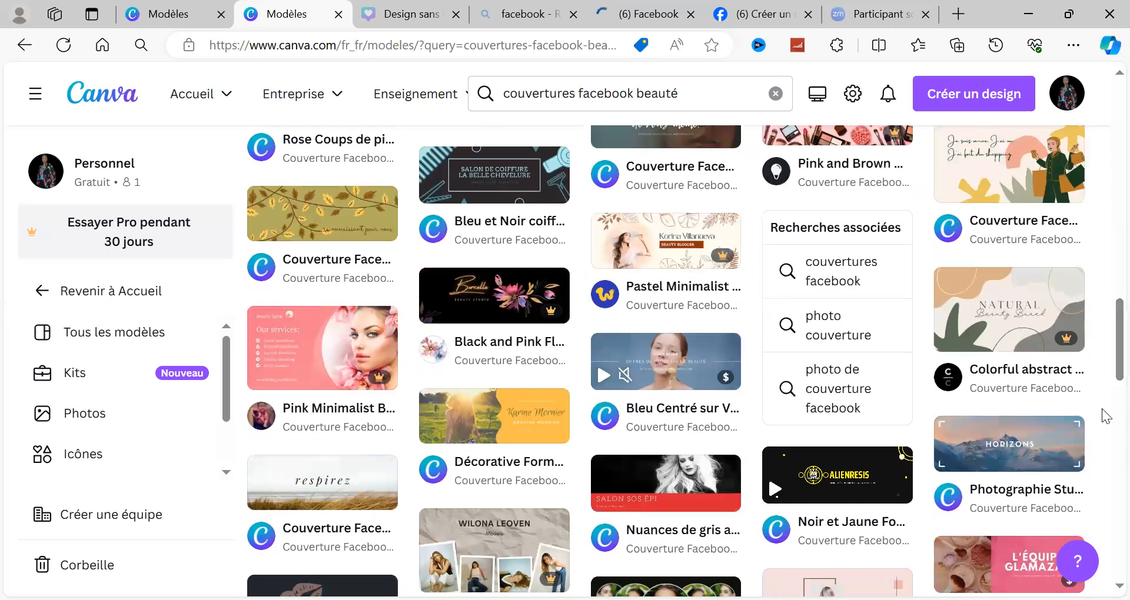
pyautogui.scroll(-7, 1106, 428)
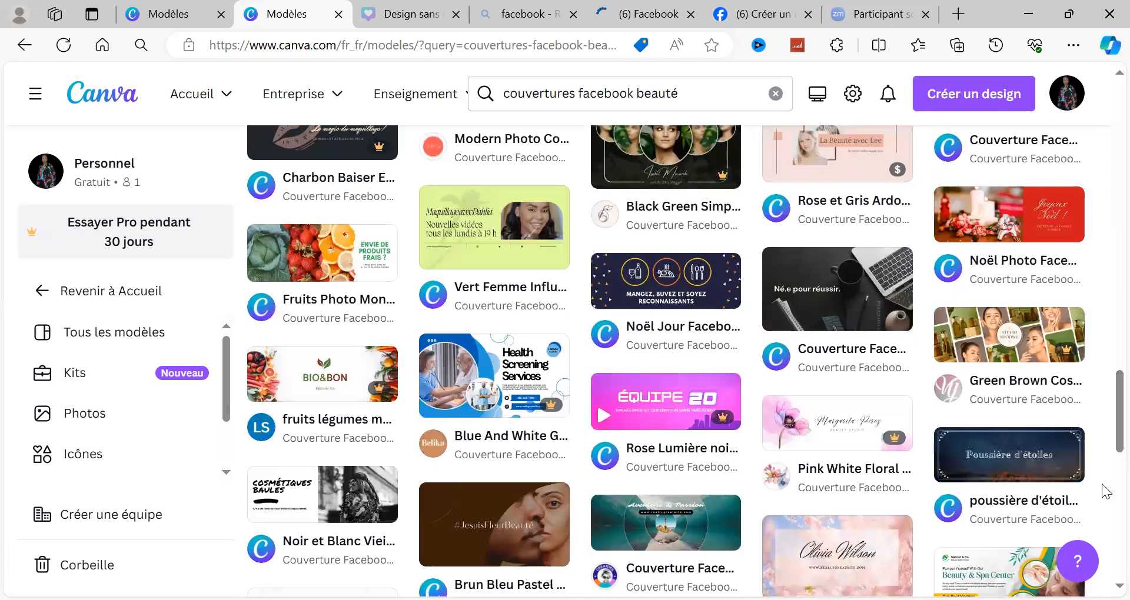
pyautogui.scroll(-7, 1107, 491)
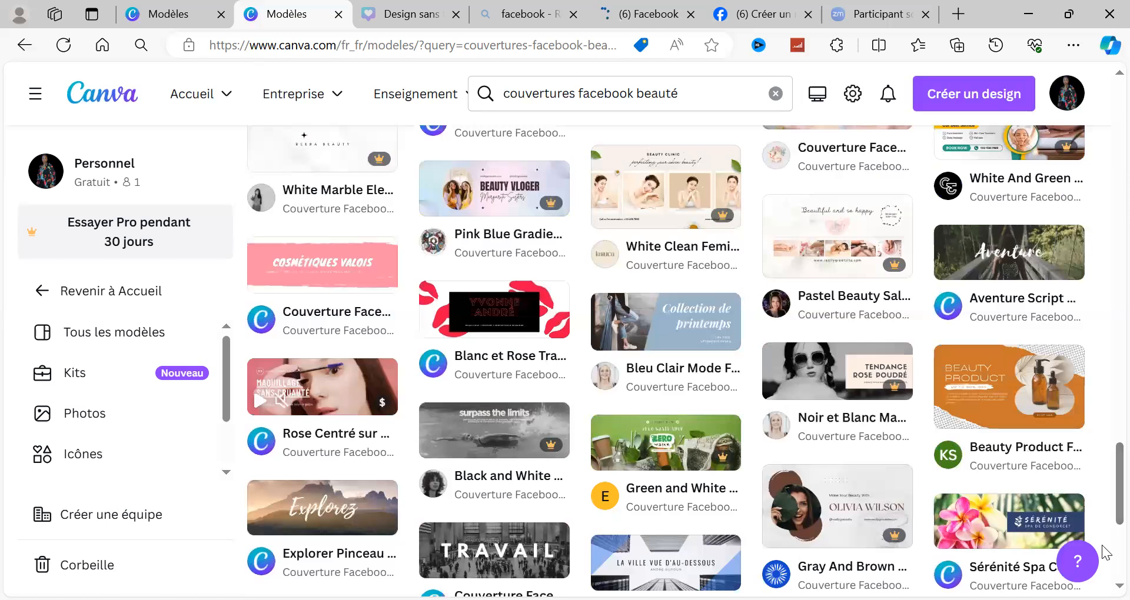
pyautogui.scroll(-5, 1106, 553)
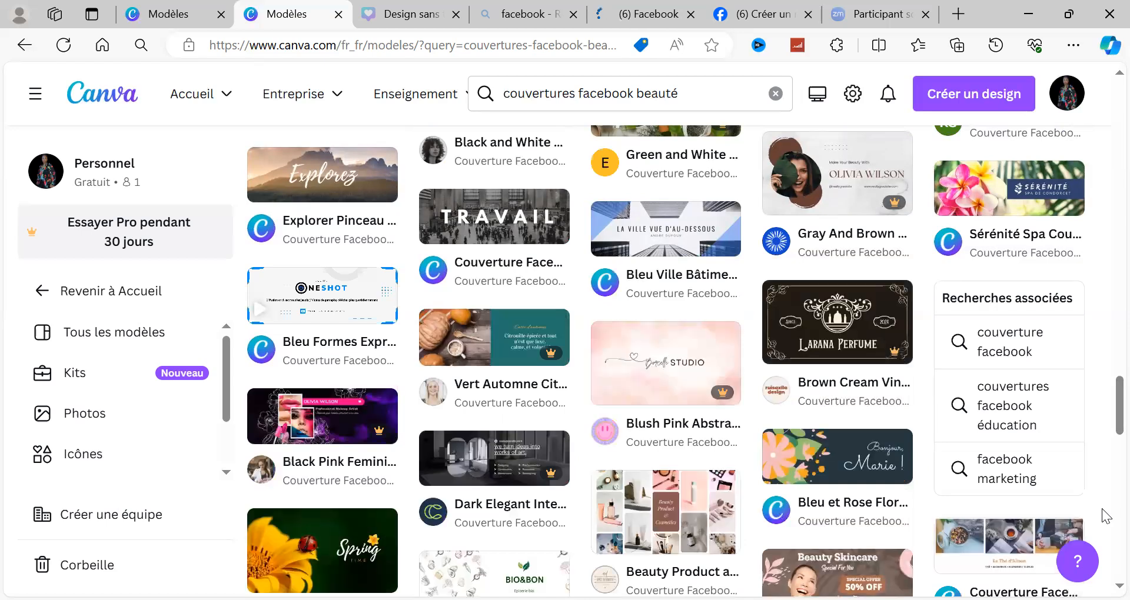
pyautogui.scroll(-5, 1106, 517)
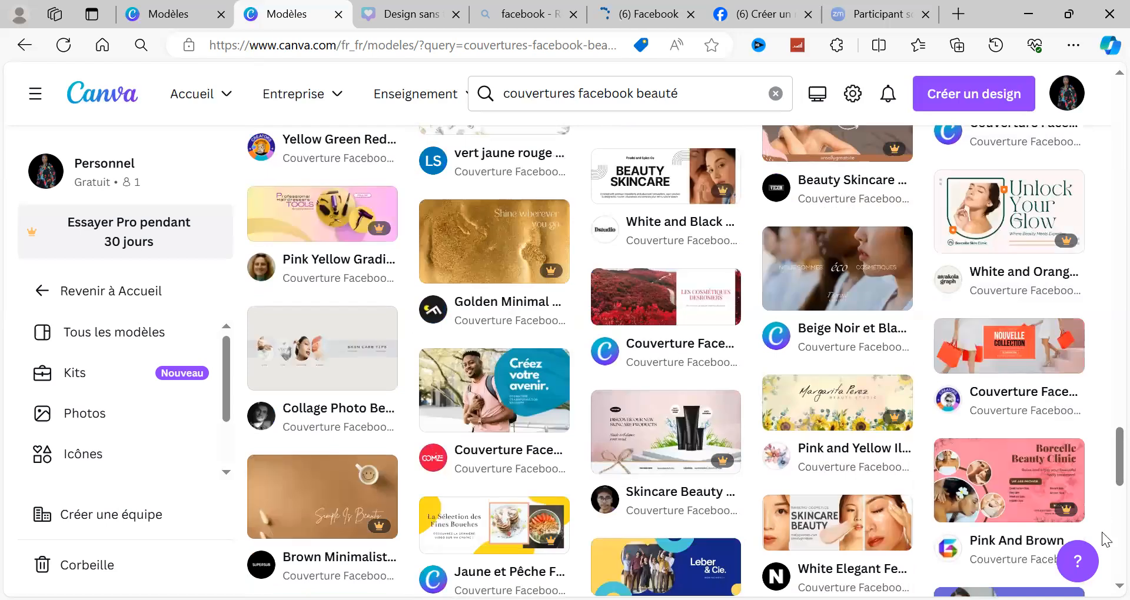
pyautogui.click(829, 526)
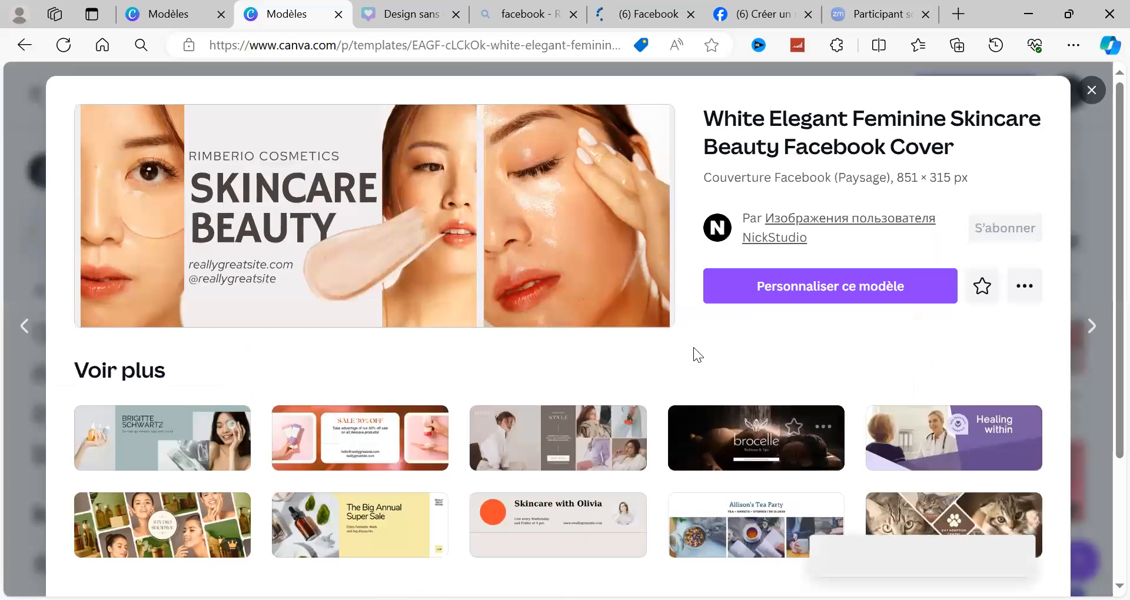
pyautogui.click(762, 287)
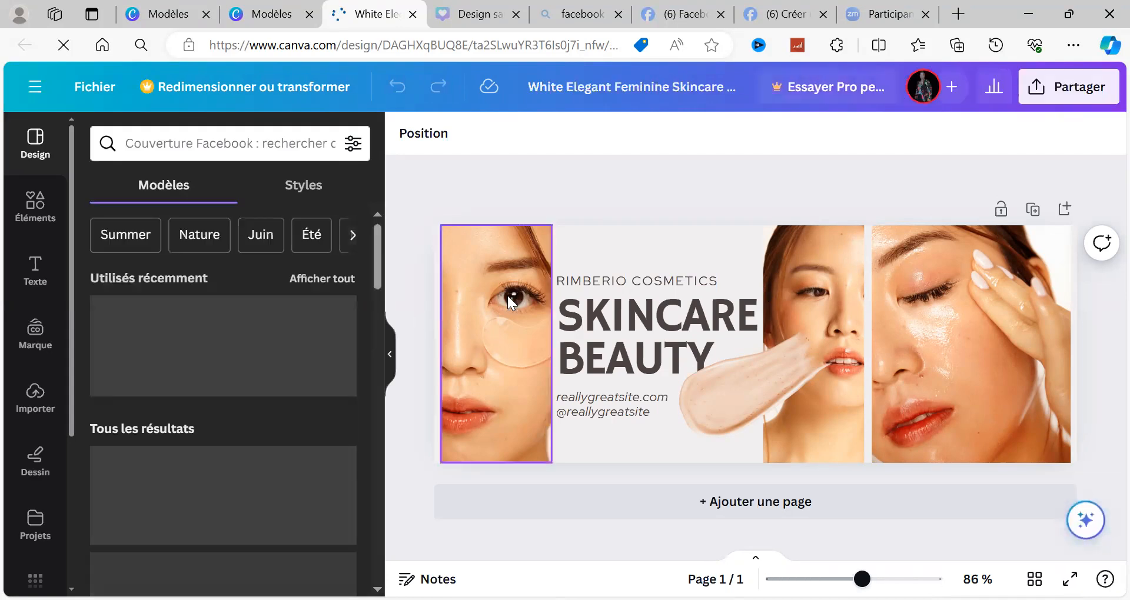
pyautogui.click(507, 296)
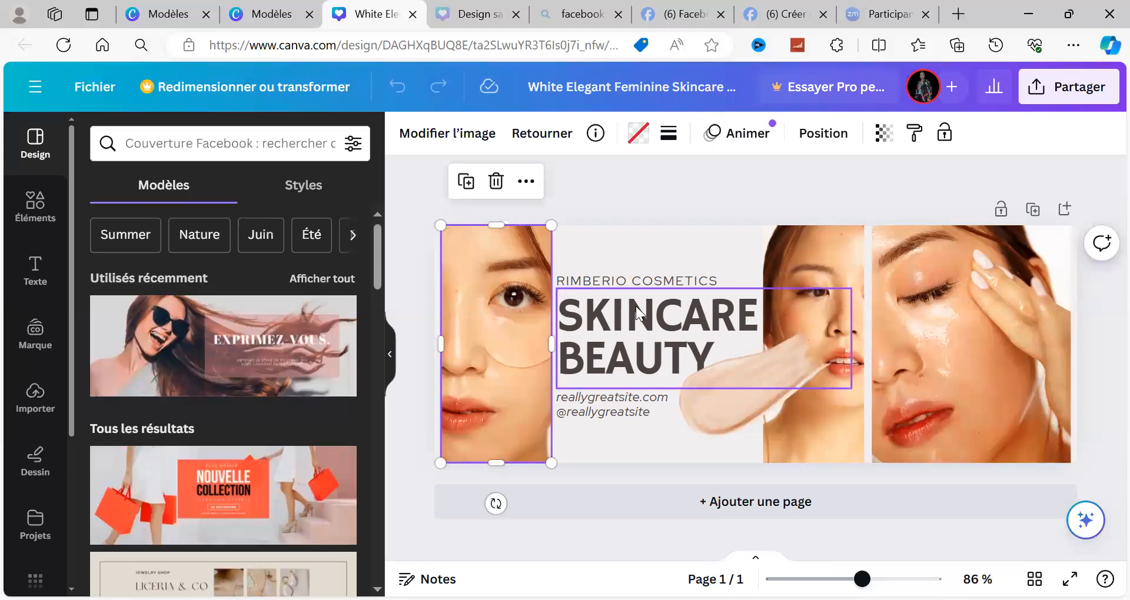
pyautogui.click(572, 306)
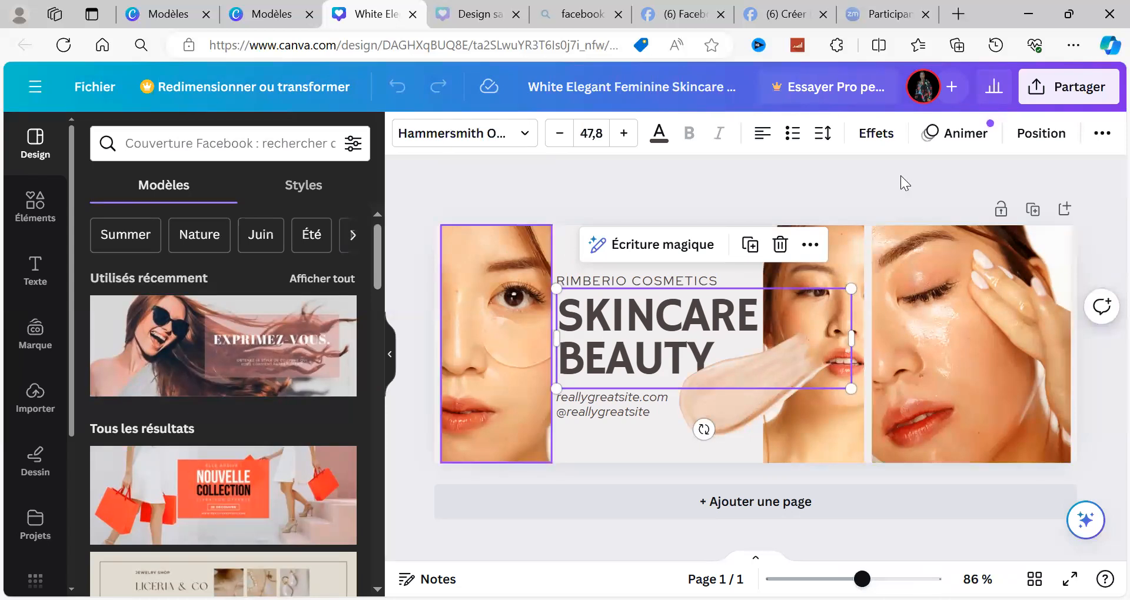
pyautogui.click(897, 247)
pyautogui.click(677, 372)
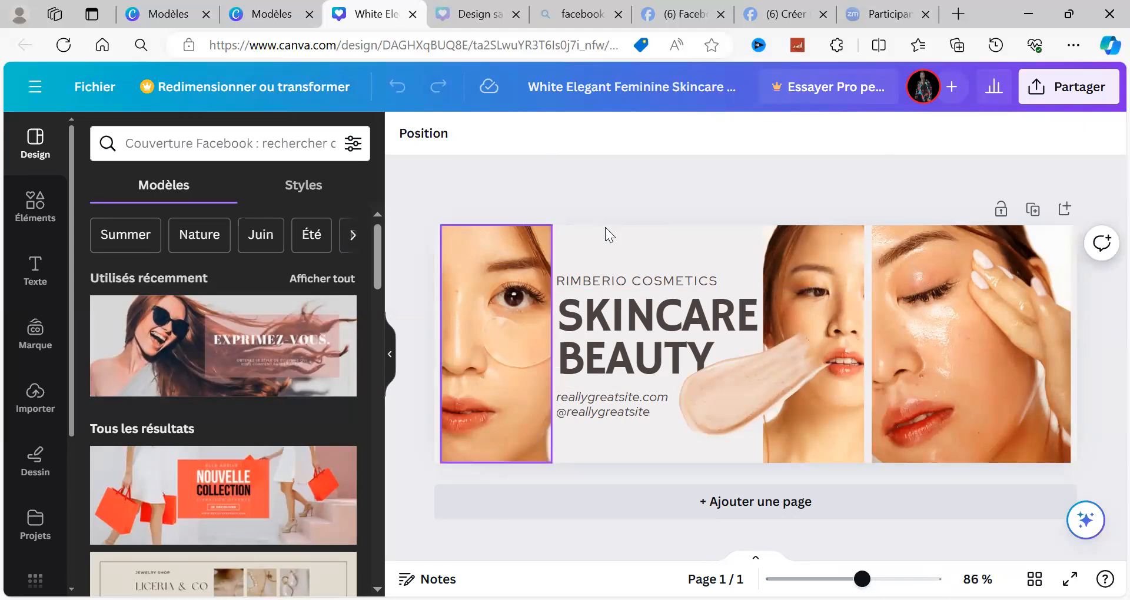
pyautogui.click(823, 249)
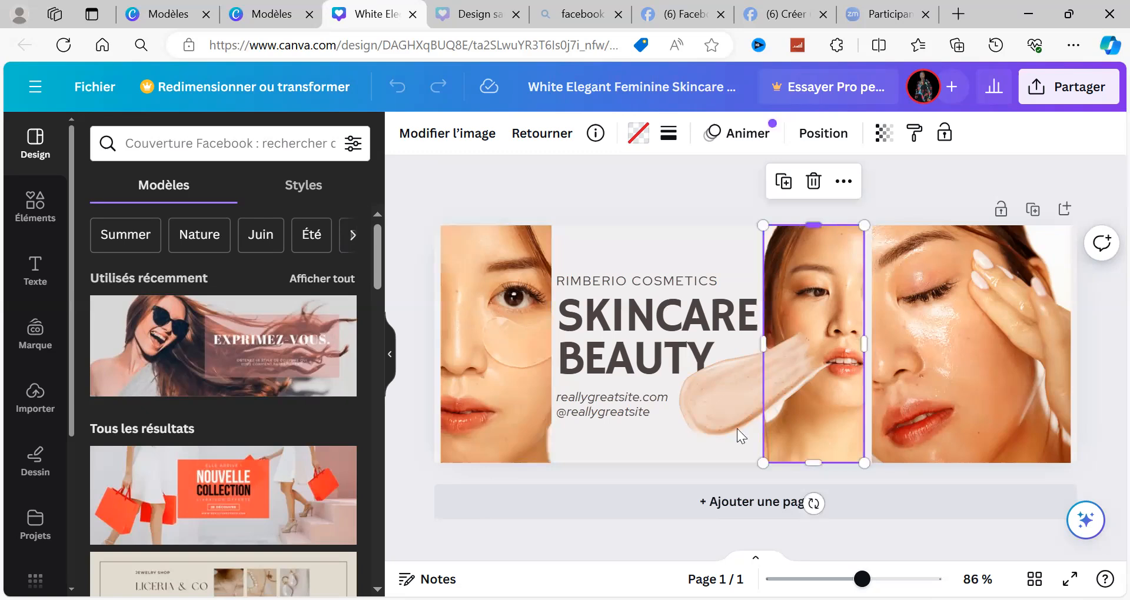
# Step: Add a blank page after the skincare cover and duplicate the cover page
pyautogui.click(764, 505)
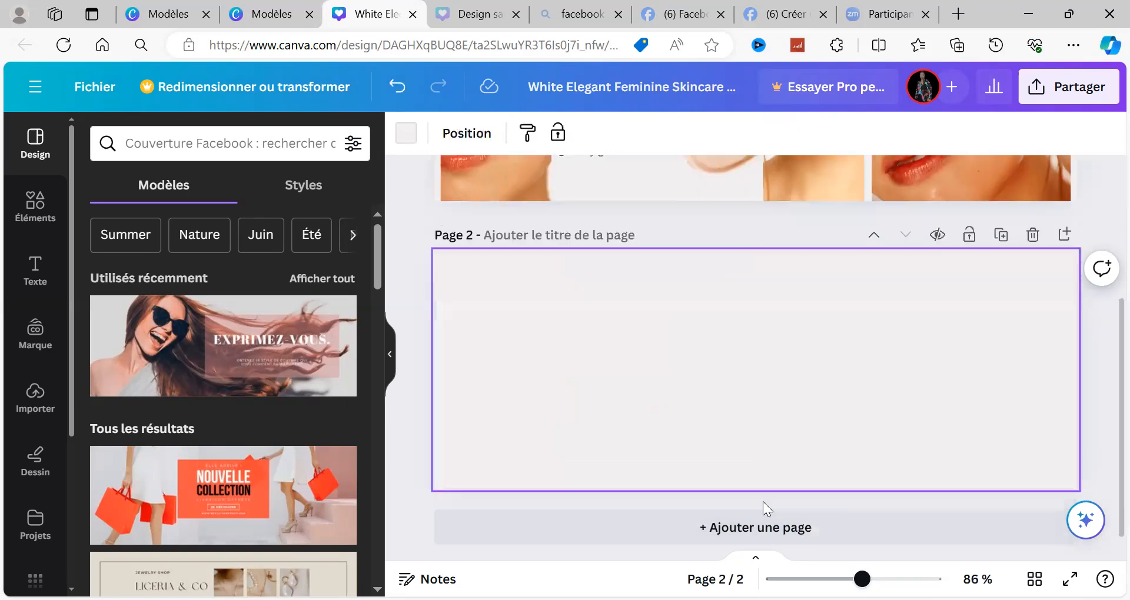
pyautogui.scroll(4, 1102, 269)
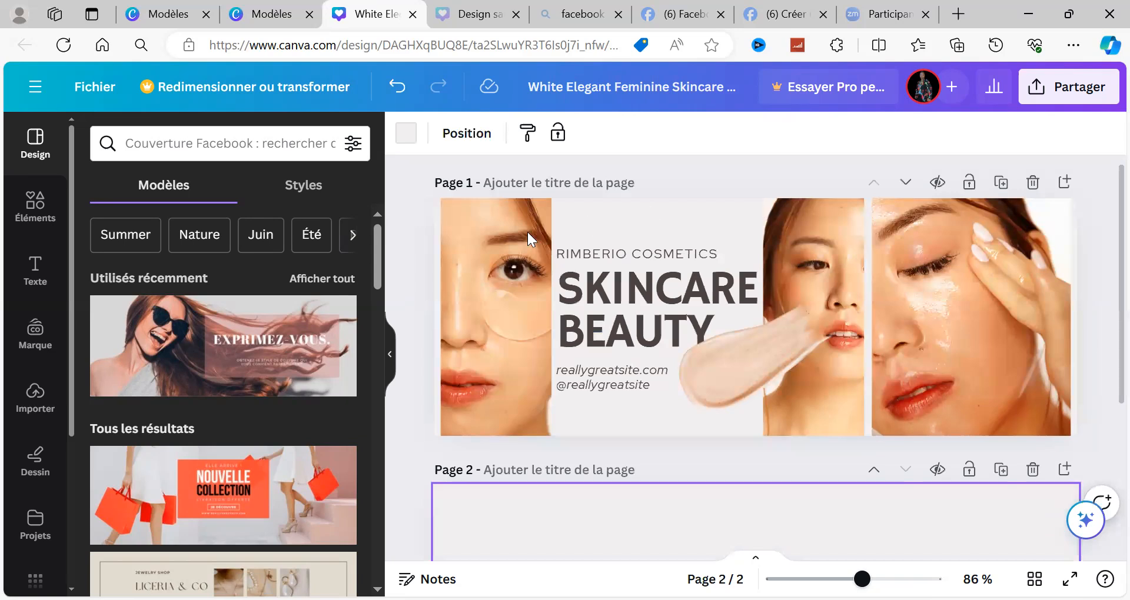
pyautogui.click(723, 208)
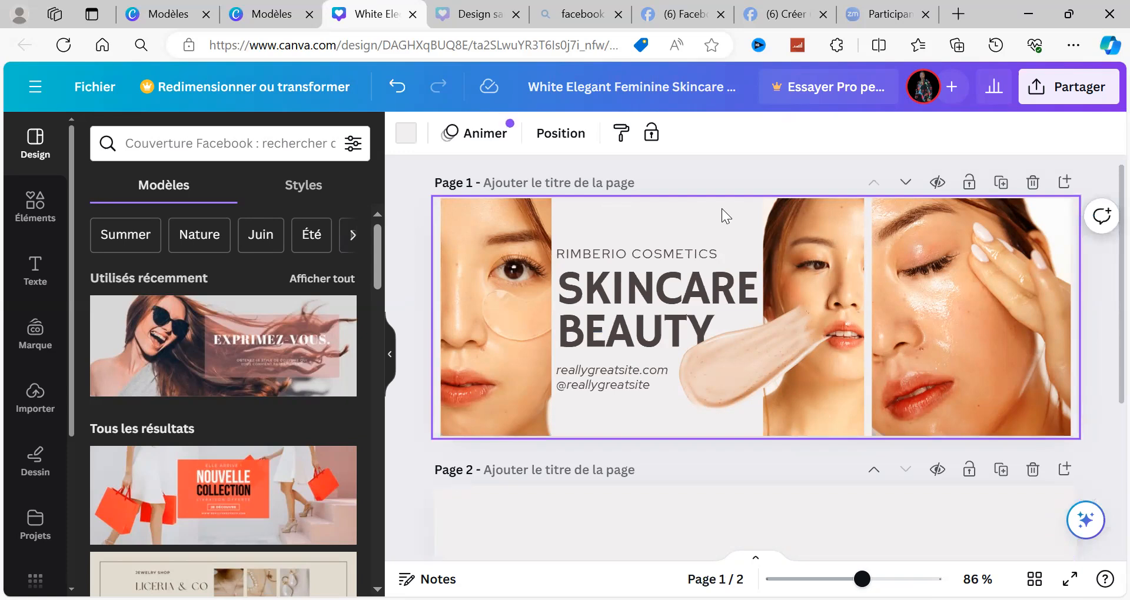
pyautogui.click(1002, 183)
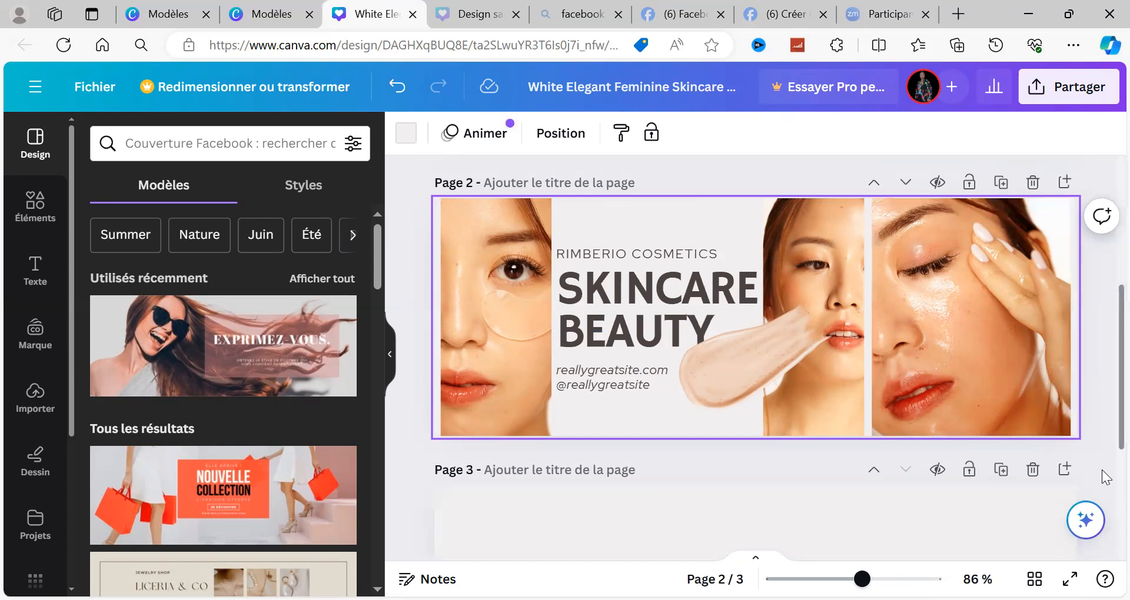
pyautogui.scroll(-3, 1102, 470)
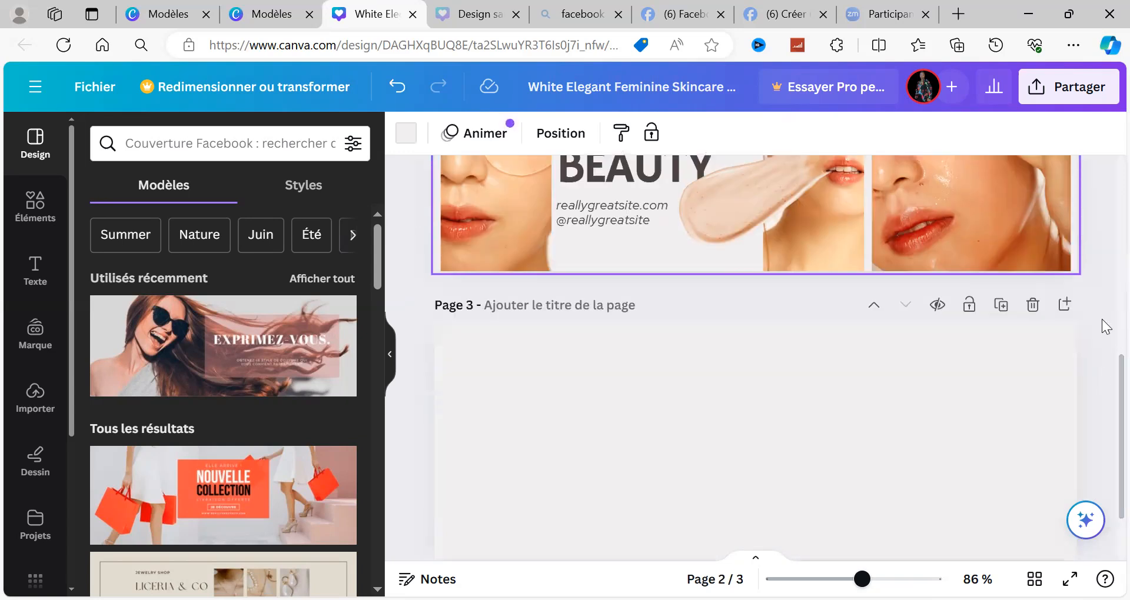
# Step: Replace the large "SKINCARE BEAUTY" heading on page 1 with "PRODUITS DE BEAUTE"
pyautogui.scroll(3, 1102, 253)
pyautogui.scroll(3, 1102, 253)
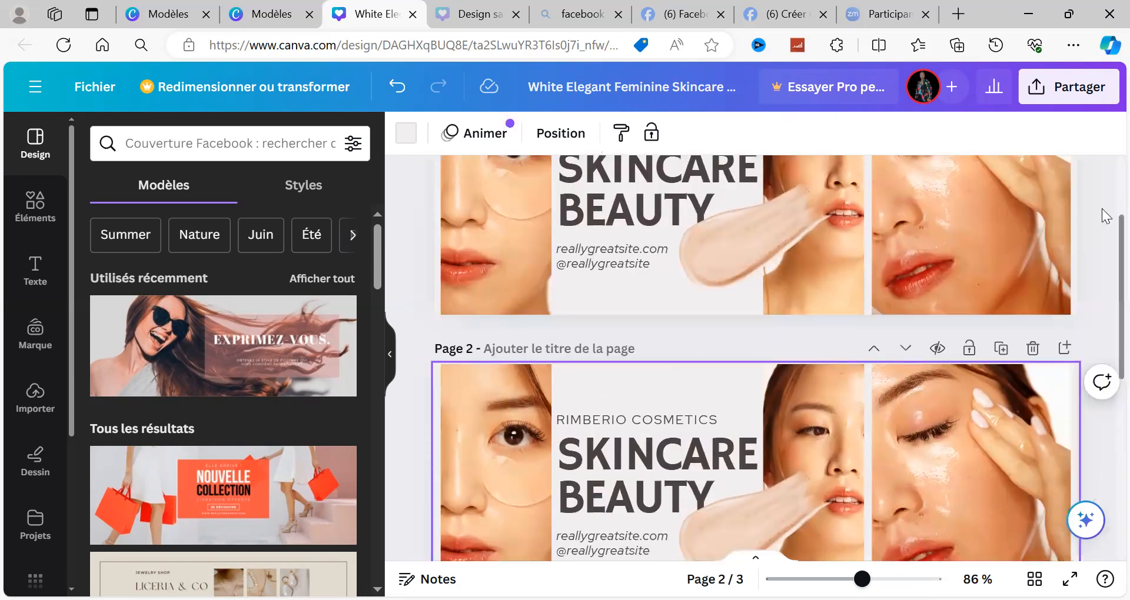
pyautogui.scroll(3, 1105, 204)
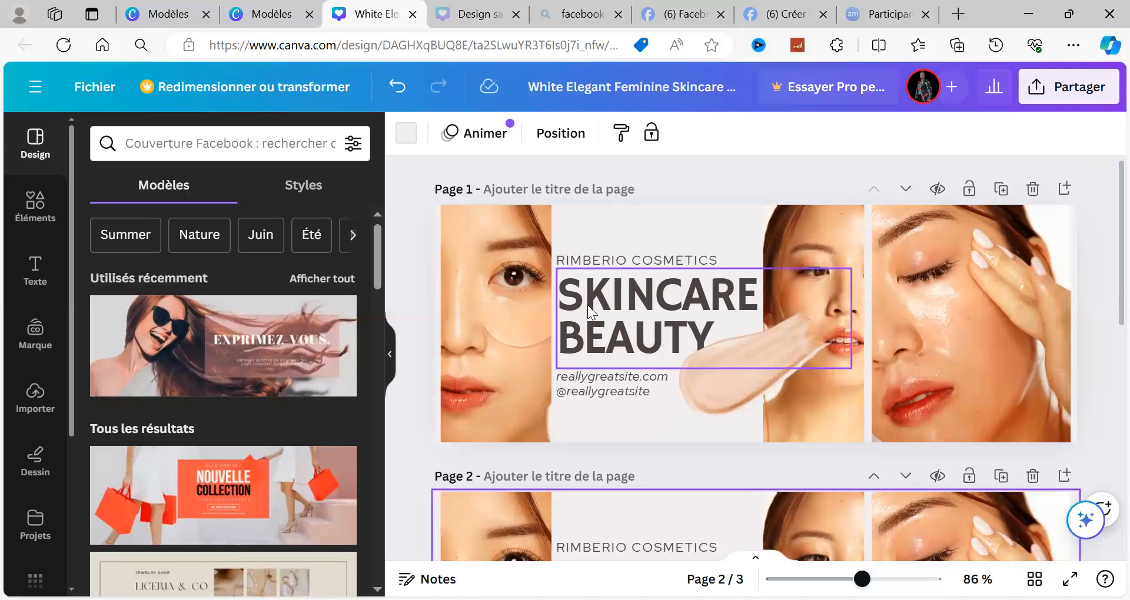
pyautogui.click(715, 334)
pyautogui.click(716, 334)
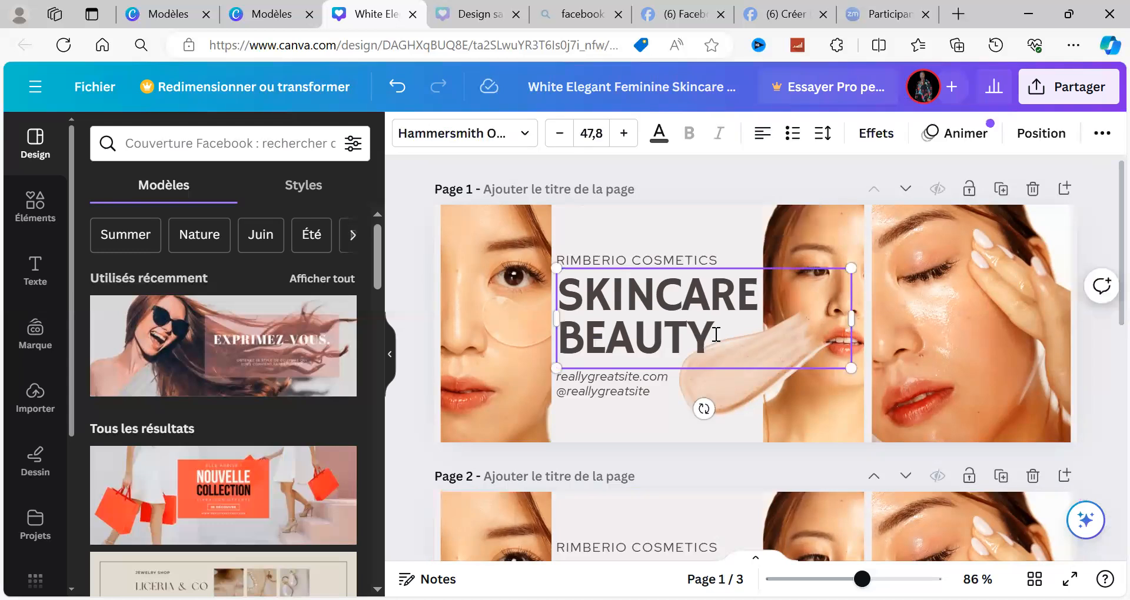
pyautogui.doubleClick(716, 334)
pyautogui.click(716, 334)
pyautogui.press('BackSpace')
pyautogui.press('BackSpace')
pyautogui.press('BackSpace')
pyautogui.press('BackSpace')
pyautogui.press('BackSpace')
pyautogui.press('BackSpace')
pyautogui.press('BackSpace')
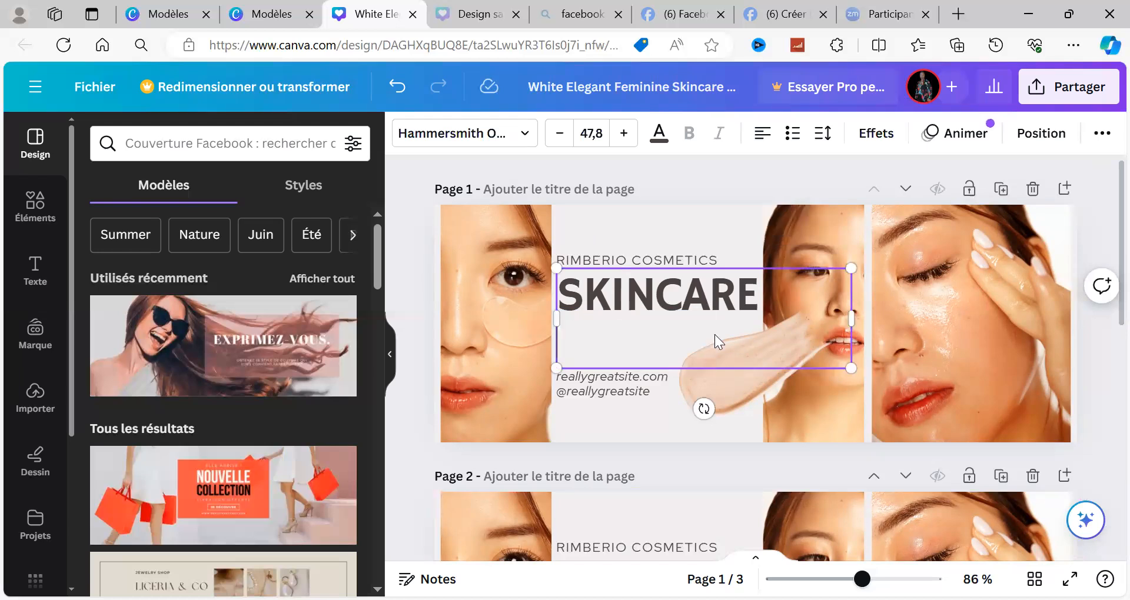
pyautogui.press('BackSpace')
pyautogui.press('BackSpace')
pyautogui.press('BackSpace')
pyautogui.press('BackSpace')
pyautogui.press('BackSpace')
pyautogui.press('BackSpace')
pyautogui.press('BackSpace')
pyautogui.press('BackSpace')
pyautogui.write('PRO')
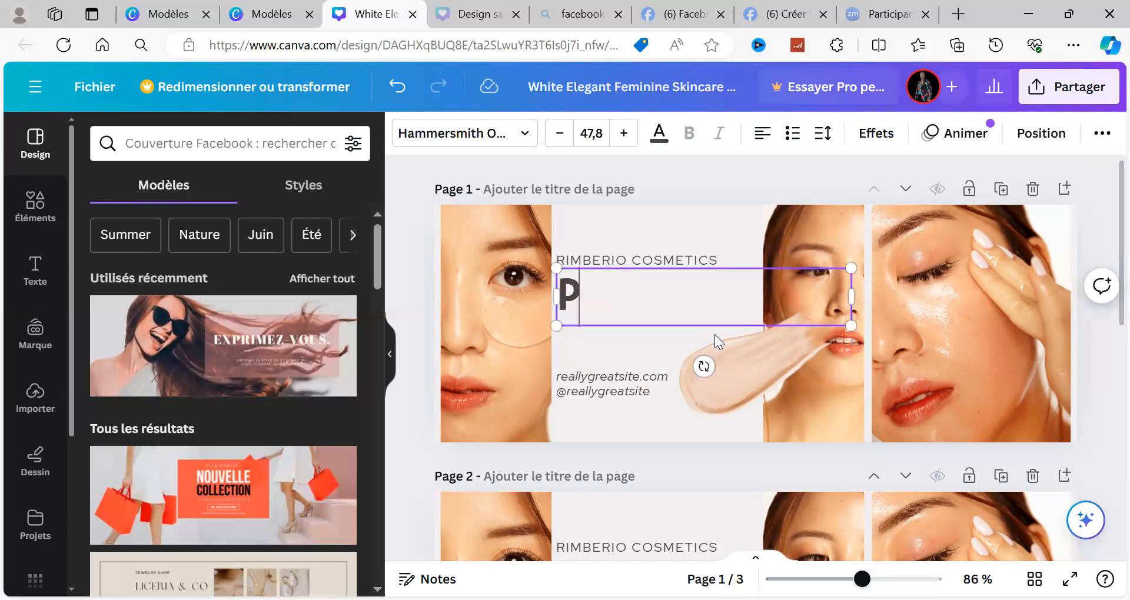
pyautogui.write('D')
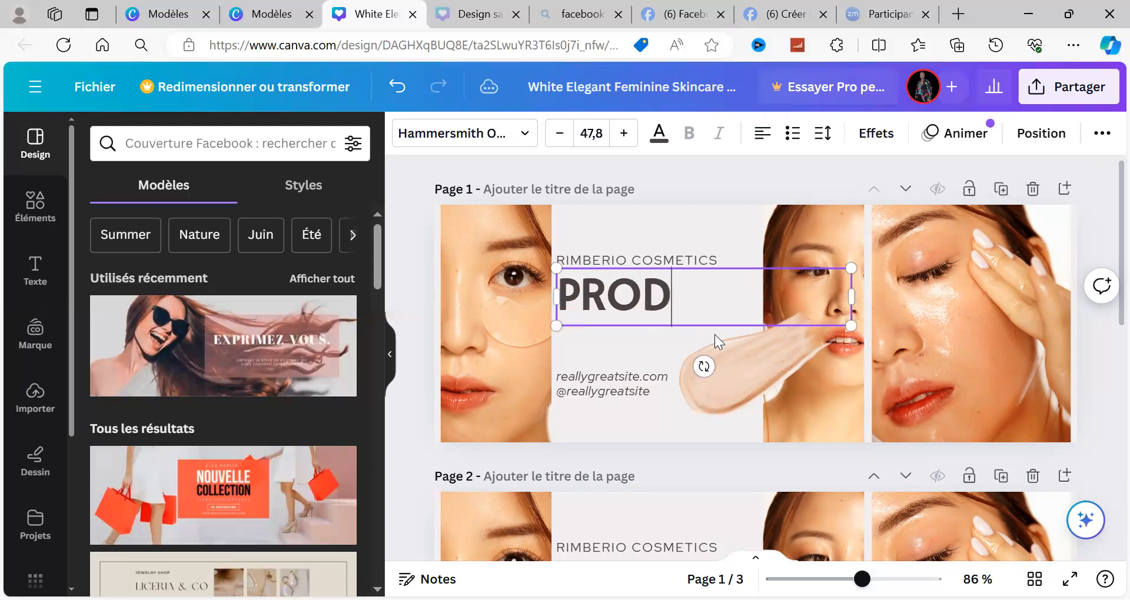
pyautogui.write('UITS')
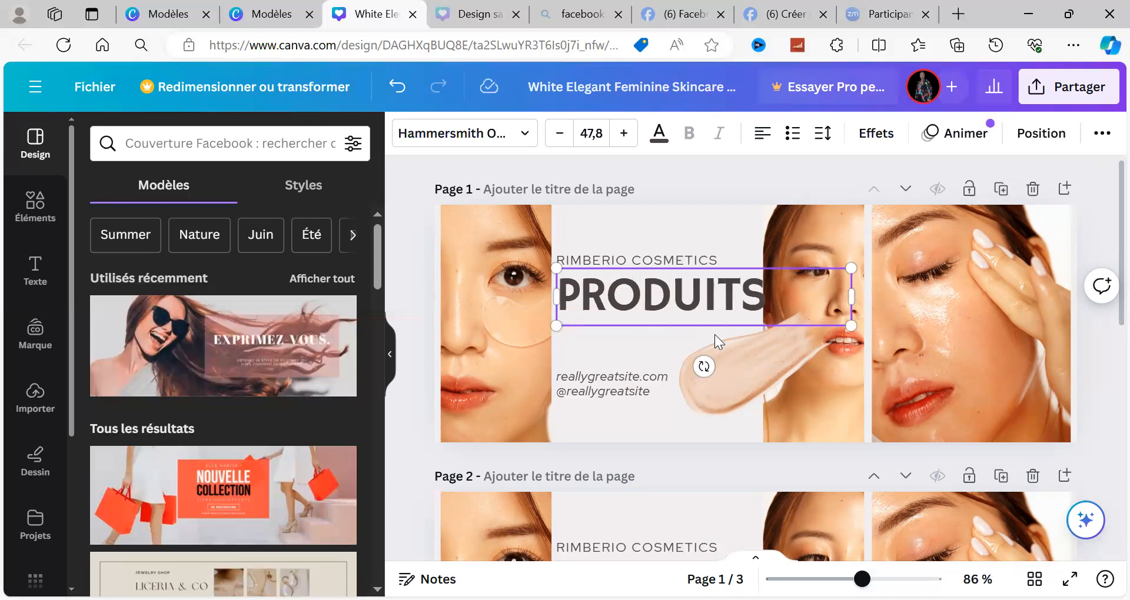
pyautogui.write(' DE')
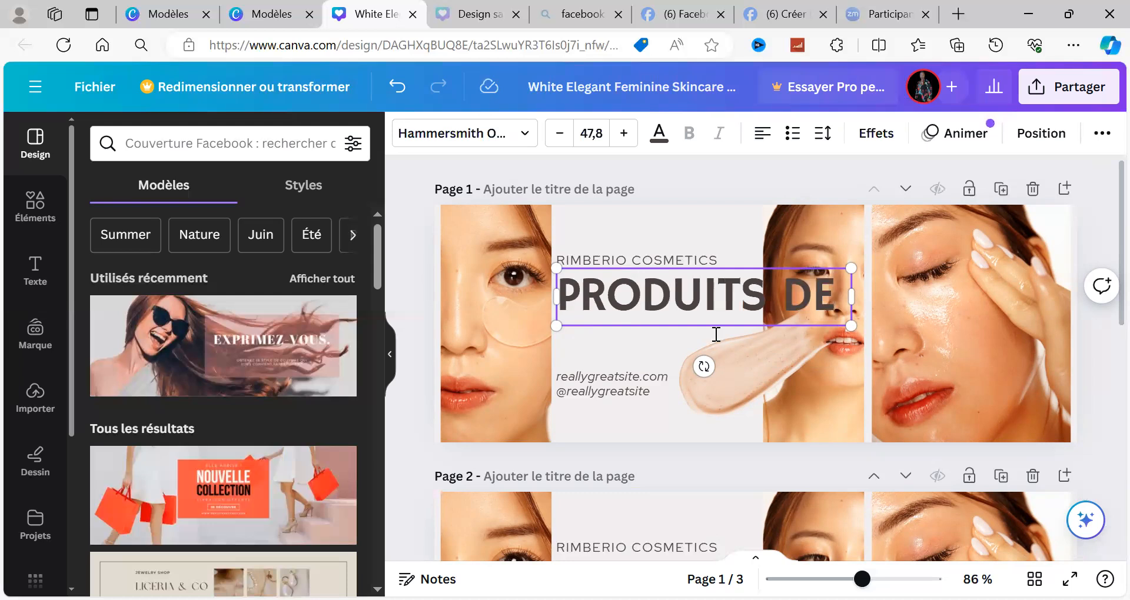
pyautogui.write(' BEAUT')
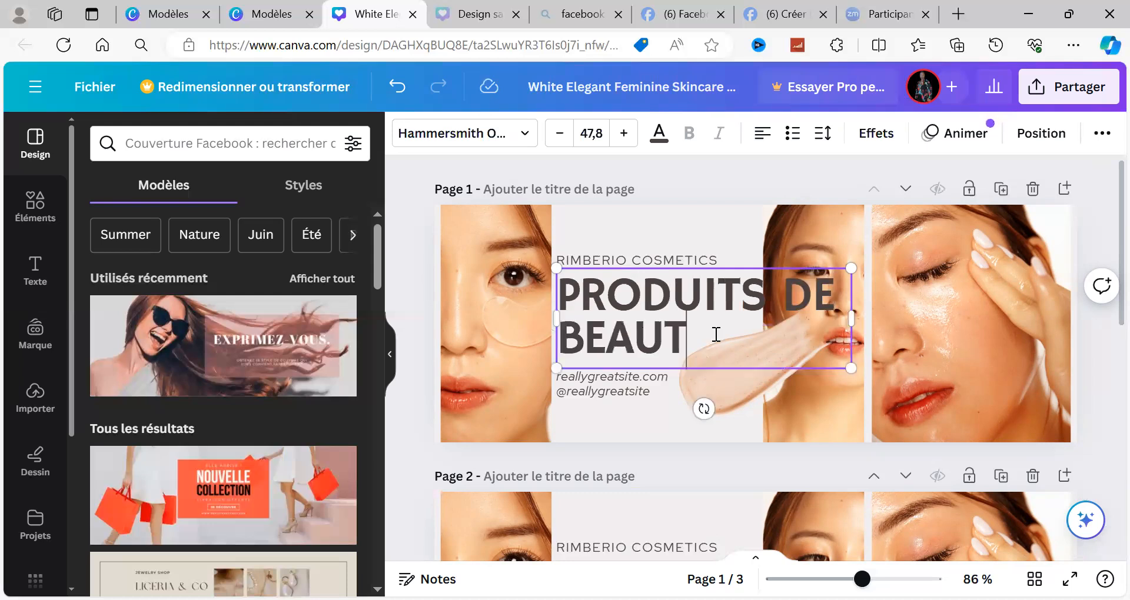
pyautogui.write('E')
pyautogui.click(628, 260)
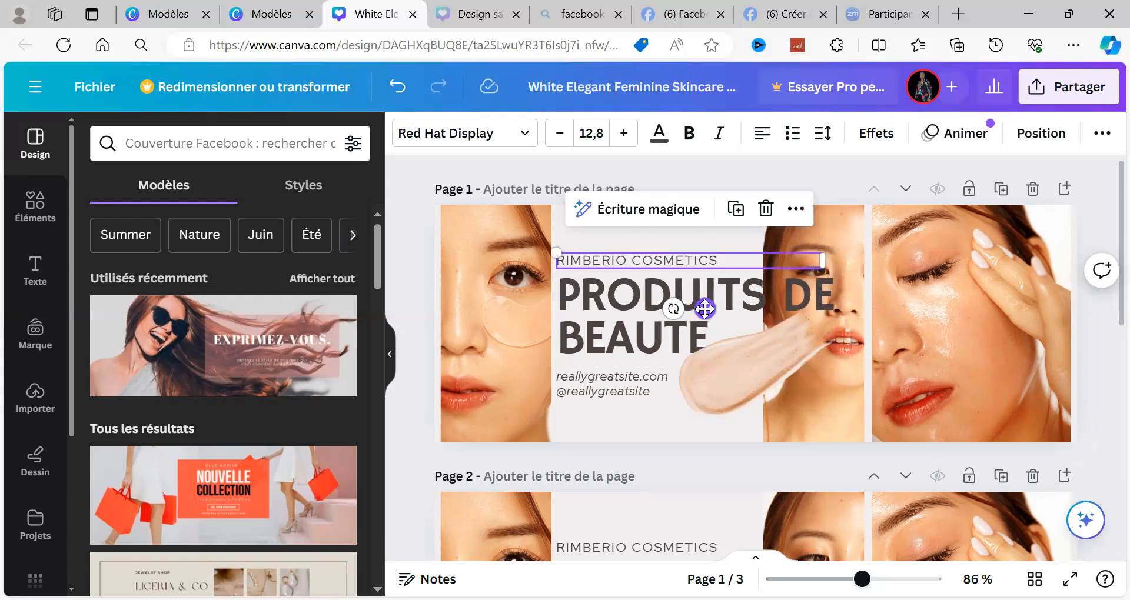
pyautogui.moveTo(705, 309)
pyautogui.mouseDown()
pyautogui.moveTo(671, 283)
pyautogui.moveTo(708, 312)
pyautogui.mouseUp()
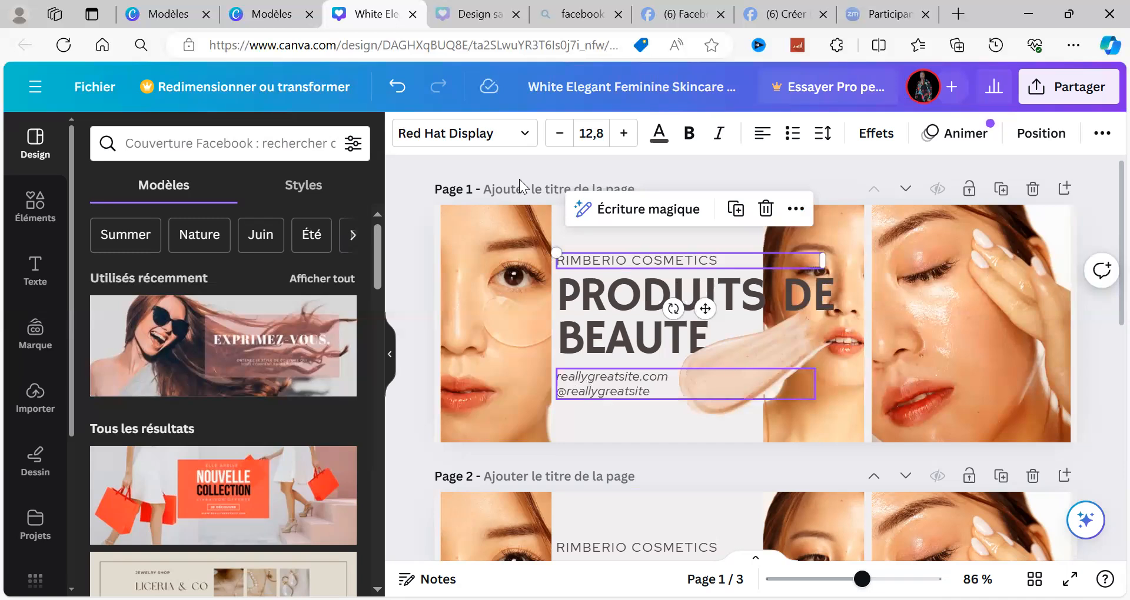
# Step: Delete the photos from the three frames on page 1, keeping the frames themselves
pyautogui.click(486, 219)
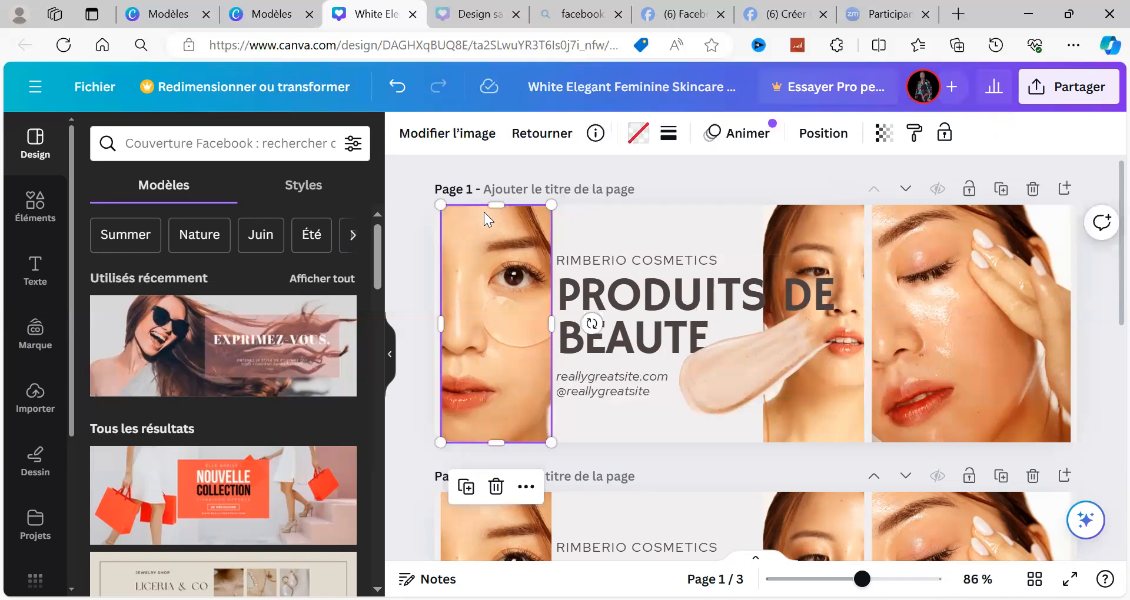
pyautogui.click(493, 498)
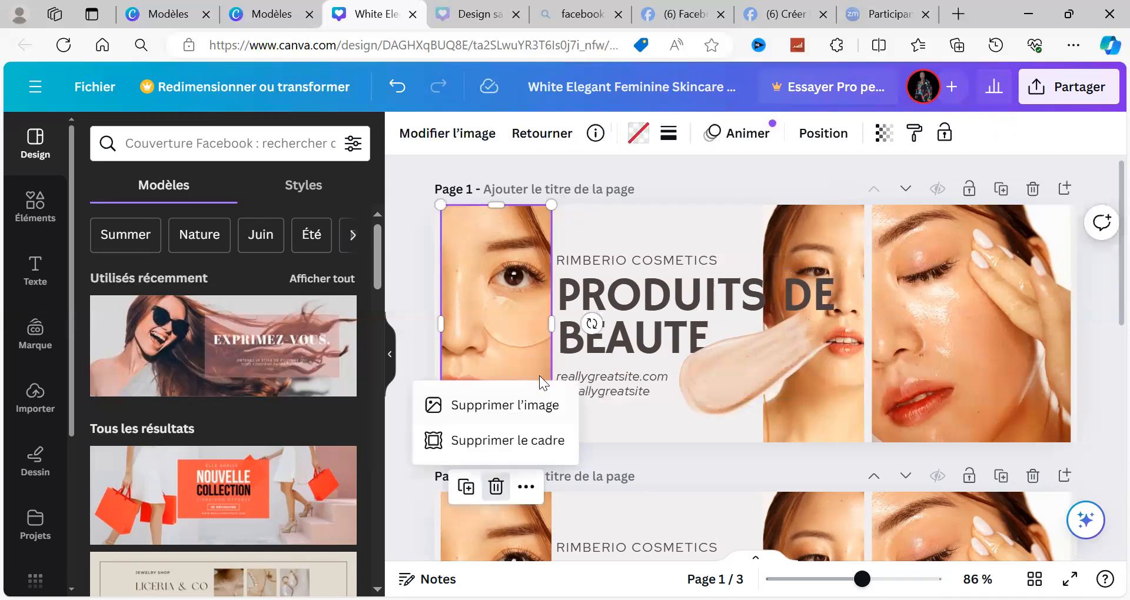
pyautogui.click(517, 405)
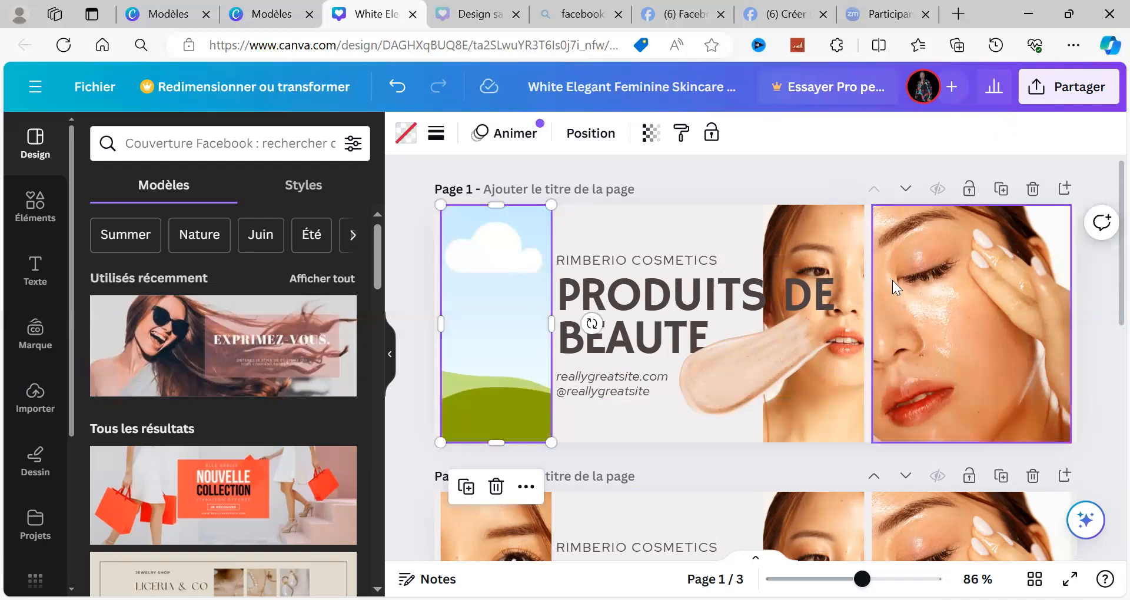
pyautogui.click(852, 252)
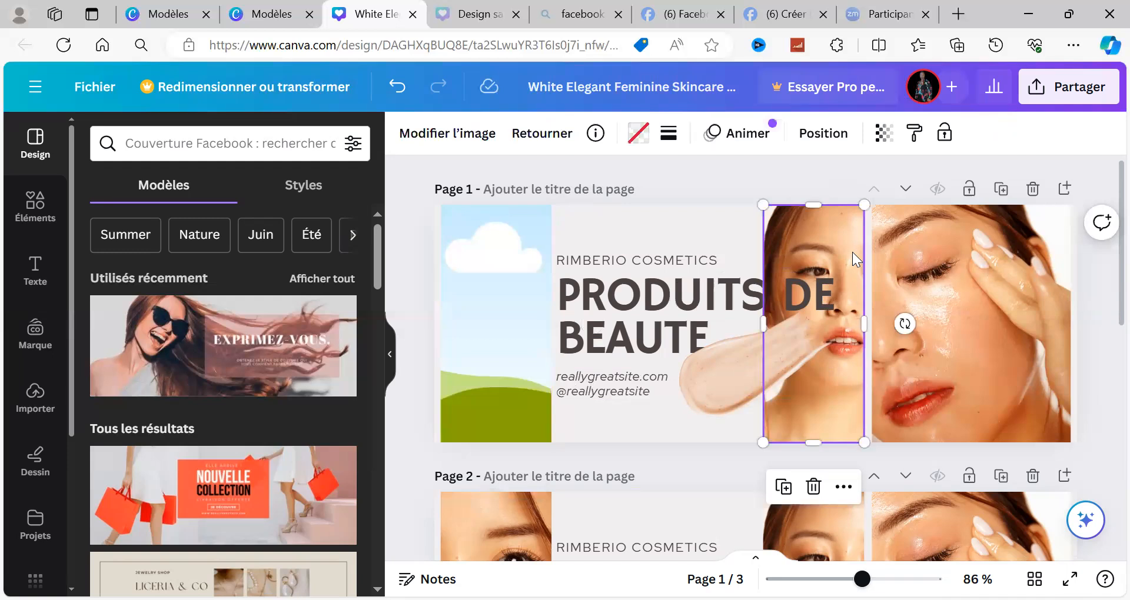
pyautogui.click(813, 489)
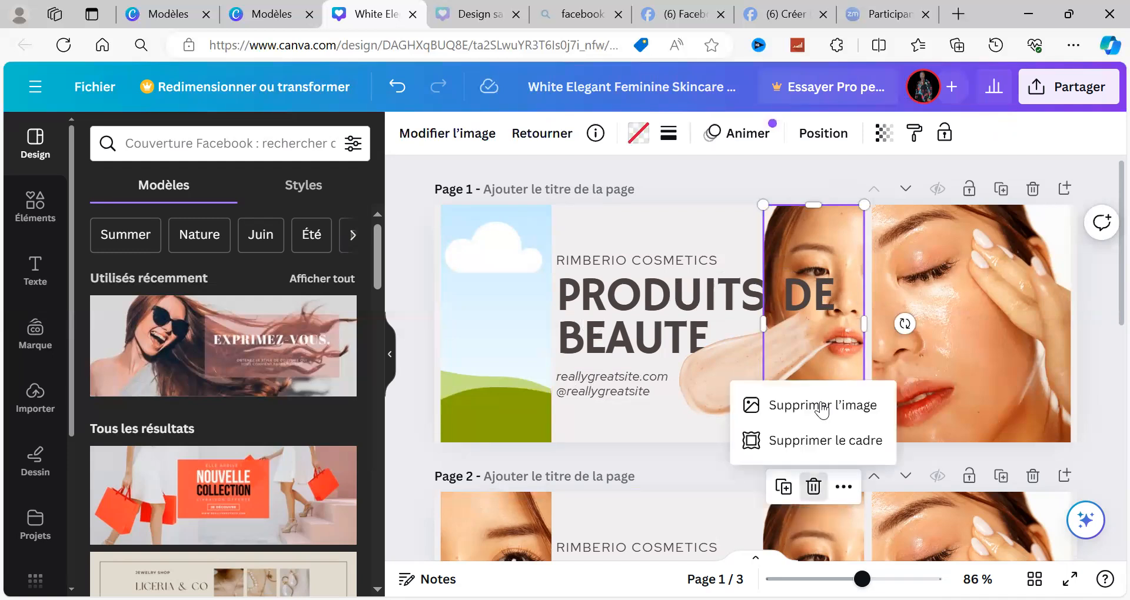
pyautogui.click(822, 407)
pyautogui.click(991, 298)
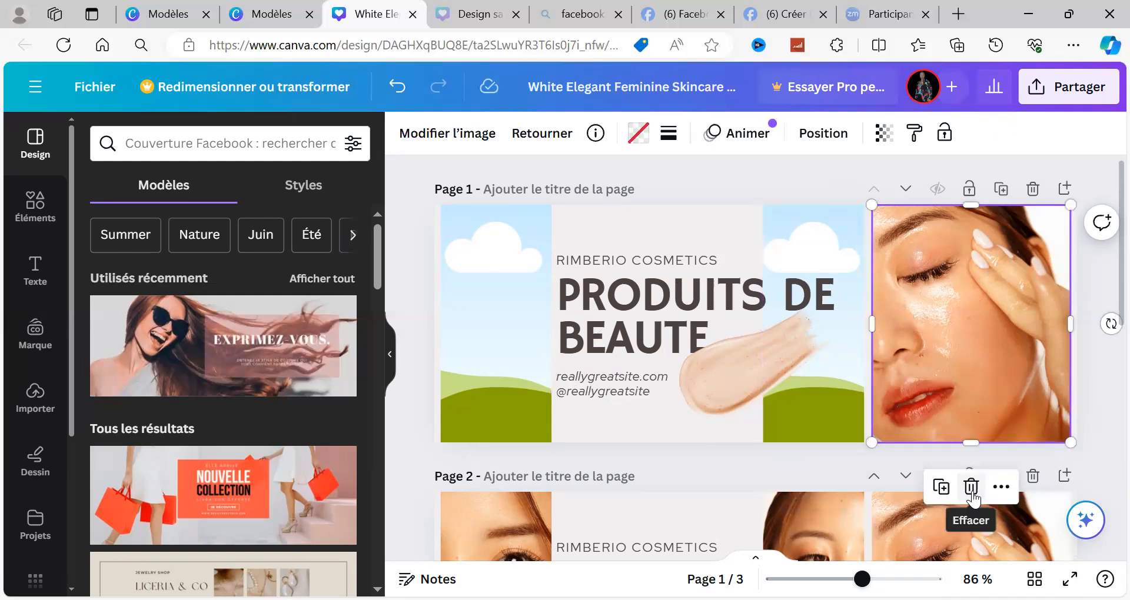
pyautogui.click(971, 487)
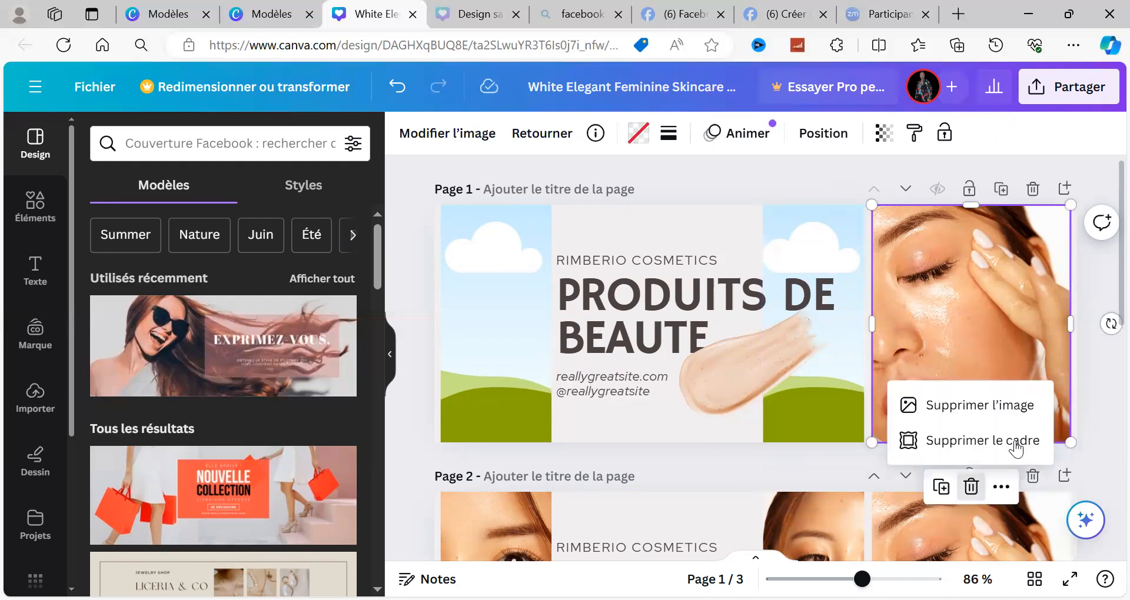
pyautogui.click(999, 412)
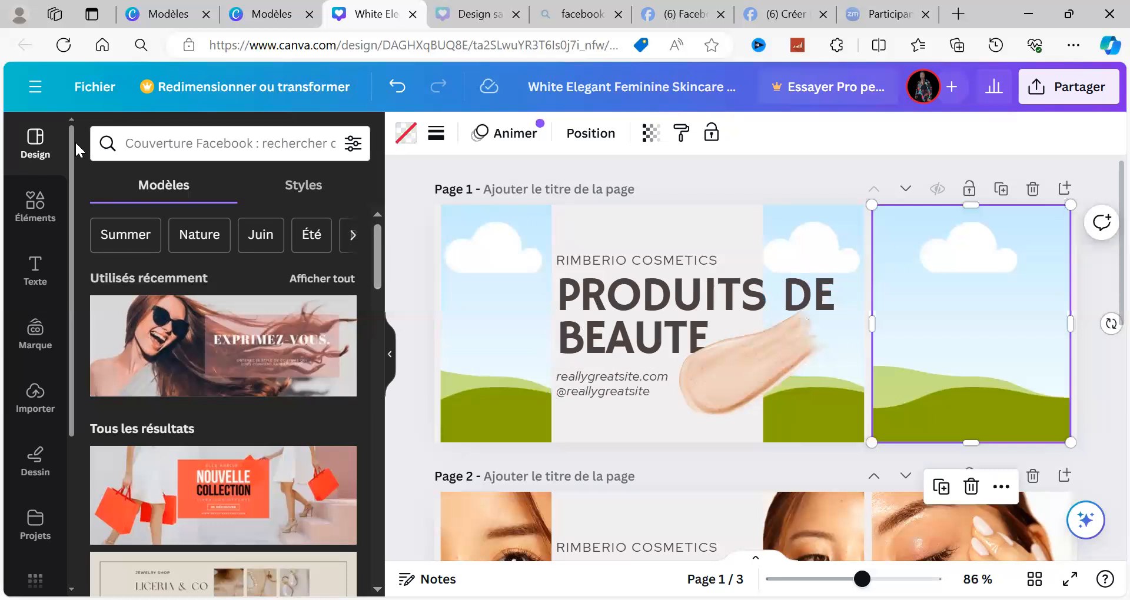
# Step: Search the design templates for "cadre"
pyautogui.click(144, 144)
pyautogui.write('cA')
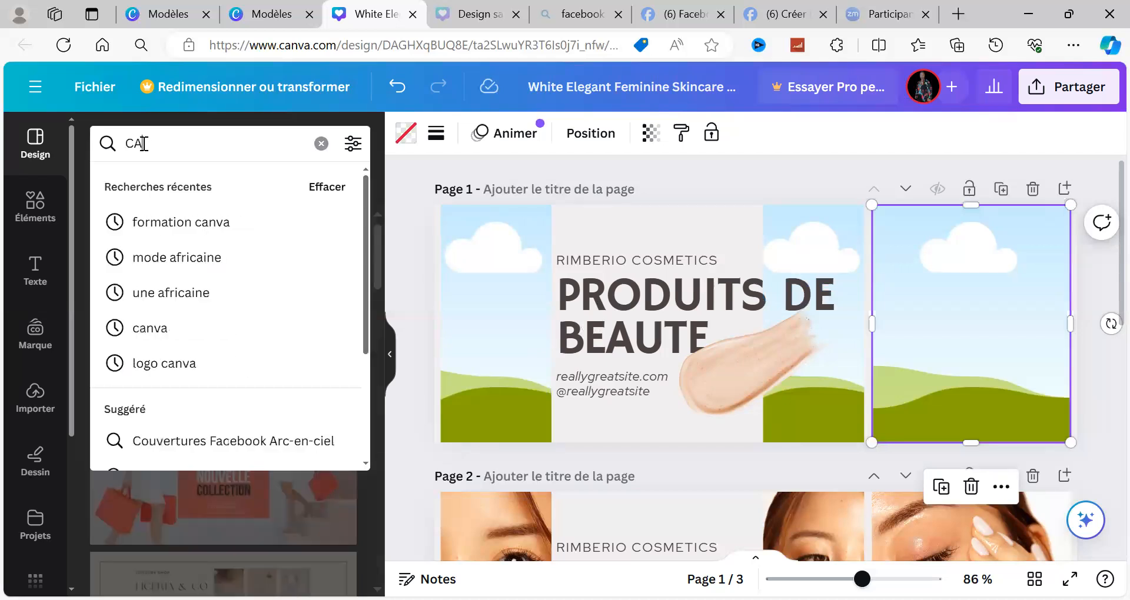
pyautogui.write('DRE')
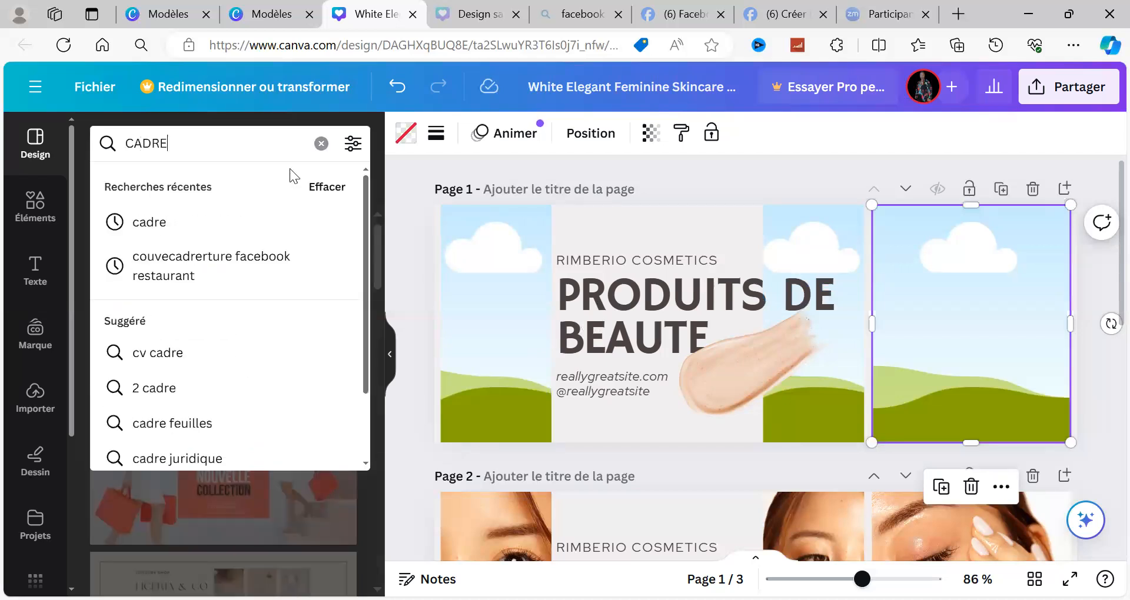
pyautogui.click(189, 235)
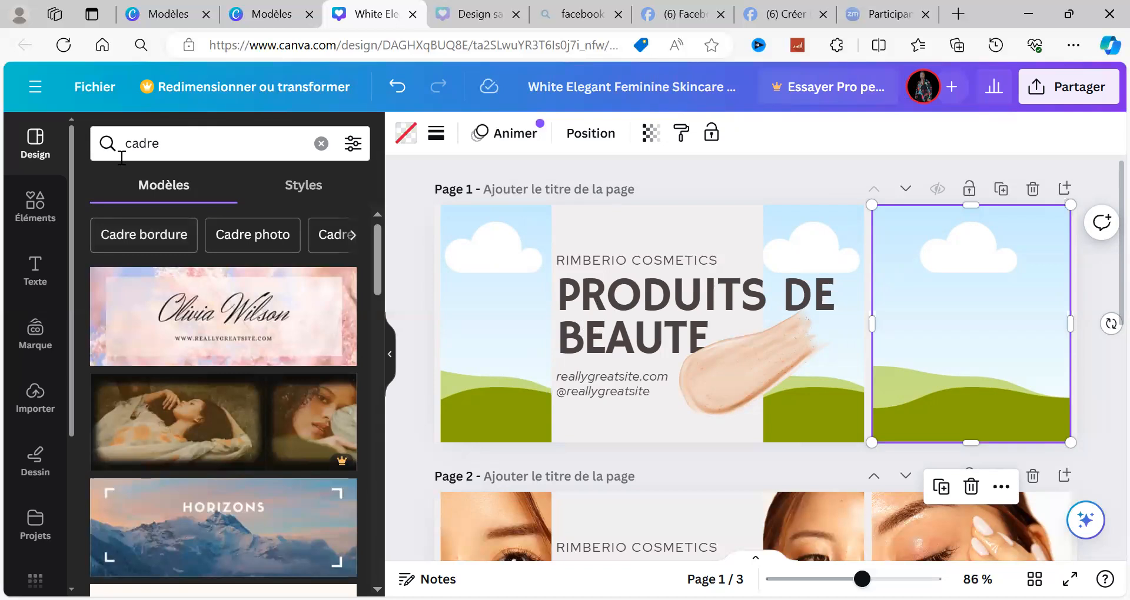
# Step: Search the graphic elements for "cadre" and show the full collection of frames
pyautogui.click(59, 223)
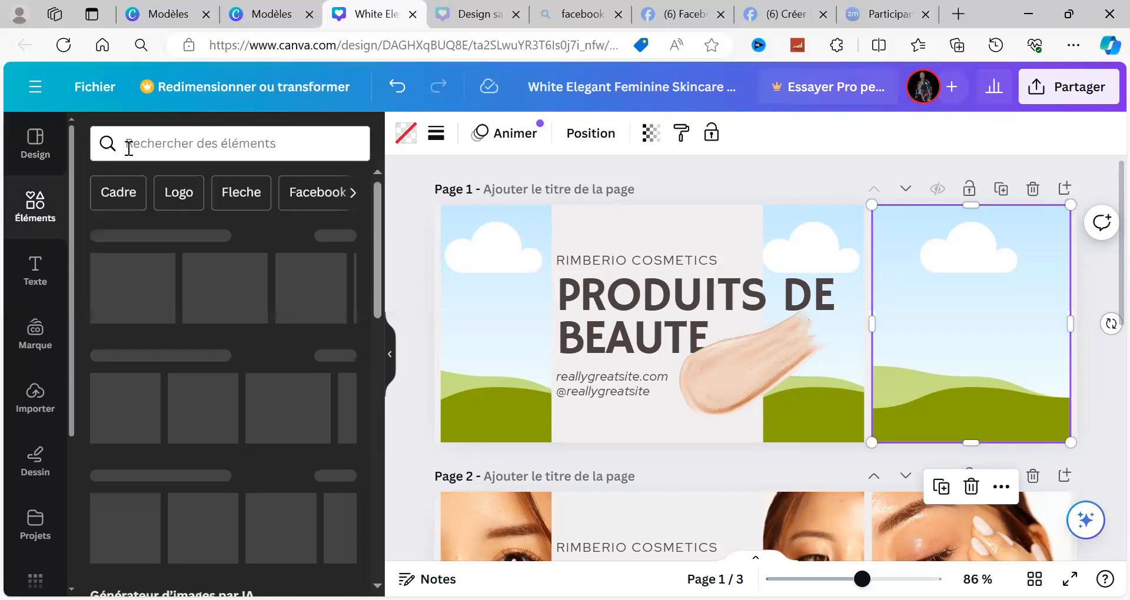
pyautogui.click(129, 148)
pyautogui.write('CADRE')
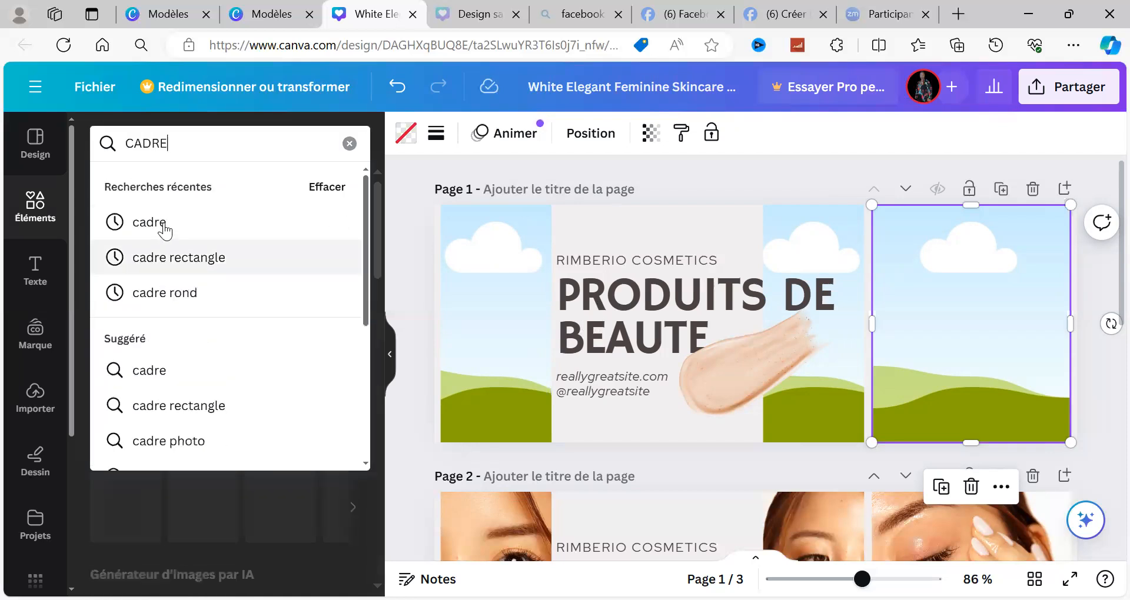
pyautogui.click(163, 225)
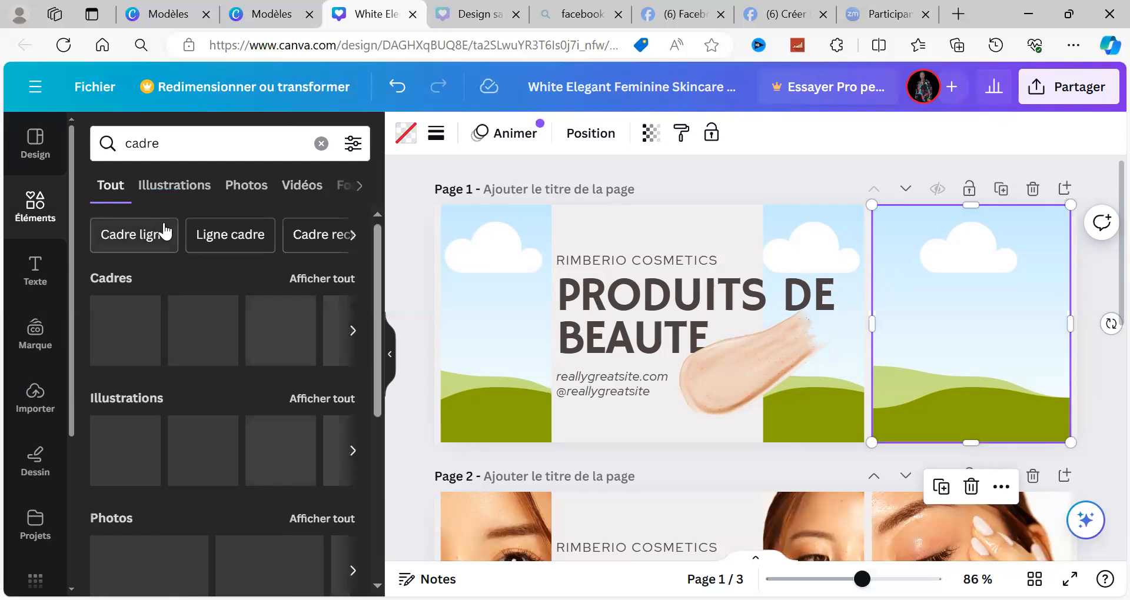
pyautogui.click(321, 279)
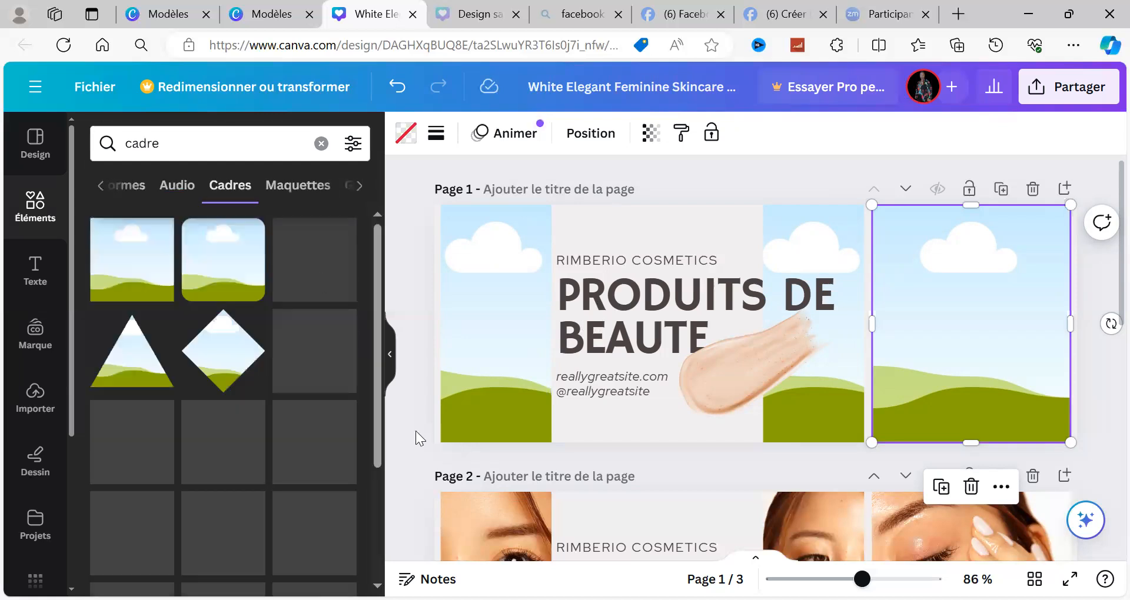
# Step: Browse the frame collection to examine the available shapes, device mock-ups and photo layouts
pyautogui.click(376, 489)
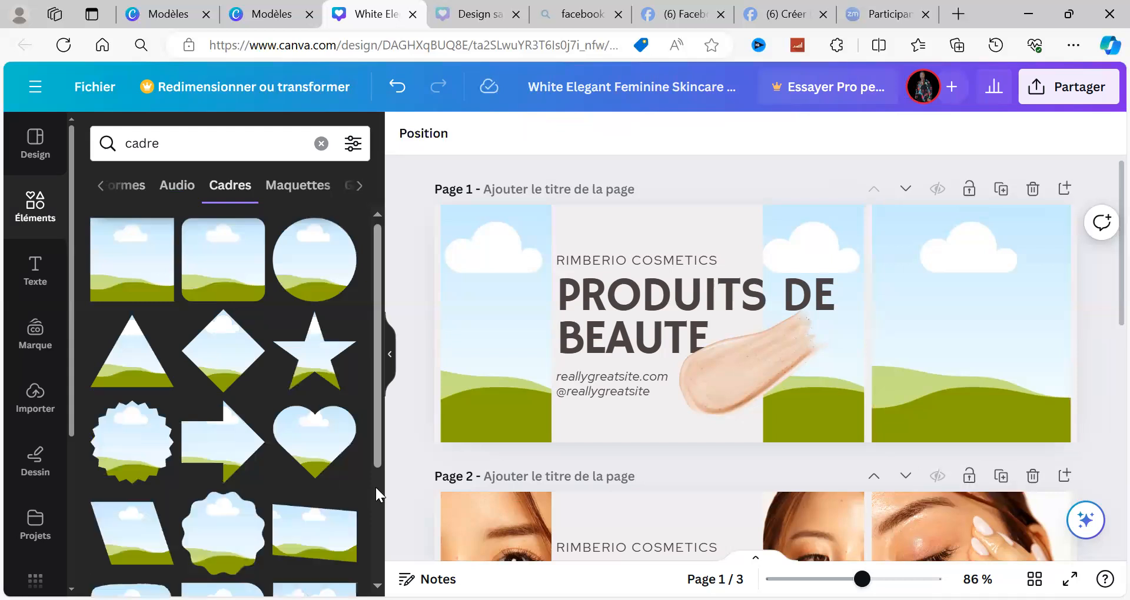
pyautogui.scroll(-3, 375, 487)
pyautogui.scroll(-5, 376, 487)
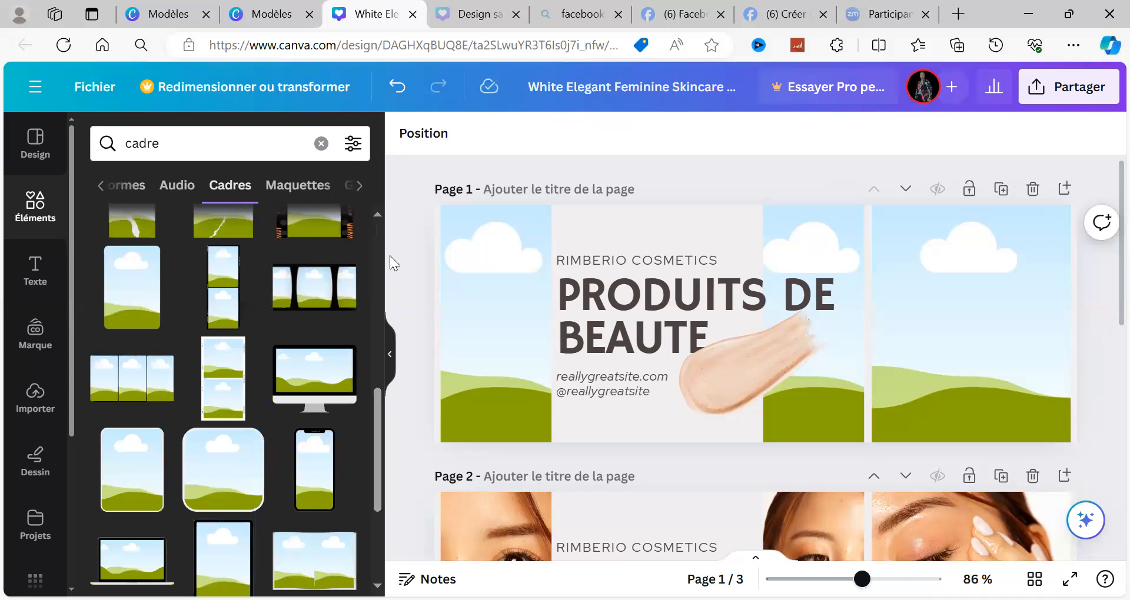
pyautogui.scroll(5, 378, 250)
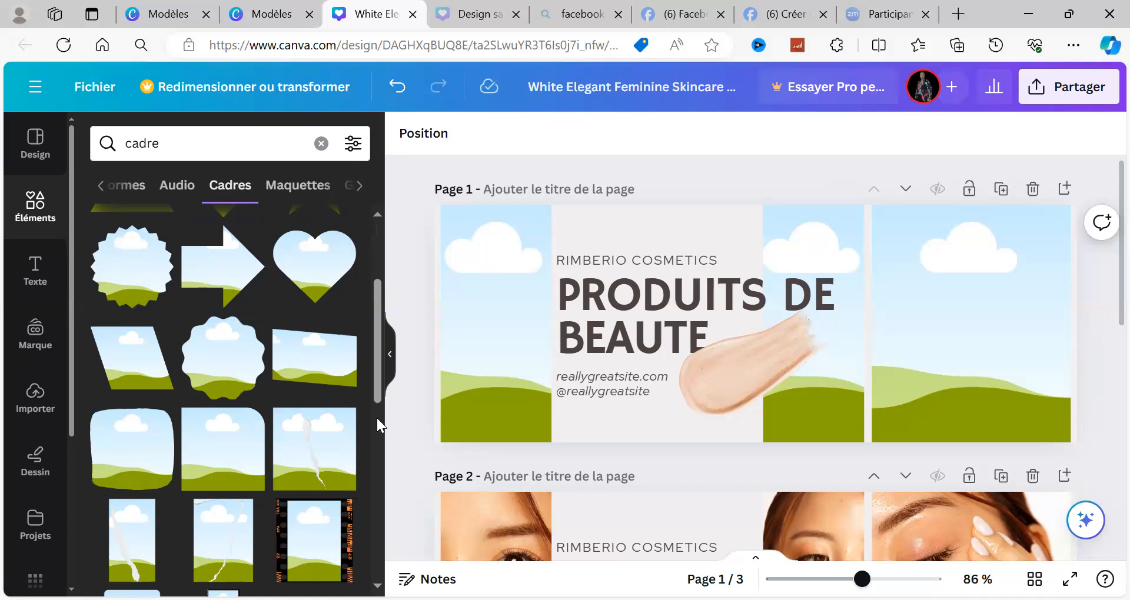
pyautogui.scroll(-5, 376, 418)
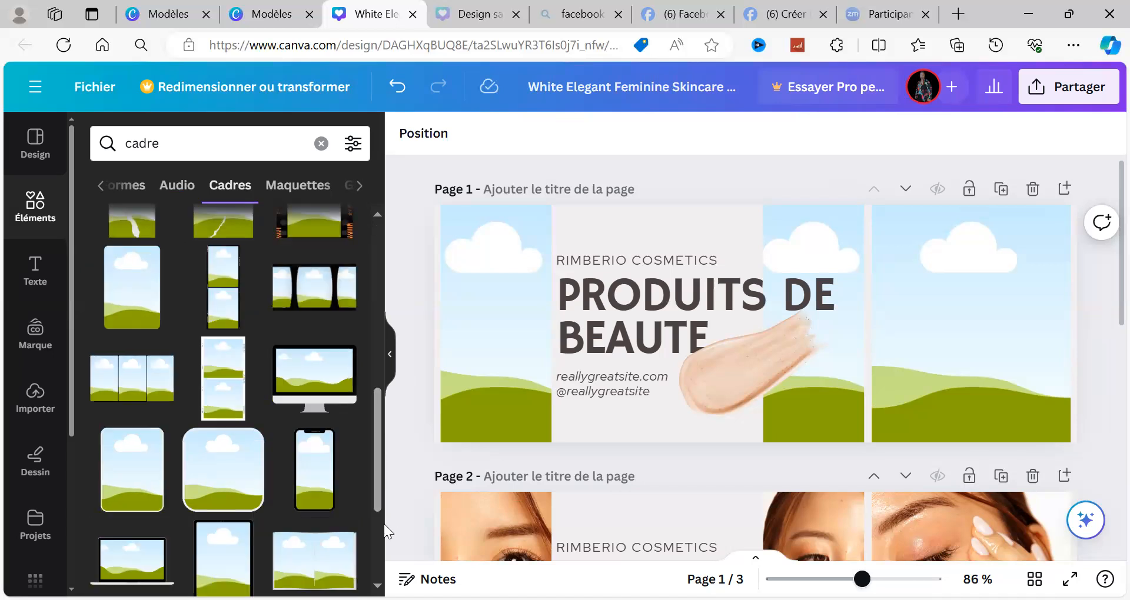
pyautogui.scroll(-5, 380, 530)
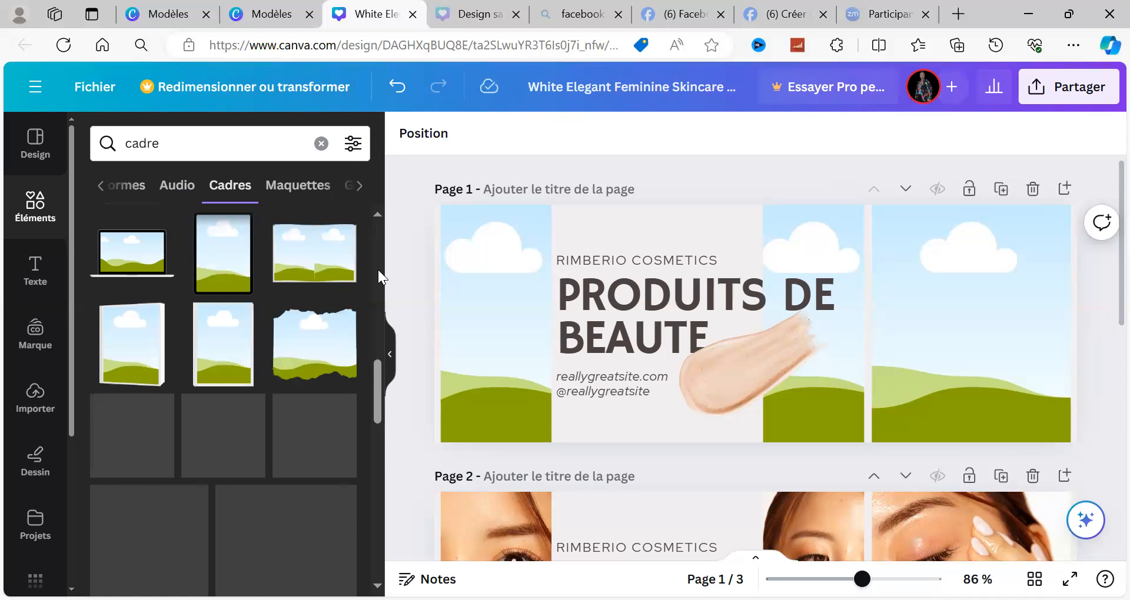
pyautogui.click(378, 269)
pyautogui.click(378, 270)
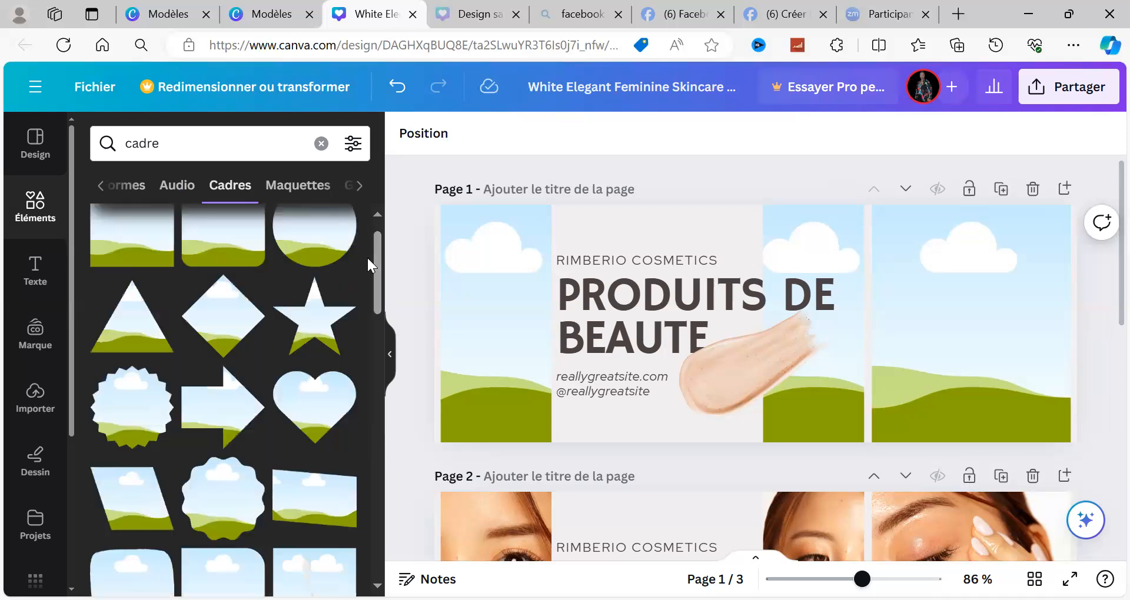
pyautogui.click(379, 221)
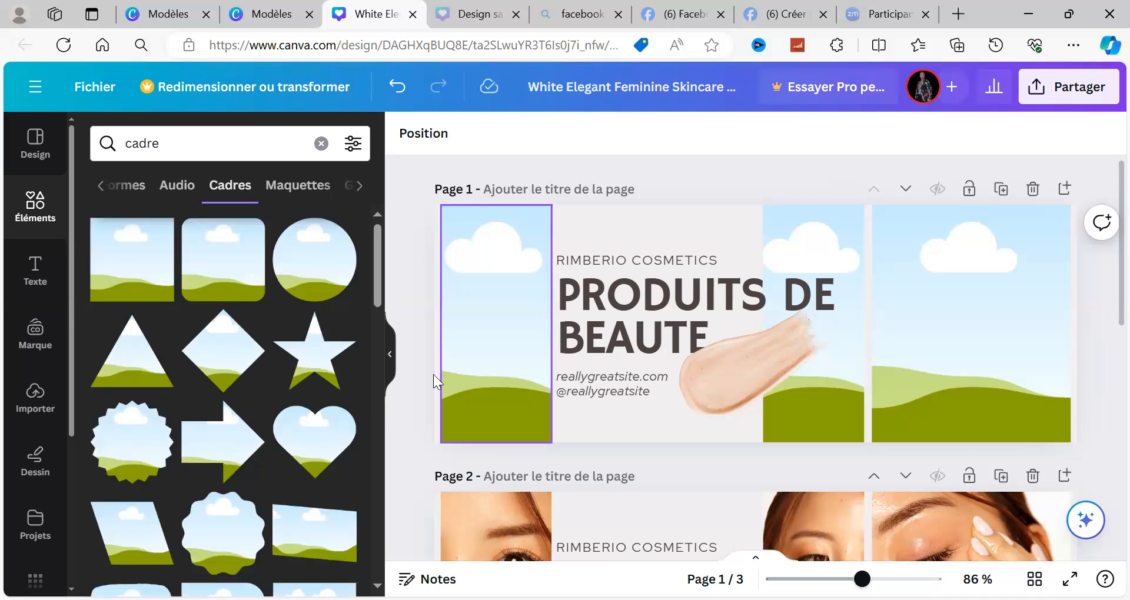
pyautogui.click(377, 432)
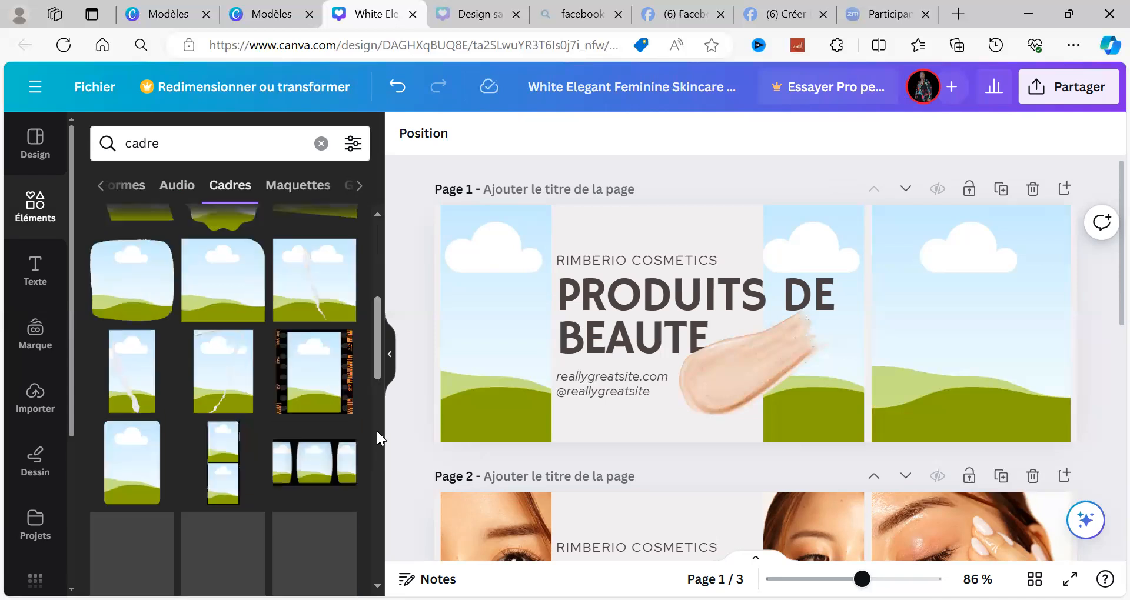
pyautogui.scroll(-5, 377, 433)
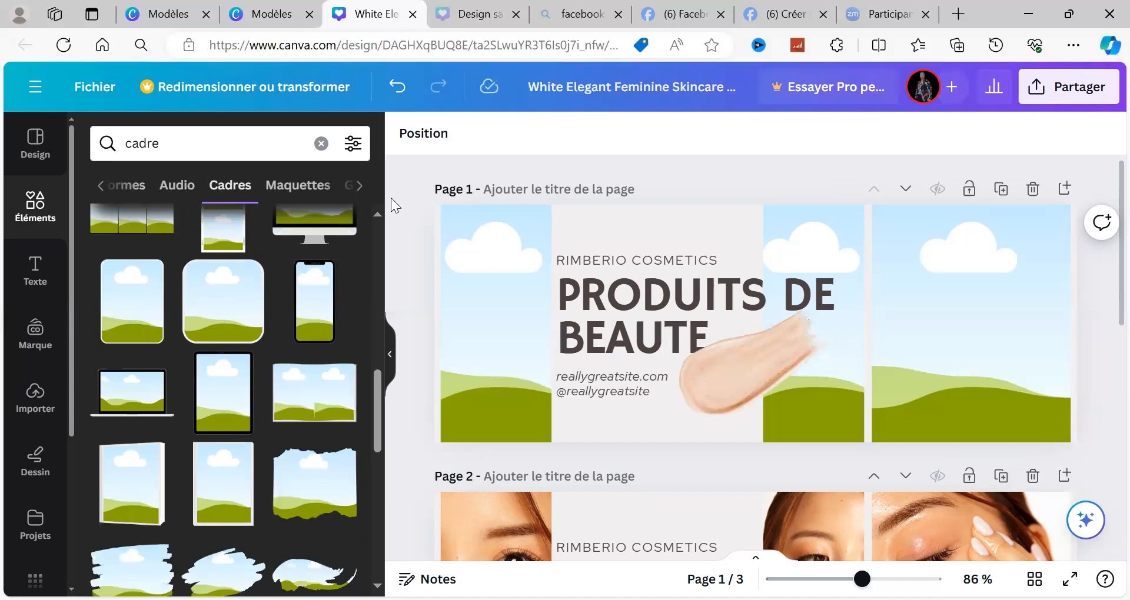
# Step: Search the elements for "VERNIS" and show only the photo results
pyautogui.click(374, 255)
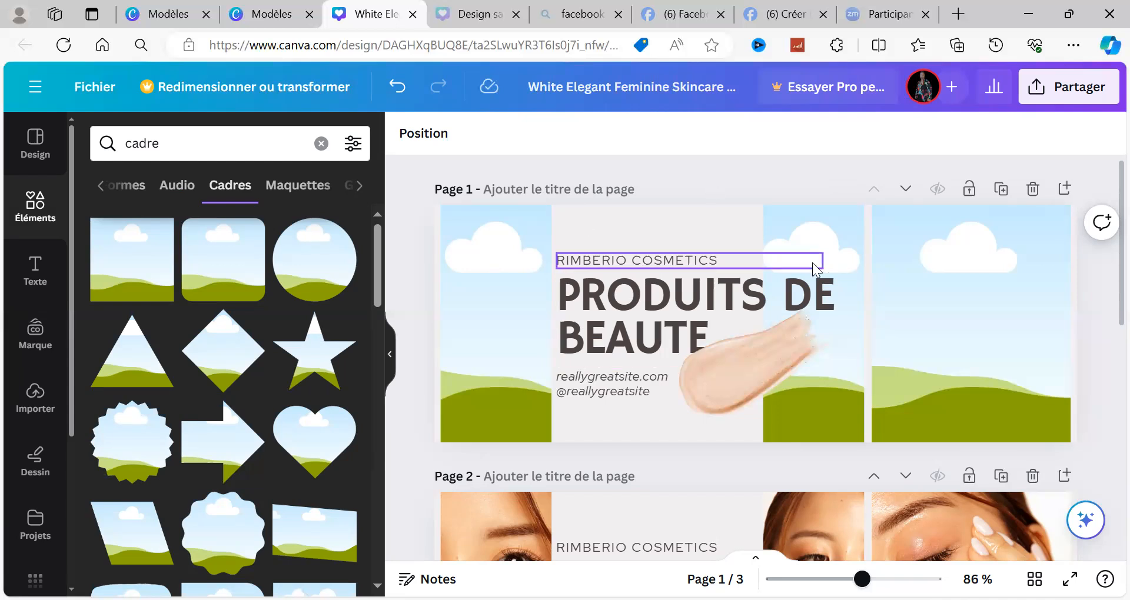
pyautogui.click(494, 244)
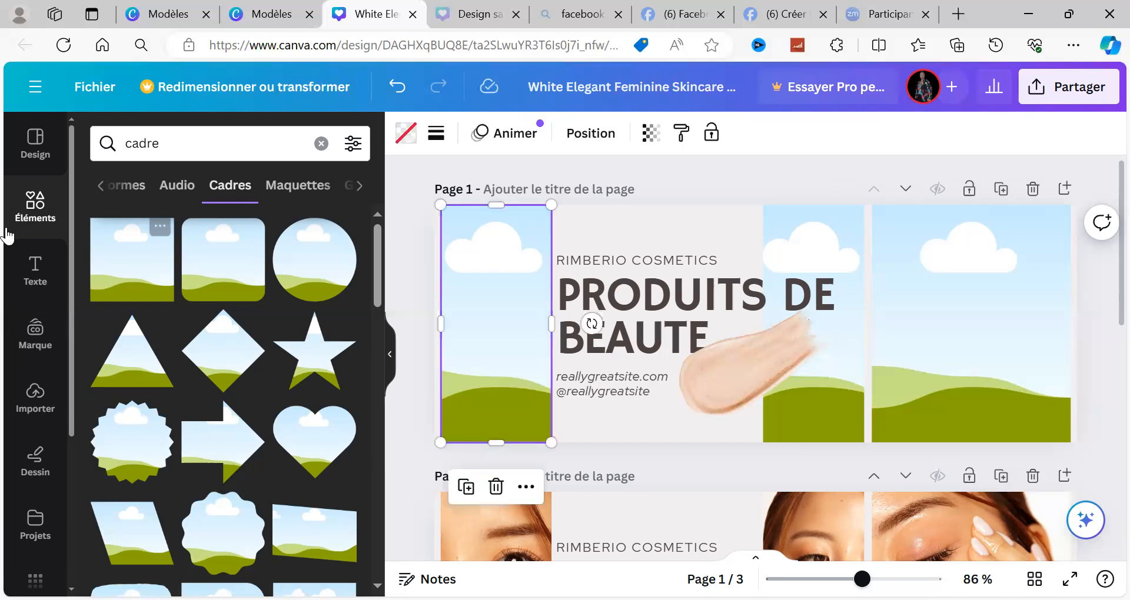
pyautogui.click(168, 144)
pyautogui.press('BackSpace')
pyautogui.press('BackSpace')
pyautogui.press('BackSpace')
pyautogui.press('BackSpace')
pyautogui.press('BackSpace')
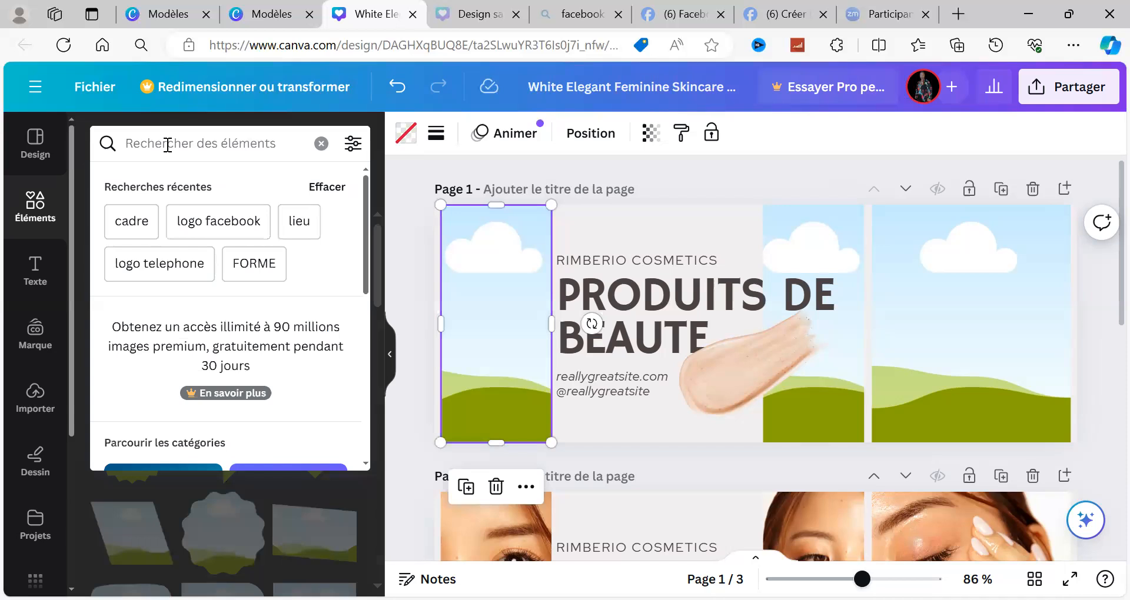
pyautogui.write('V')
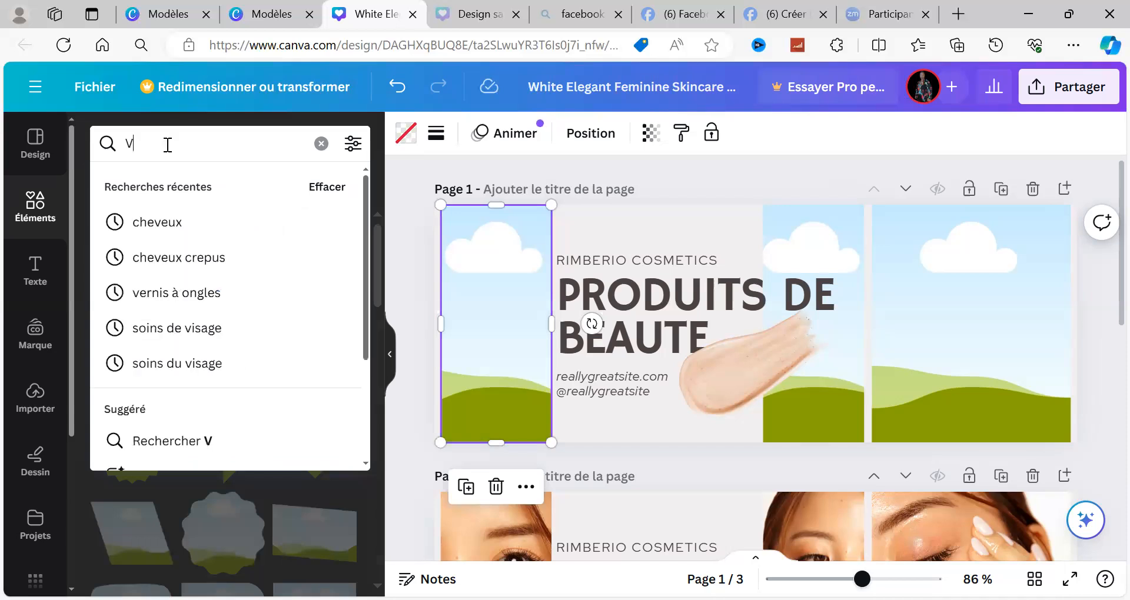
pyautogui.write('ERNIS')
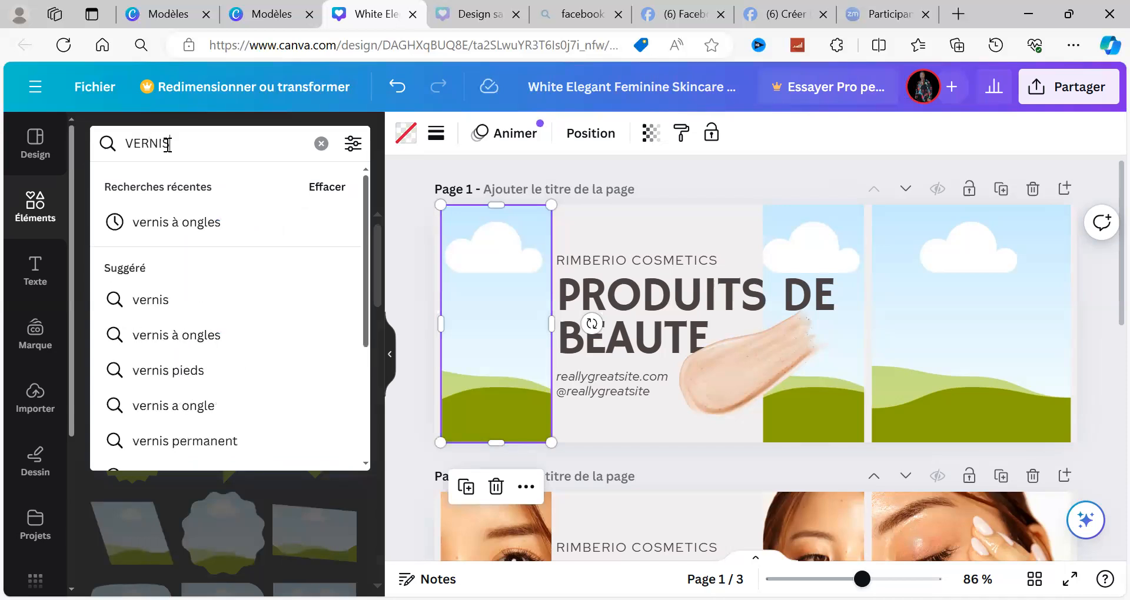
pyautogui.press('Return')
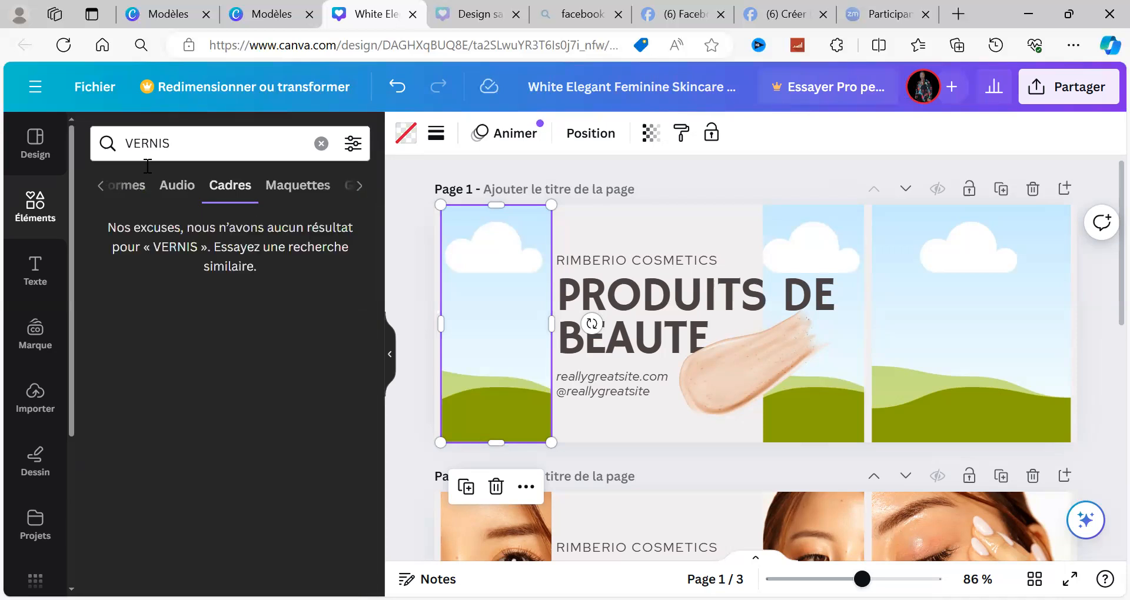
pyautogui.click(129, 189)
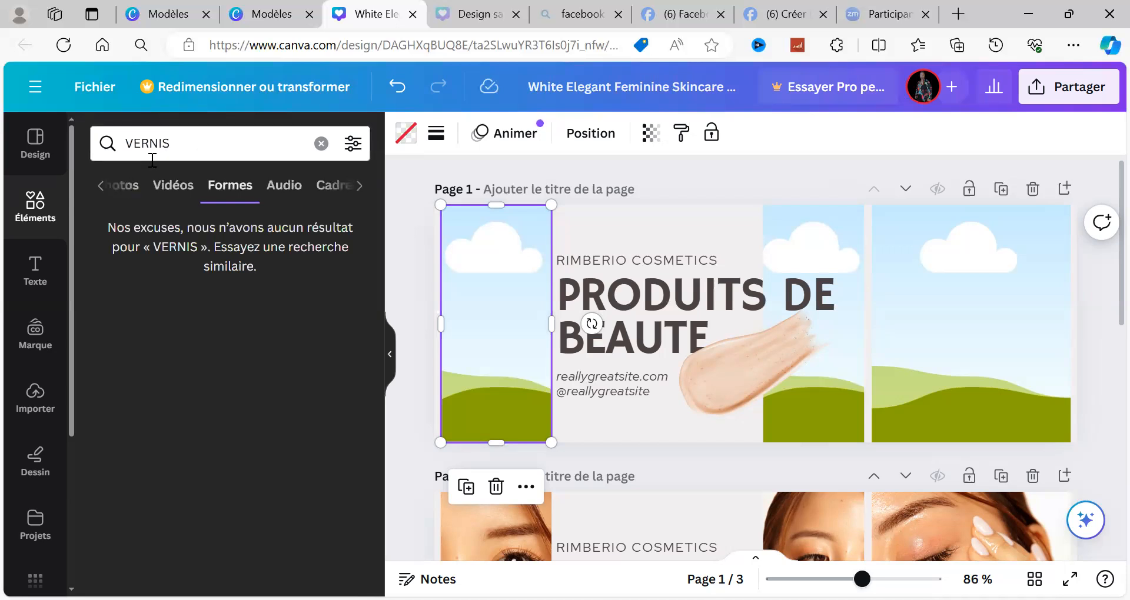
pyautogui.click(130, 189)
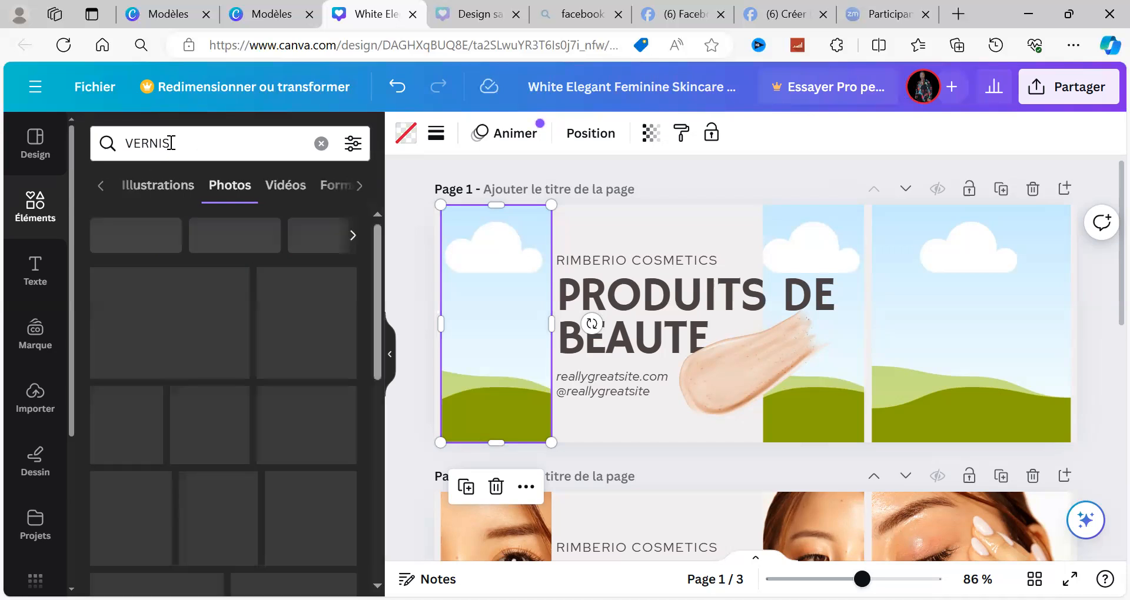
# Step: Refine the photo search to "vernis à ongles"
pyautogui.click(170, 143)
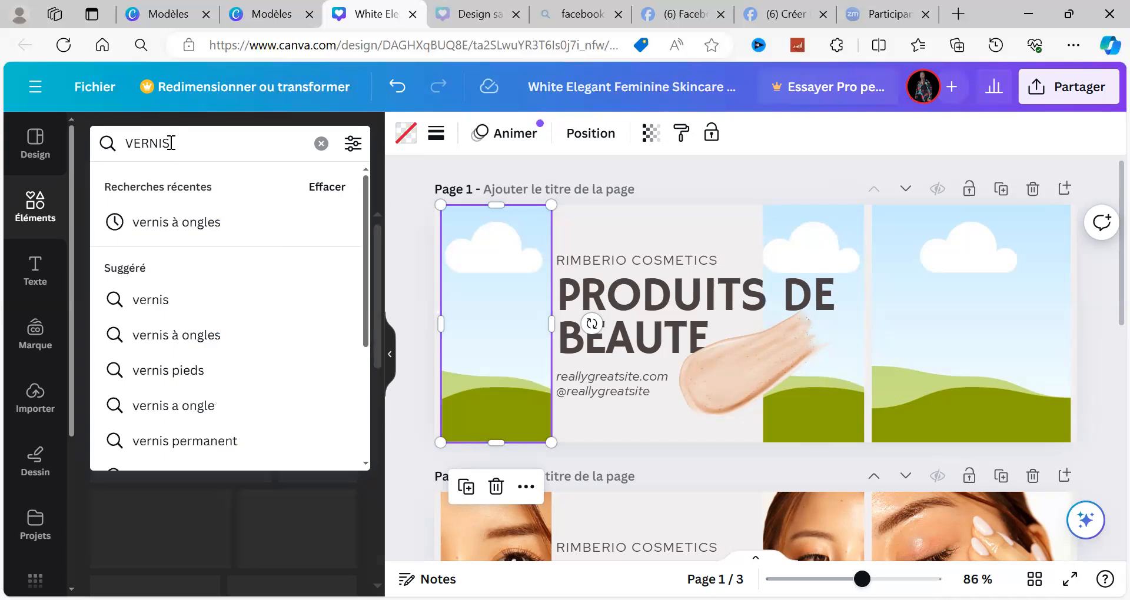
pyautogui.press('BackSpace')
pyautogui.press('BackSpace')
pyautogui.press('BackSpace')
pyautogui.press('BackSpace')
pyautogui.press('BackSpace')
pyautogui.press('BackSpace')
pyautogui.write('VE')
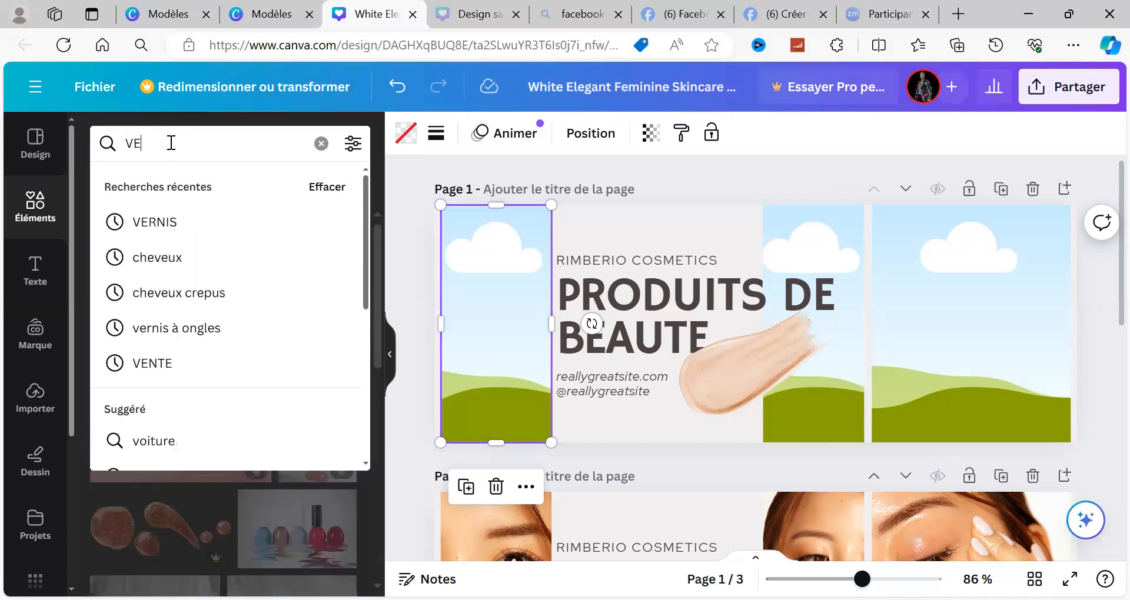
pyautogui.write('RNIS')
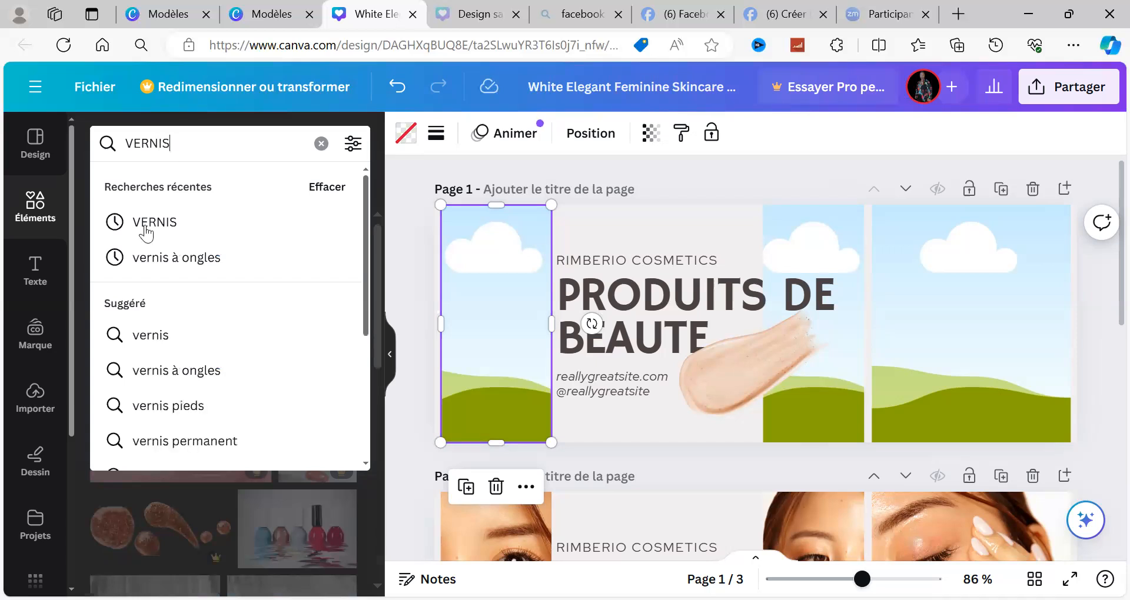
pyautogui.click(154, 256)
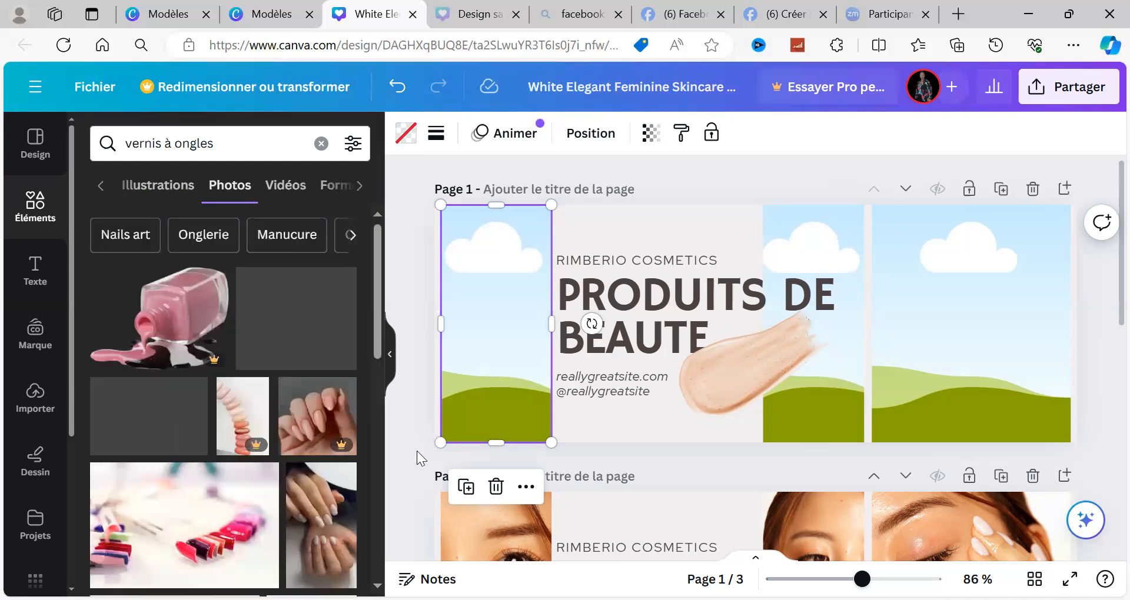
# Step: Add the blurred photo of red and purple nail polish samples and fit it into page 1's first frame
pyautogui.click(206, 523)
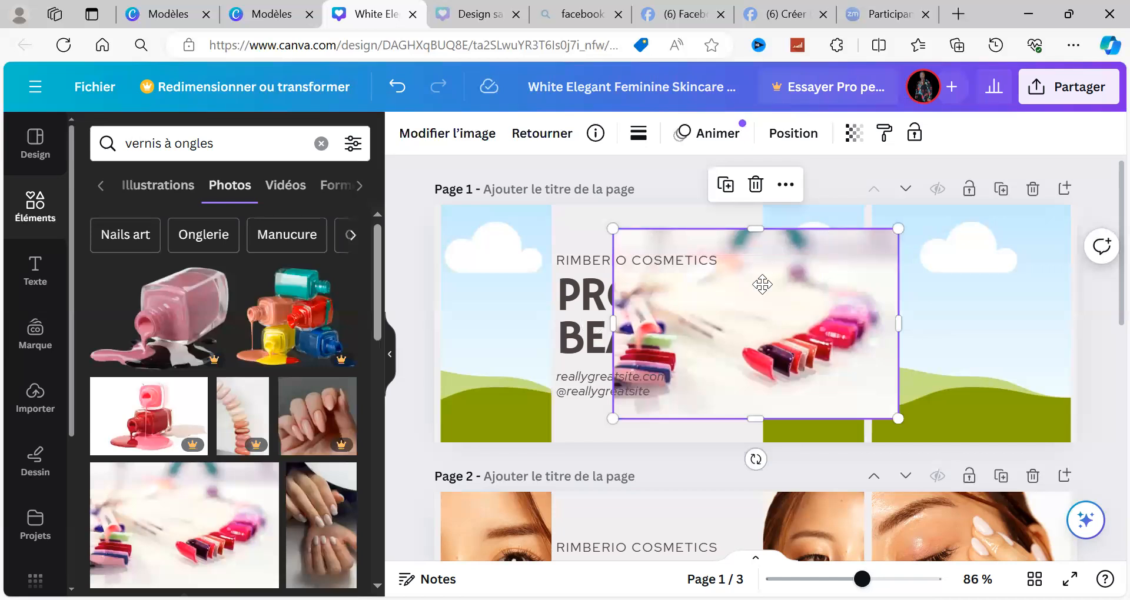
pyautogui.moveTo(795, 289); pyautogui.dragTo(748, 329)
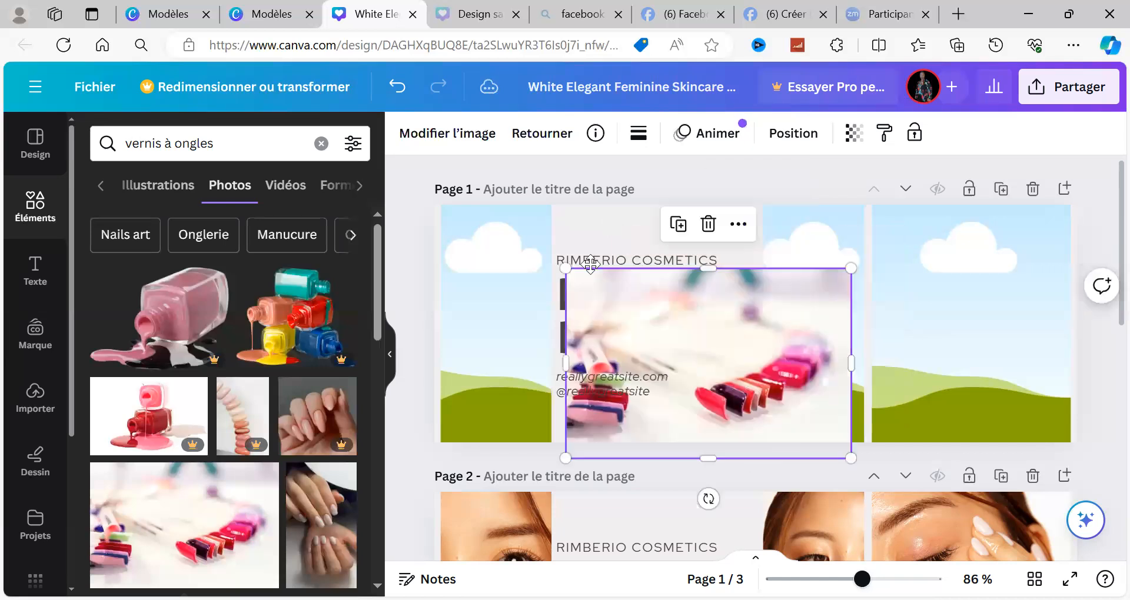
pyautogui.moveTo(590, 265); pyautogui.dragTo(575, 227)
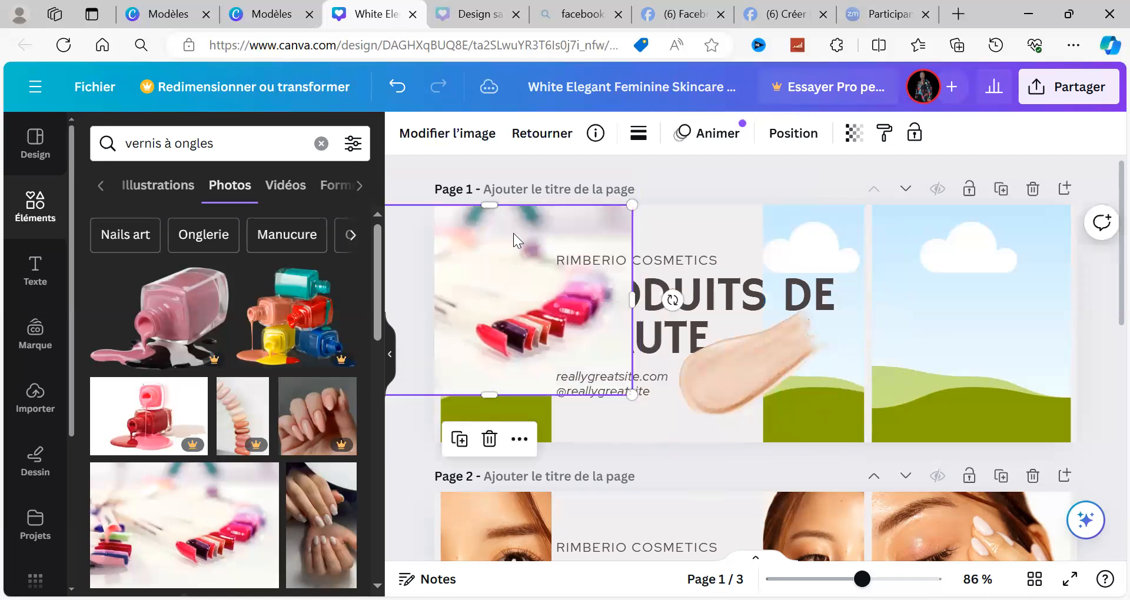
pyautogui.moveTo(550, 321); pyautogui.dragTo(510, 228)
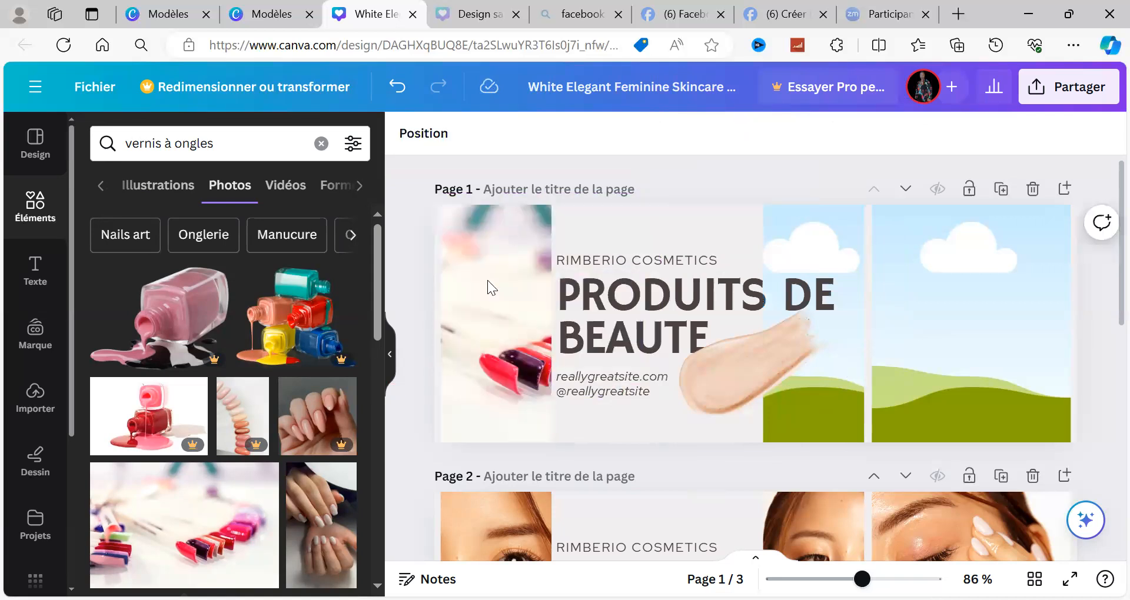
# Step: Add the photo of five nail polish bottles reflected in water and fit it into the large empty frame on page 1
pyautogui.scroll(-5, 372, 408)
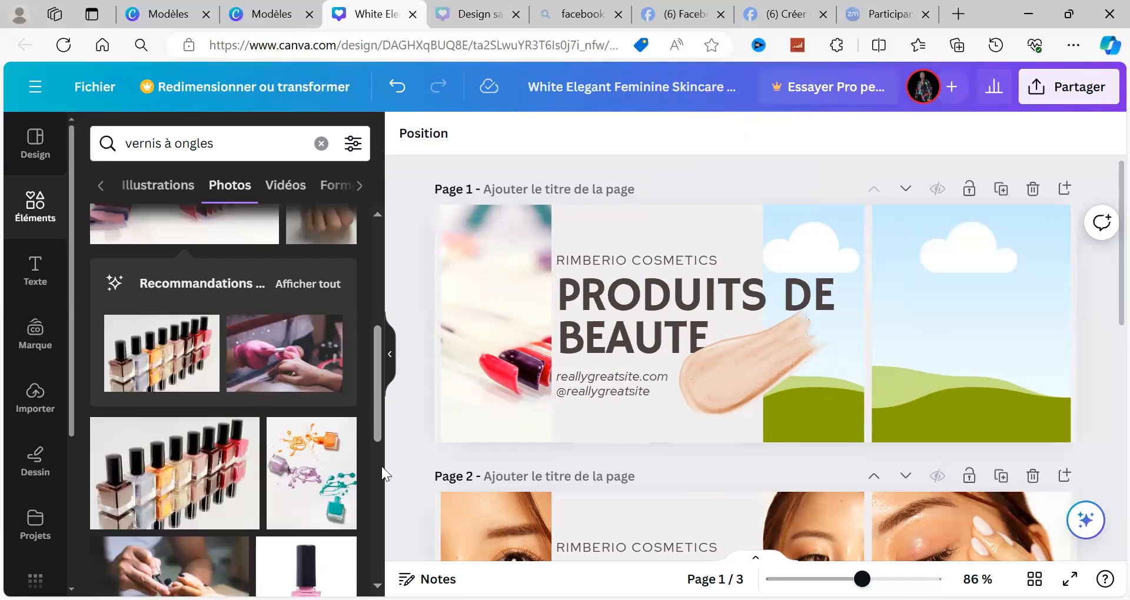
pyautogui.scroll(-5, 381, 467)
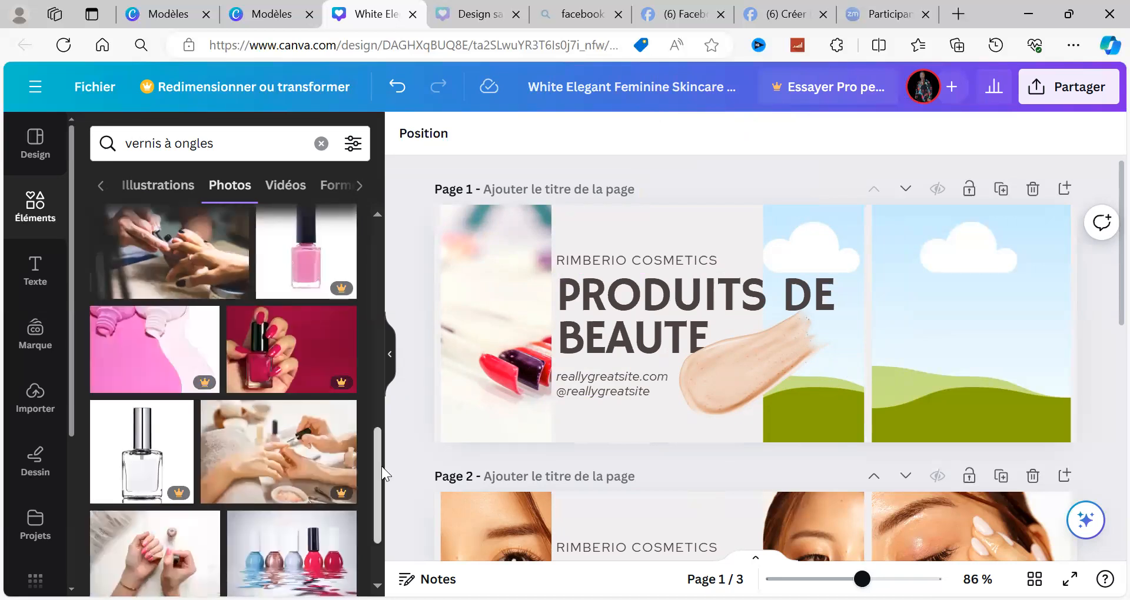
pyautogui.click(316, 559)
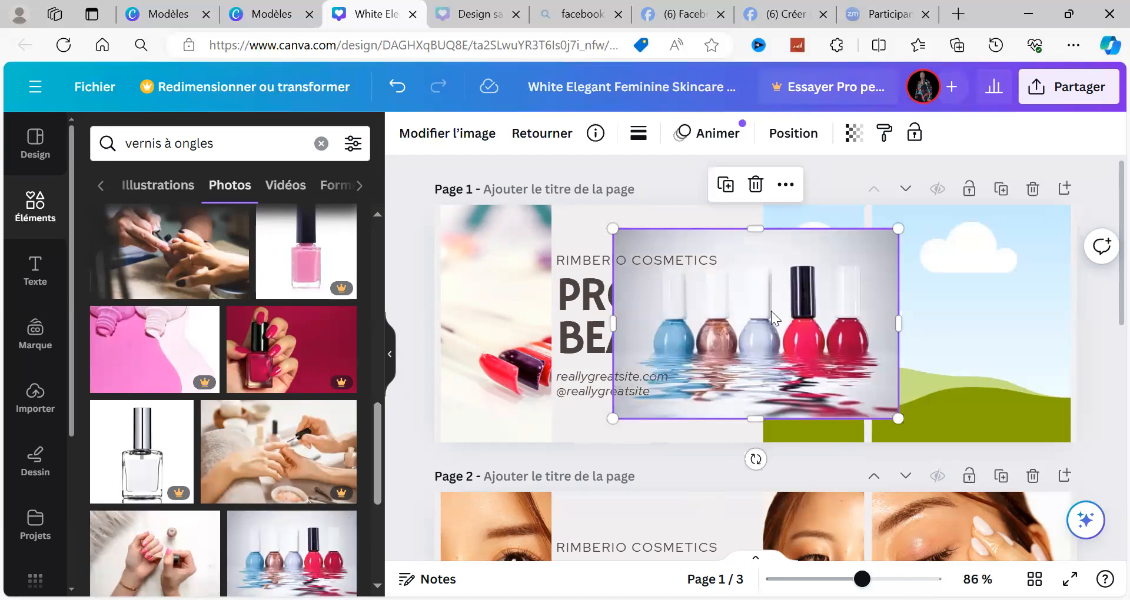
pyautogui.moveTo(771, 311); pyautogui.dragTo(988, 284)
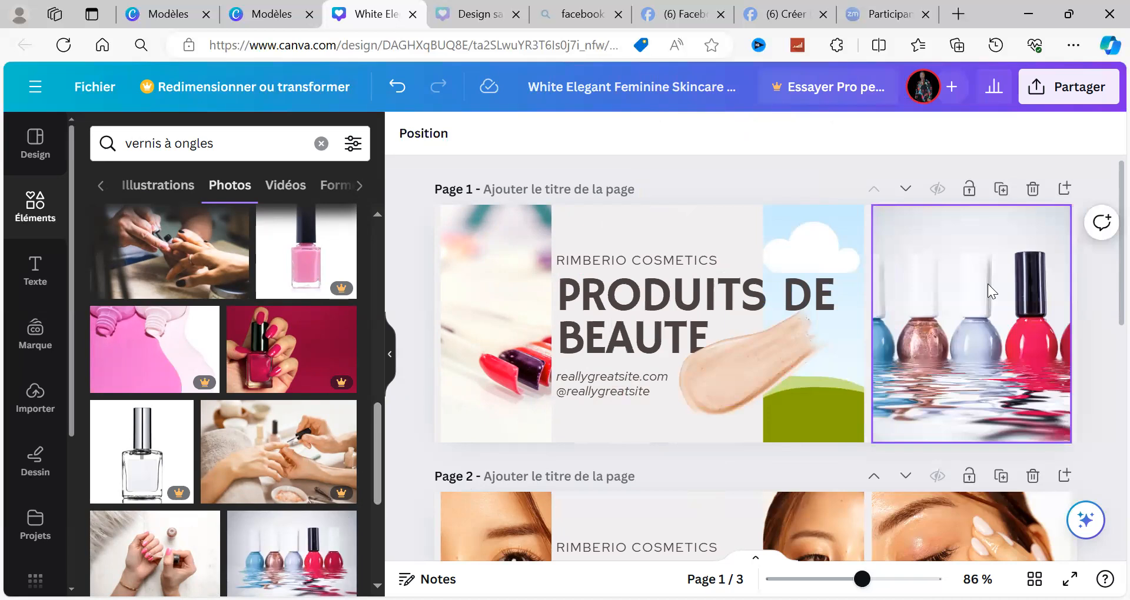
pyautogui.click(614, 437)
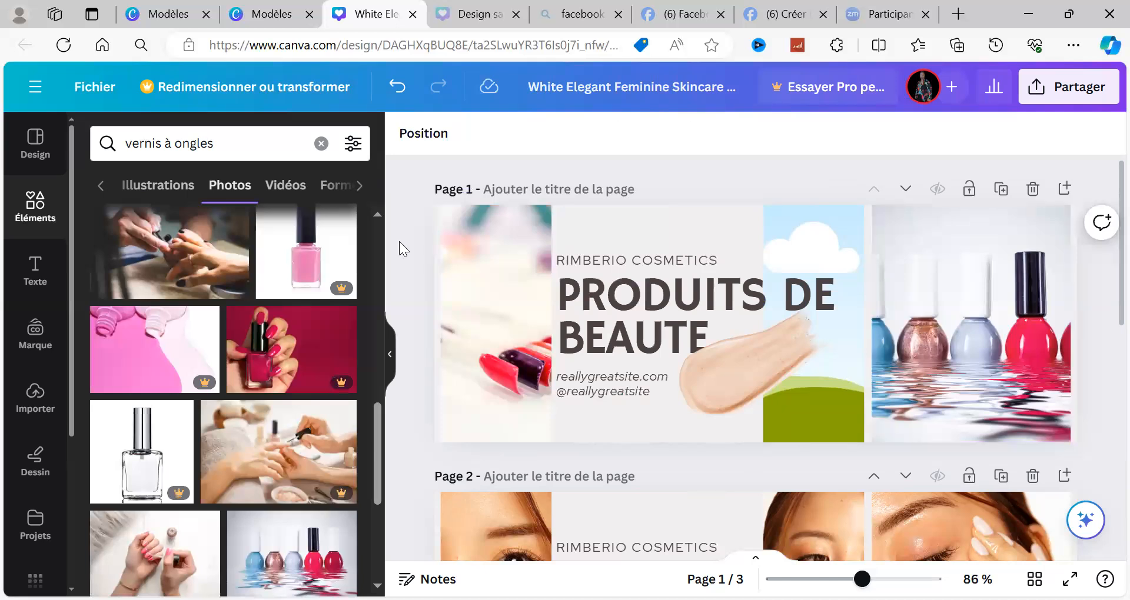
# Step: Replace the nail polish sample photo in page 1's first frame with the photo of hands with yellow and green nails
pyautogui.click(471, 243)
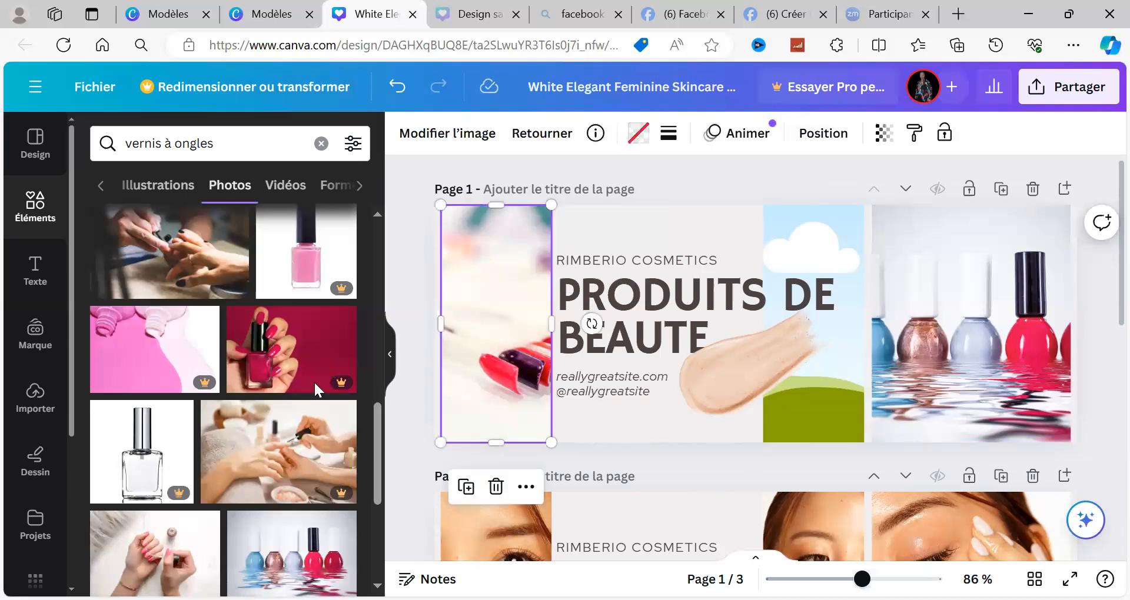
pyautogui.click(376, 539)
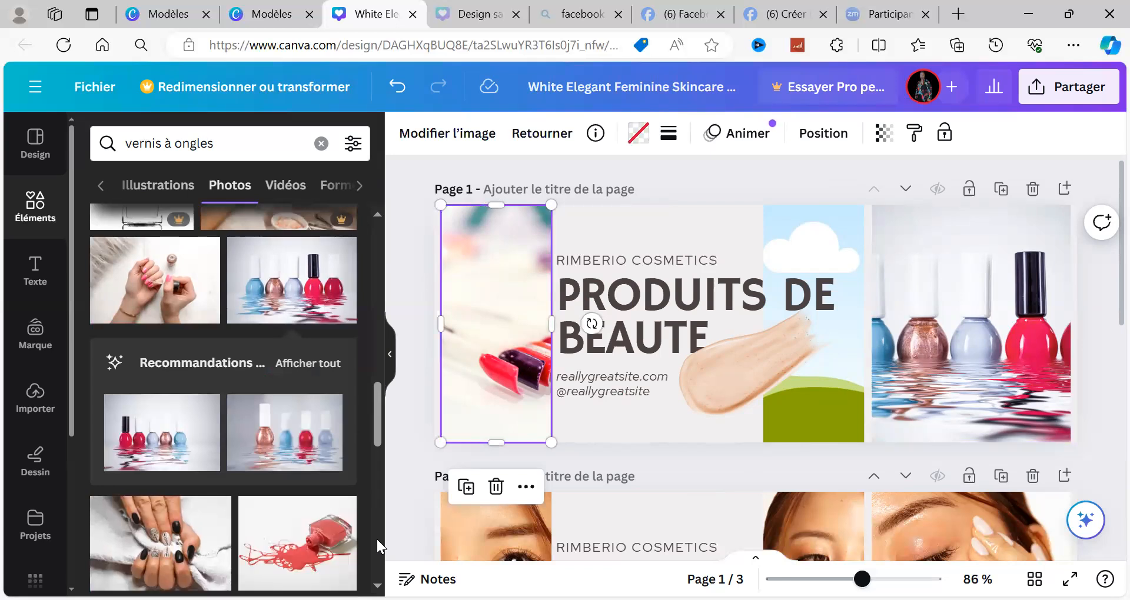
pyautogui.click(377, 539)
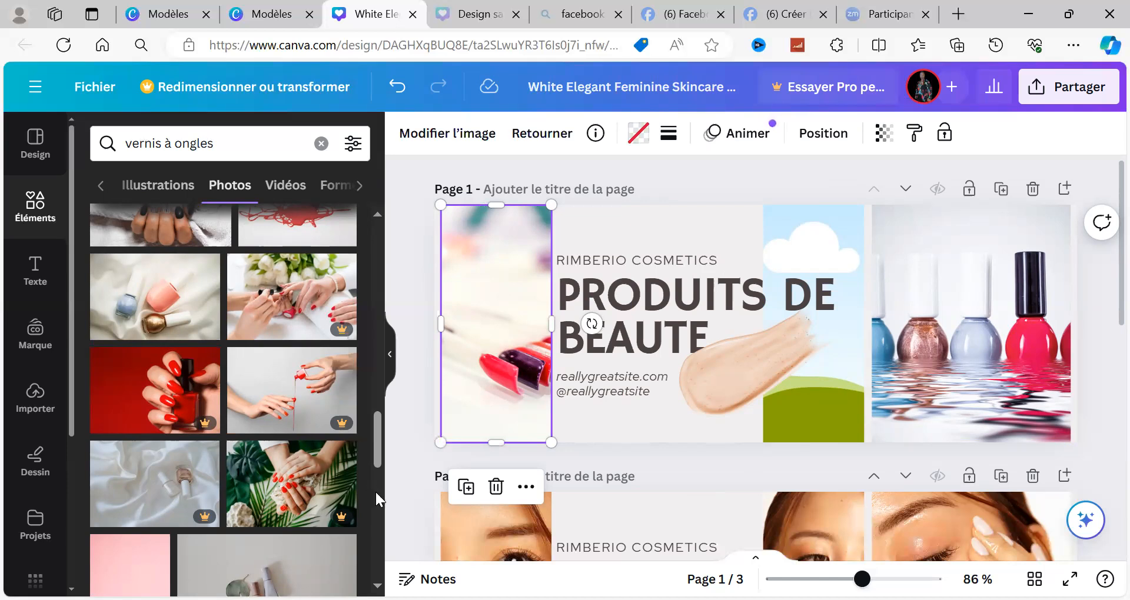
pyautogui.scroll(-5, 376, 496)
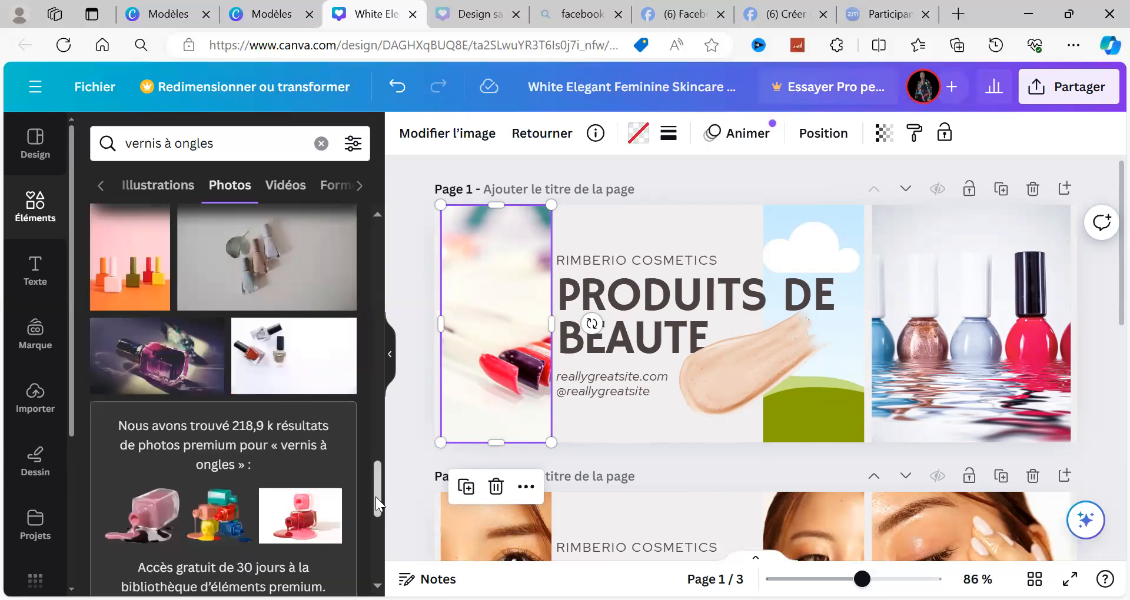
pyautogui.scroll(-5, 376, 535)
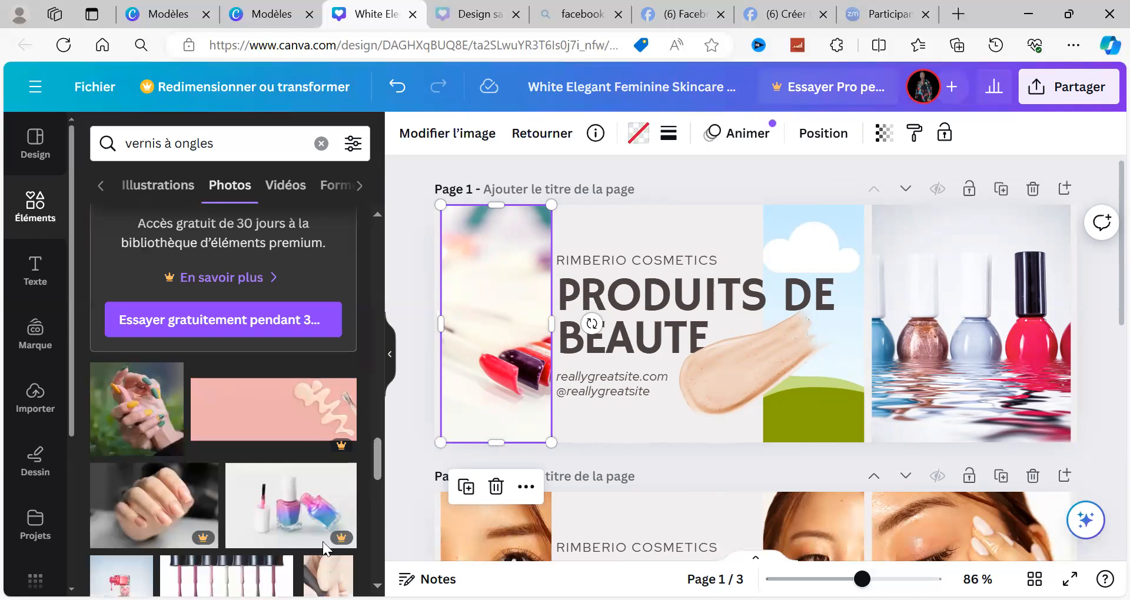
pyautogui.click(141, 434)
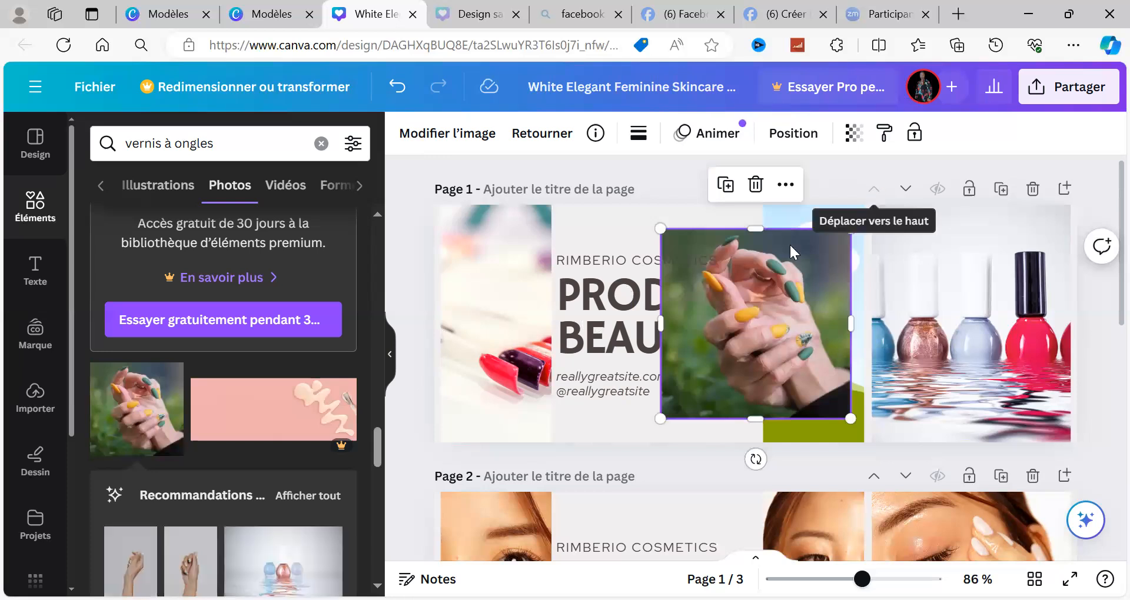
pyautogui.moveTo(701, 247); pyautogui.dragTo(509, 281)
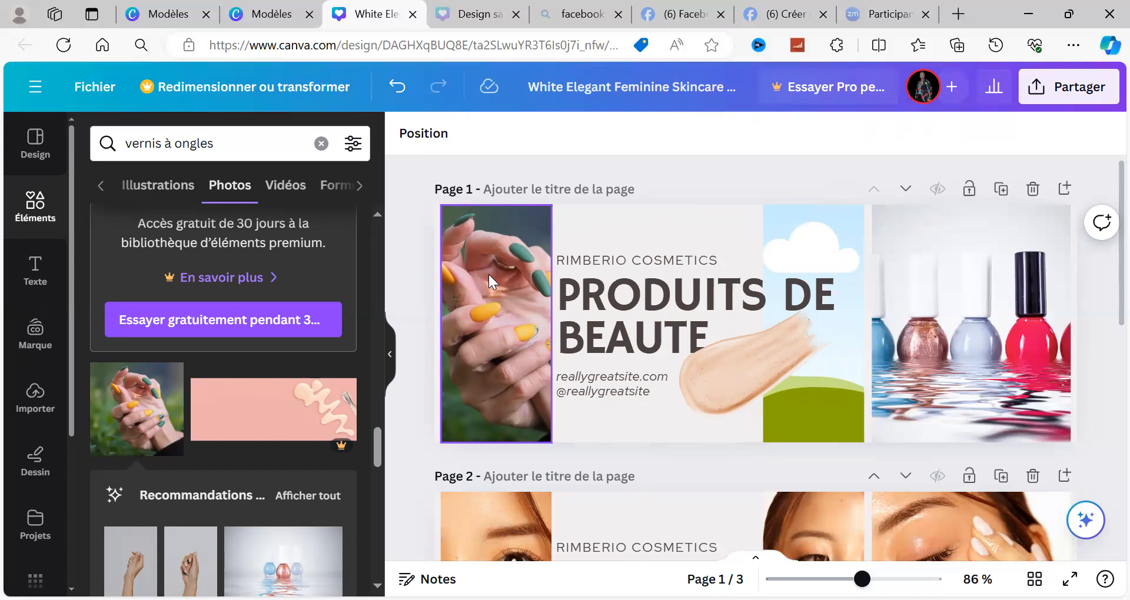
# Step: Duplicate the empty middle frame on page 1 over the heading text, and delete the copy
pyautogui.click(768, 217)
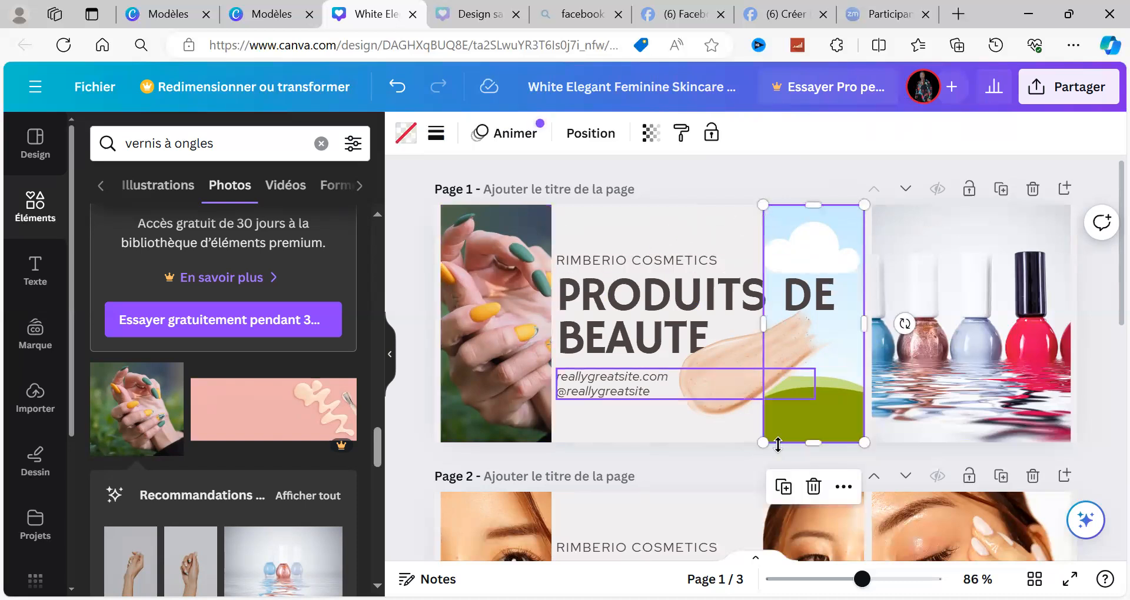
pyautogui.click(783, 487)
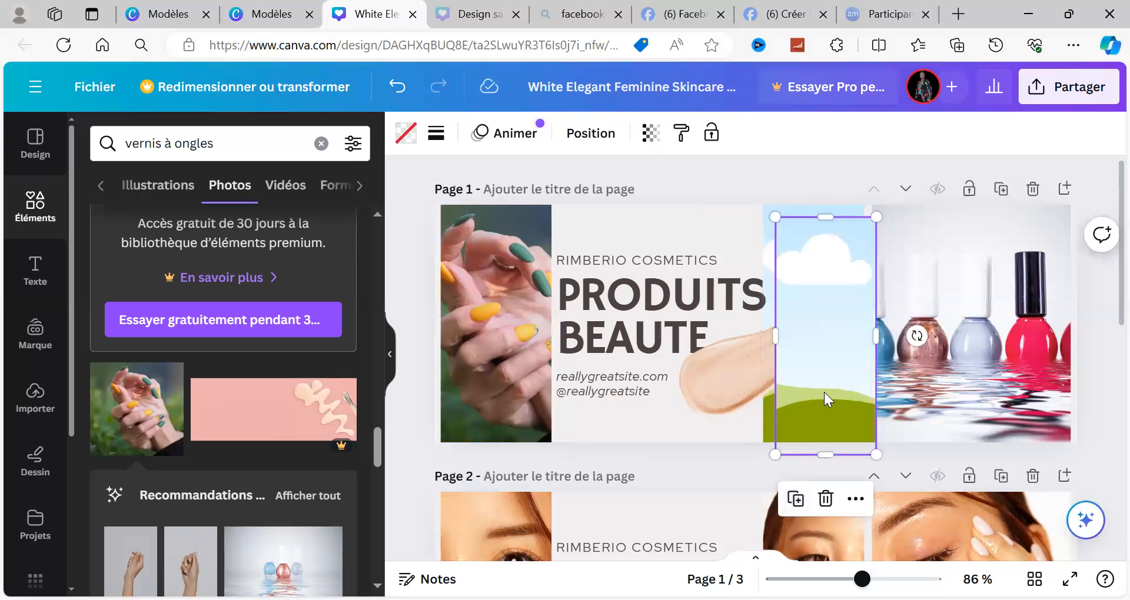
pyautogui.moveTo(824, 392); pyautogui.dragTo(689, 384)
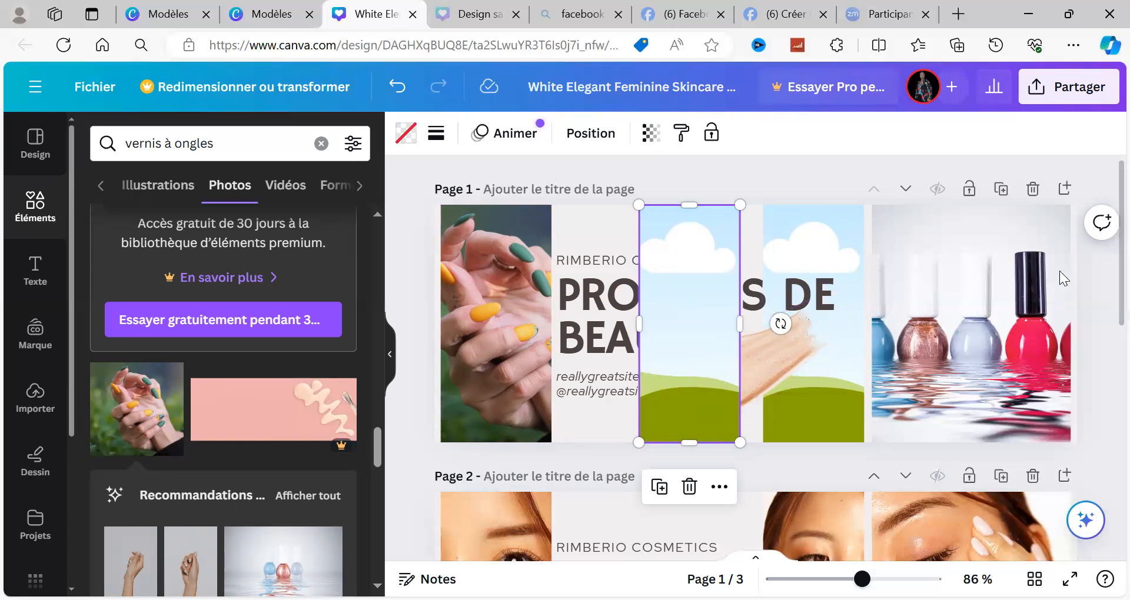
pyautogui.click(994, 299)
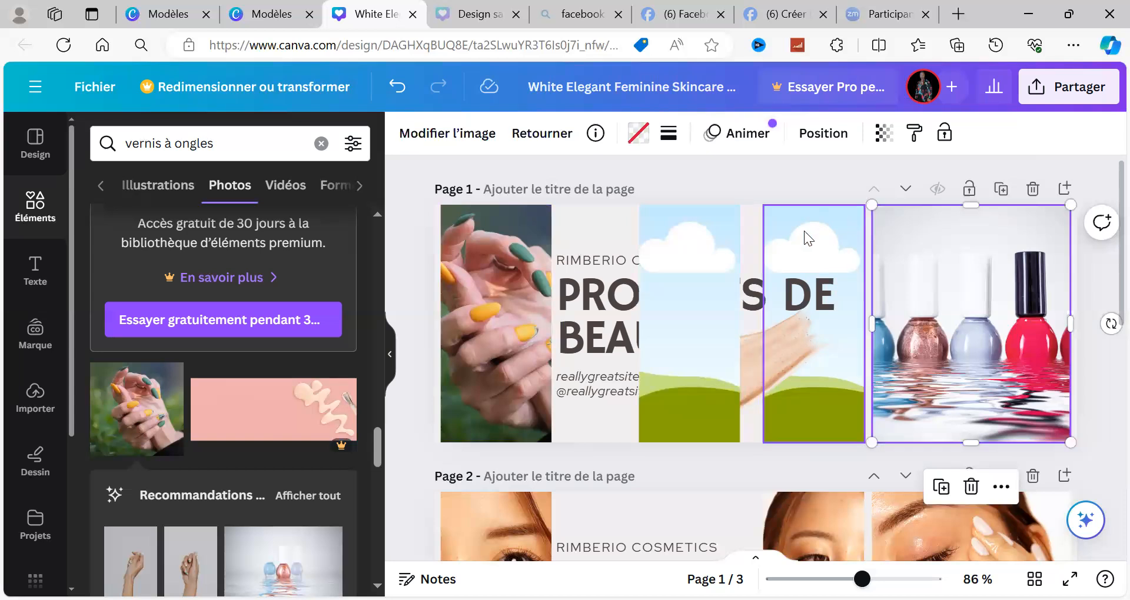
pyautogui.click(720, 233)
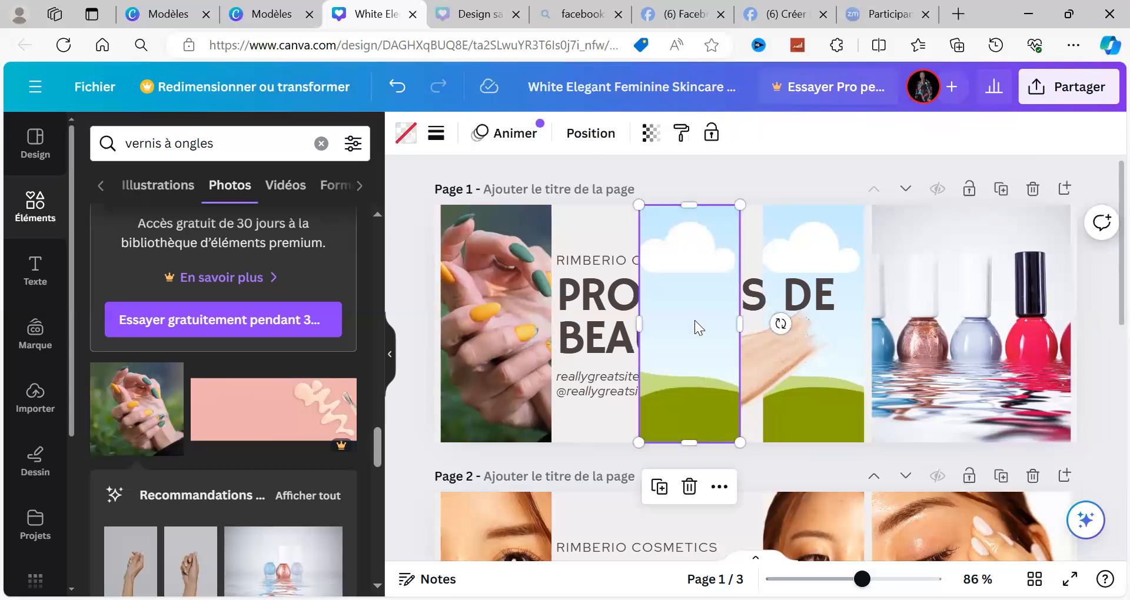
pyautogui.click(689, 487)
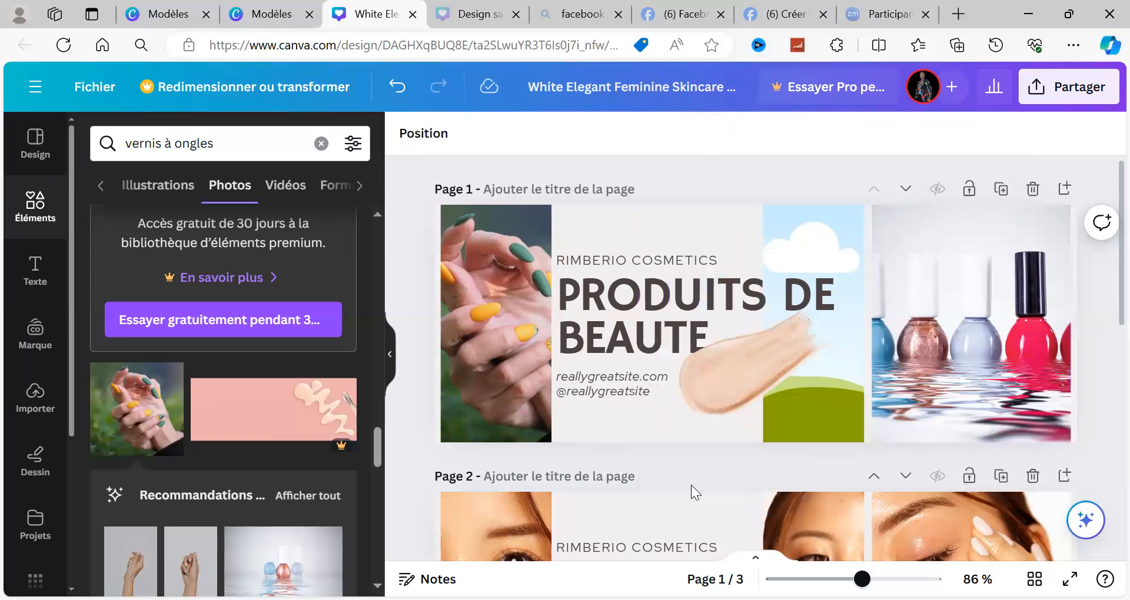
# Step: Delete the empty middle frame behind the heading on page 1
pyautogui.click(838, 256)
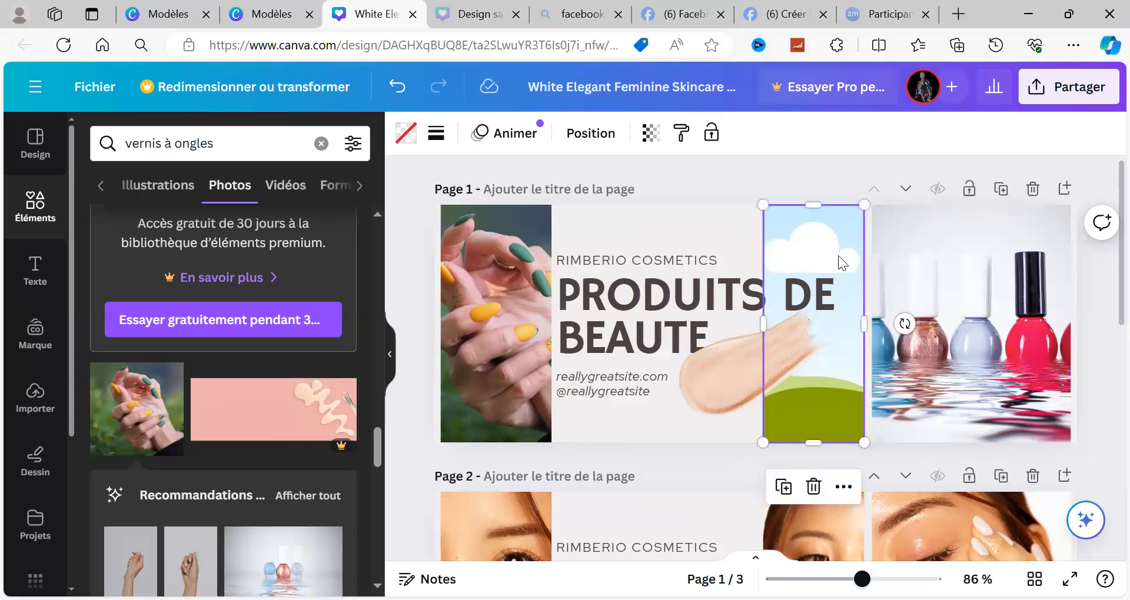
pyautogui.click(814, 489)
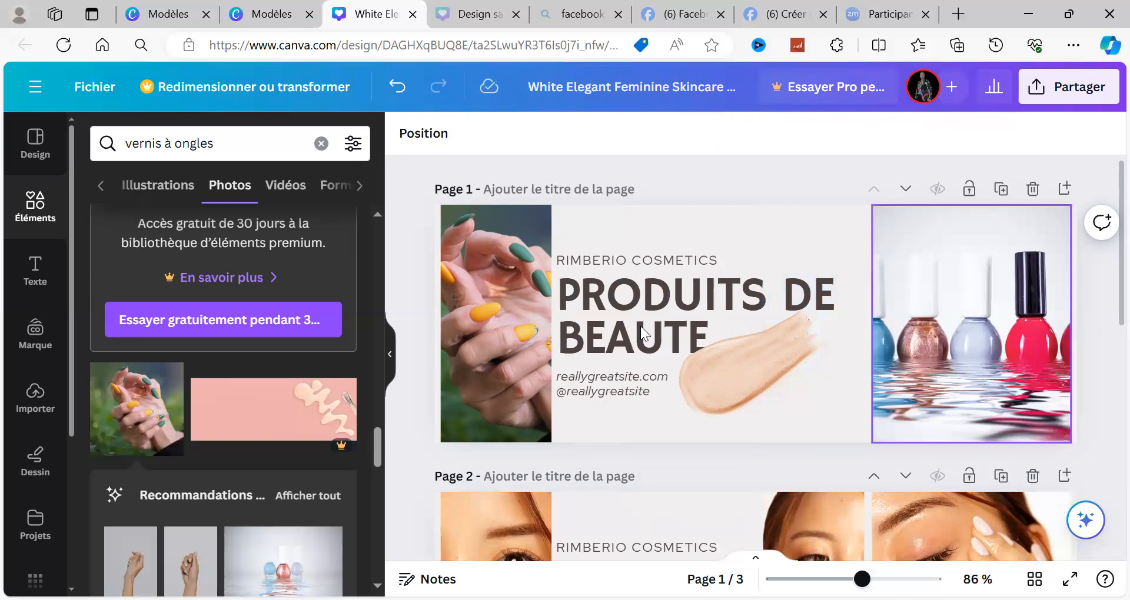
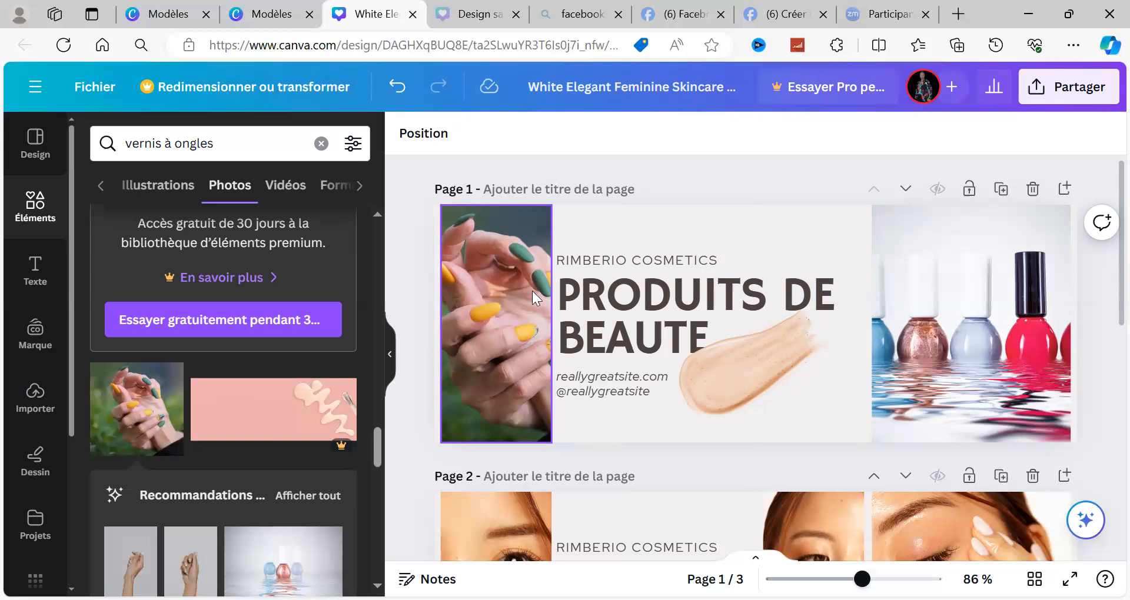
# Step: Compare the reworked page 1 banner with the original skincare layout on page 2
pyautogui.click(584, 219)
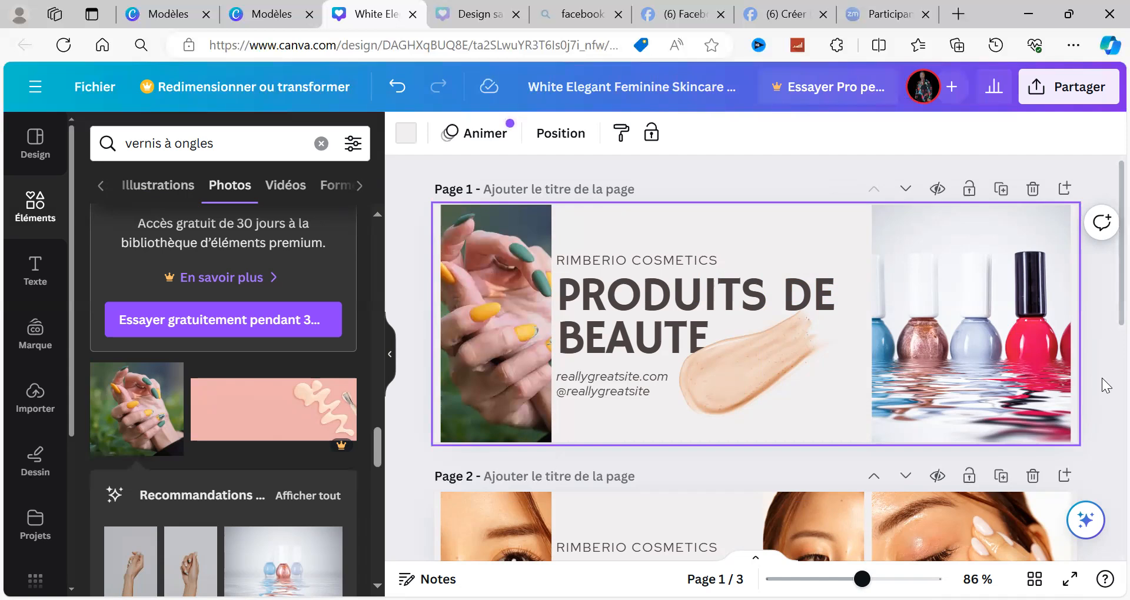
pyautogui.scroll(-3, 1107, 389)
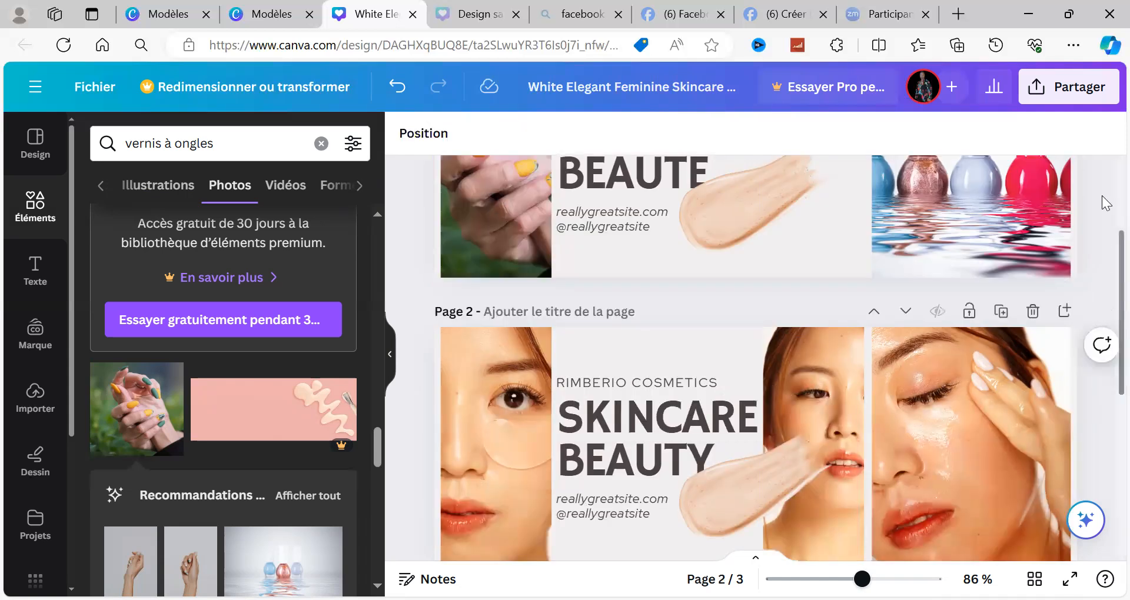
pyautogui.scroll(3, 1105, 203)
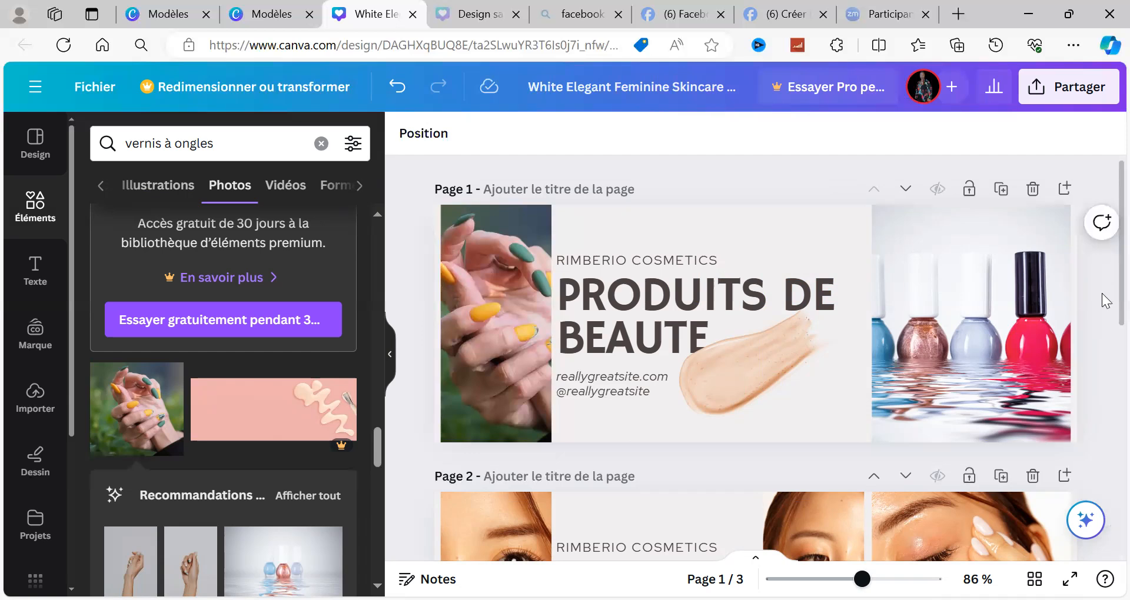
pyautogui.scroll(-3, 1106, 350)
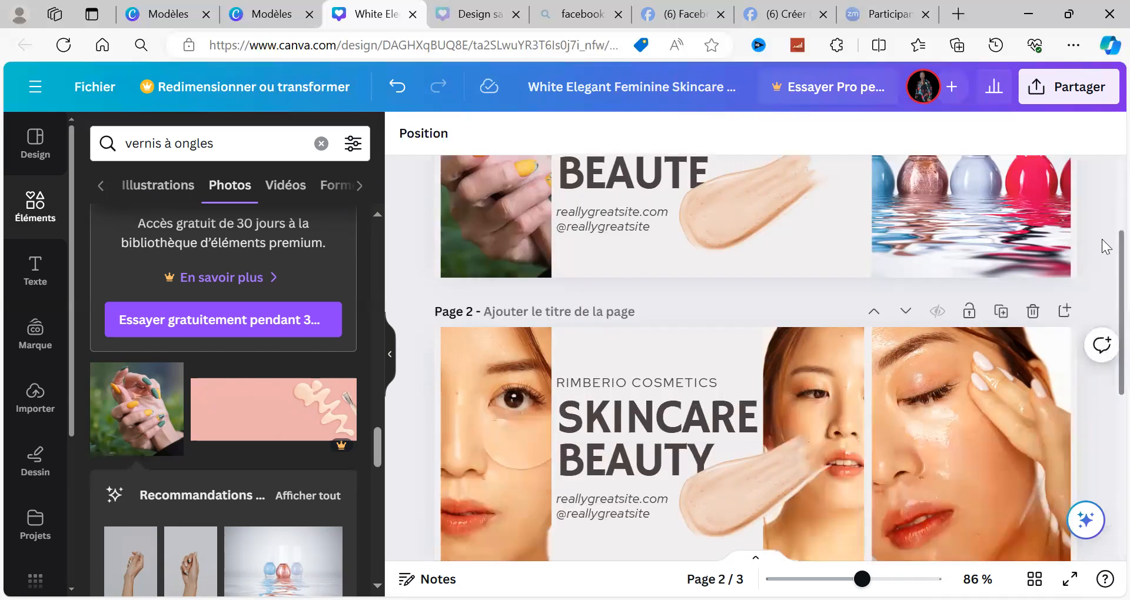
pyautogui.scroll(3, 1106, 227)
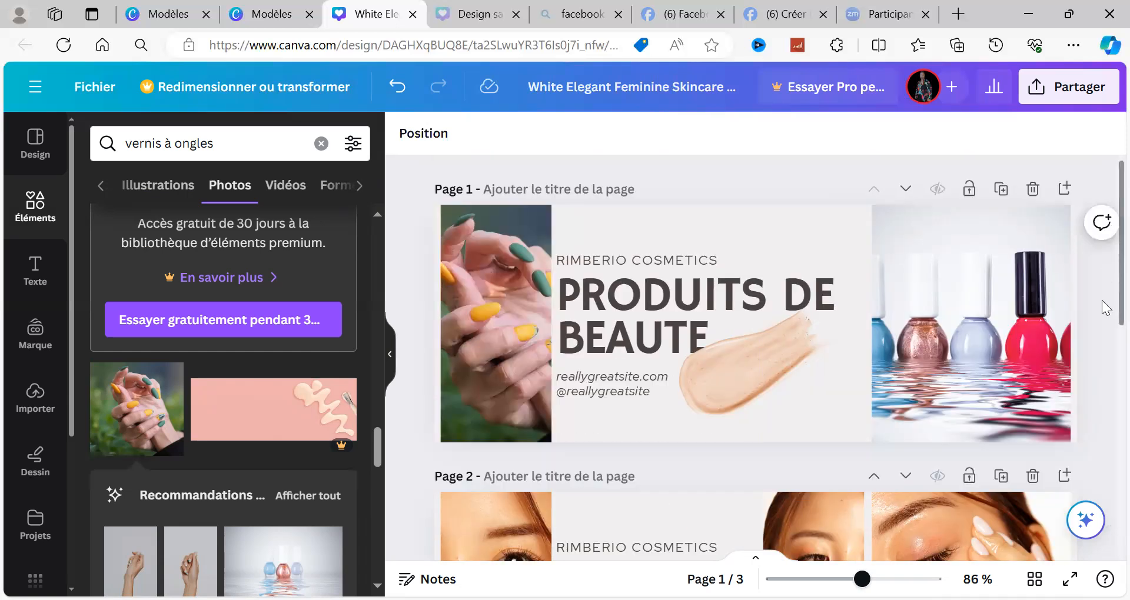
pyautogui.scroll(-3, 1102, 365)
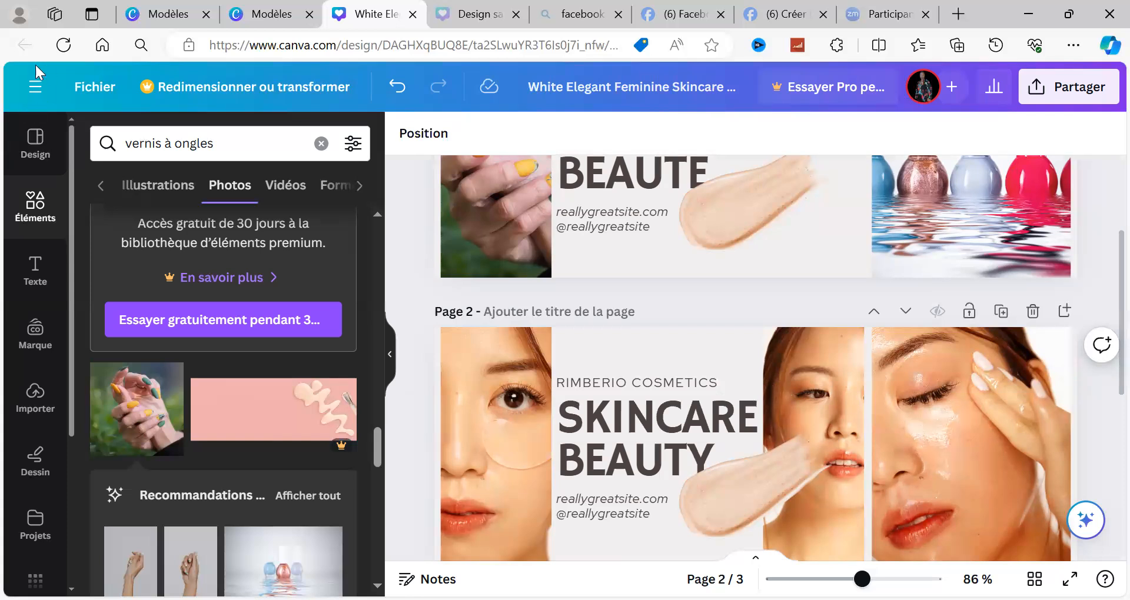
# Step: Leave the banner design for the Canva home page and open the templates gallery
pyautogui.click(35, 93)
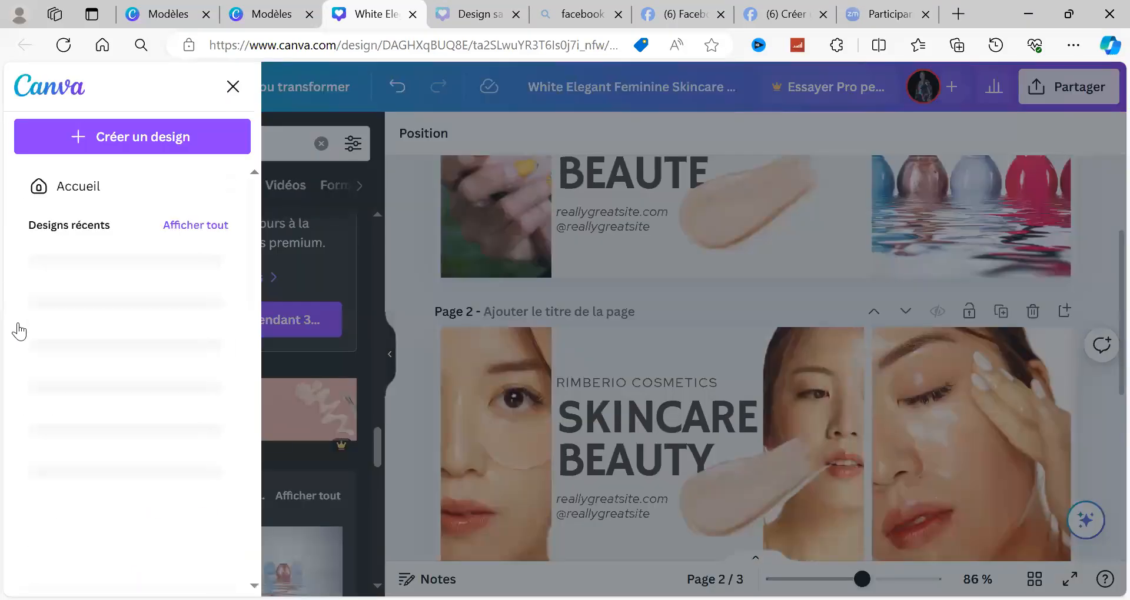
pyautogui.click(106, 194)
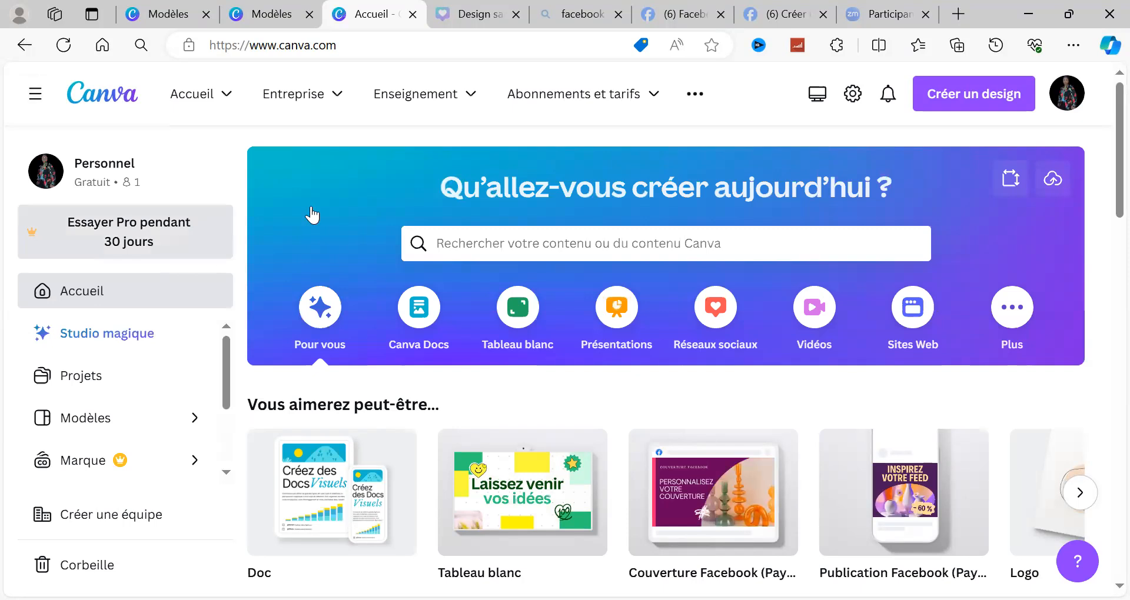
pyautogui.click(83, 389)
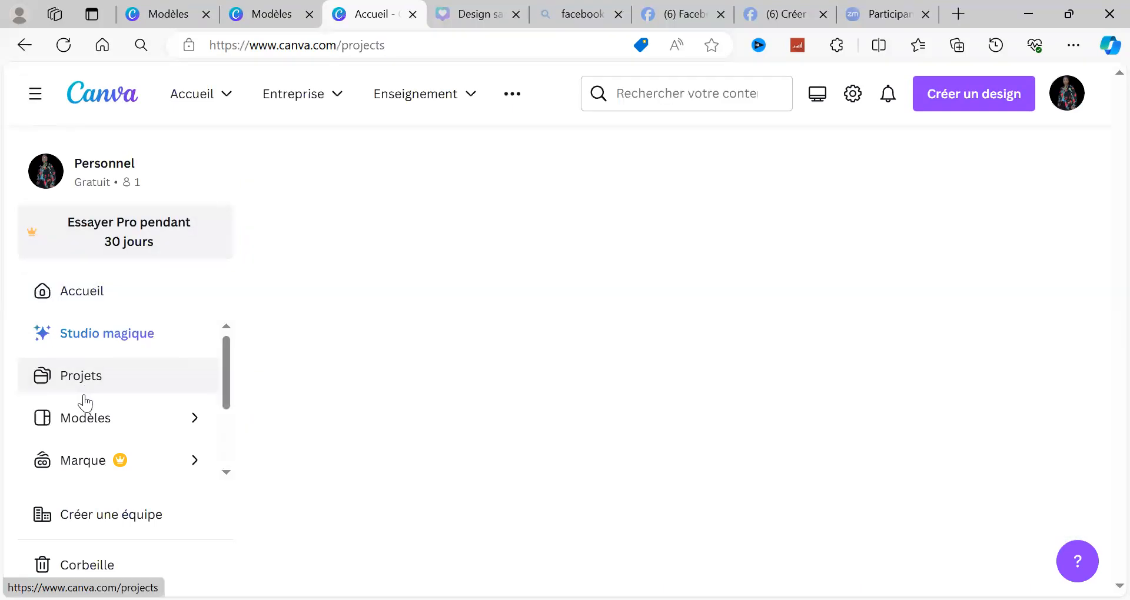
pyautogui.click(84, 416)
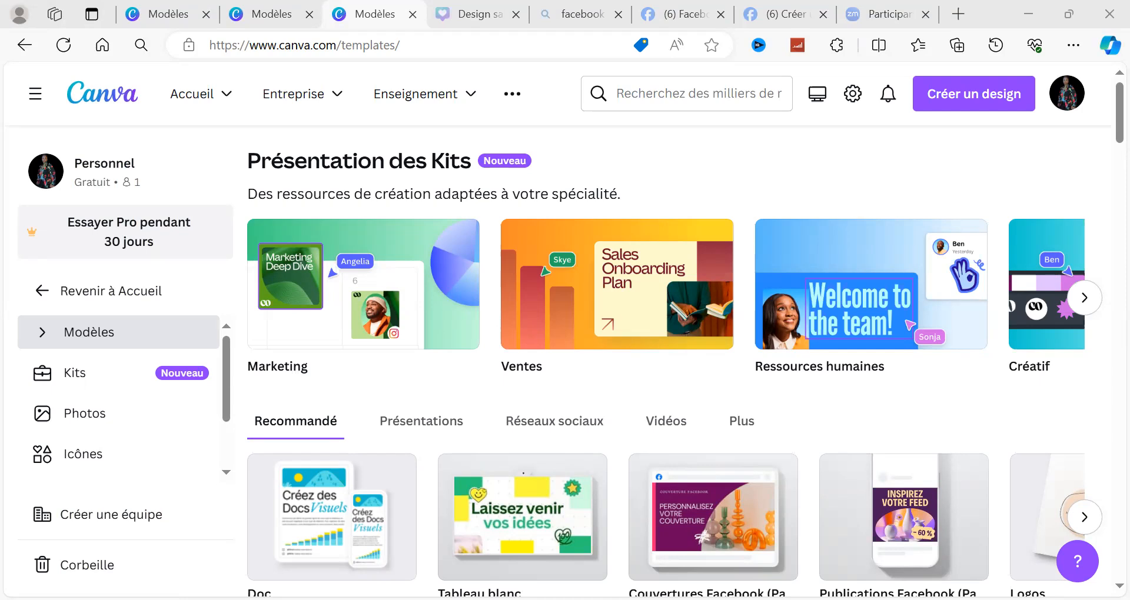
# Step: Search the template gallery for "AFFICHE BEAUTE"
pyautogui.click(599, 24)
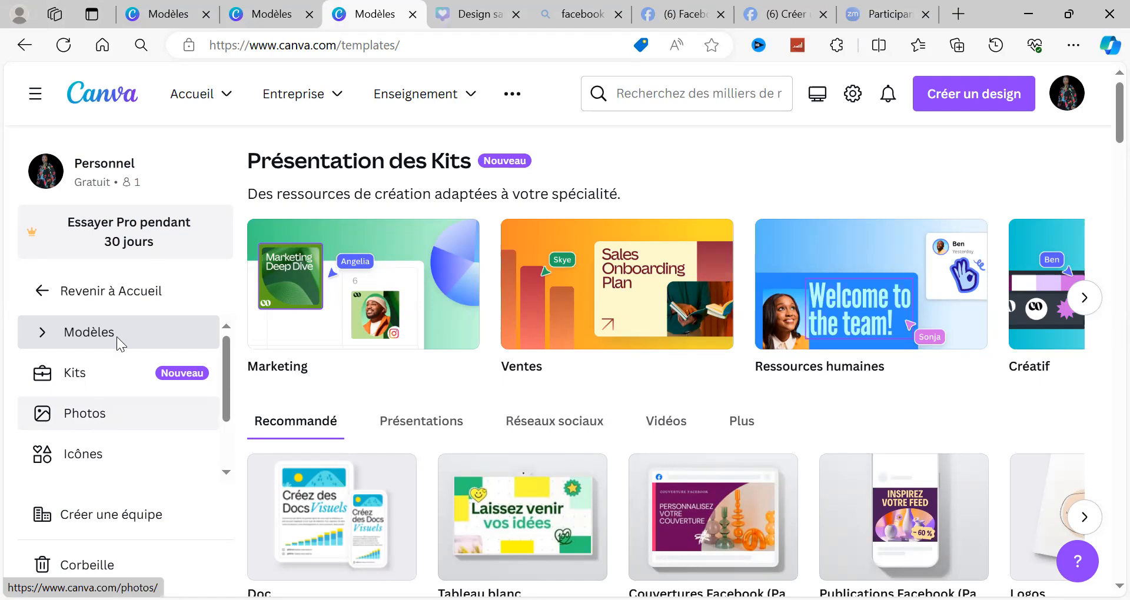
pyautogui.click(630, 93)
pyautogui.write('AFFIC')
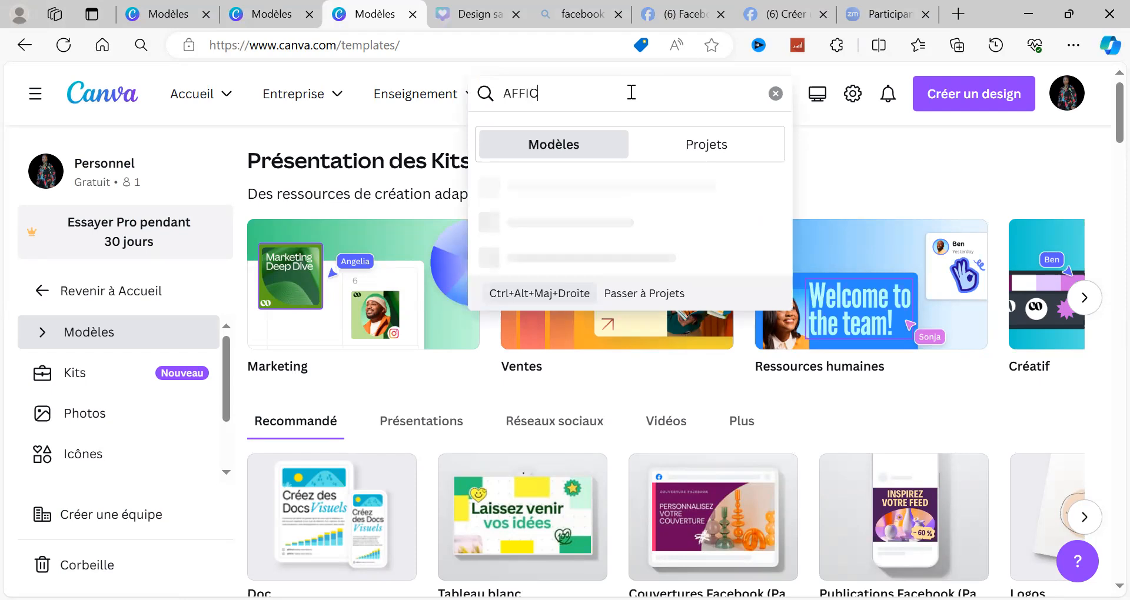
pyautogui.write('HE')
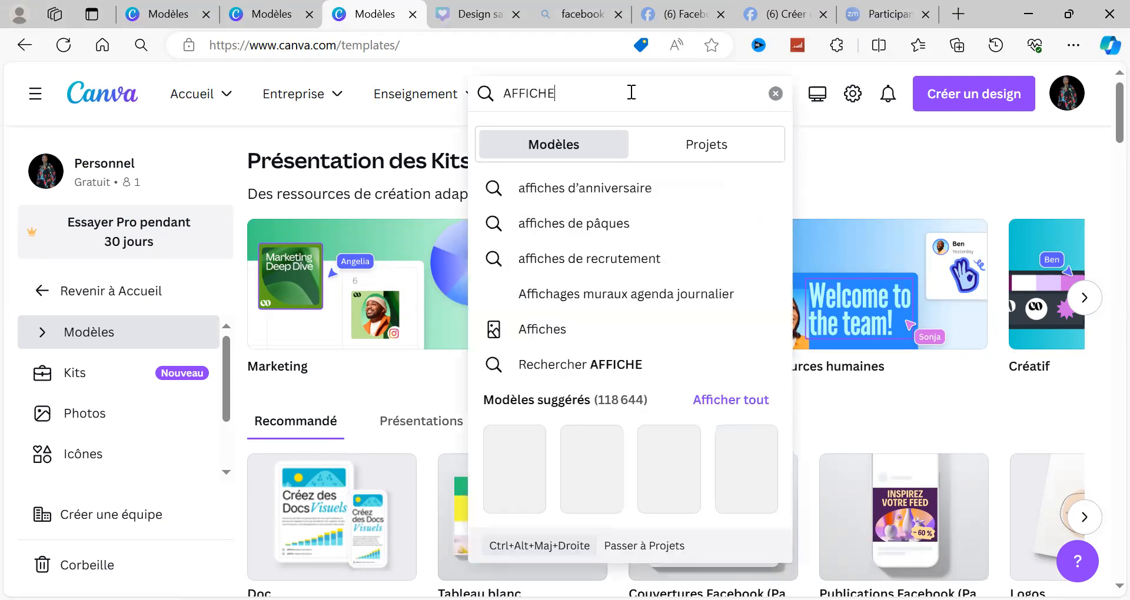
pyautogui.write(' B')
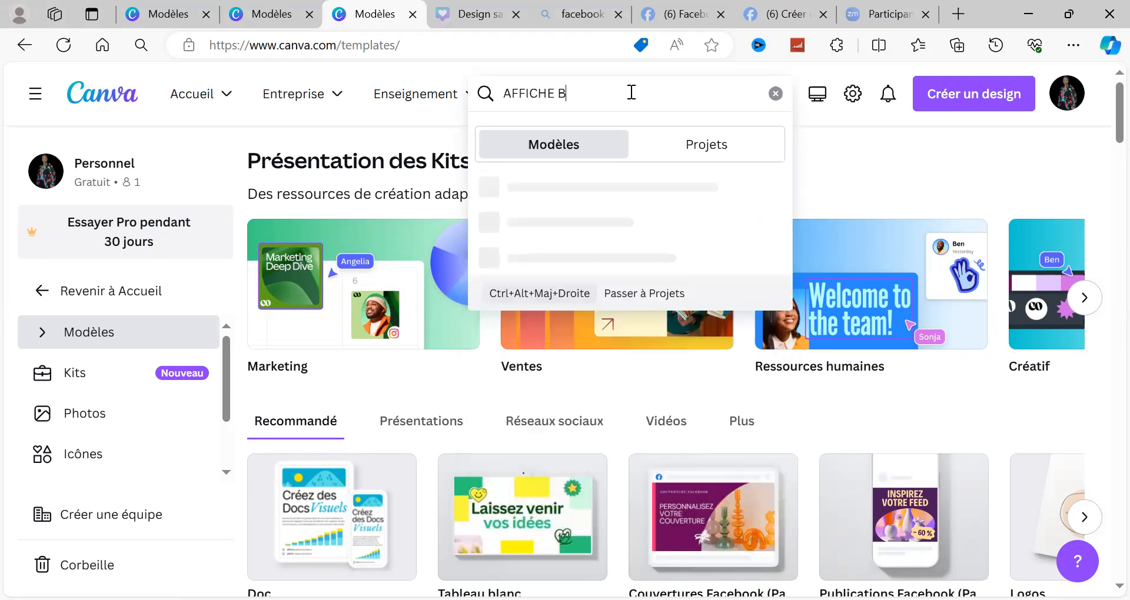
pyautogui.write('EAUTE')
pyautogui.press('Return')
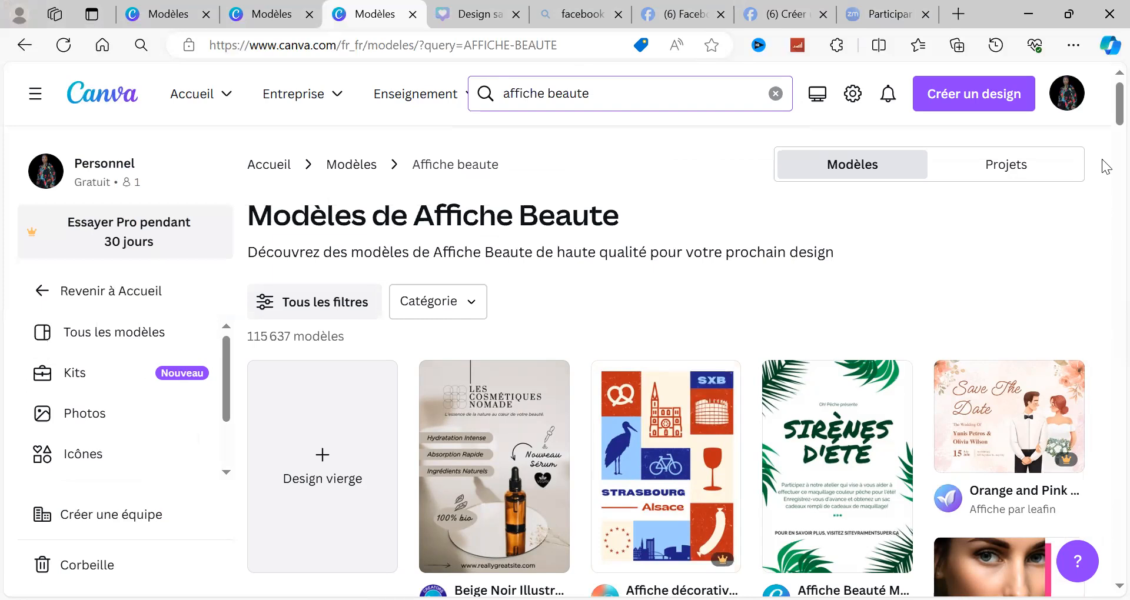
# Step: Examine the beauty poster templates in the search results for a suitable cosmetics, skincare or salon design
pyautogui.scroll(-6, 1105, 177)
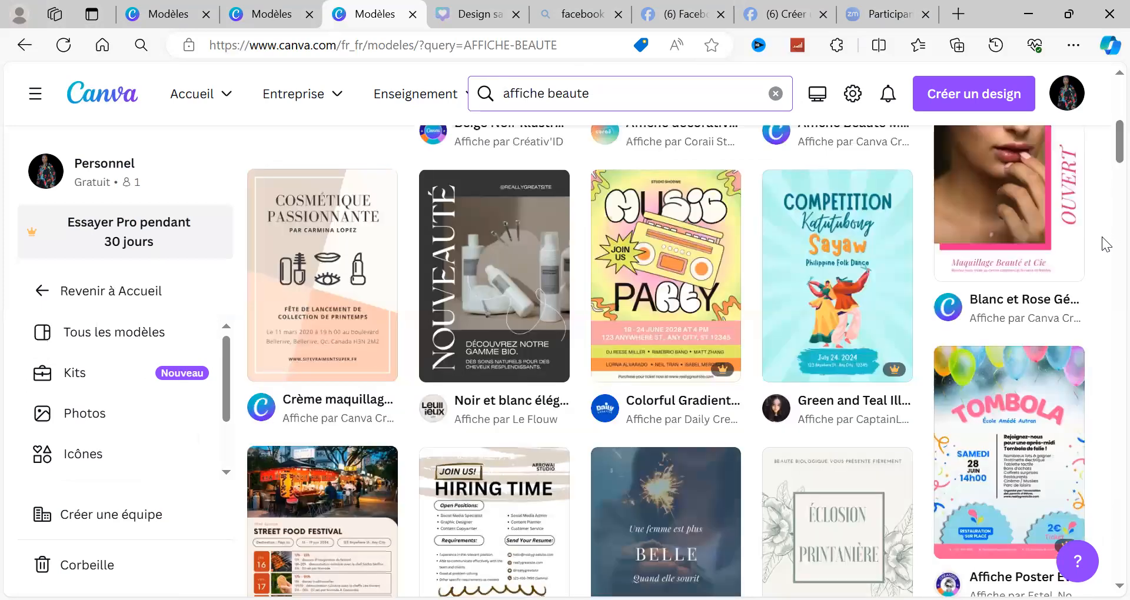
pyautogui.scroll(-6, 1104, 253)
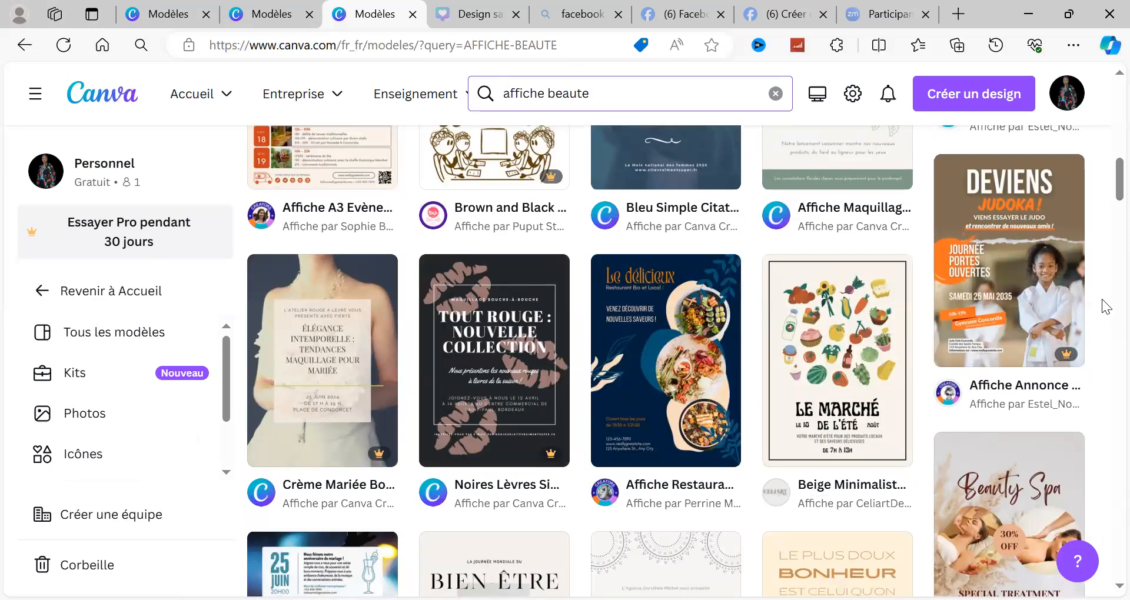
pyautogui.scroll(-6, 1105, 306)
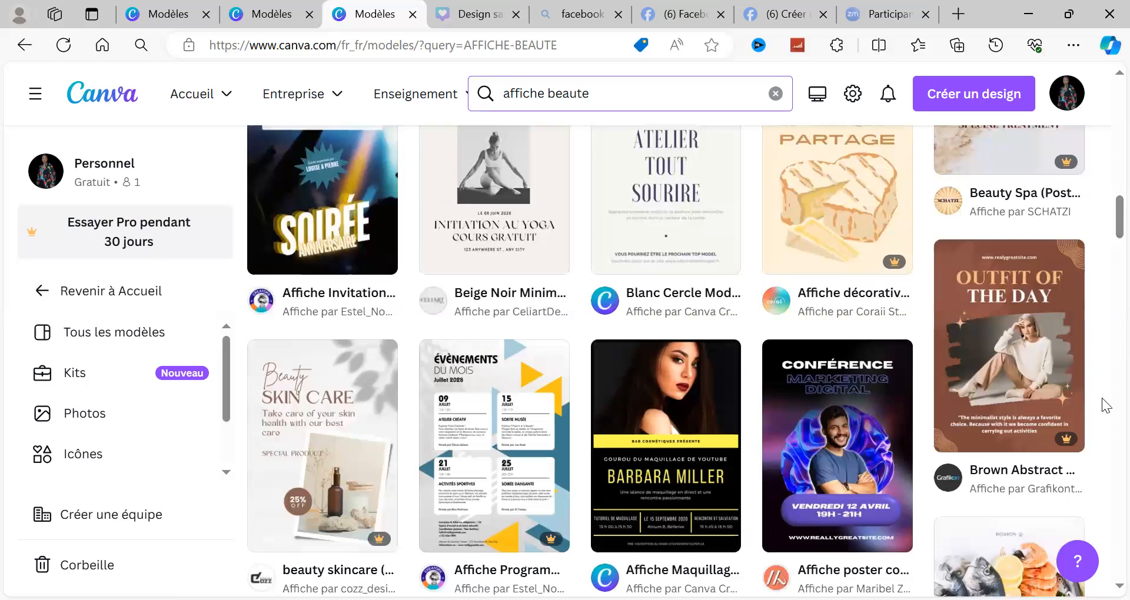
pyautogui.scroll(-6, 1105, 380)
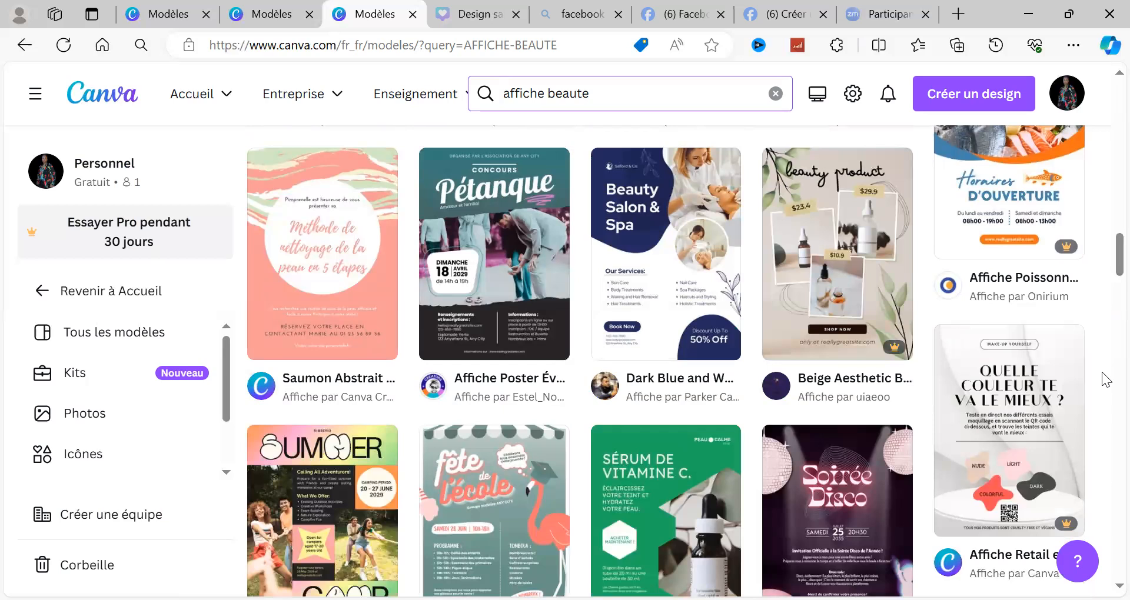
pyautogui.scroll(-5, 1105, 380)
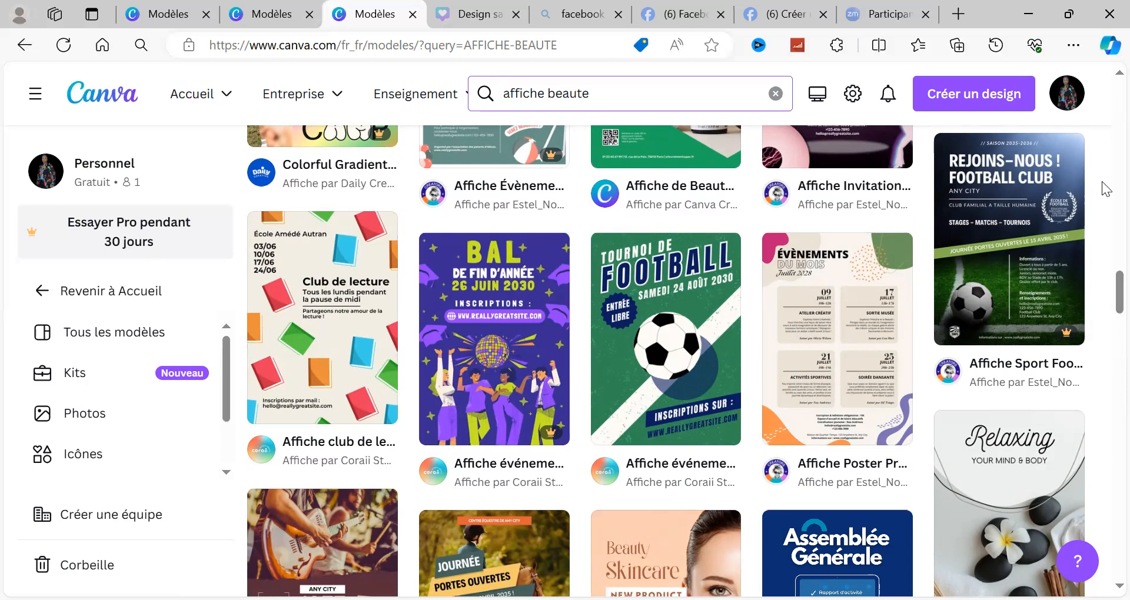
pyautogui.scroll(2, 1105, 189)
pyautogui.scroll(6, 1104, 183)
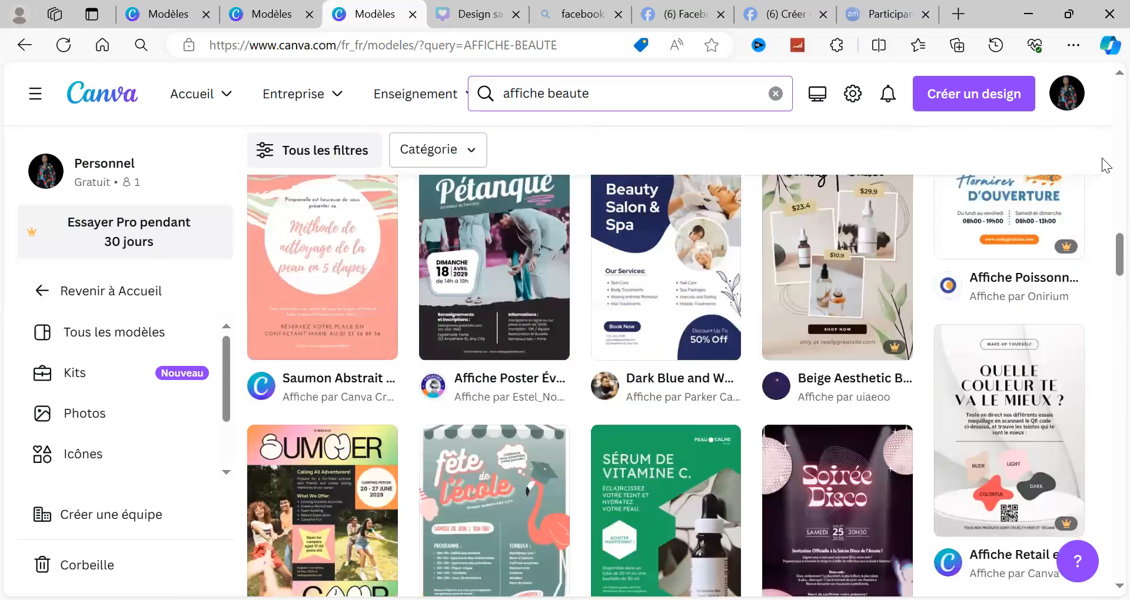
pyautogui.scroll(7, 1105, 159)
pyautogui.scroll(1, 1105, 165)
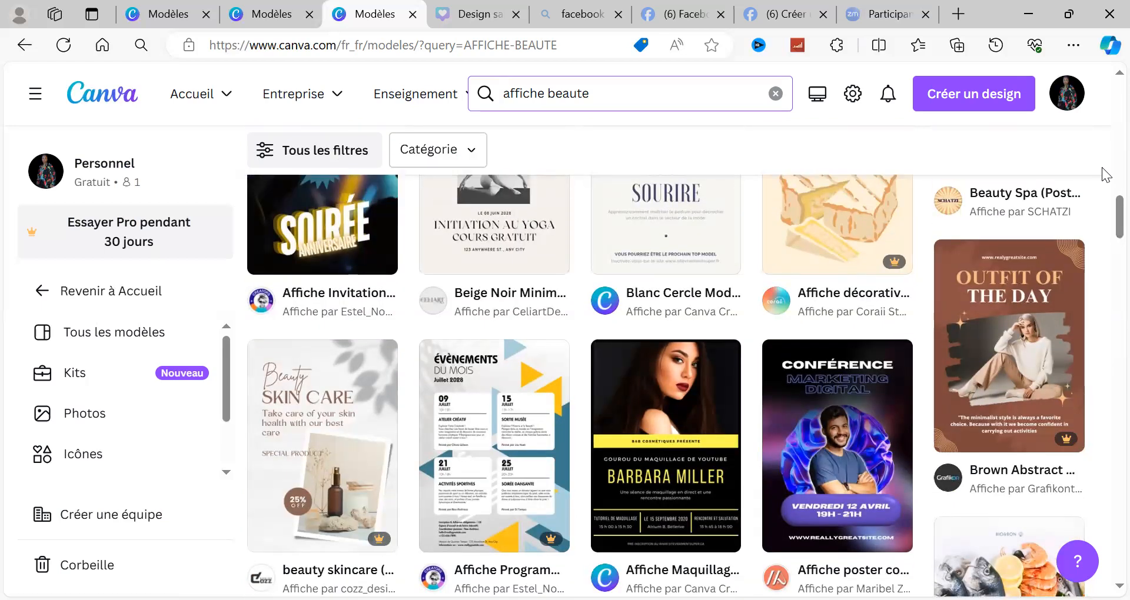
pyautogui.scroll(5, 1105, 176)
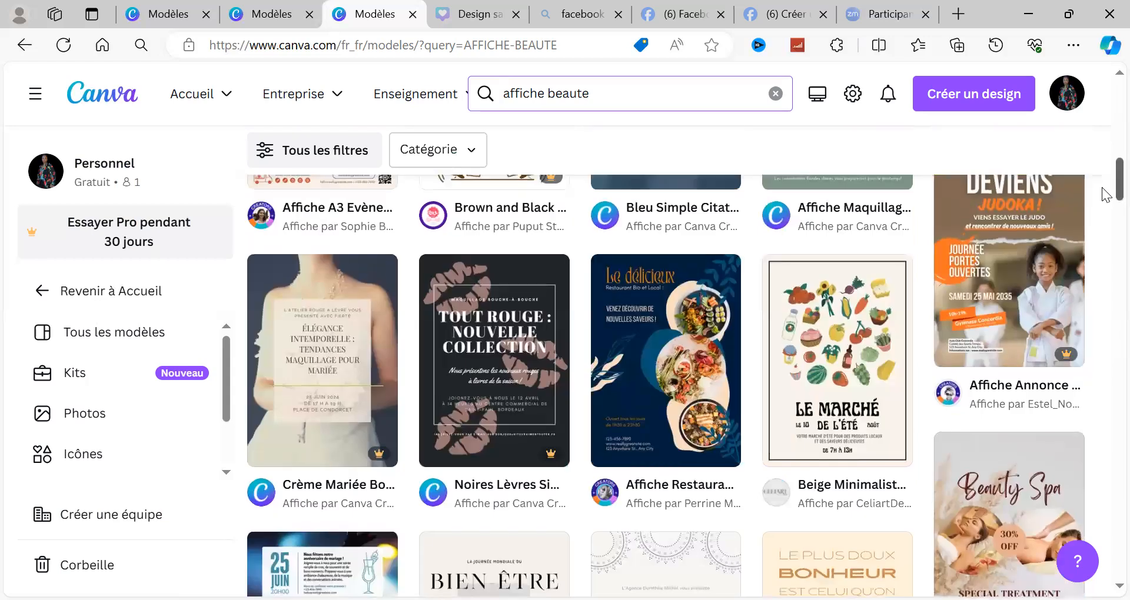
pyautogui.scroll(5, 1104, 155)
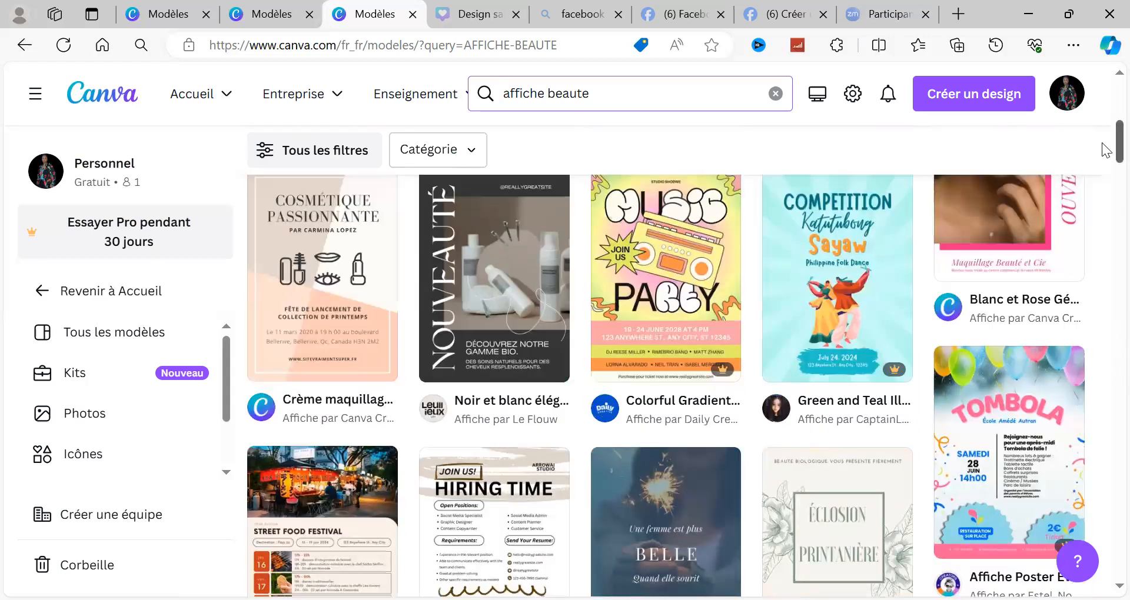
pyautogui.scroll(5, 1101, 121)
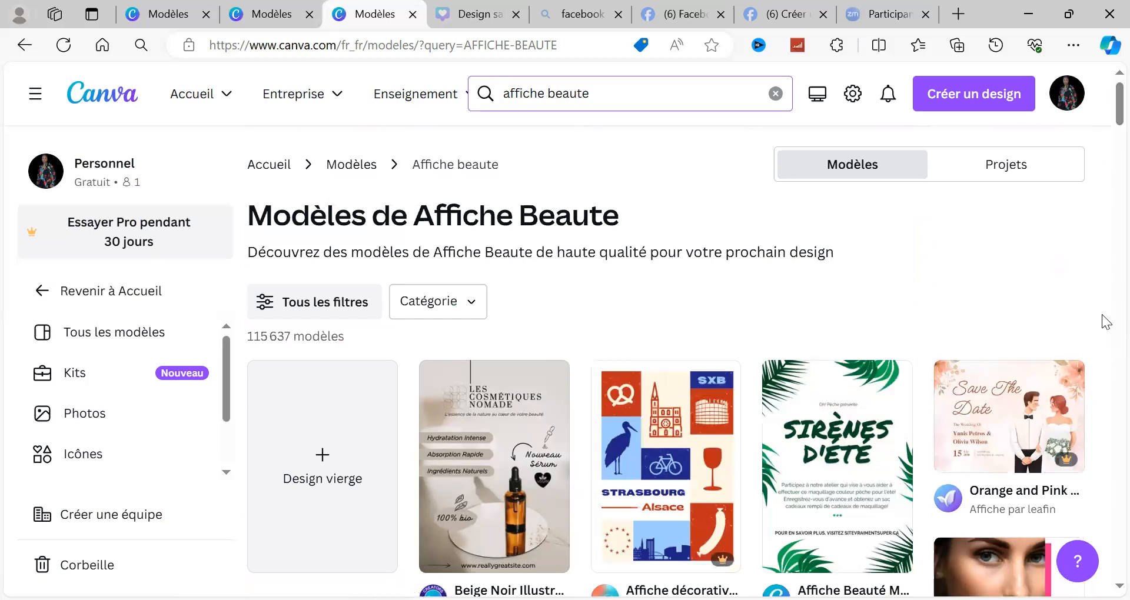
pyautogui.scroll(-10, 1103, 329)
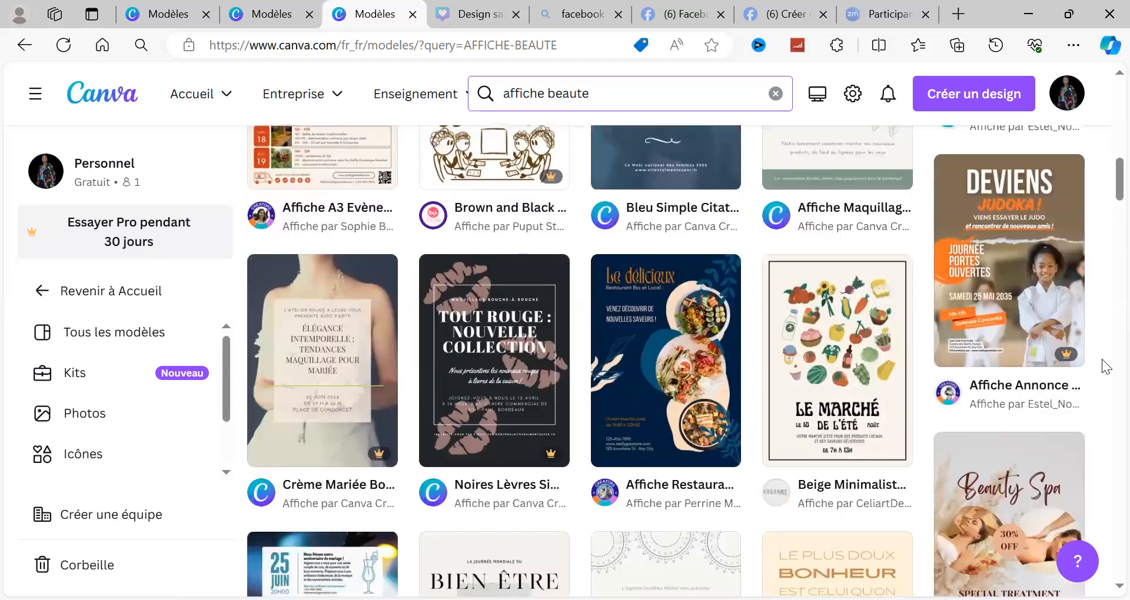
pyautogui.scroll(-7, 1106, 367)
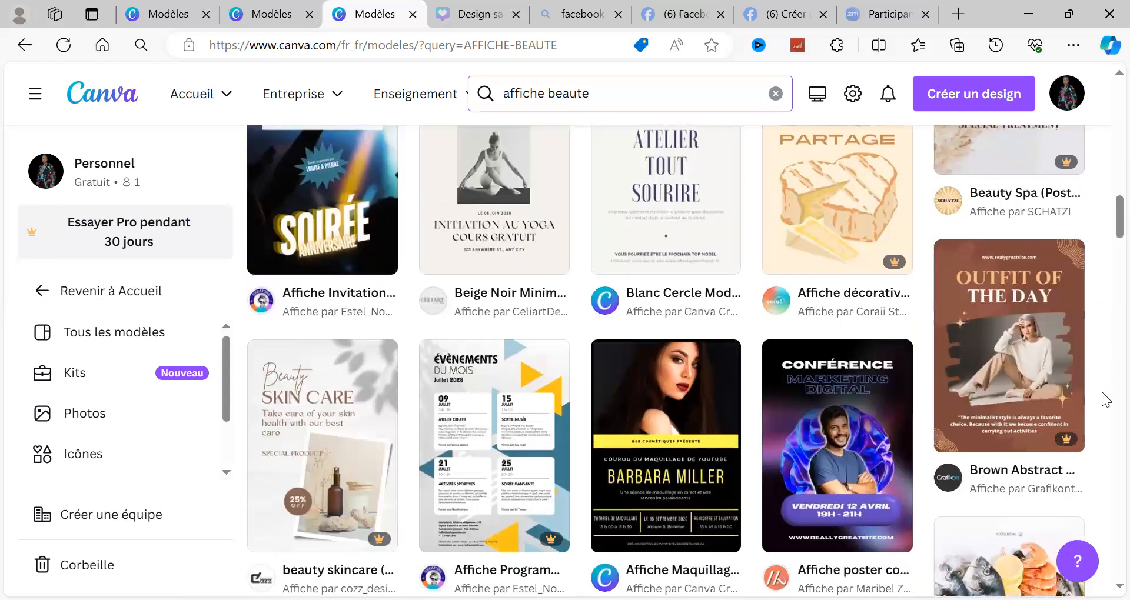
pyautogui.scroll(-6, 1106, 377)
pyautogui.scroll(-10, 1106, 376)
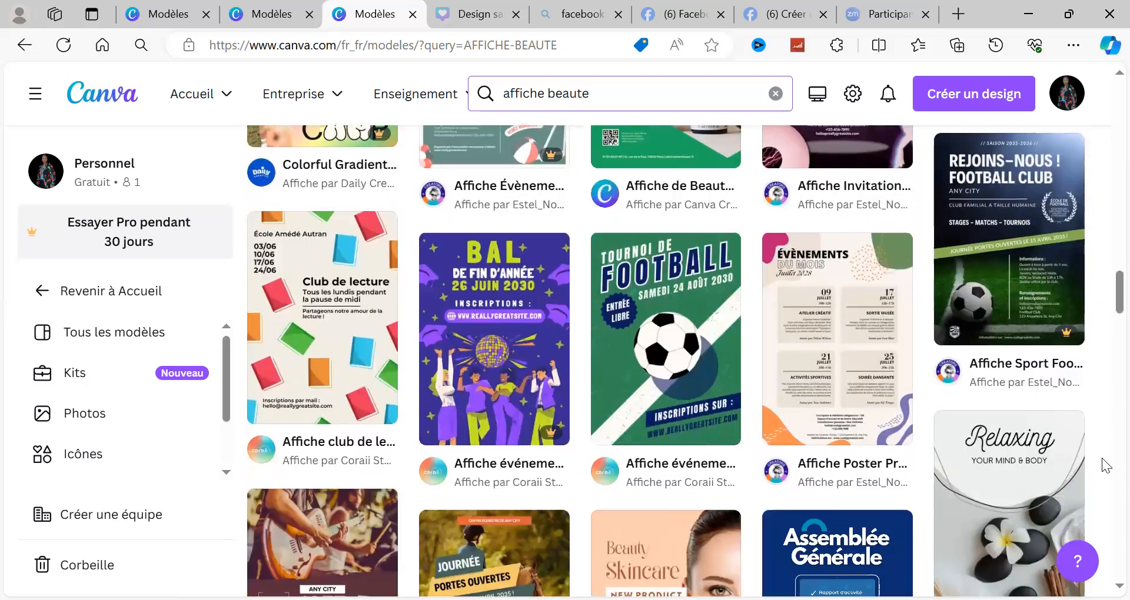
pyautogui.scroll(-8, 1106, 471)
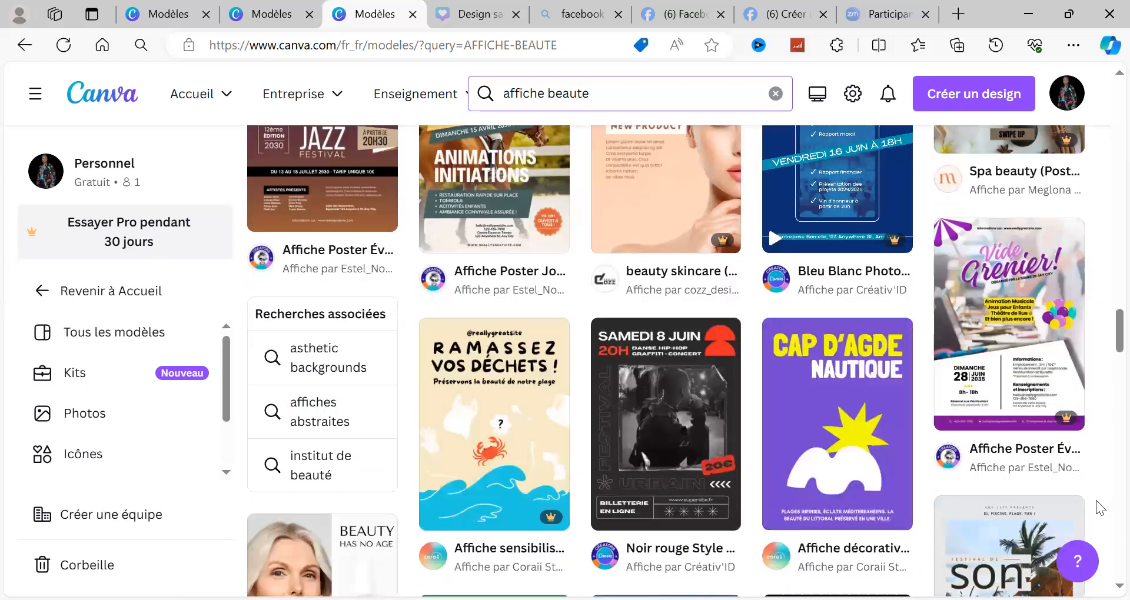
pyautogui.scroll(-8, 1106, 453)
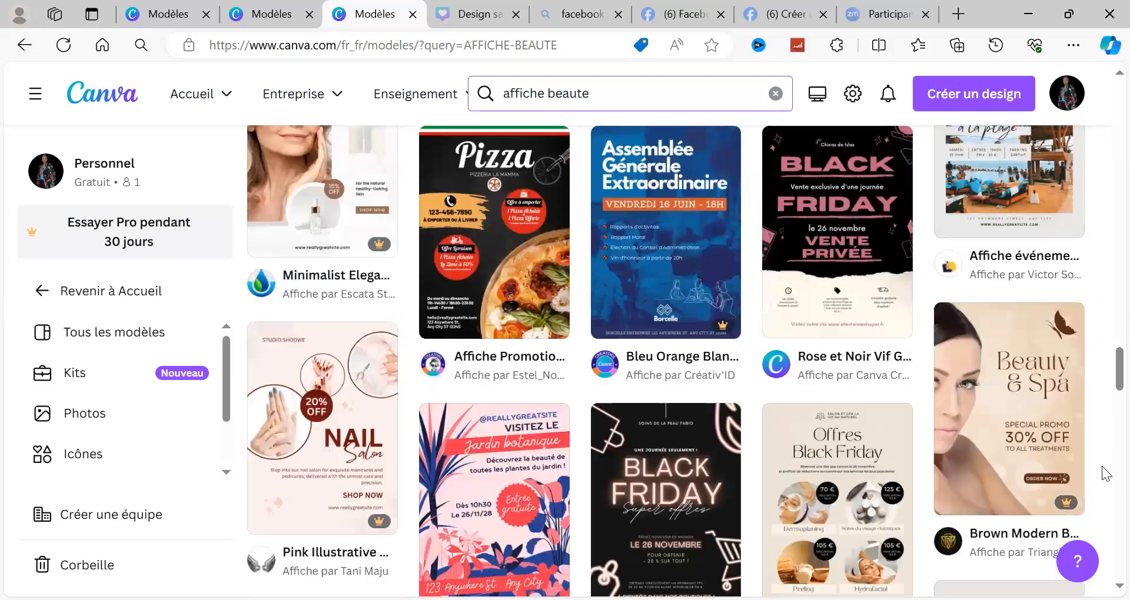
pyautogui.scroll(-8, 1105, 474)
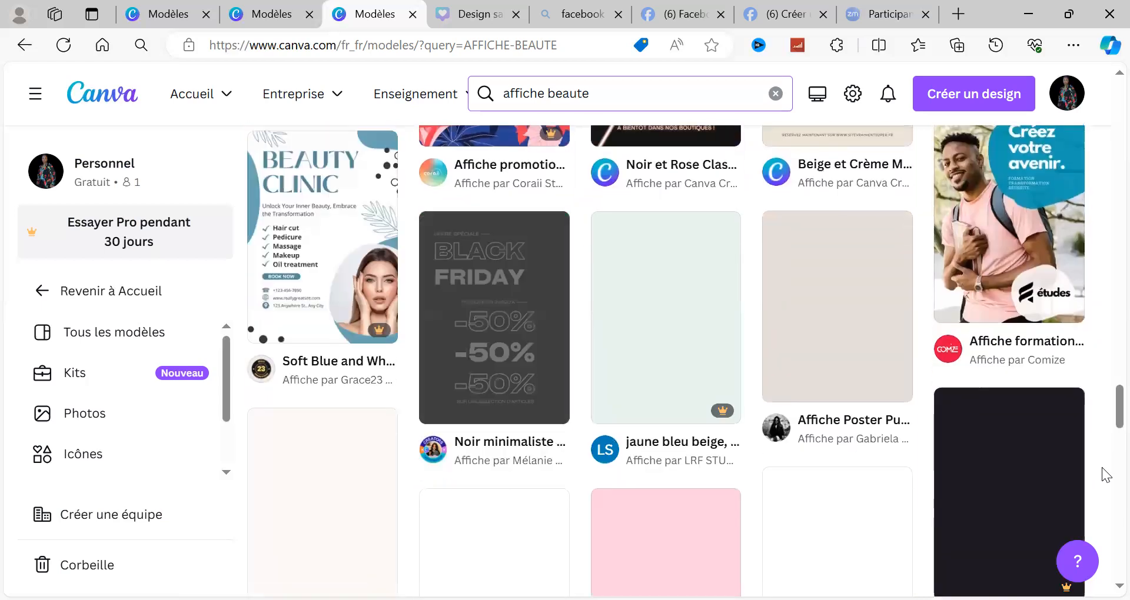
pyautogui.scroll(-8, 1105, 447)
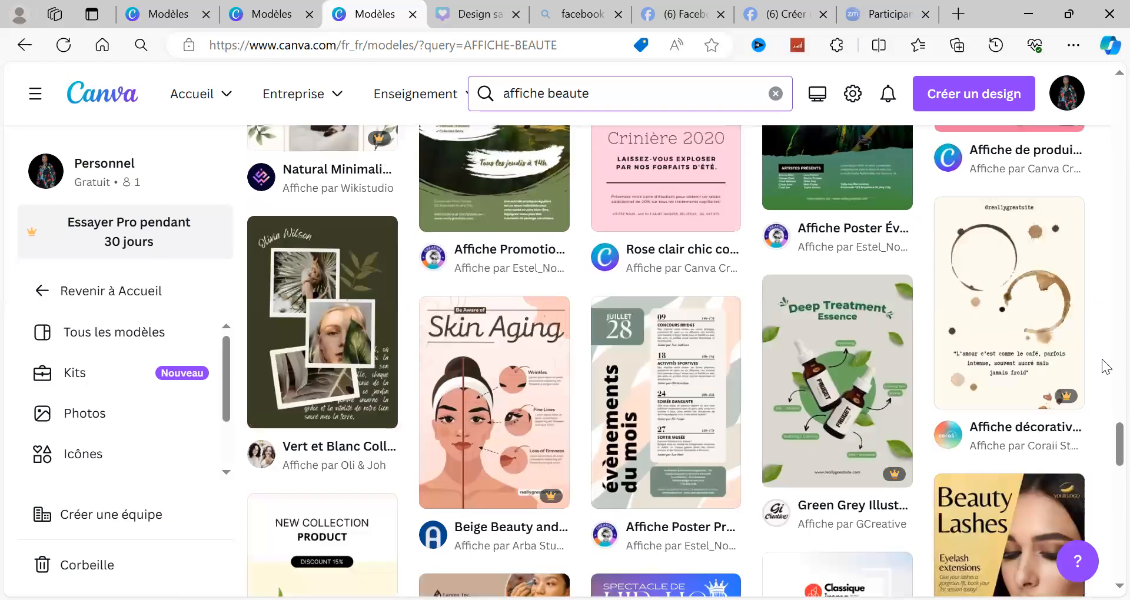
# Step: Preview the poster template "Affiche formation professionnel bleu noir" and return to the search results
pyautogui.scroll(5, 1105, 366)
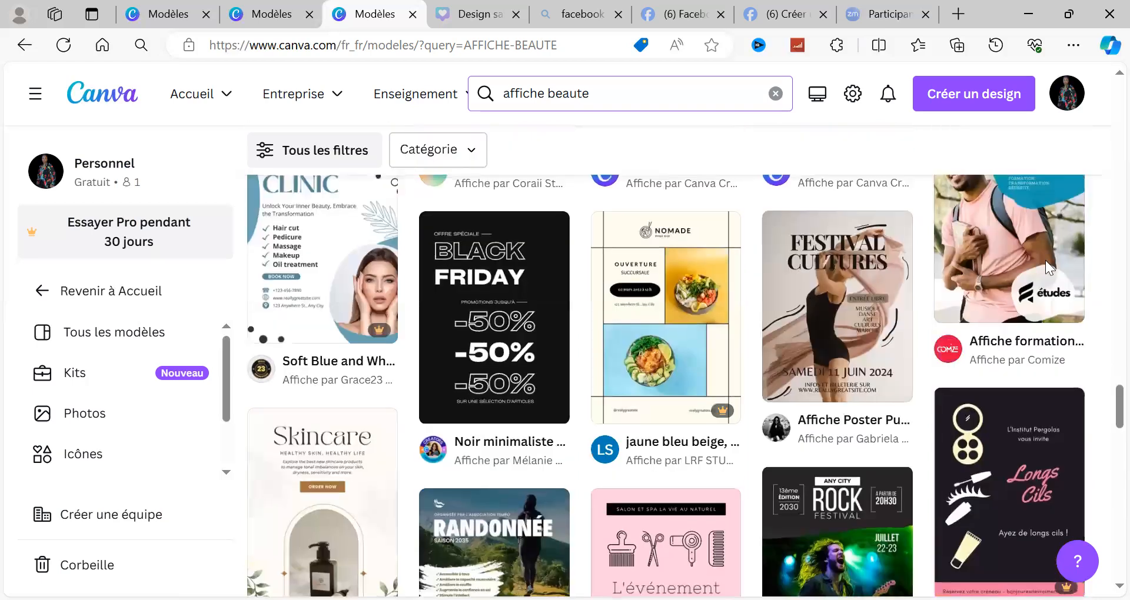
pyautogui.click(995, 321)
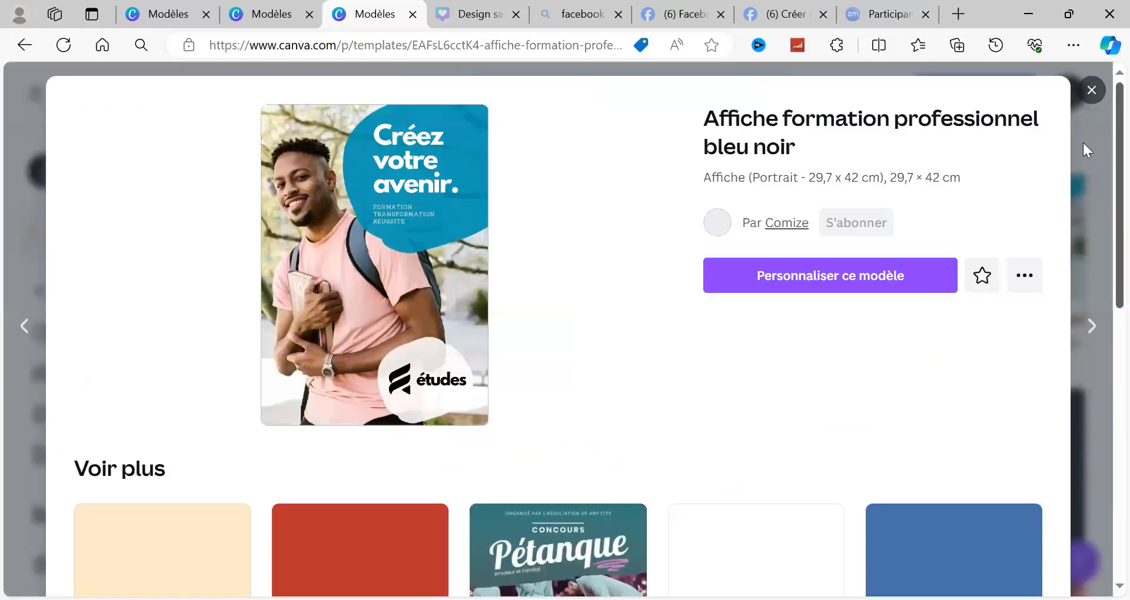
pyautogui.click(1090, 90)
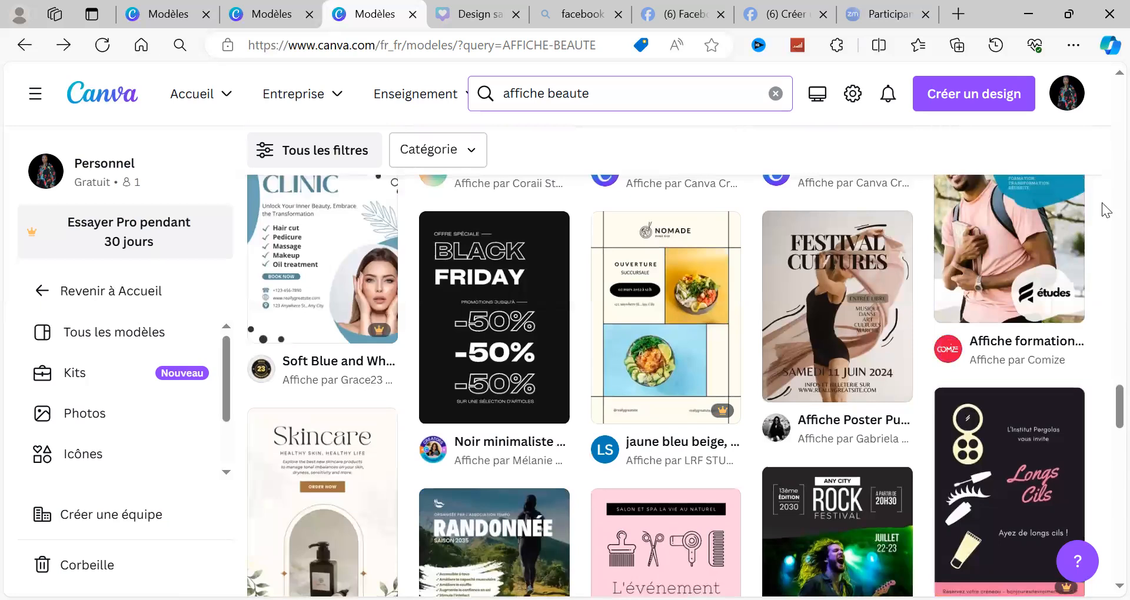
# Step: Look through the "affiche beaute" search results again for a makeup or beauty salon poster template to customize
pyautogui.scroll(5, 1107, 211)
pyautogui.scroll(4, 1107, 208)
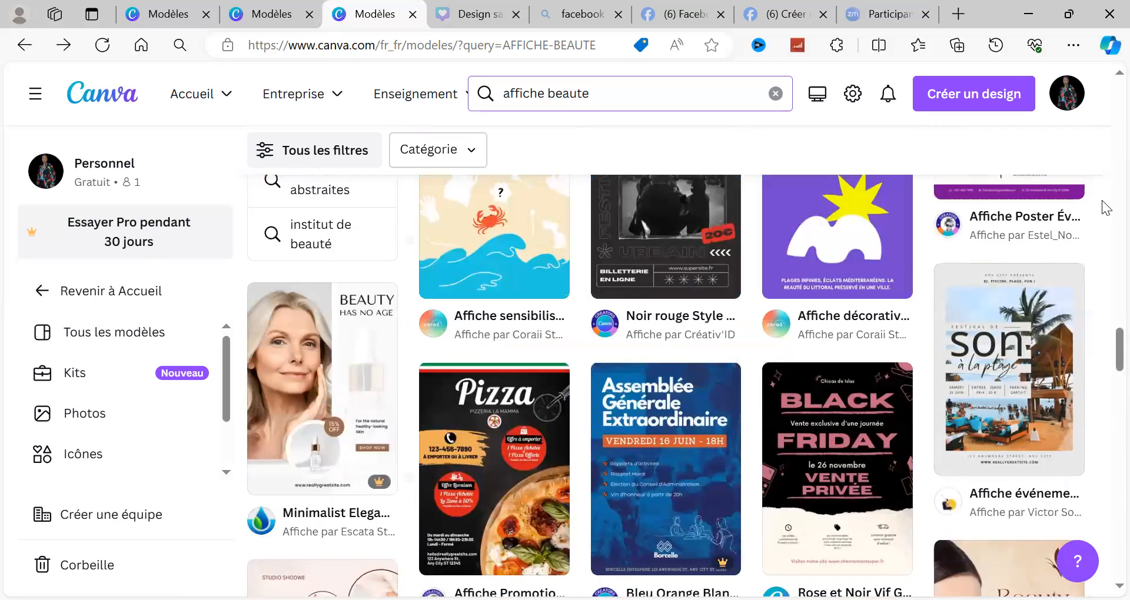
pyautogui.scroll(4, 1107, 208)
pyautogui.scroll(4, 1106, 176)
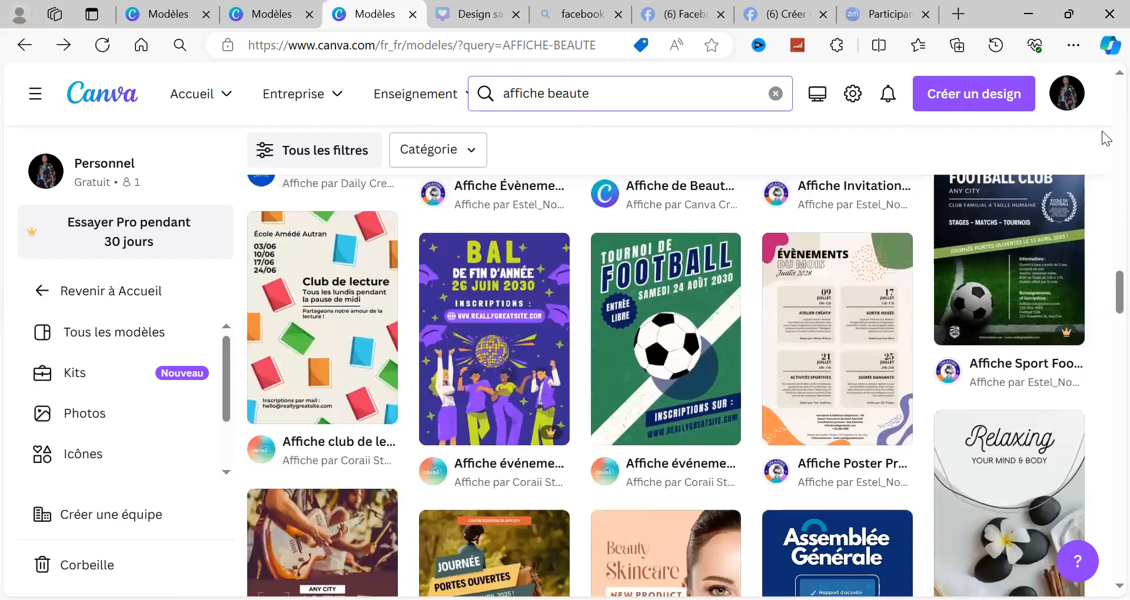
pyautogui.scroll(4, 1106, 138)
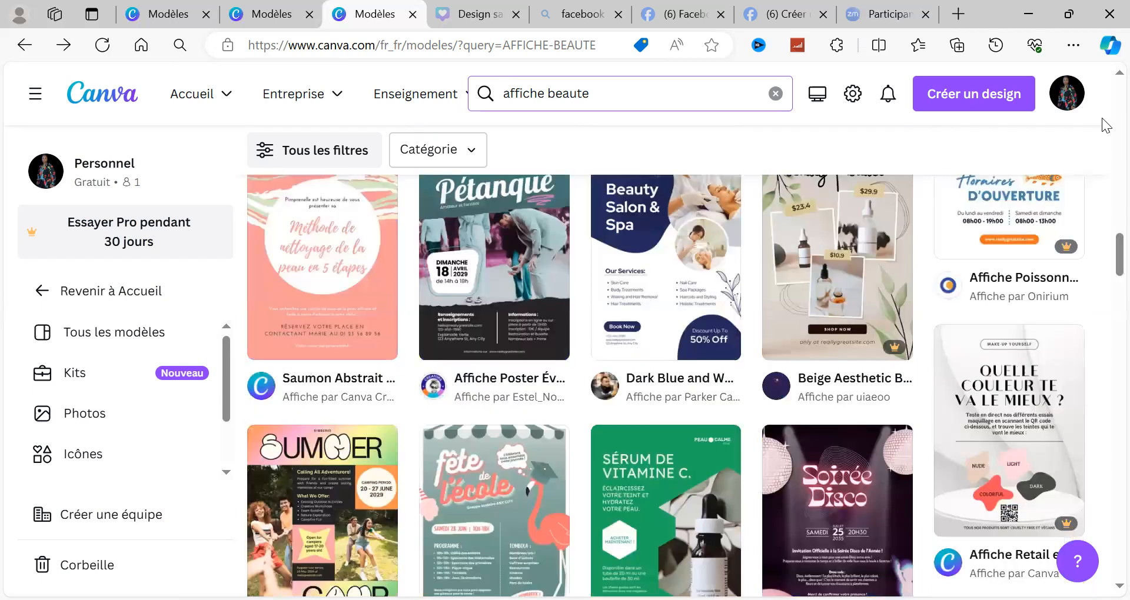
pyautogui.scroll(2, 1107, 126)
pyautogui.scroll(6, 1107, 126)
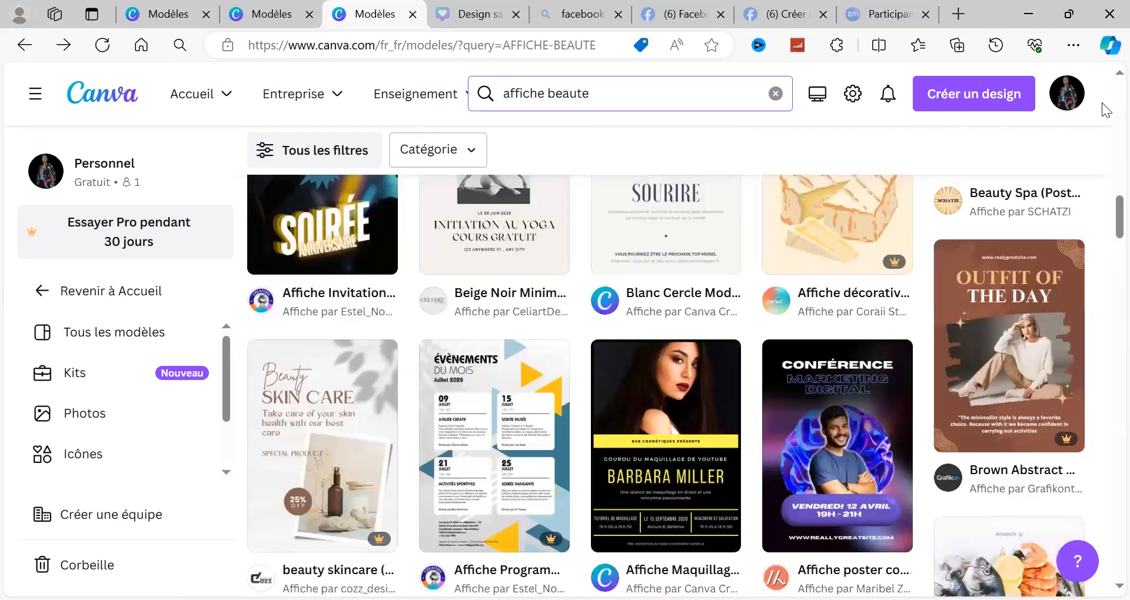
pyautogui.scroll(8, 1107, 114)
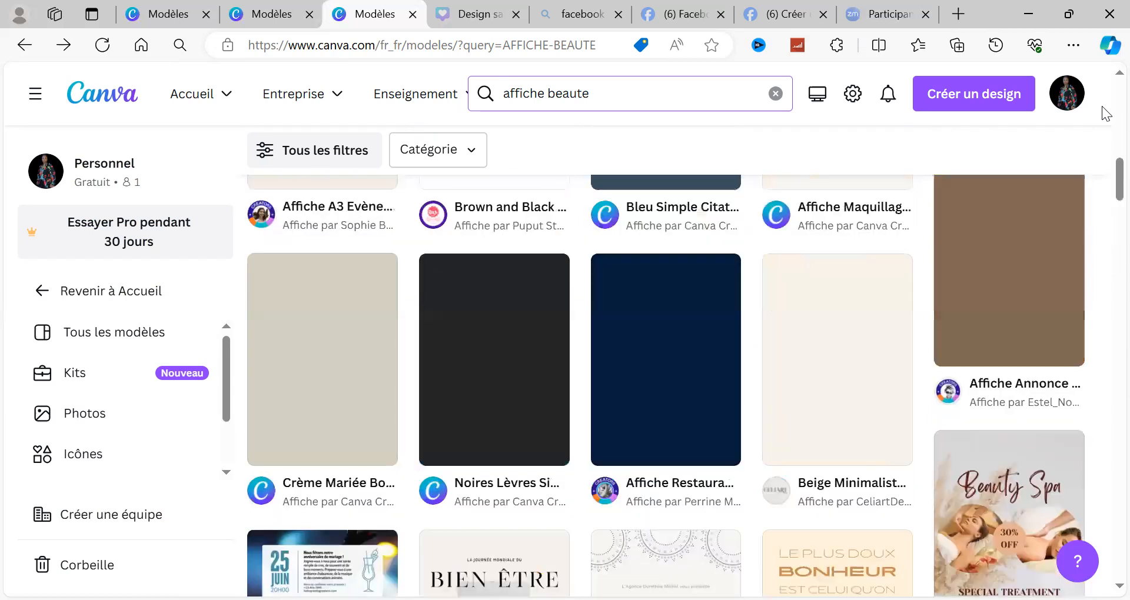
pyautogui.scroll(8, 1106, 109)
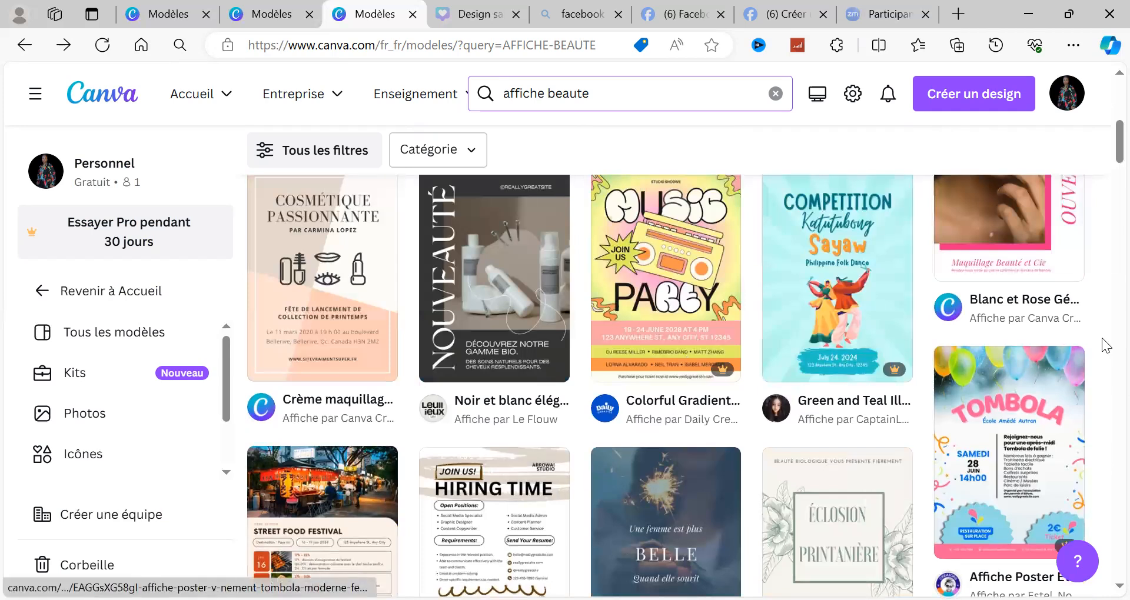
pyautogui.scroll(-8, 1104, 344)
pyautogui.scroll(-15, 1106, 353)
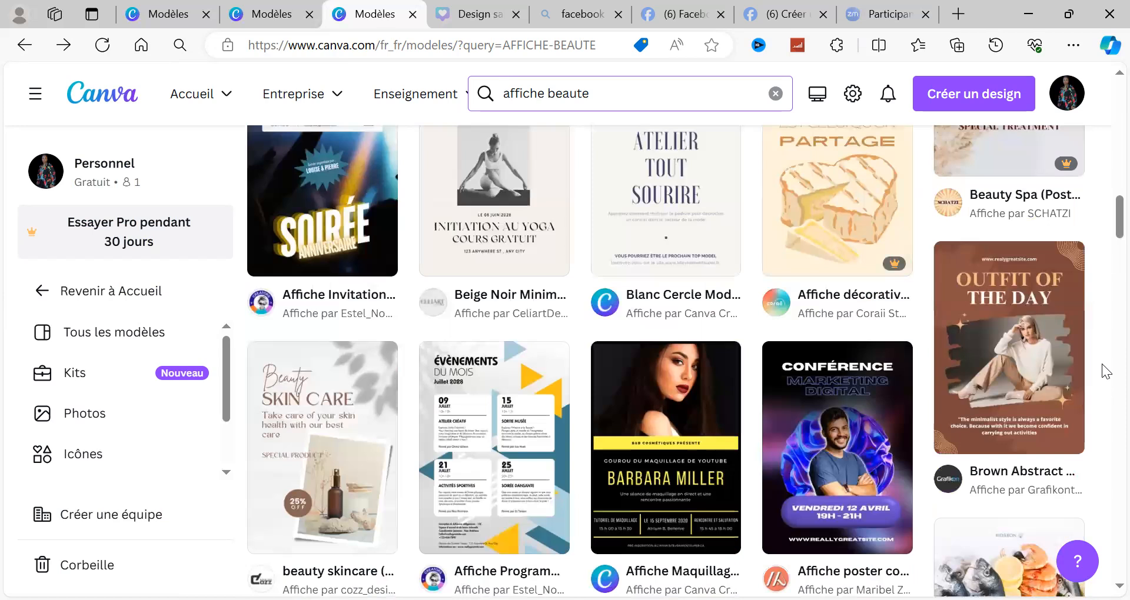
pyautogui.scroll(-3, 1106, 374)
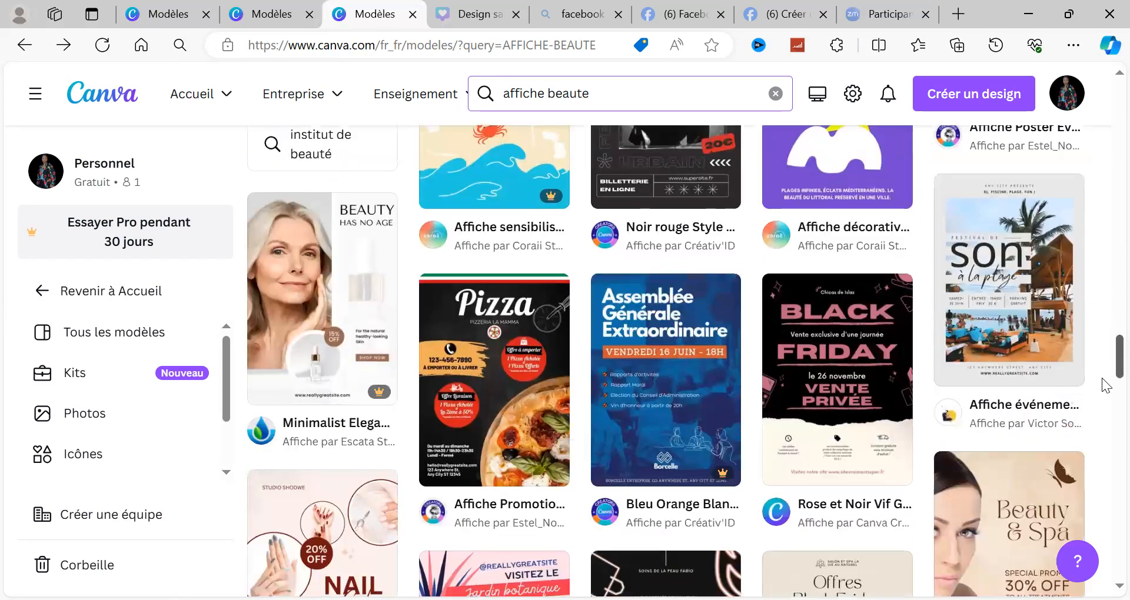
pyautogui.scroll(-6, 1105, 390)
pyautogui.scroll(-2, 1107, 412)
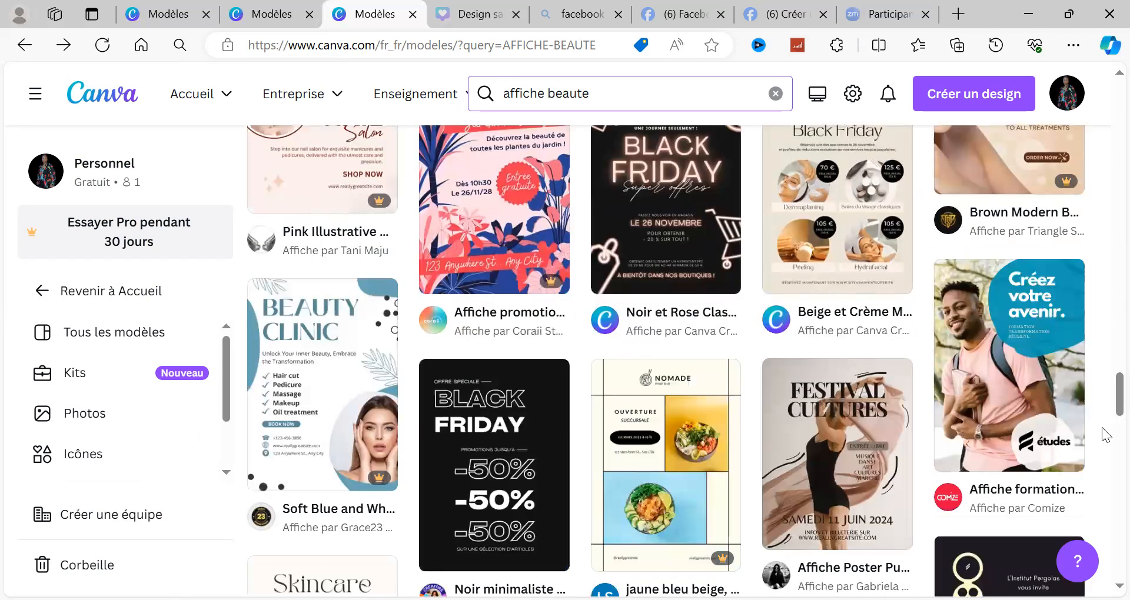
pyautogui.scroll(-8, 1106, 435)
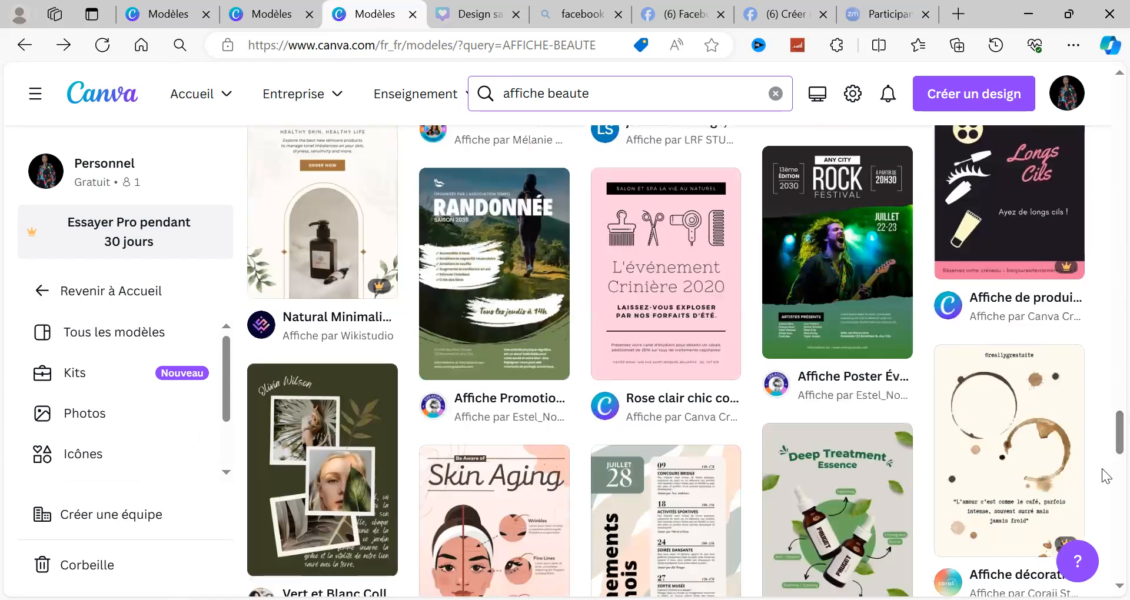
pyautogui.scroll(-8, 1105, 475)
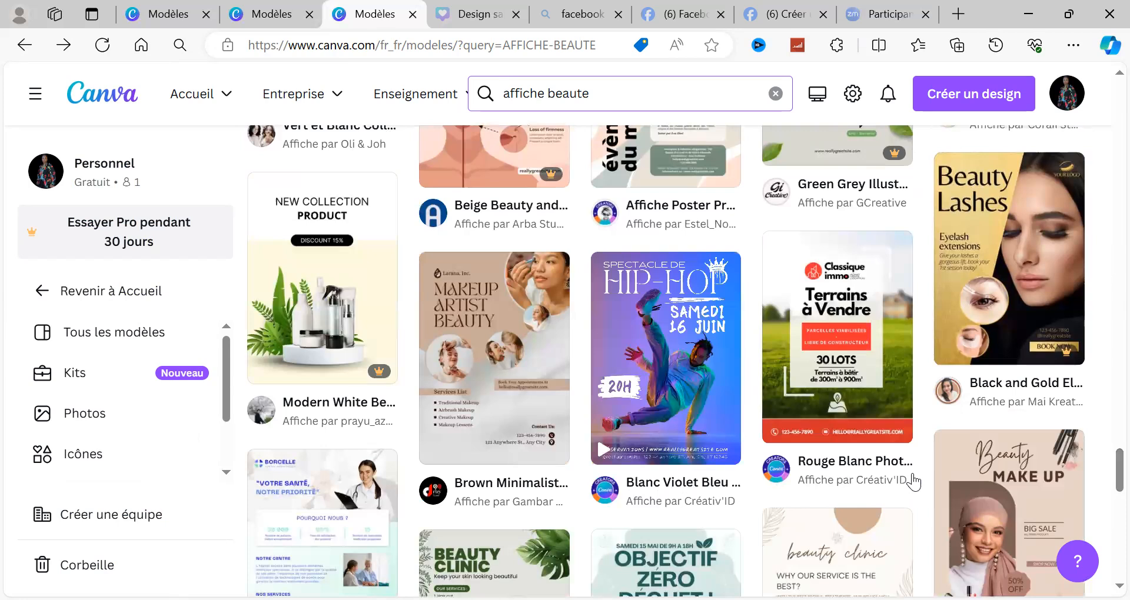
# Step: Open the "Brown Minimalist Makeup Artist Beauty Poster" template from the results and start customizing it as a new design
pyautogui.click(509, 412)
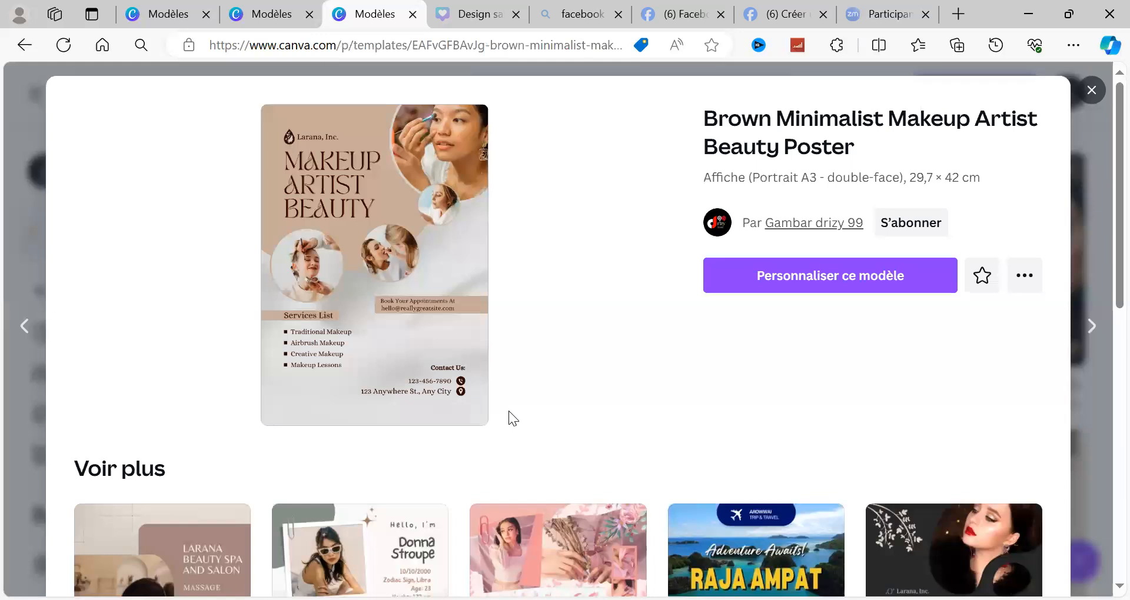
pyautogui.click(811, 278)
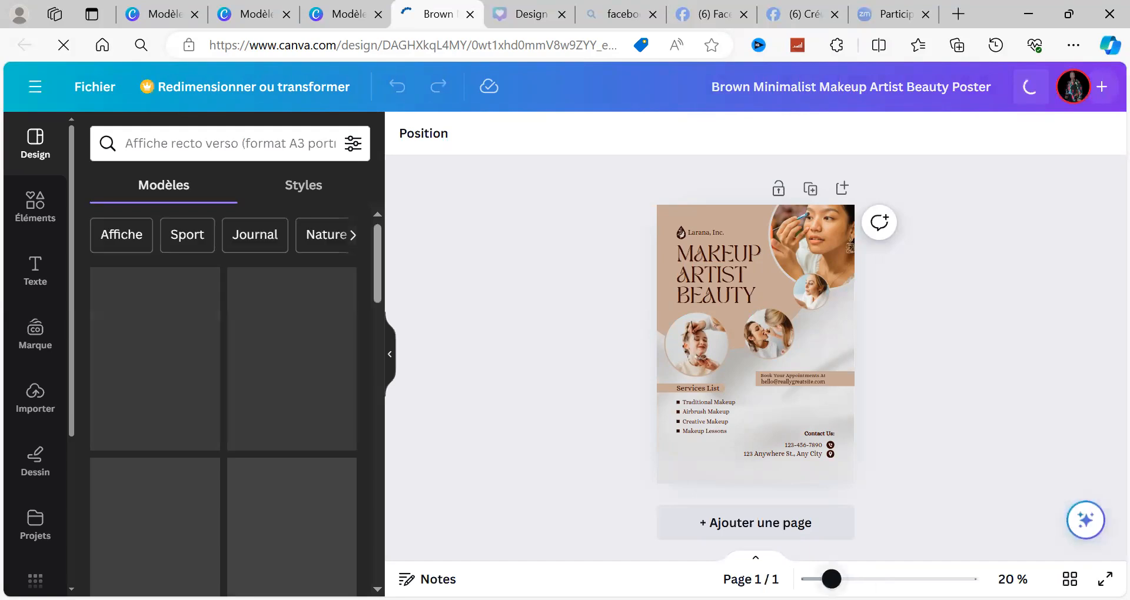
pyautogui.scroll(1, 755, 358)
pyautogui.scroll(2, 1106, 395)
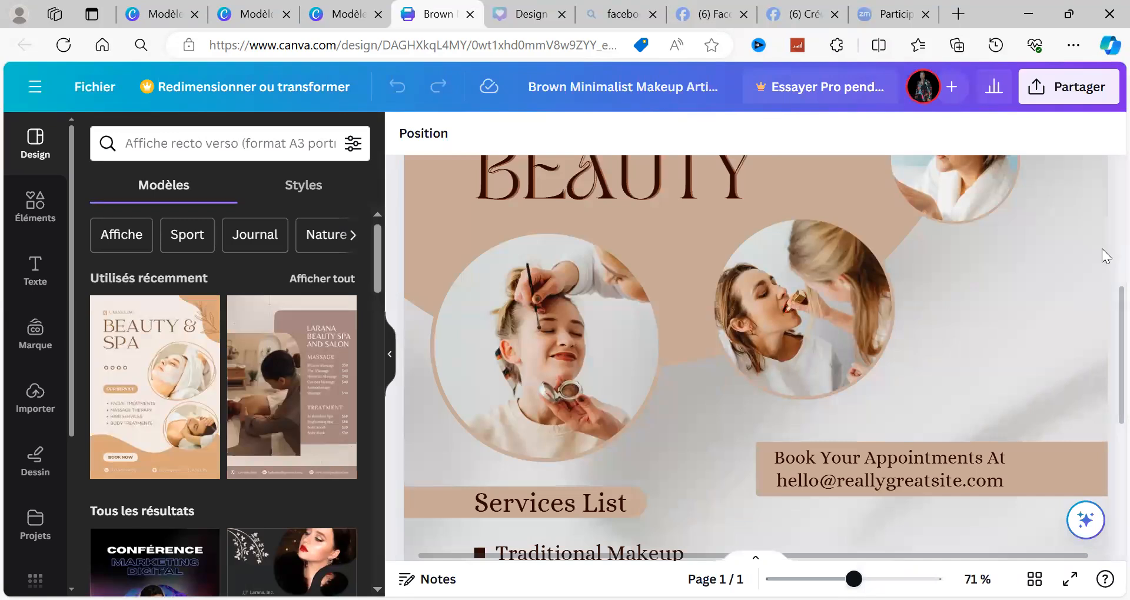
pyautogui.scroll(2, 1105, 266)
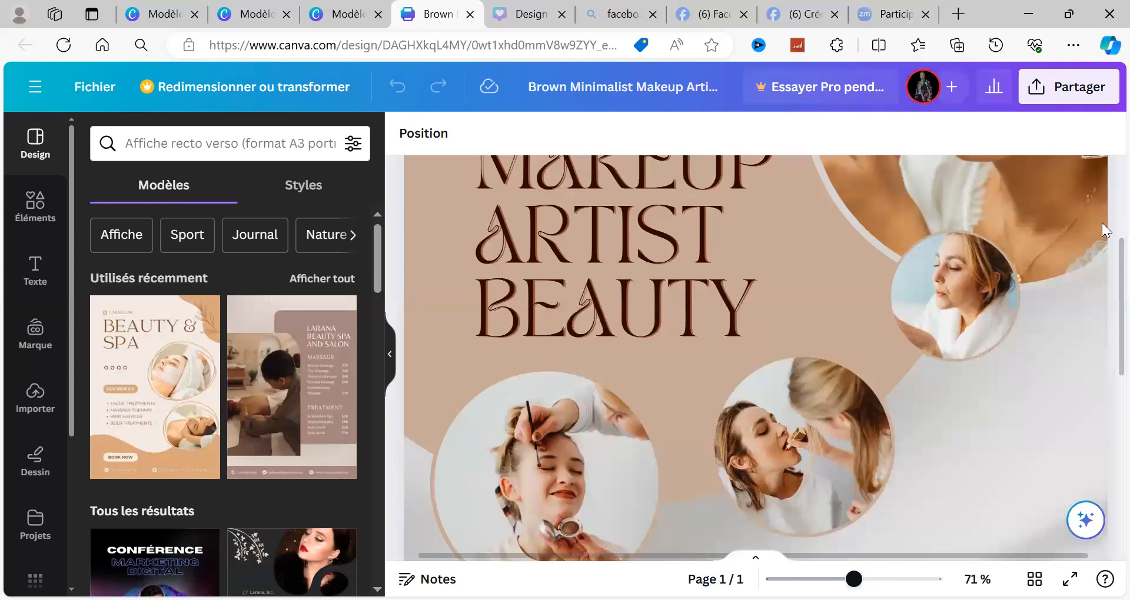
pyautogui.scroll(2, 1105, 230)
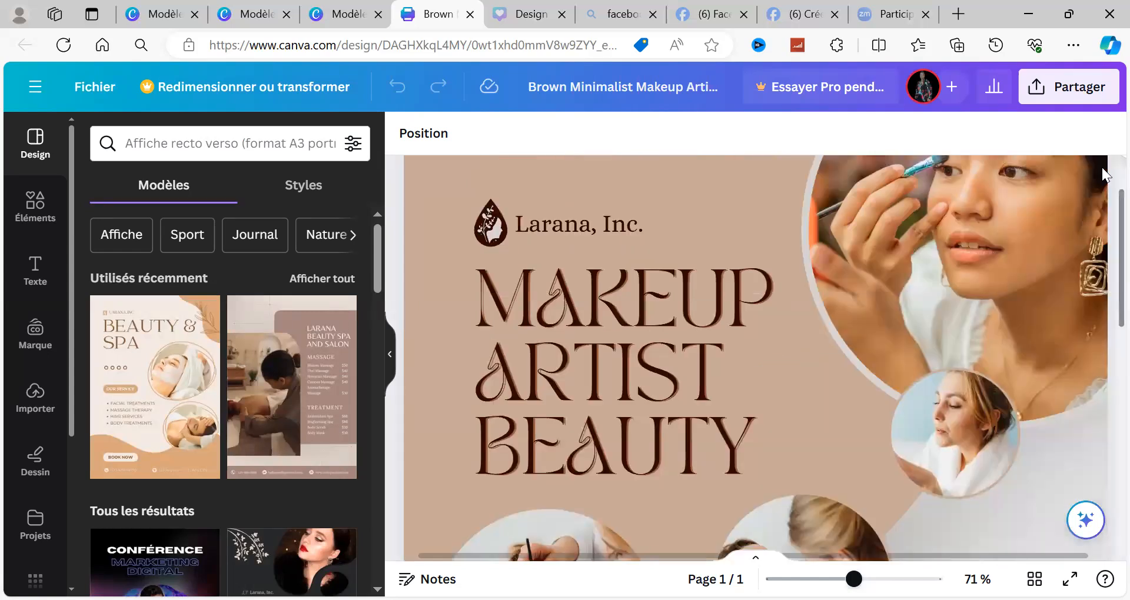
pyautogui.scroll(1, 1104, 174)
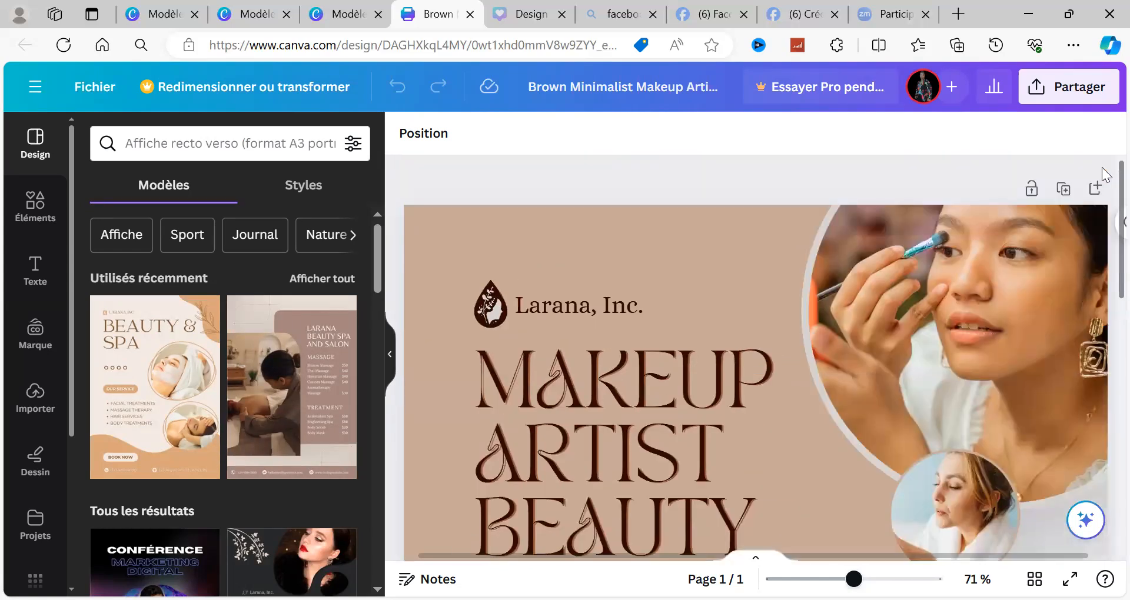
pyautogui.moveTo(854, 580); pyautogui.dragTo(818, 580)
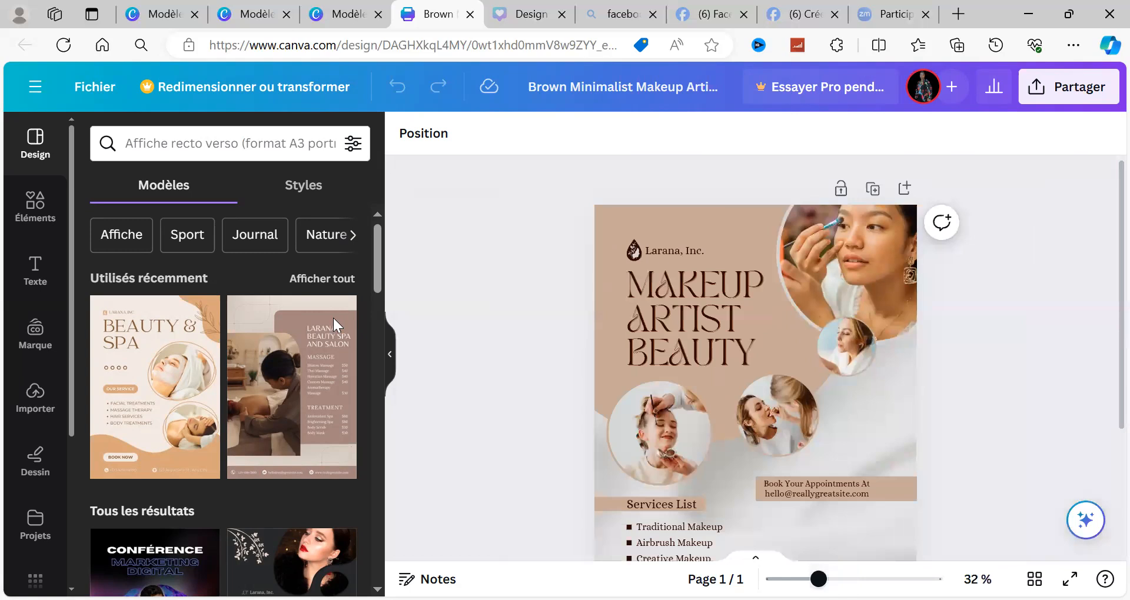
# Step: Add a second page to the poster design and apply the "Purple Modern beauty Spa Poster" template to it
pyautogui.scroll(-3, 1106, 476)
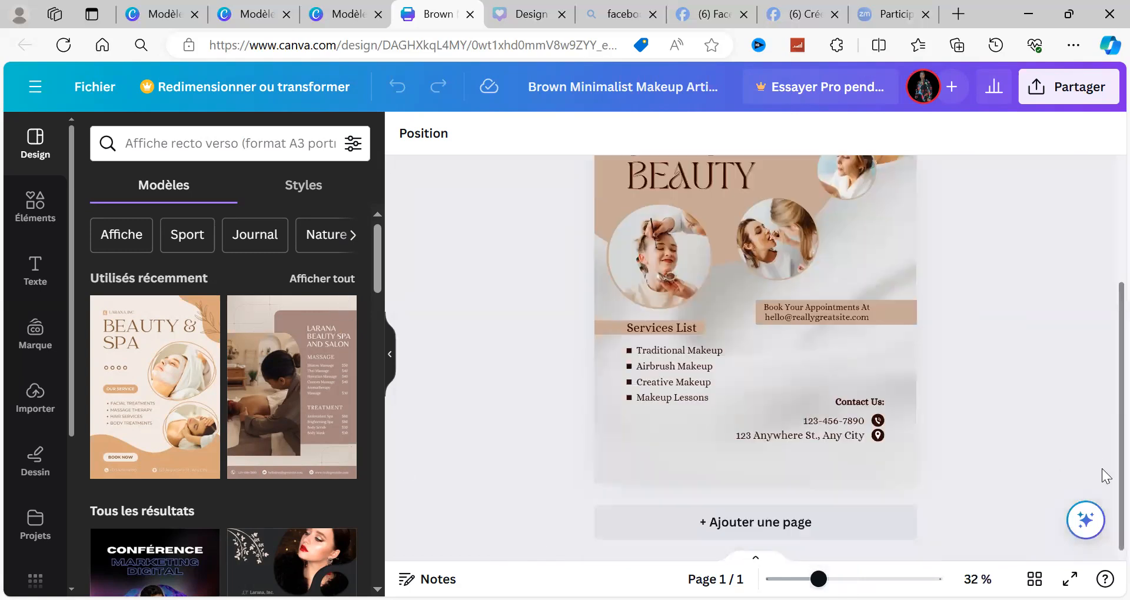
pyautogui.click(741, 528)
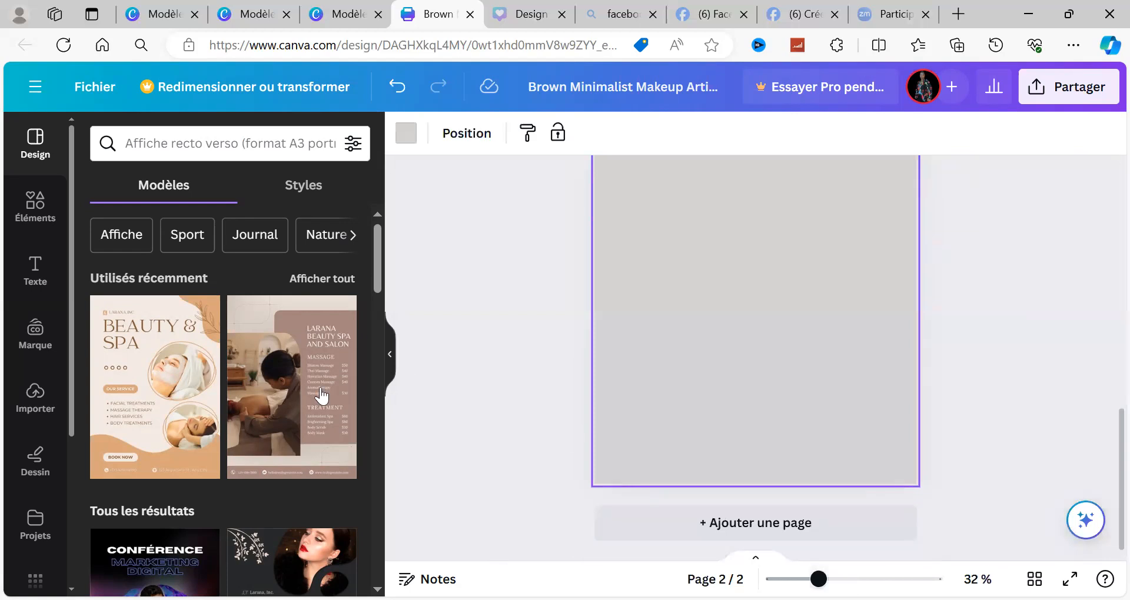
pyautogui.click(299, 387)
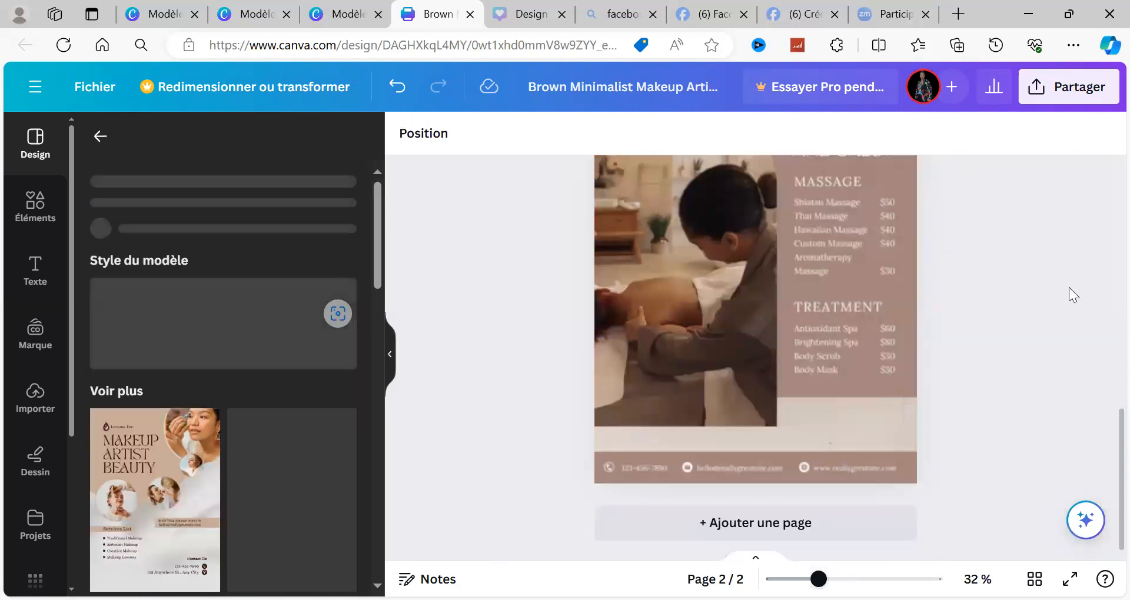
pyautogui.scroll(3, 1107, 301)
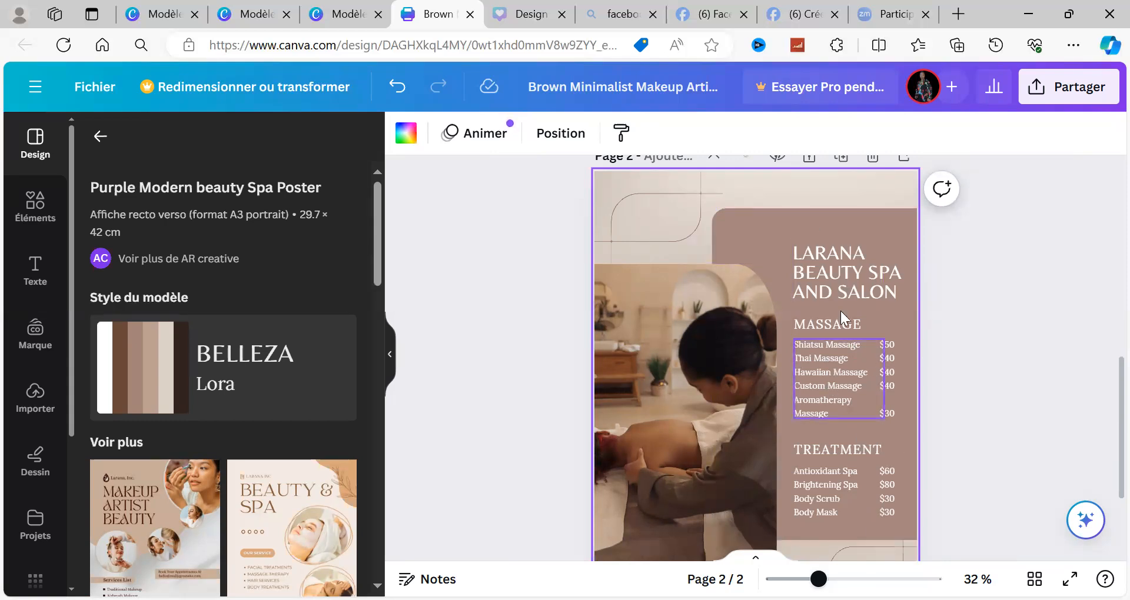
pyautogui.click(830, 347)
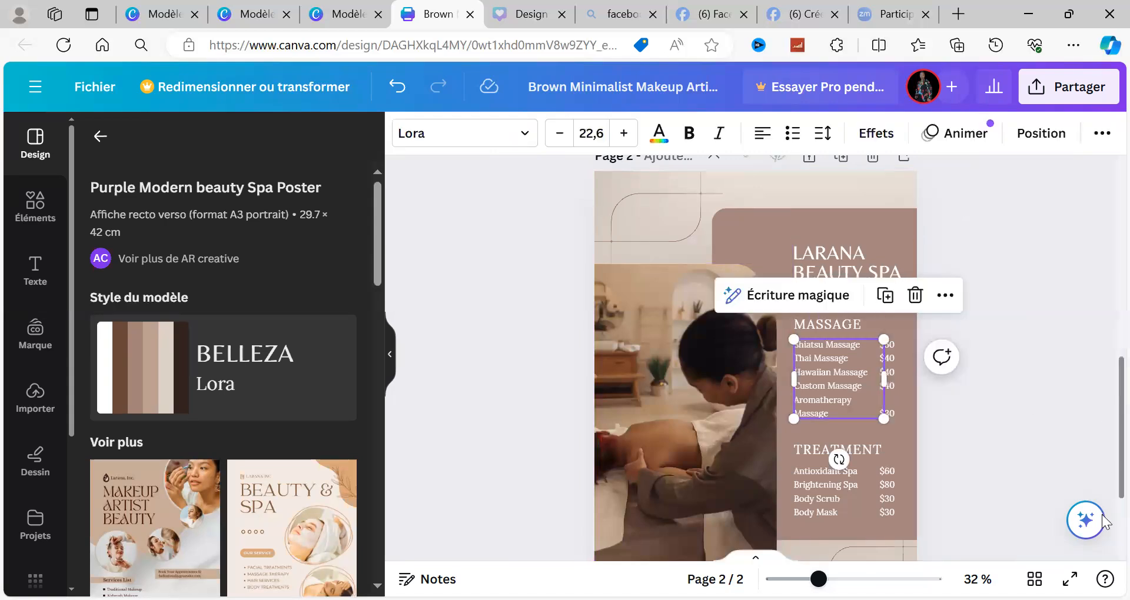
# Step: Add a third page and apply the "Beige and Brown Organic Beauty & Spa Poster" template to it
pyautogui.scroll(-3, 1106, 400)
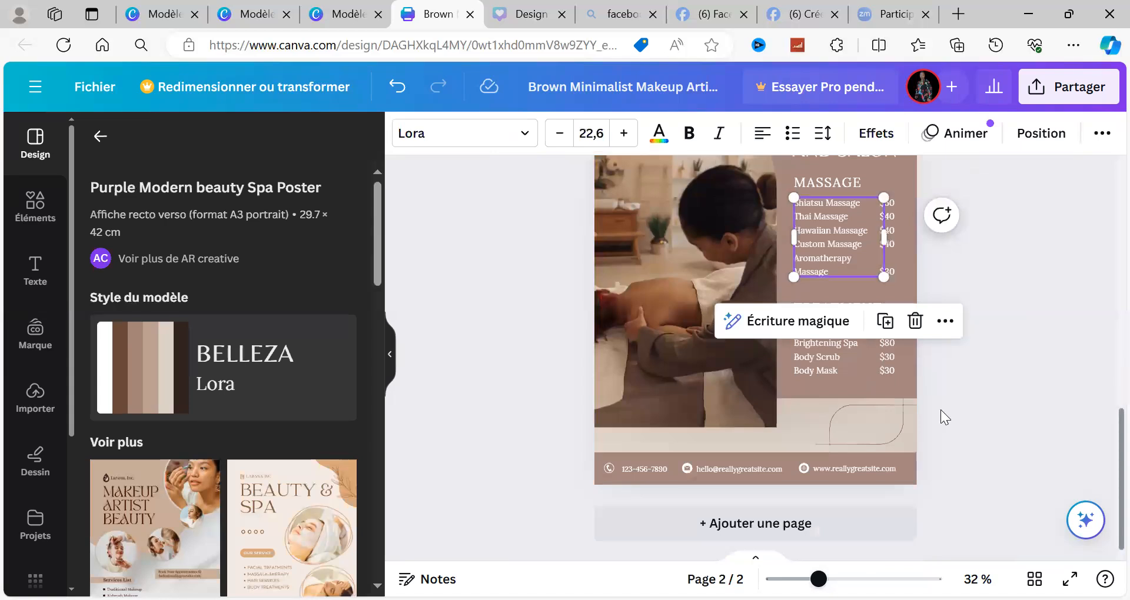
pyautogui.click(702, 530)
pyautogui.click(291, 505)
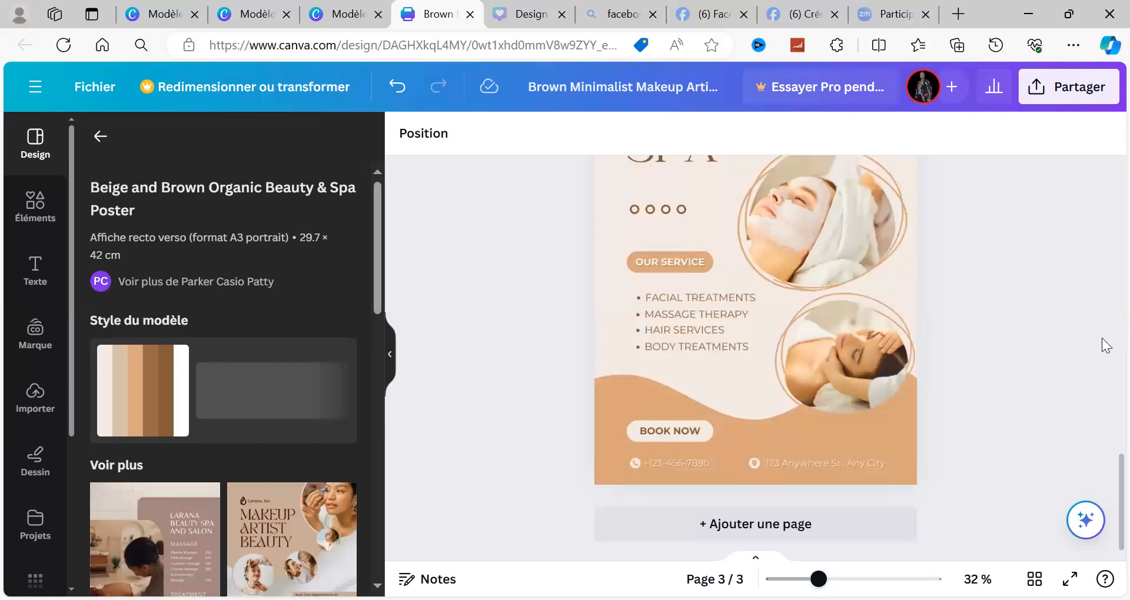
pyautogui.scroll(2, 1107, 345)
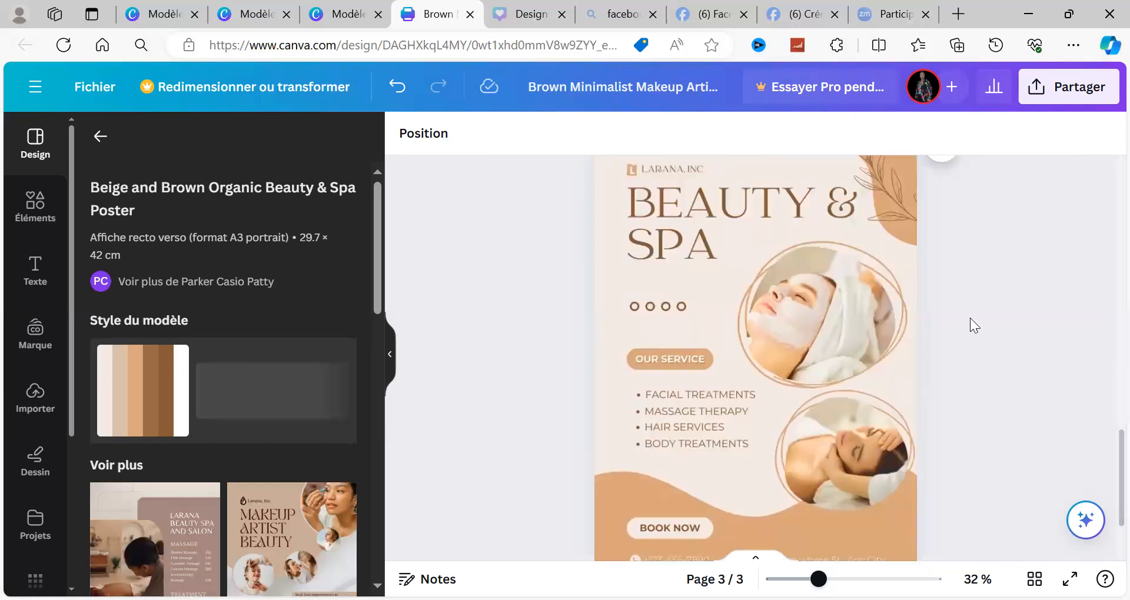
pyautogui.scroll(2, 974, 326)
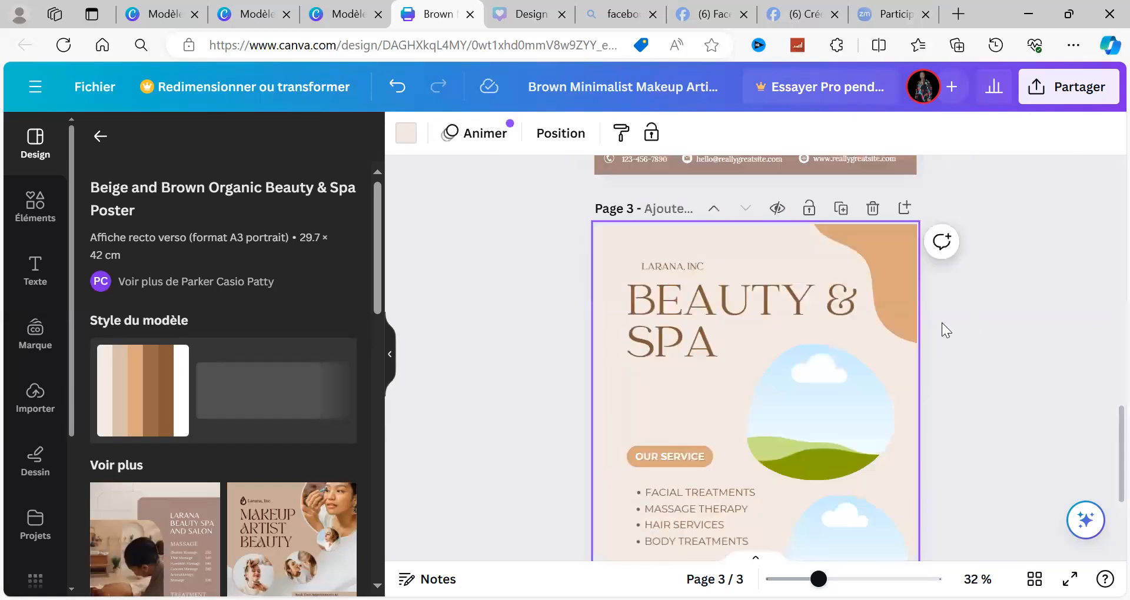
pyautogui.click(1107, 363)
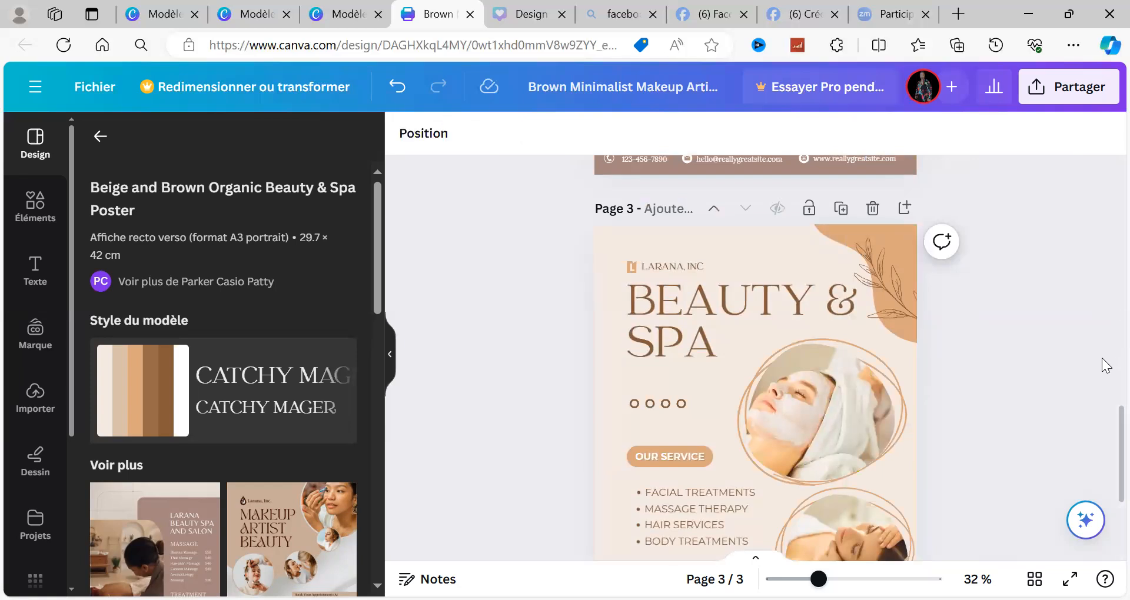
# Step: Review the spa posters on pages 2 and 3, and select the orange wave shape behind "BOOK NOW" on page 3
pyautogui.scroll(2, 1106, 370)
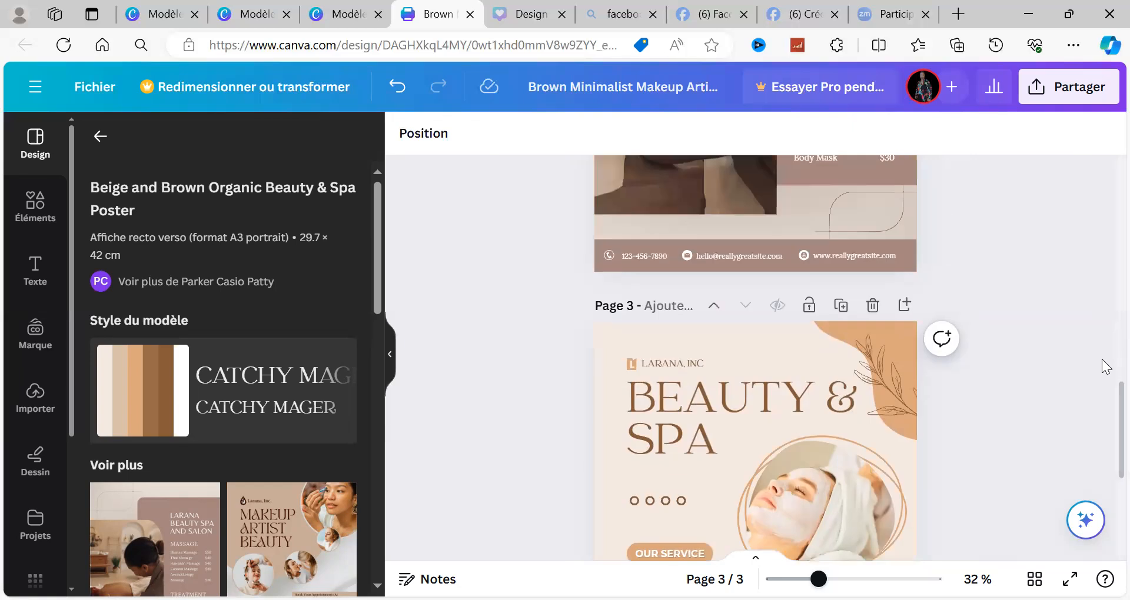
pyautogui.scroll(2, 1106, 368)
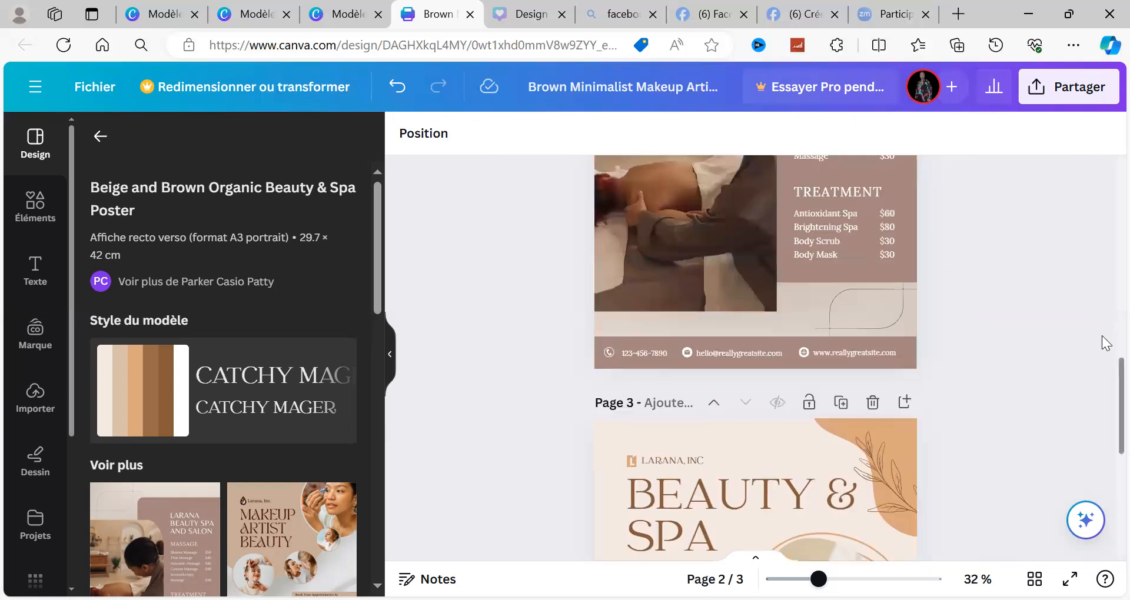
pyautogui.scroll(2, 1105, 371)
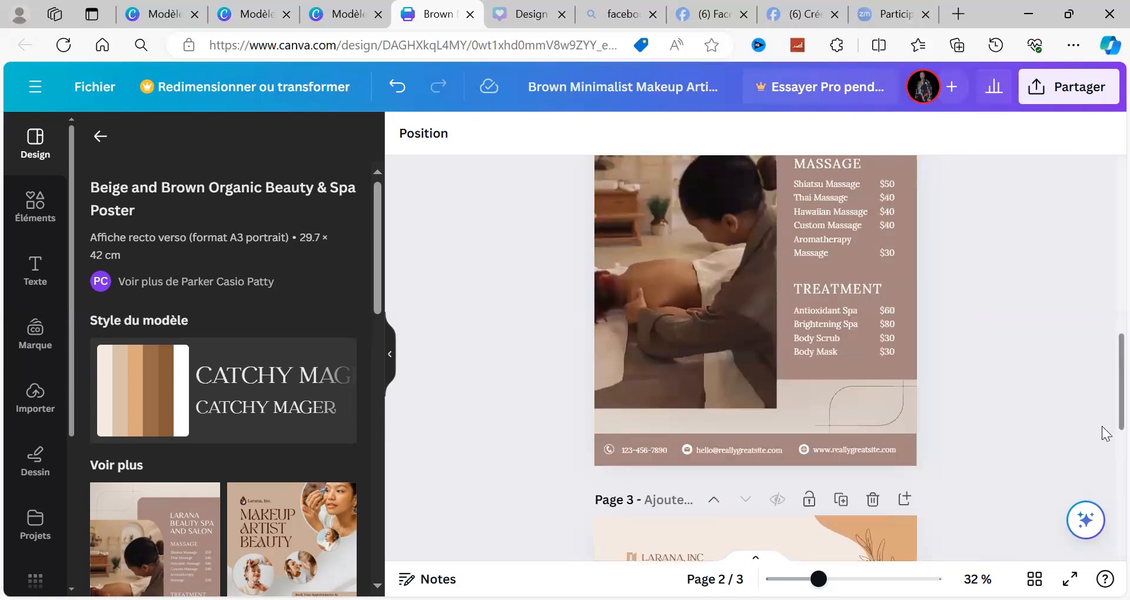
pyautogui.scroll(-2, 1106, 465)
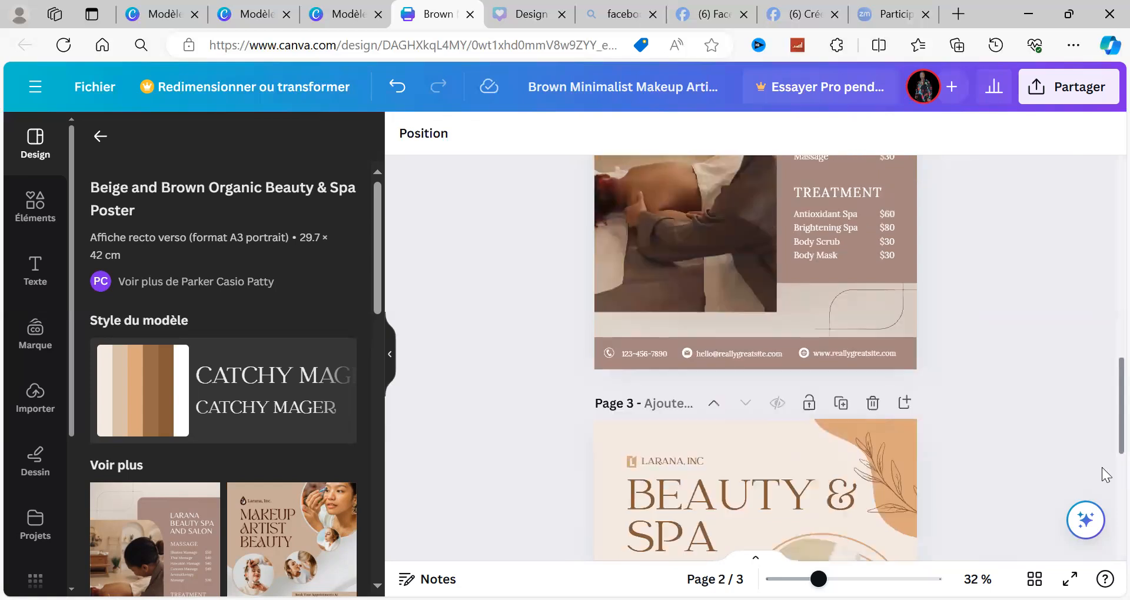
pyautogui.scroll(-2, 1106, 474)
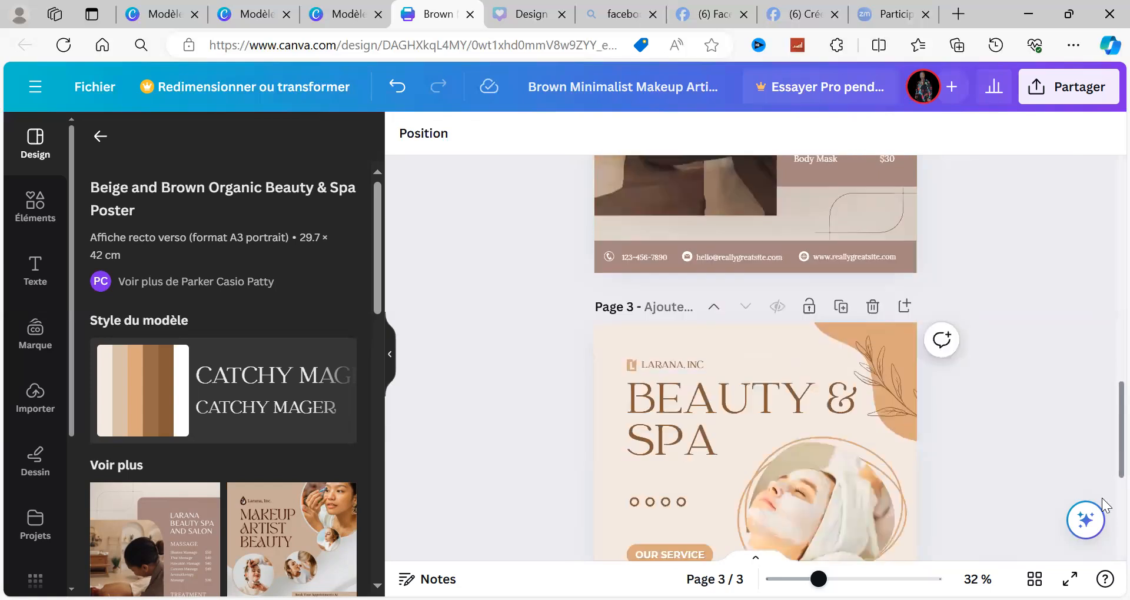
pyautogui.scroll(-2, 1106, 506)
pyautogui.scroll(-2, 1105, 520)
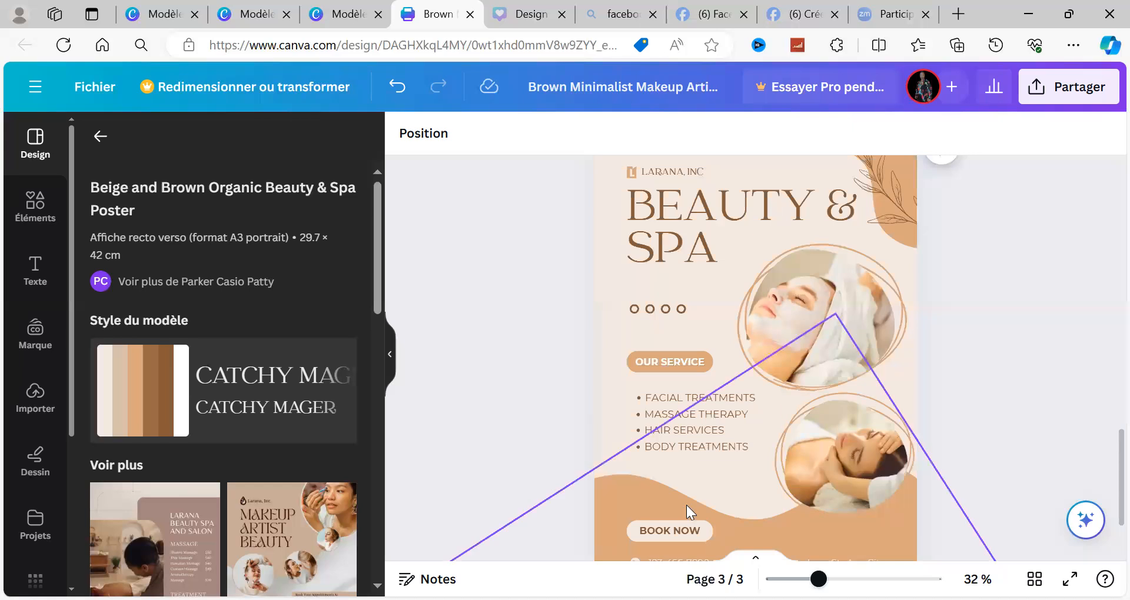
pyautogui.click(686, 505)
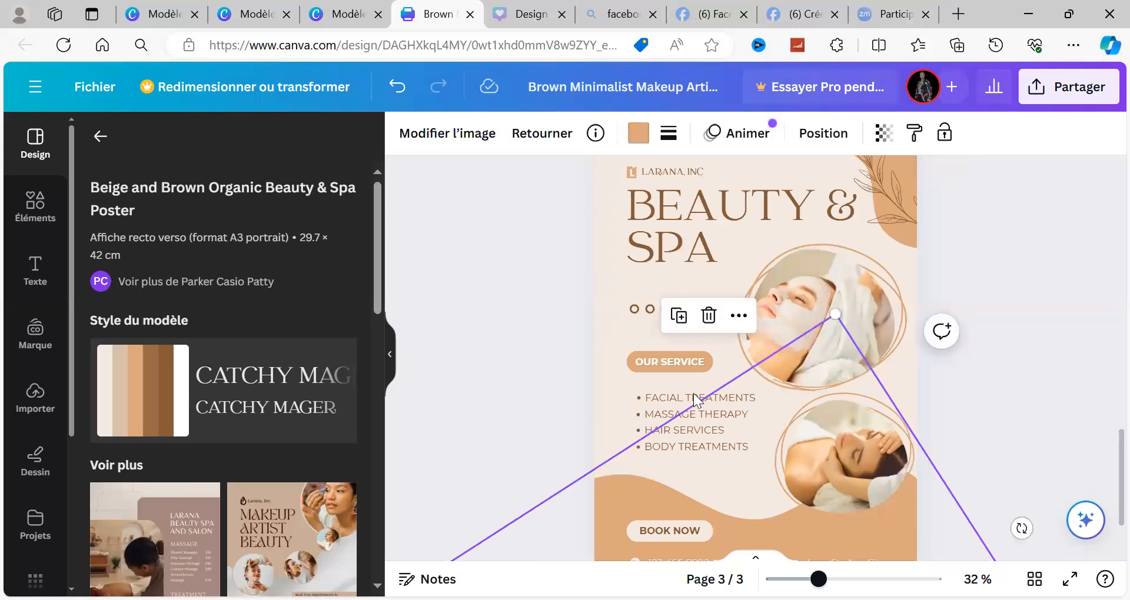
# Step: Try removing the orange wave shape behind "BOOK NOW" on page 3, and undo the deletion
pyautogui.click(708, 318)
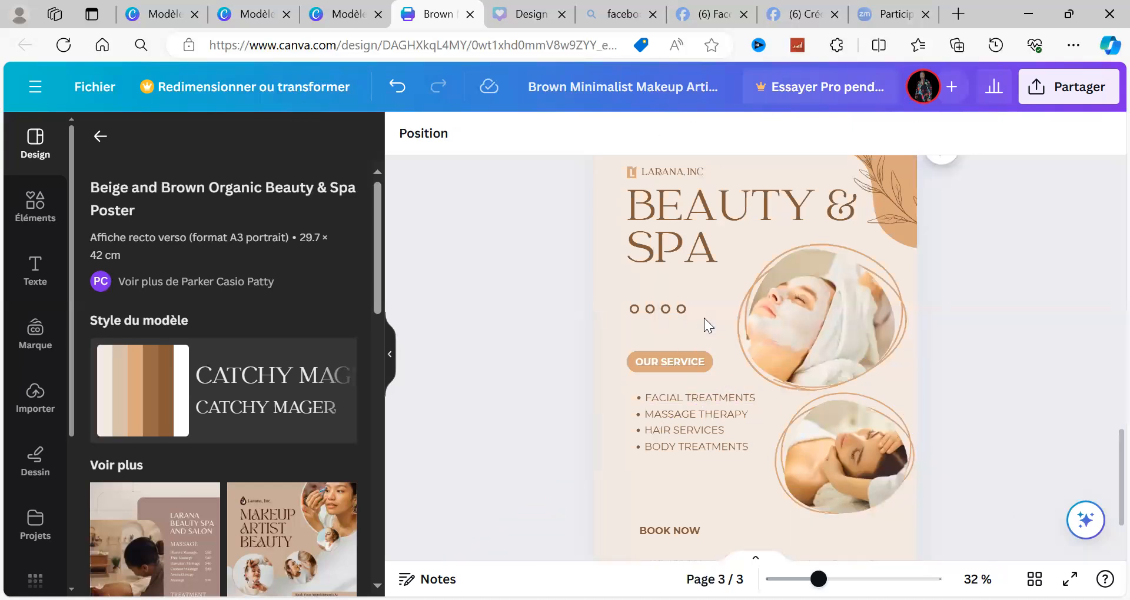
pyautogui.click(397, 89)
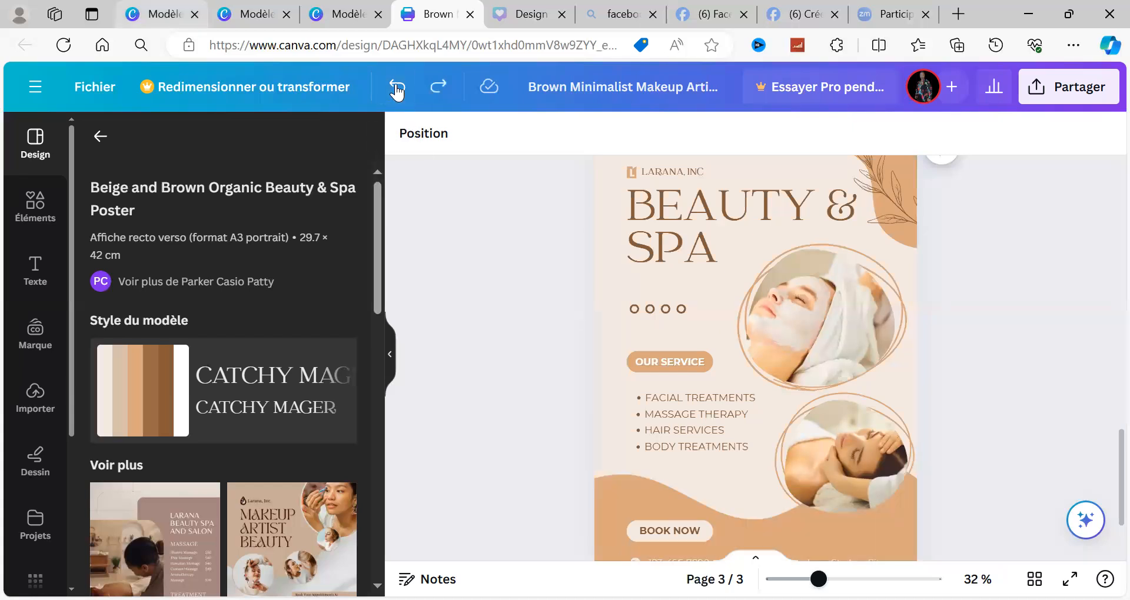
# Step: Search the elements library for "FORME" and browse the full collection of basic shapes
pyautogui.click(36, 207)
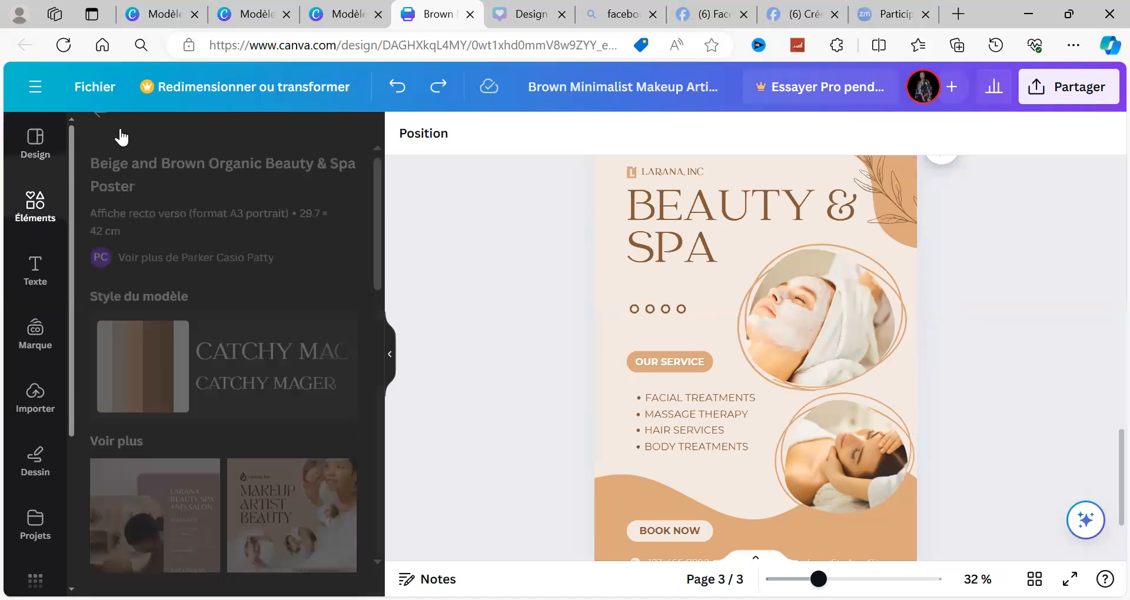
pyautogui.click(133, 141)
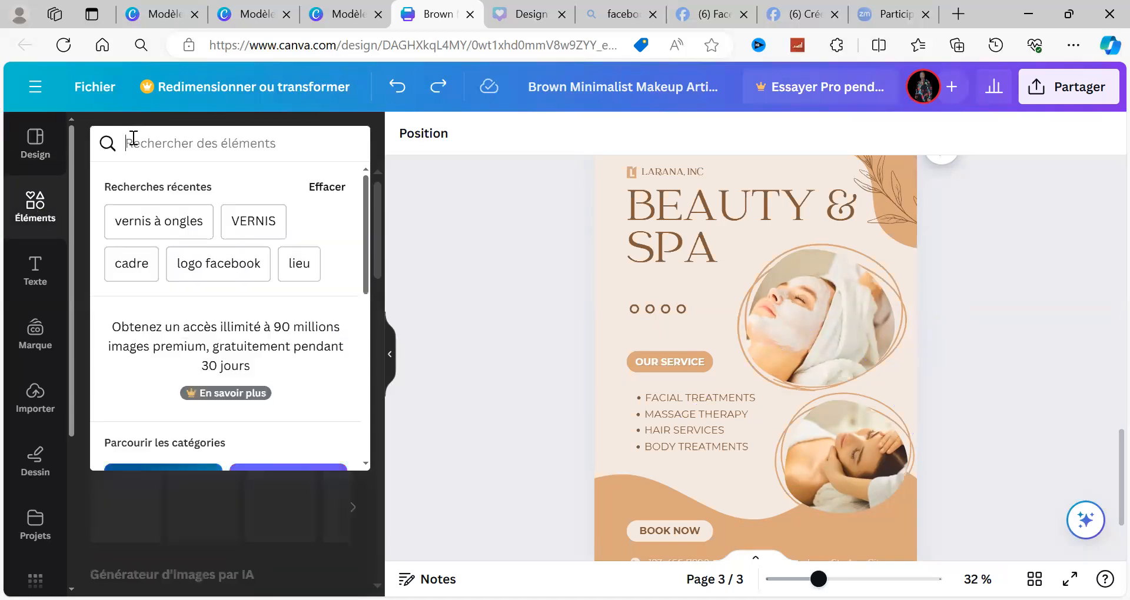
pyautogui.write('foRME')
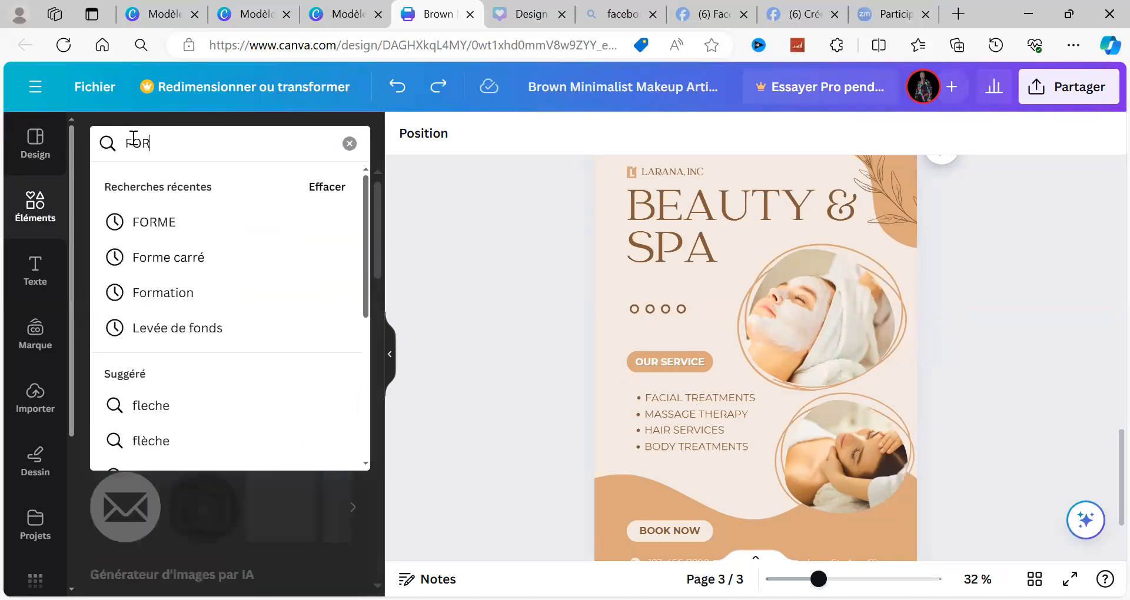
pyautogui.click(147, 223)
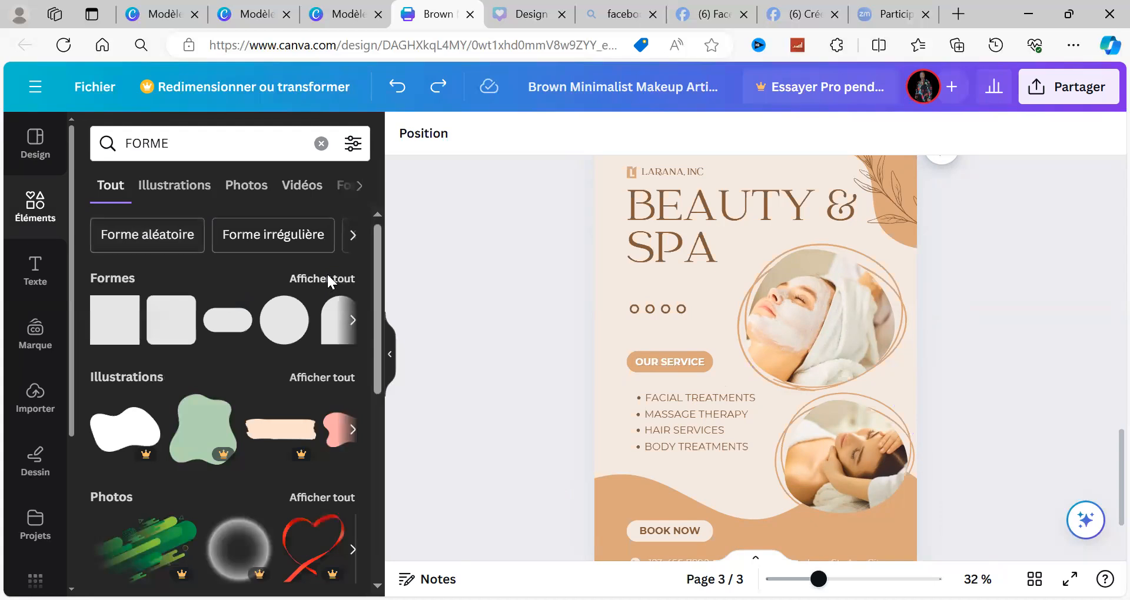
pyautogui.click(328, 277)
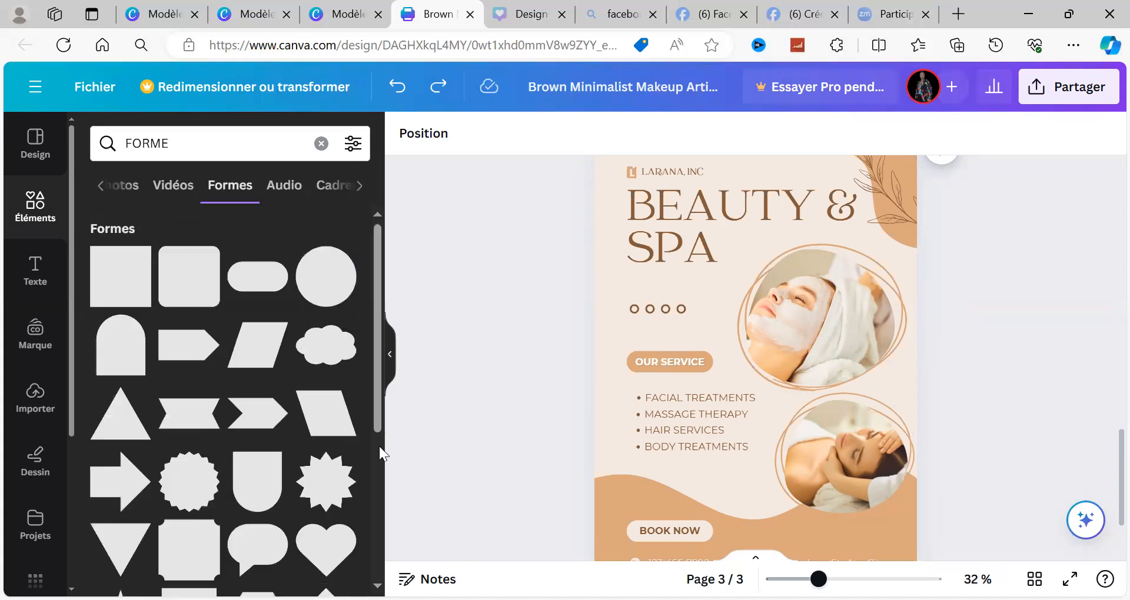
pyautogui.scroll(-5, 379, 446)
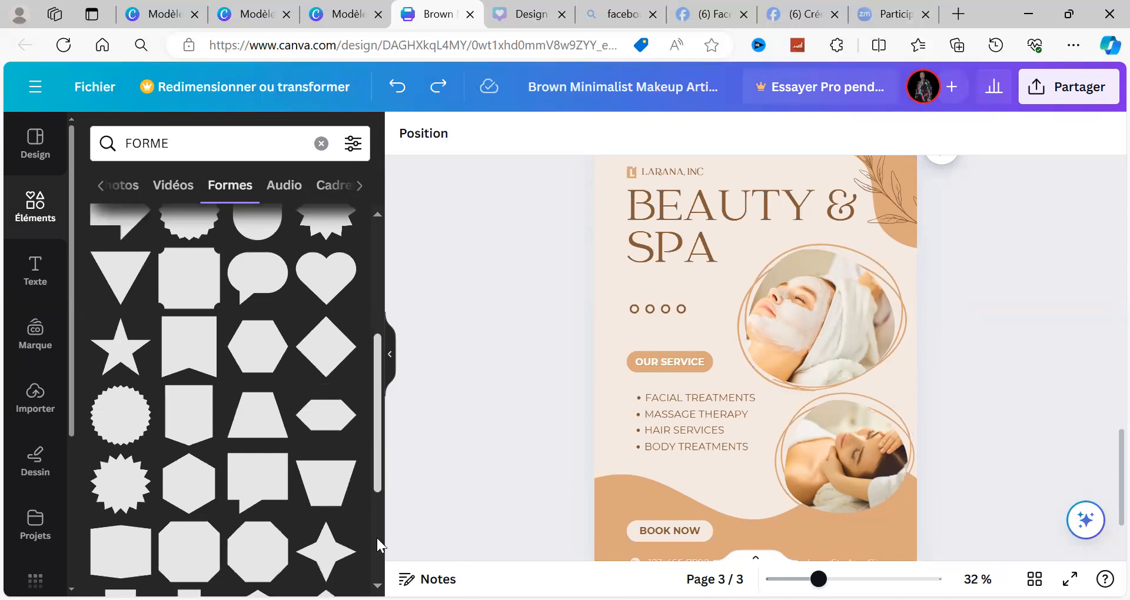
pyautogui.scroll(-3, 376, 538)
pyautogui.scroll(-1, 380, 569)
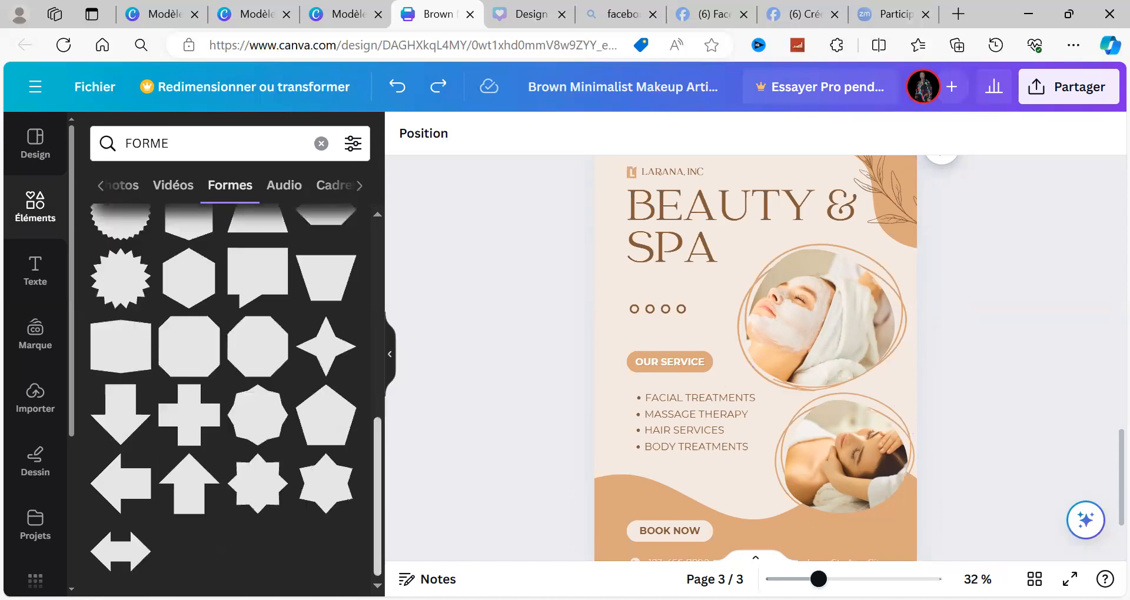
pyautogui.scroll(10, 334, 311)
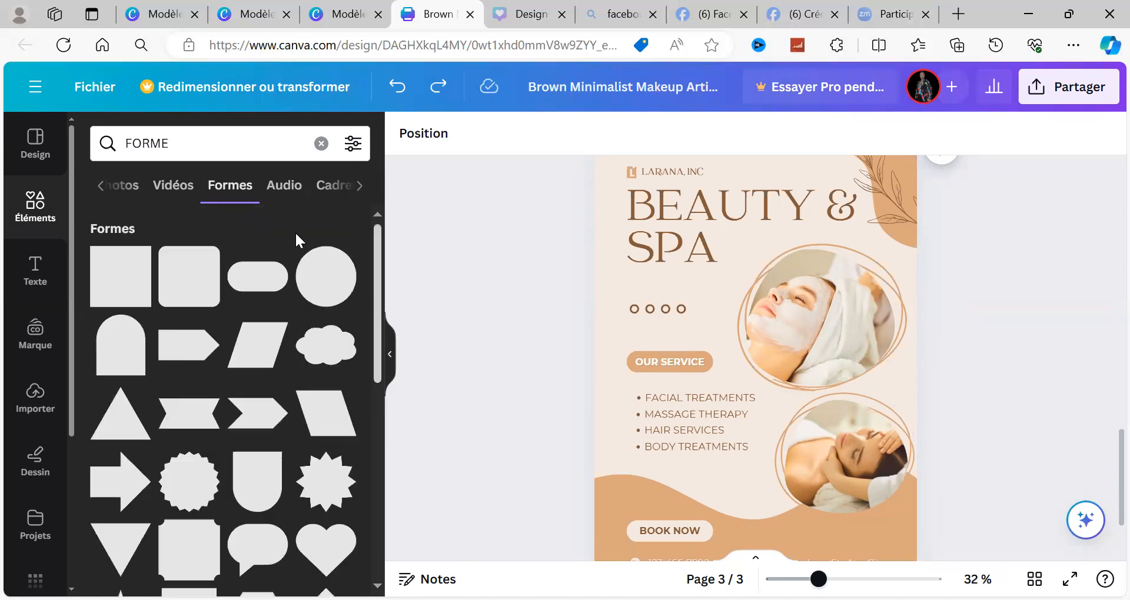
pyautogui.click(97, 192)
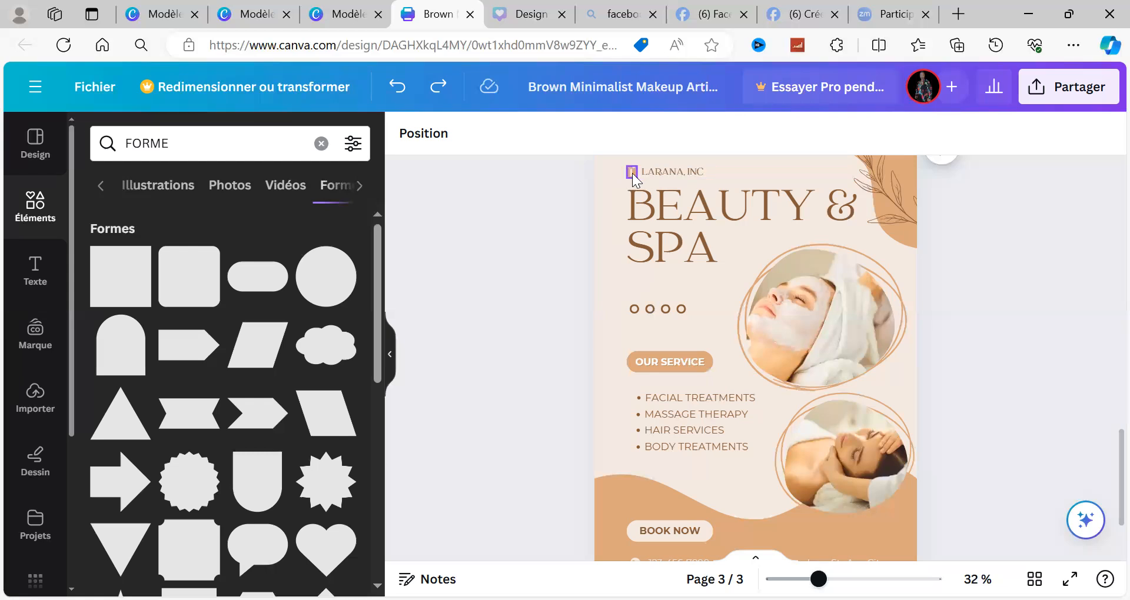
# Step: Delete the "LARANA, INC" text and the small logo beside it above the page 3 heading
pyautogui.doubleClick(664, 169)
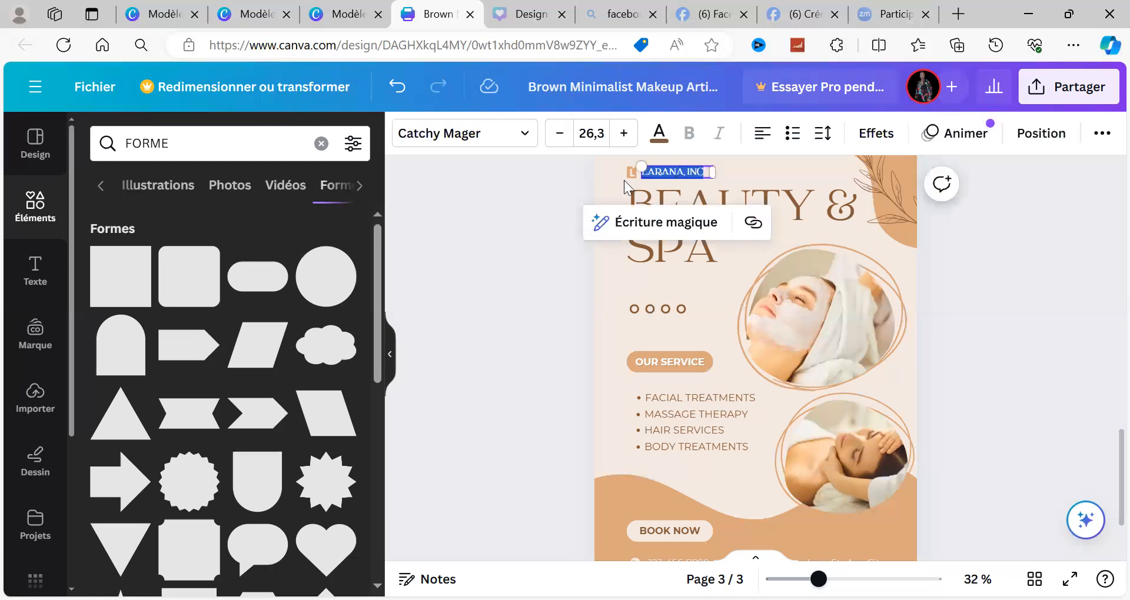
pyautogui.click(567, 207)
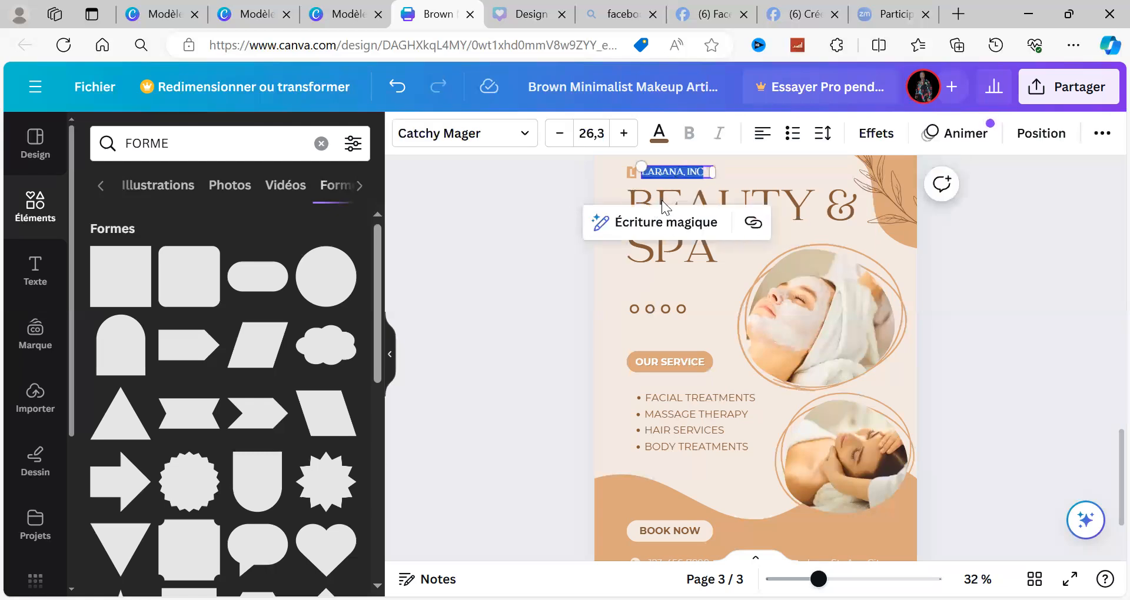
pyautogui.click(675, 170)
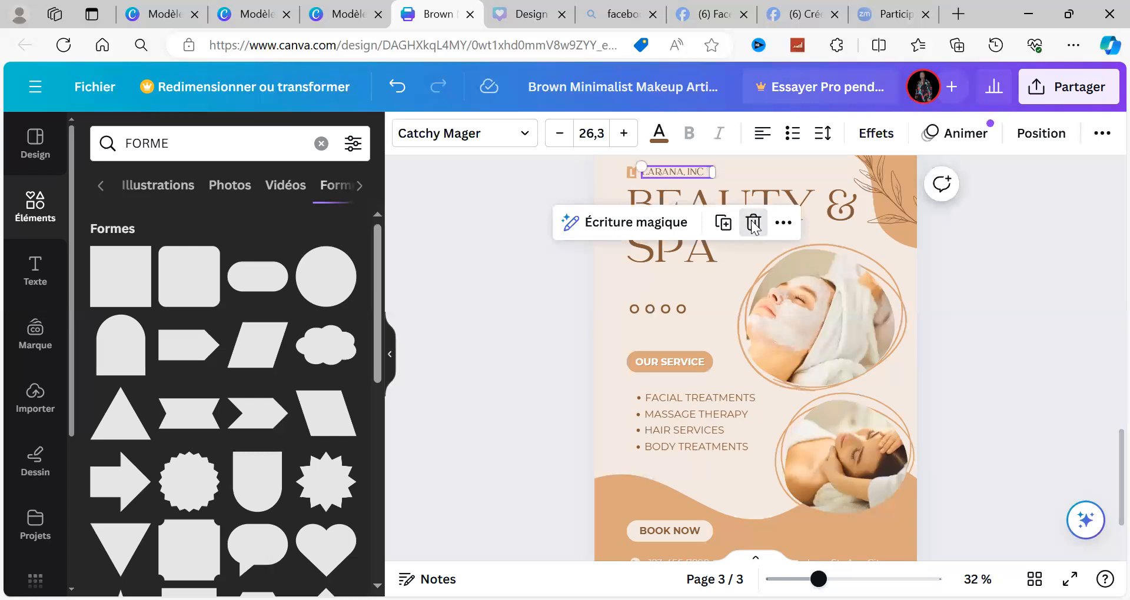
pyautogui.click(753, 224)
pyautogui.click(632, 173)
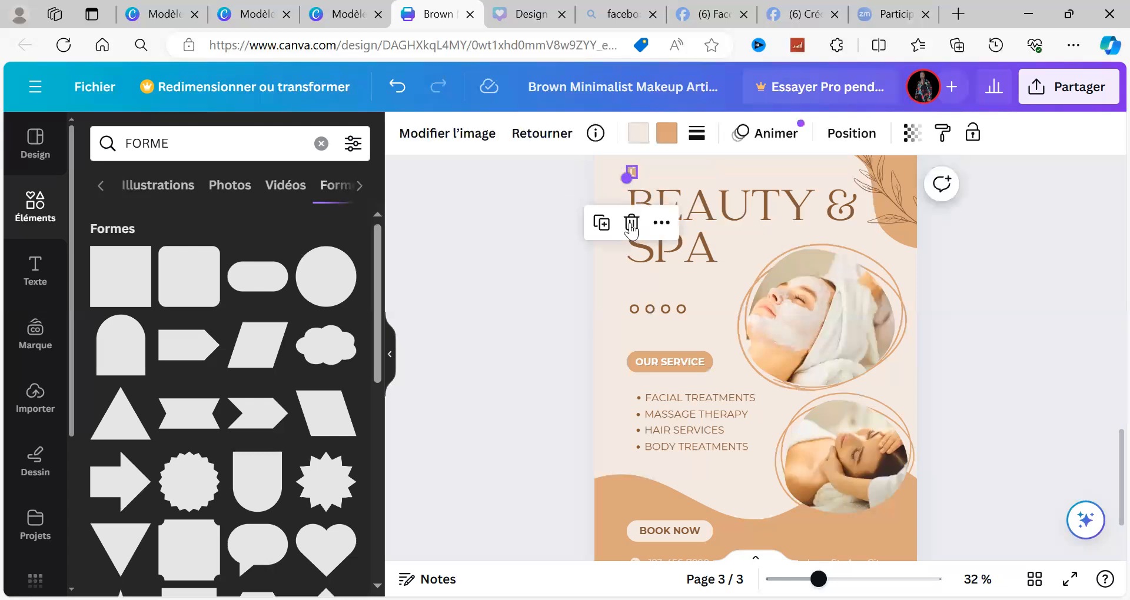
pyautogui.click(631, 225)
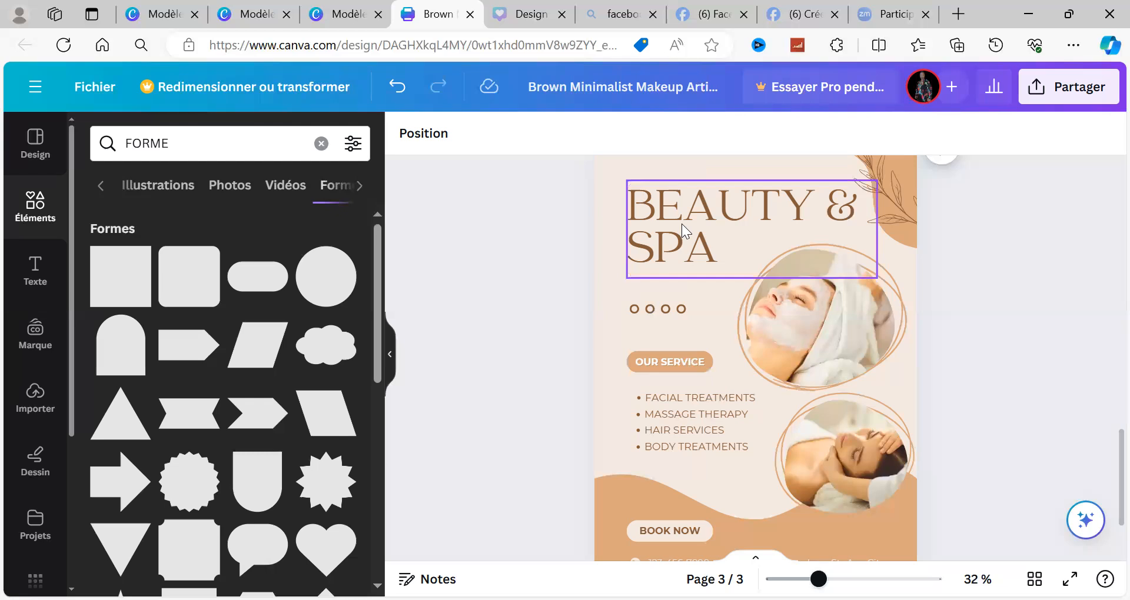
# Step: Replace the "BEAUTY & SPA" heading on page 3 with "PRODEUITS DE BEAUTE"
pyautogui.doubleClick(681, 224)
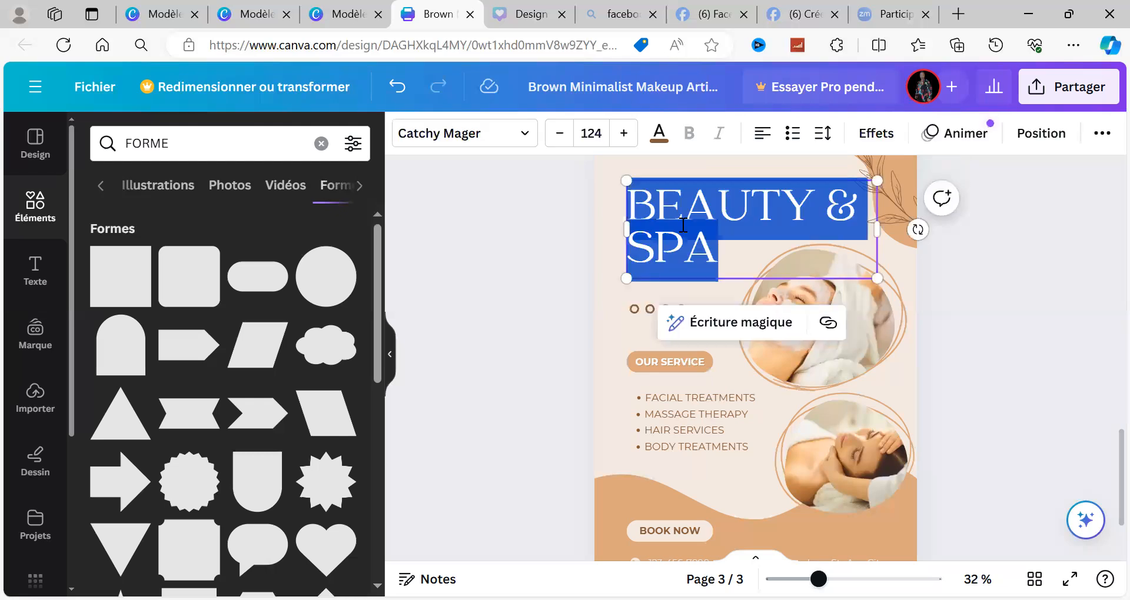
pyautogui.write('PRODEUI')
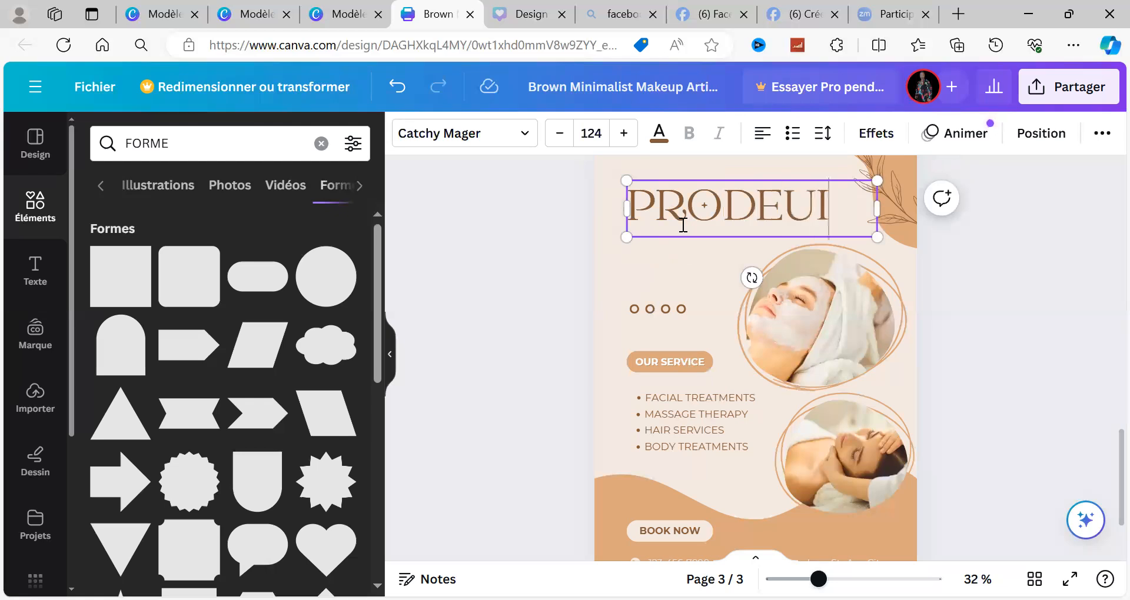
pyautogui.write('TS DE BEAT')
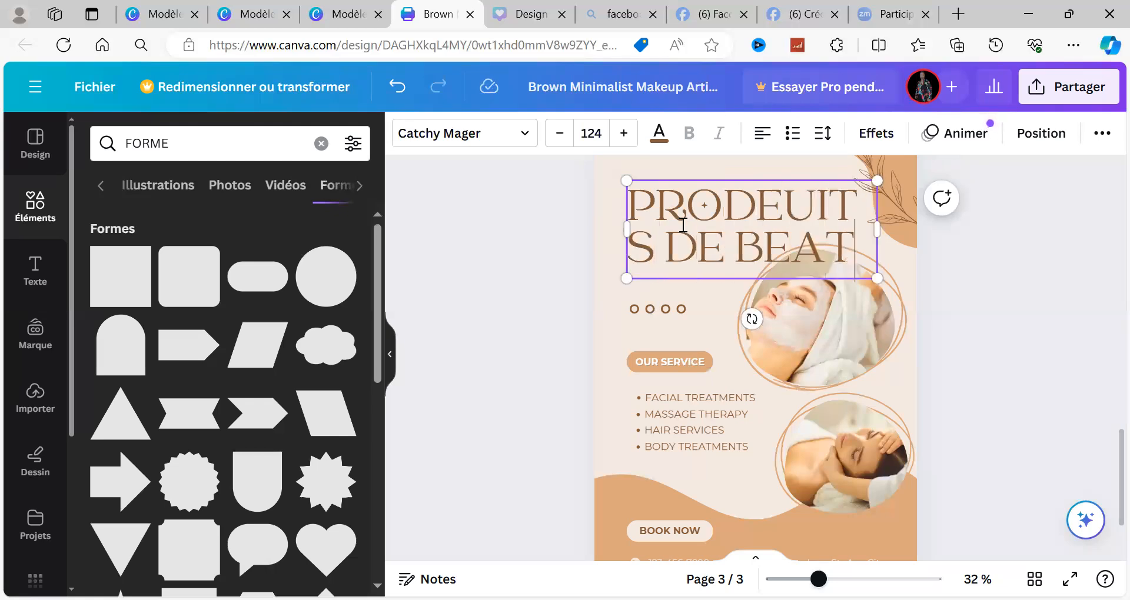
pyautogui.press('BackSpace')
pyautogui.write('UTE')
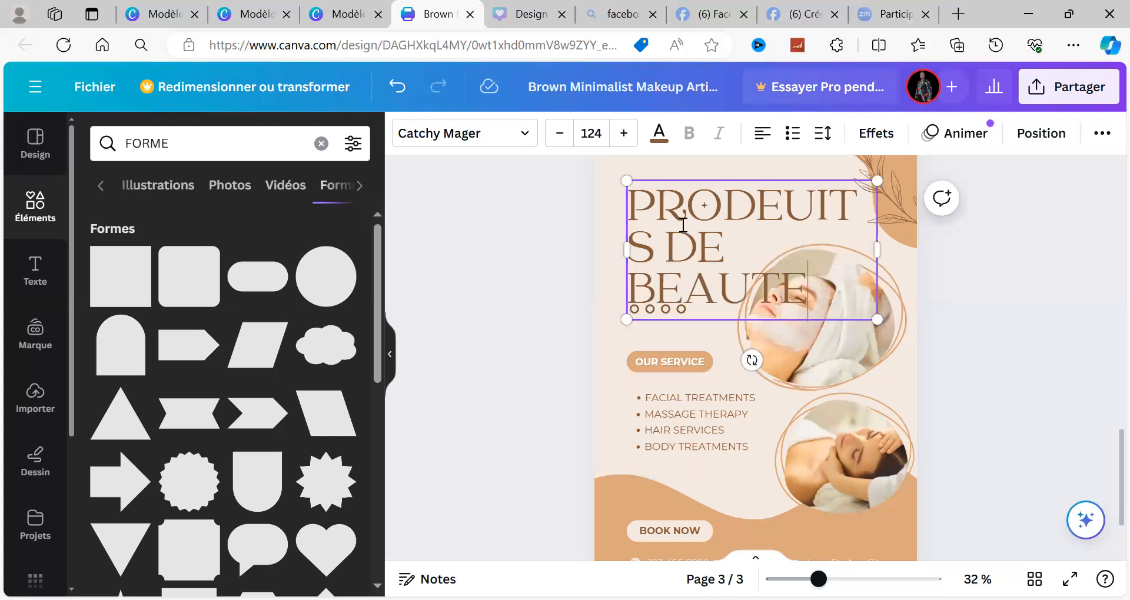
pyautogui.click(977, 328)
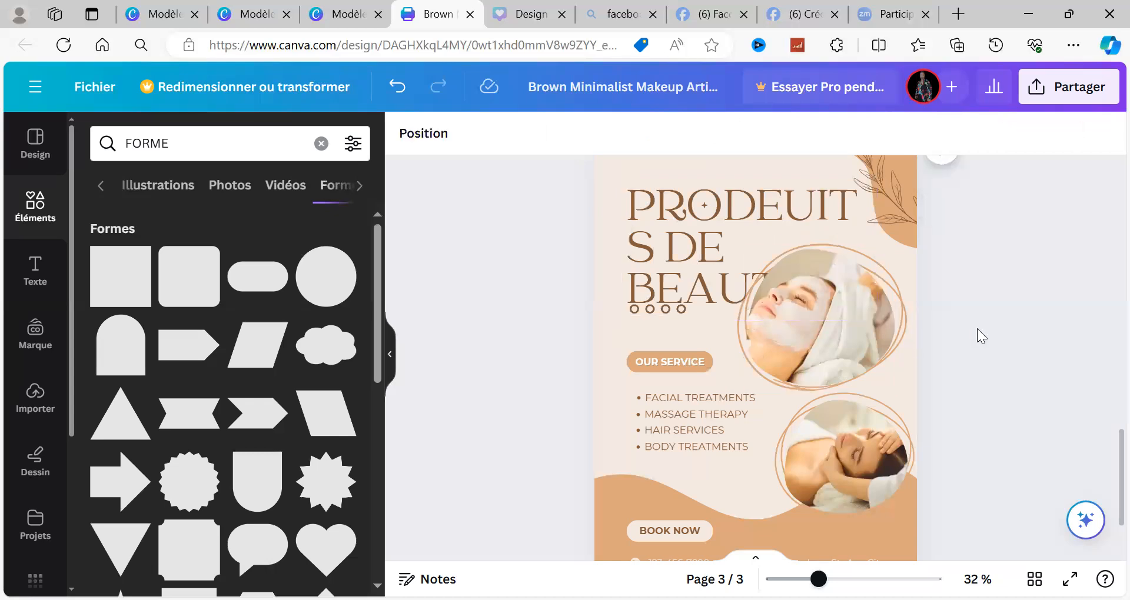
# Step: Change the "OUR SERVICE" label on page 3 to "NOS SERVICES"
pyautogui.doubleClick(661, 364)
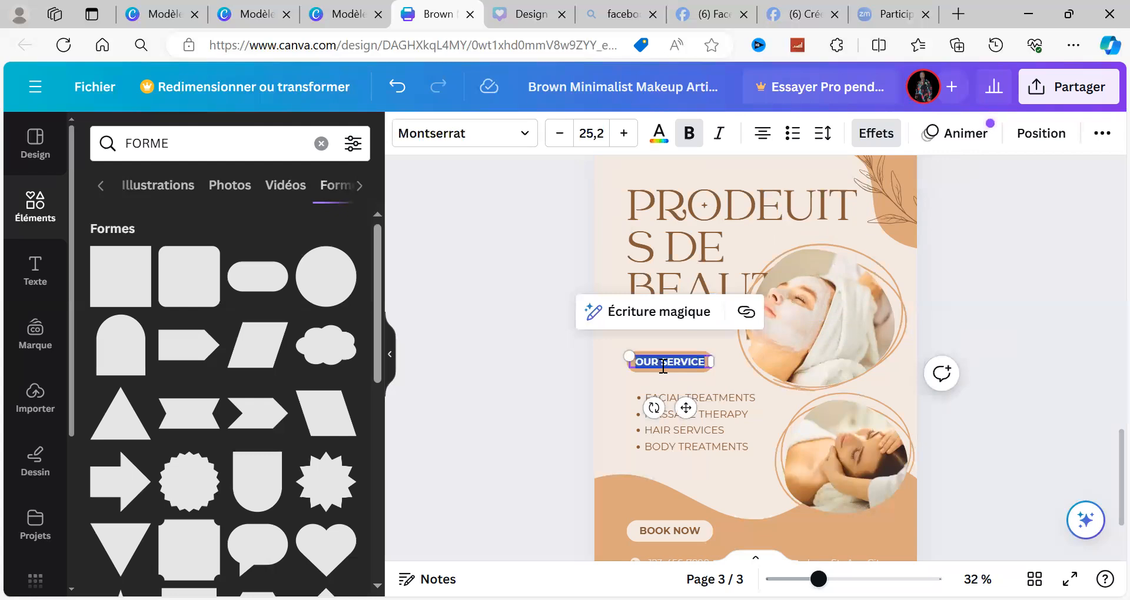
pyautogui.write('NOS SERV')
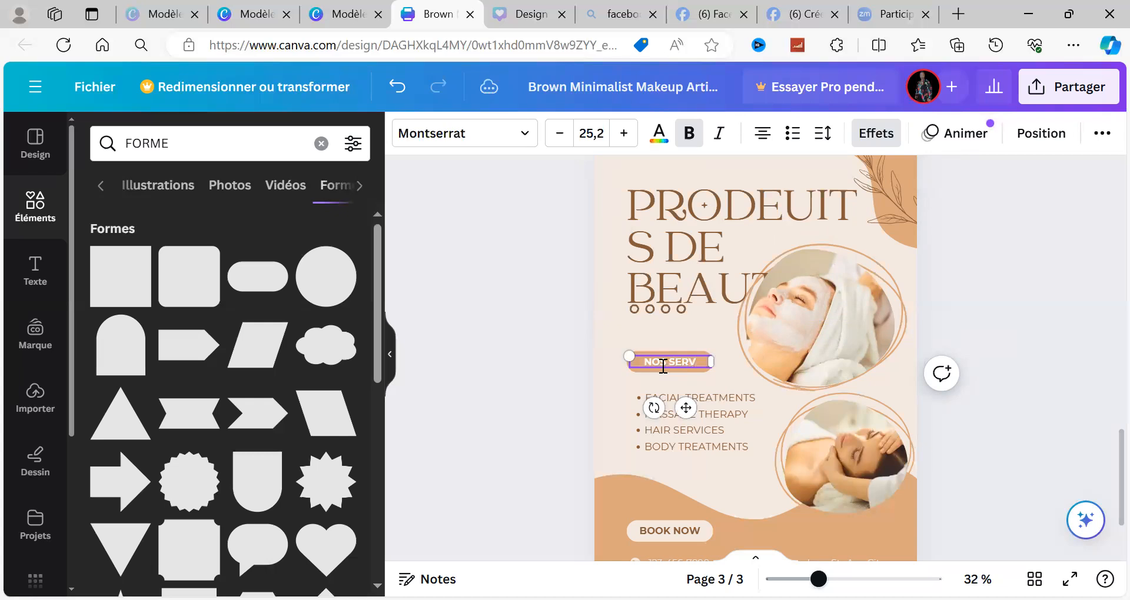
pyautogui.press('BackSpace')
pyautogui.write('VICES')
pyautogui.click(1026, 381)
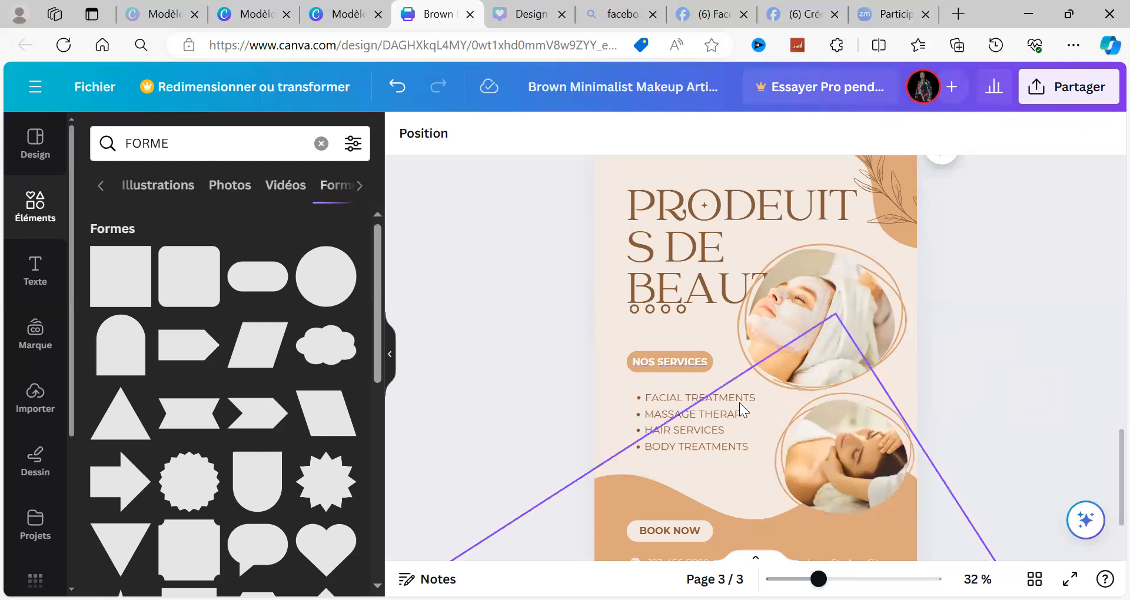
# Step: Replace the "FACIAL TREATMENTS" list item with "TRAITEMENT DU VISAGE" and widen its text box to fit one line
pyautogui.click(708, 399)
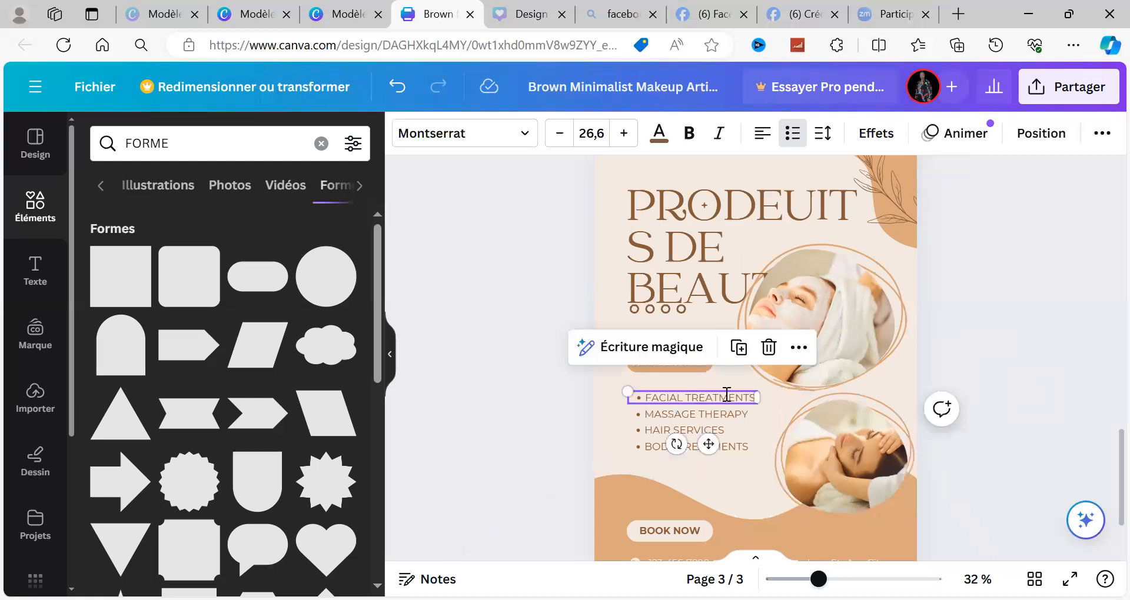
pyautogui.click(740, 392)
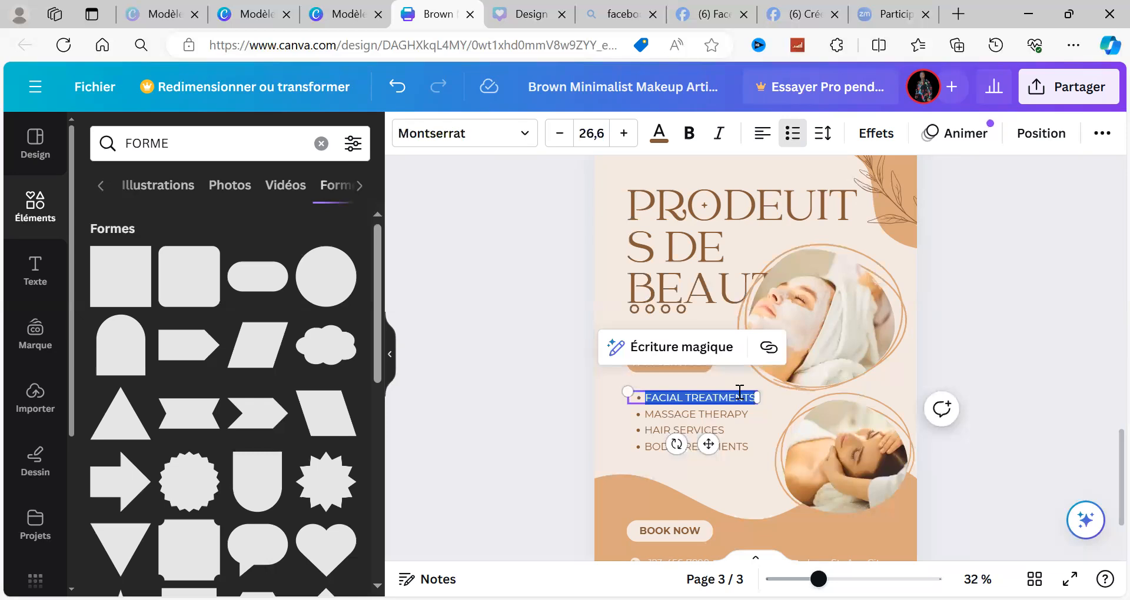
pyautogui.write('TRAITEMEN')
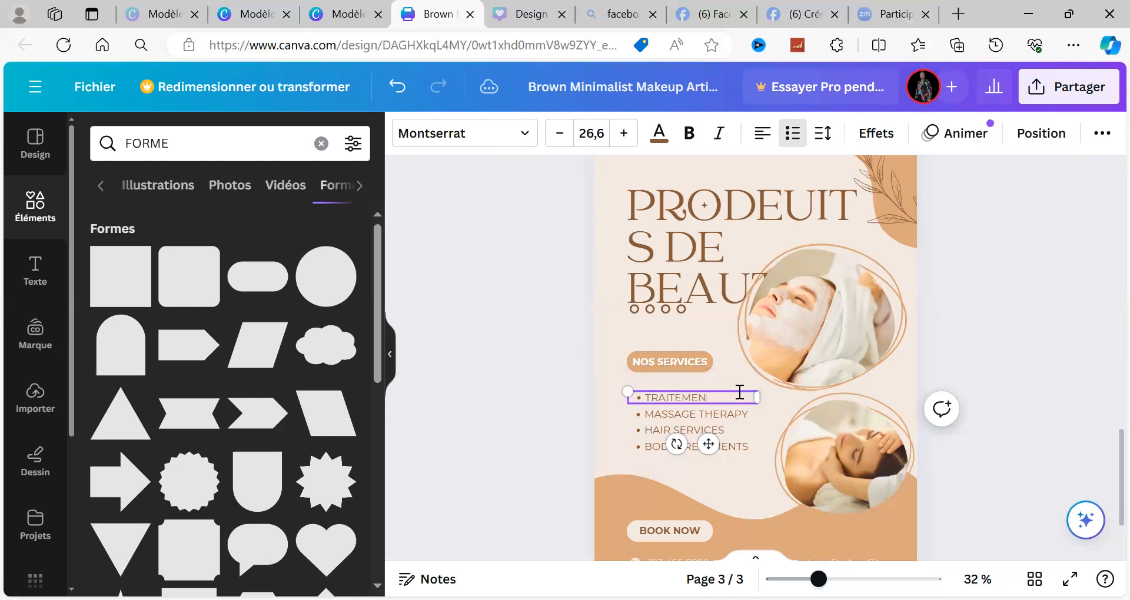
pyautogui.write('T DU VISAGE')
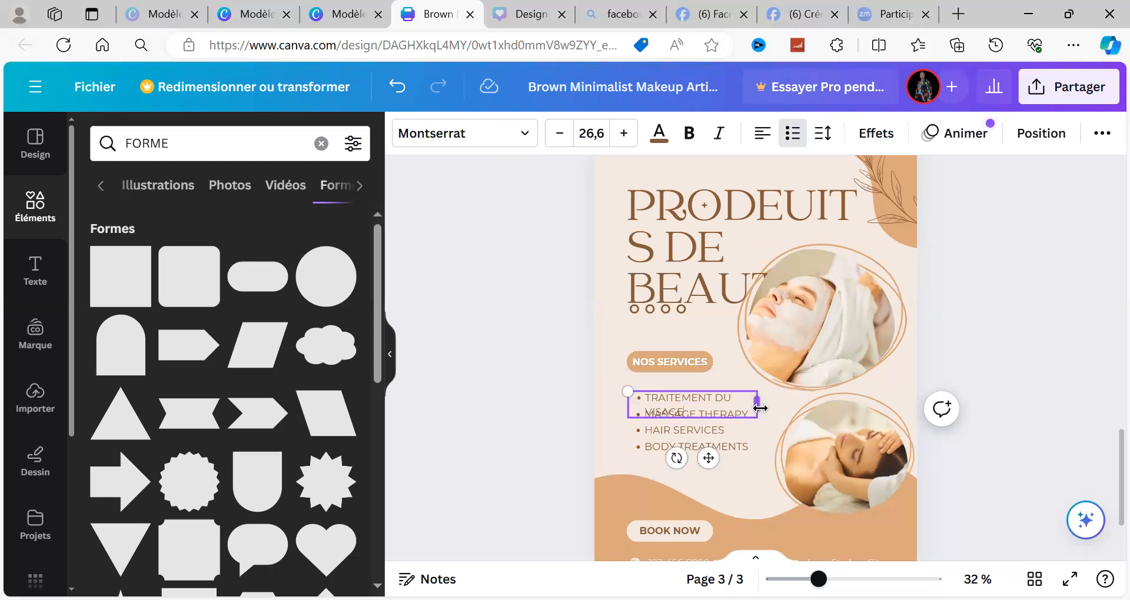
pyautogui.moveTo(788, 404); pyautogui.dragTo(793, 403)
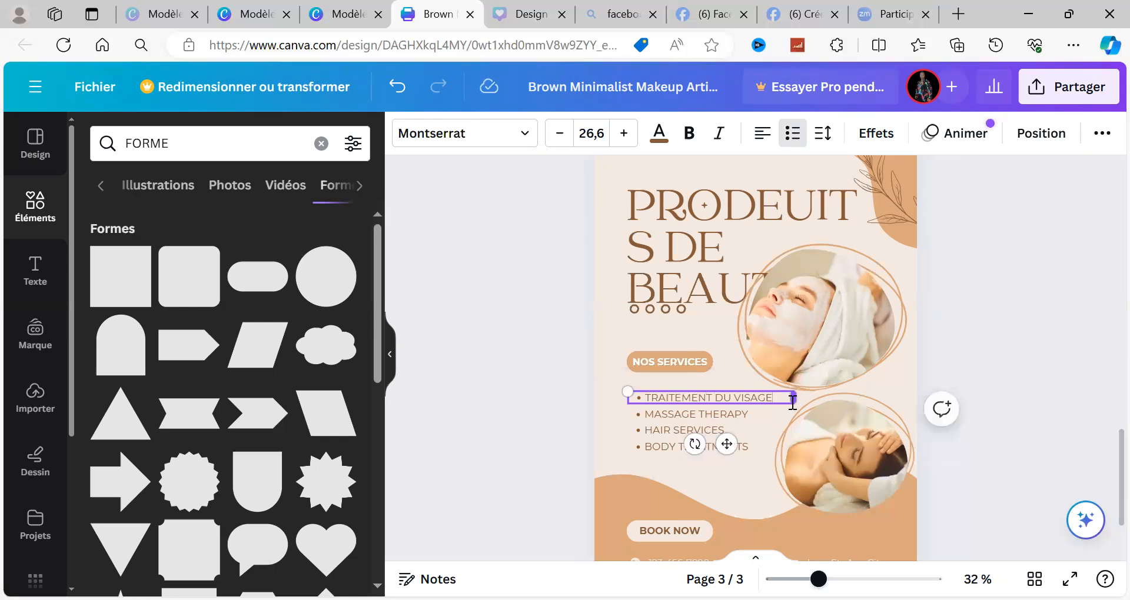
# Step: Replace the "MASSAGE THERAPY" list item with "MASSAGE THERAOIE"
pyautogui.tripleClick(710, 419)
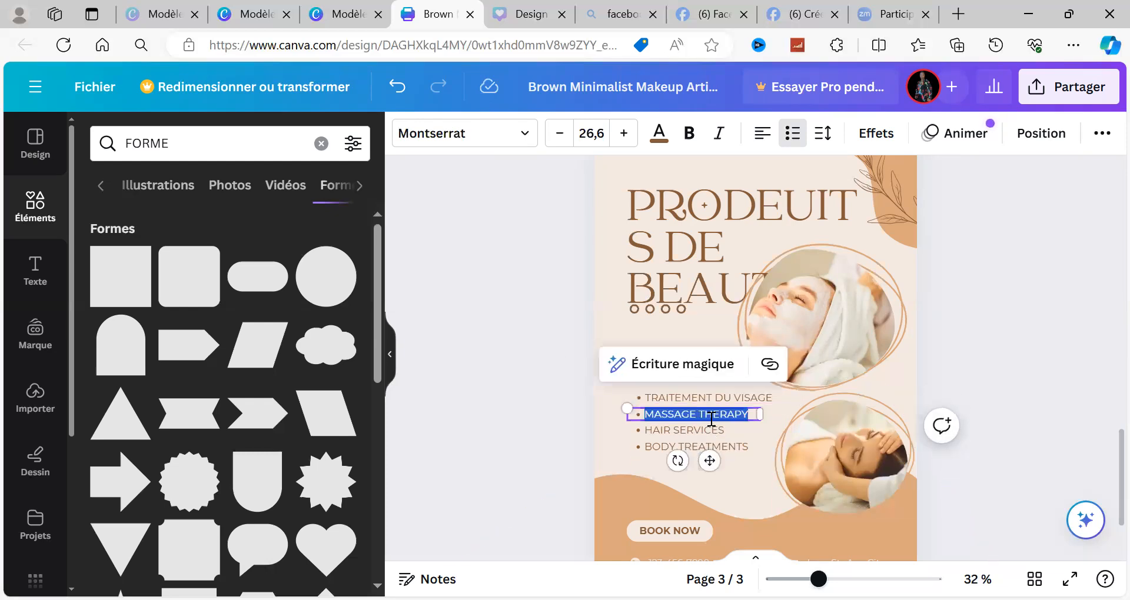
pyautogui.write('M')
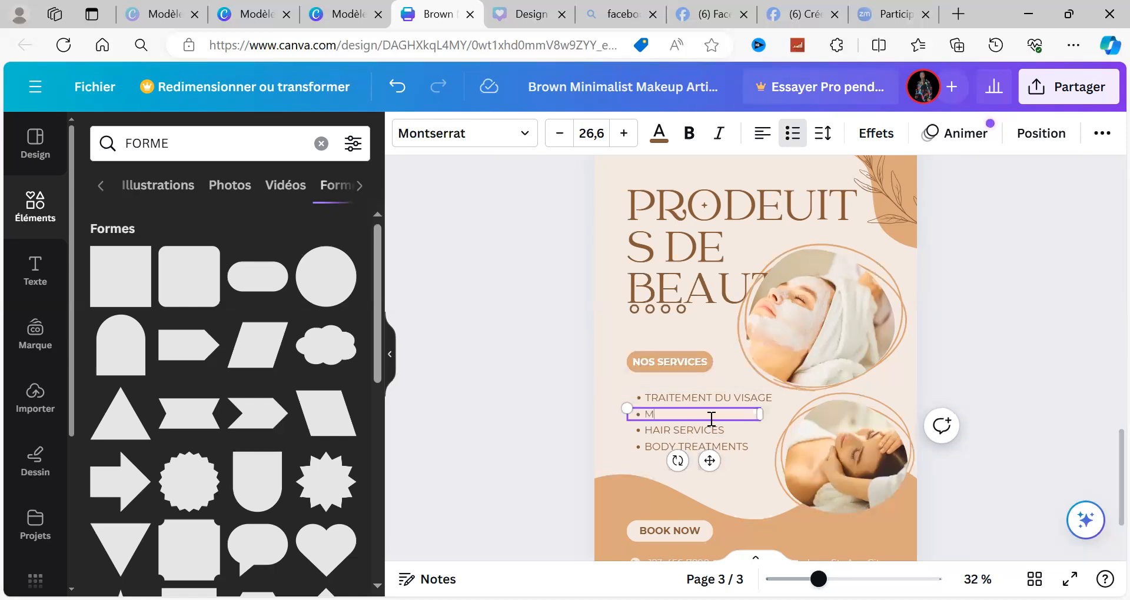
pyautogui.write('ASSAGE THERAOIE')
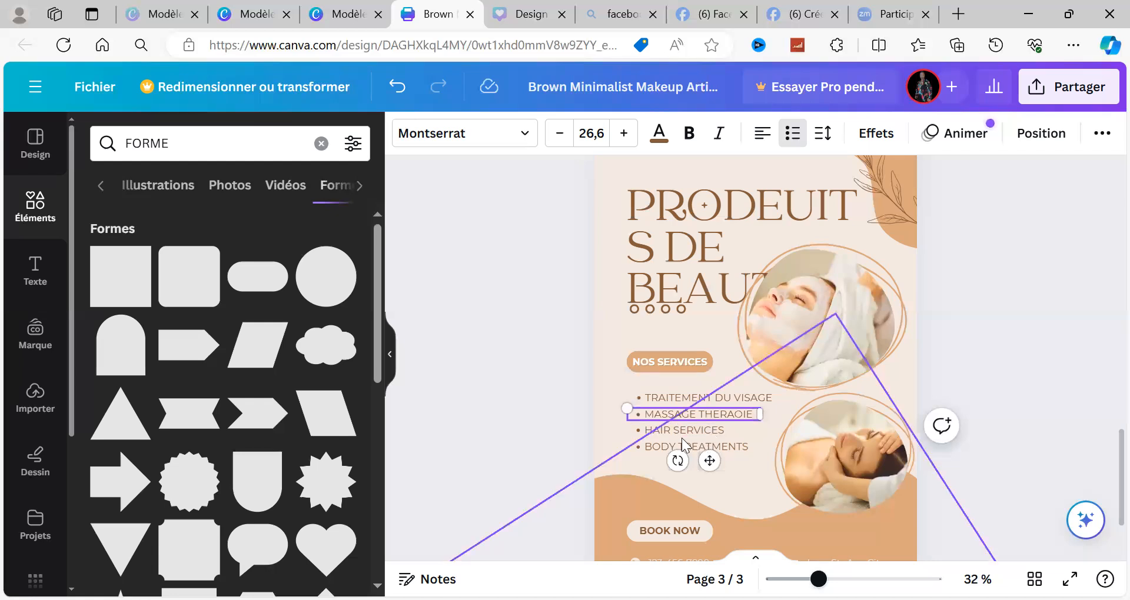
# Step: Replace the "HAIR SERVICES" list item with "SERVICES CHEVEUX"
pyautogui.doubleClick(648, 432)
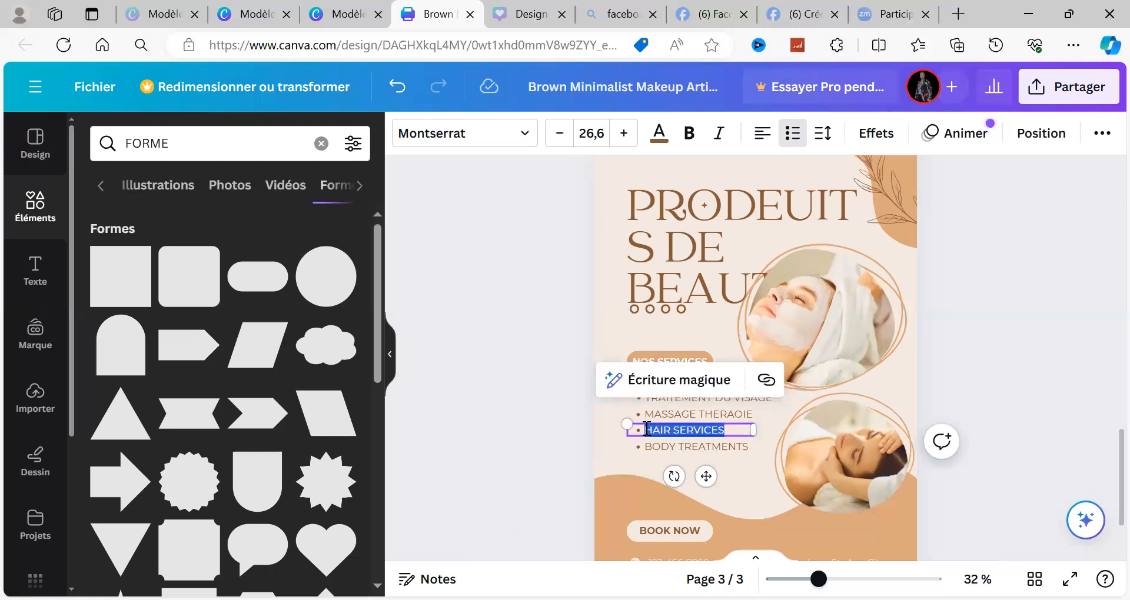
pyautogui.write('SER')
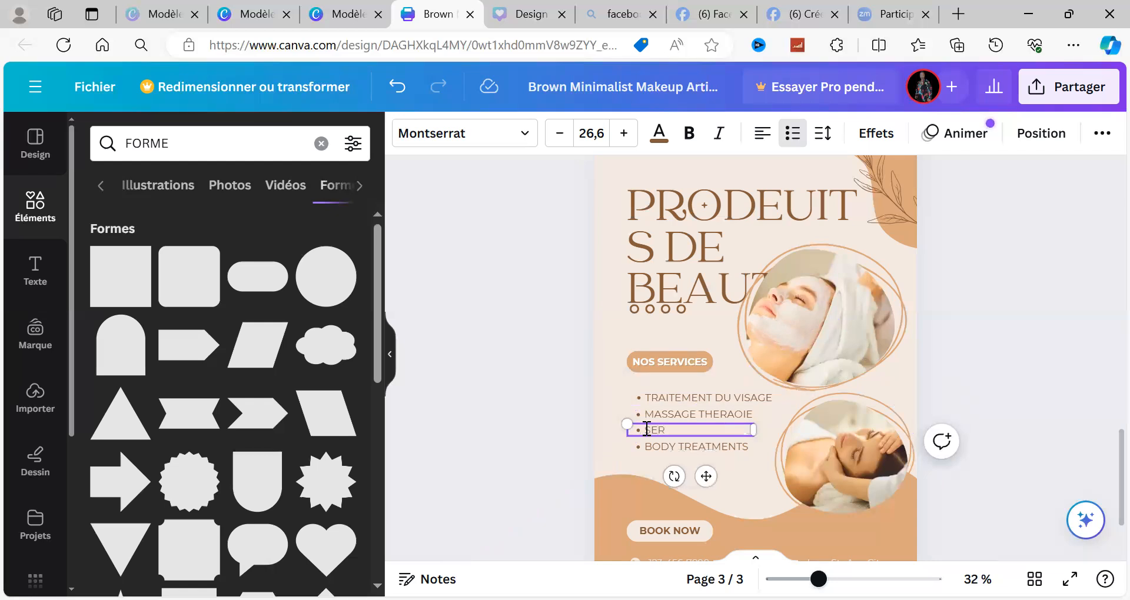
pyautogui.write('VICES C')
pyautogui.write('HEVEUX')
# Step: Replace the "BODY TREATMENTS" list item with "TRAITEMENT DU CORPS" and widen its text box to fit one line
pyautogui.click(683, 451)
pyautogui.doubleClick(684, 452)
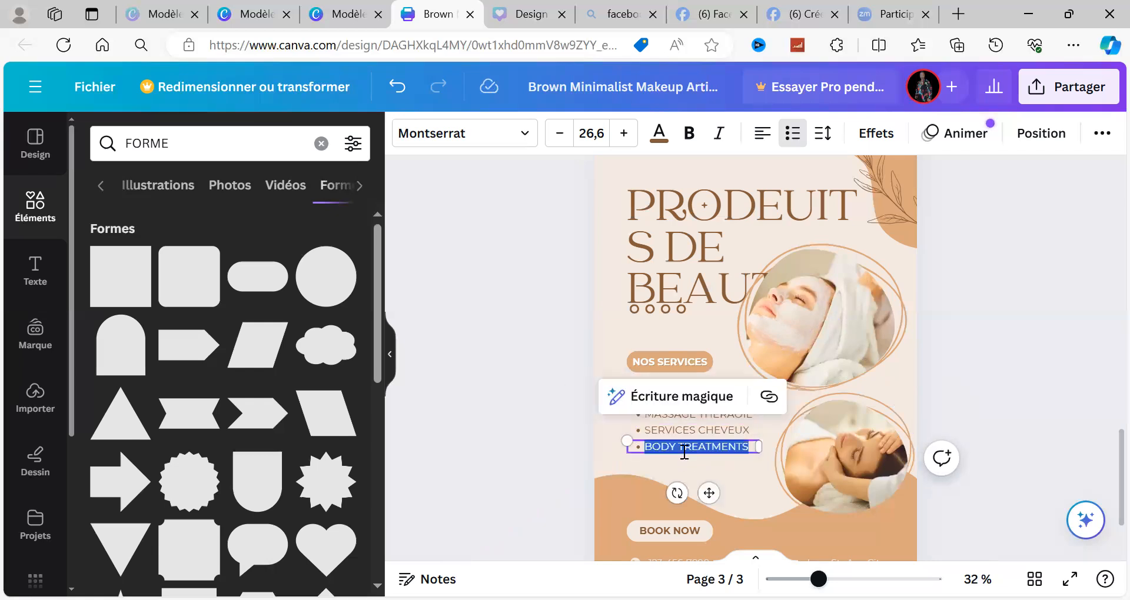
pyautogui.write('TRAI')
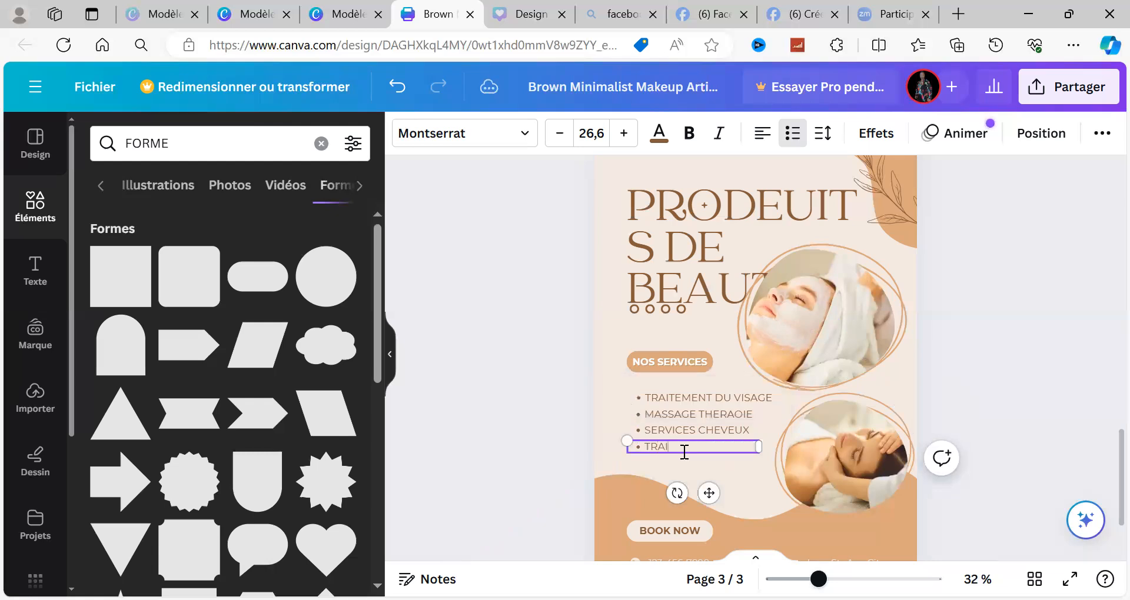
pyautogui.write('TEMENT DU CORP')
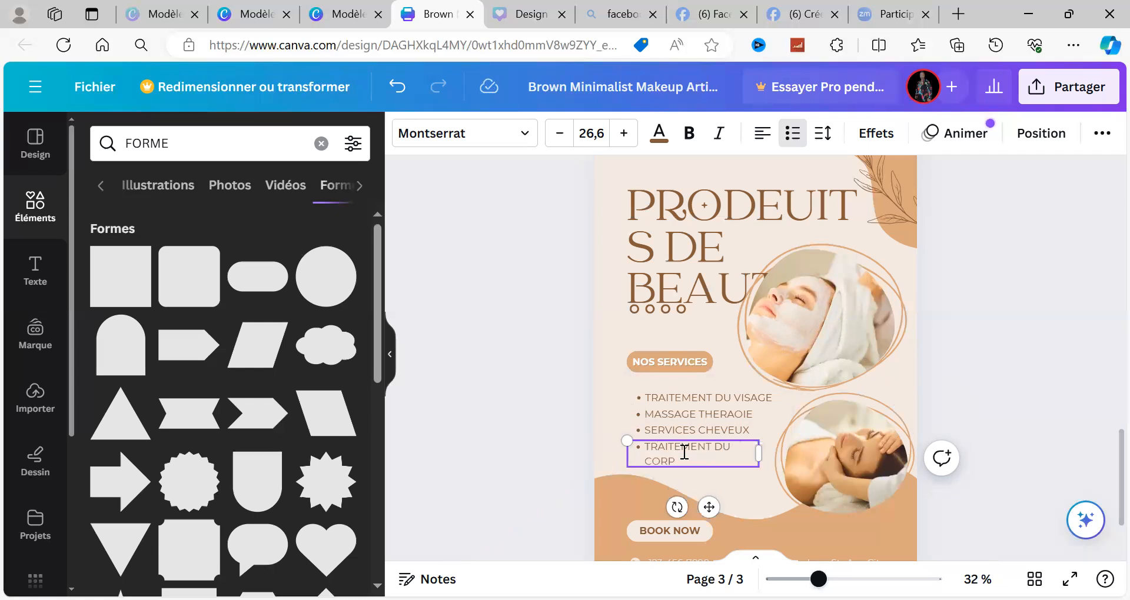
pyautogui.click(684, 452)
pyautogui.write('S')
pyautogui.press('BackSpace')
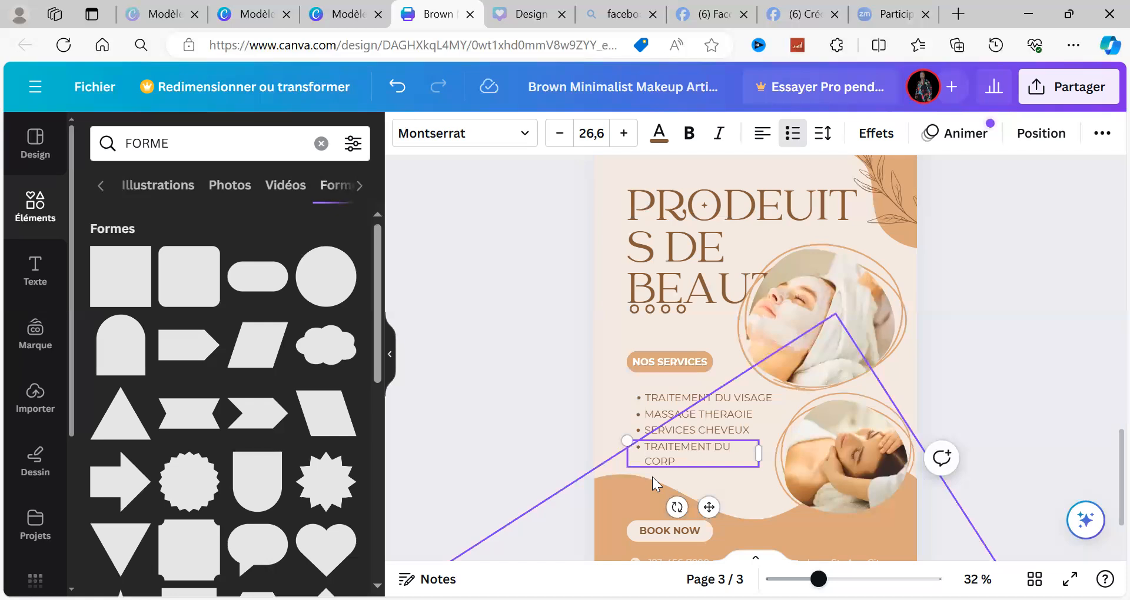
pyautogui.click(682, 461)
pyautogui.write('S')
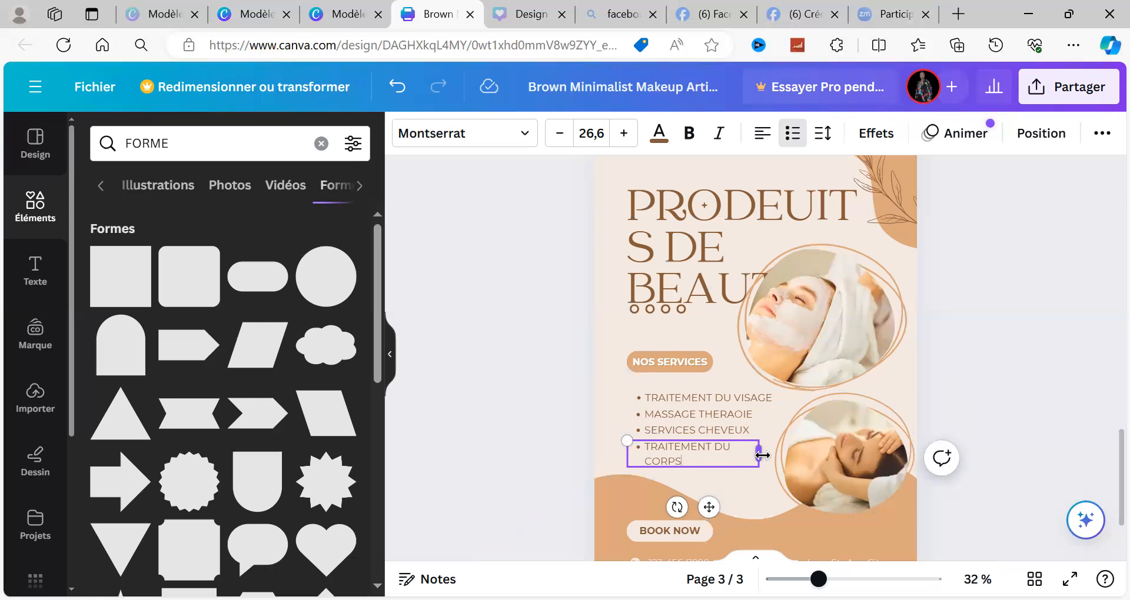
pyautogui.moveTo(759, 453); pyautogui.dragTo(792, 366)
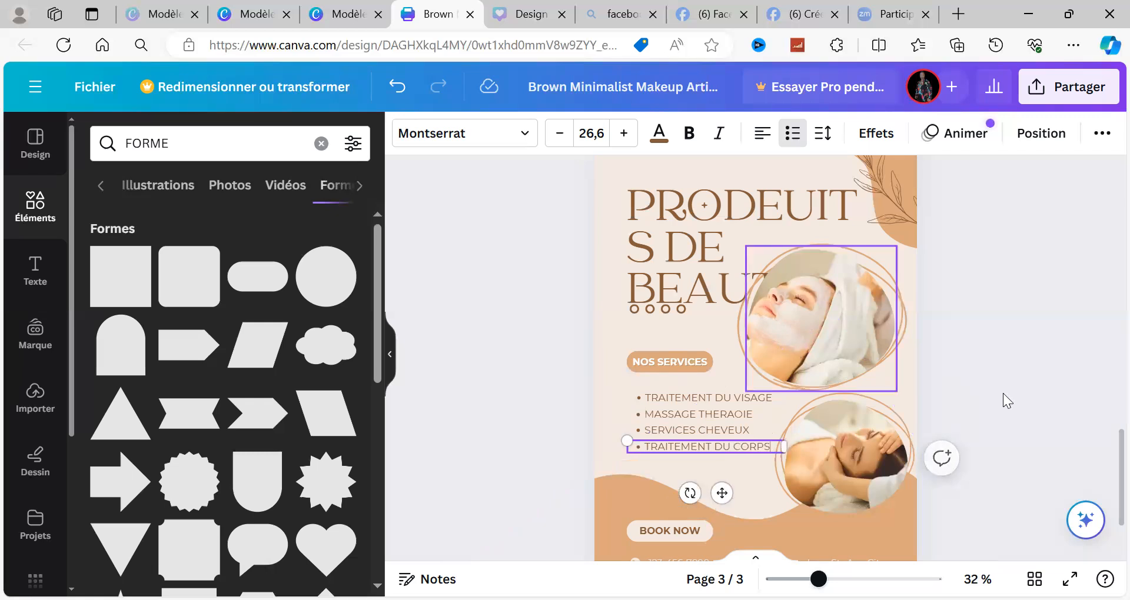
pyautogui.click(1026, 400)
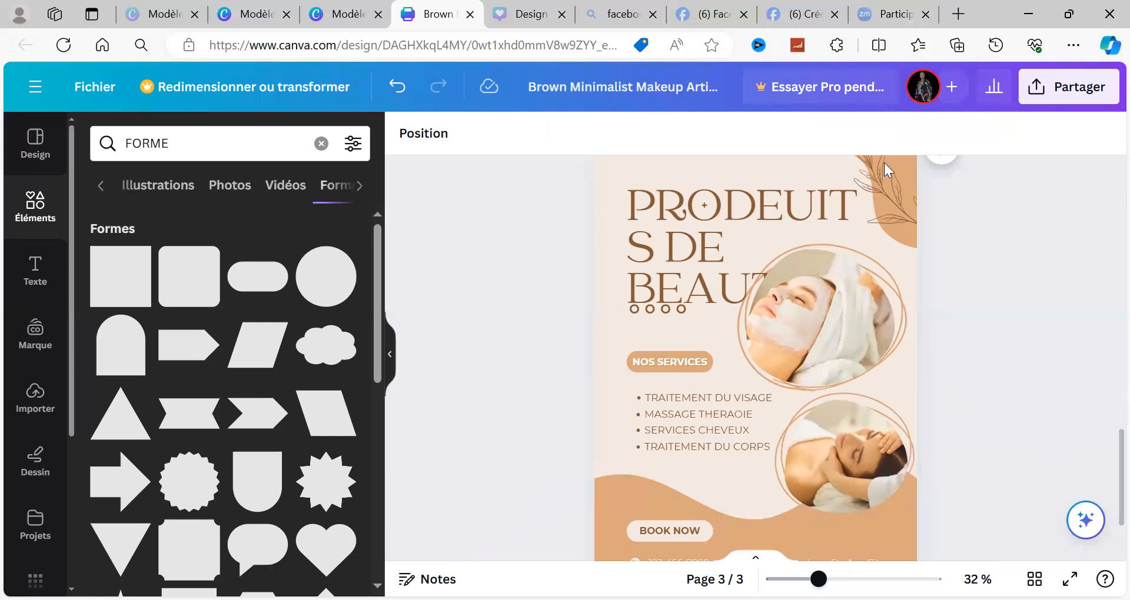
# Step: Delete the leafy branch illustration from the upper corner of page 3
pyautogui.click(879, 233)
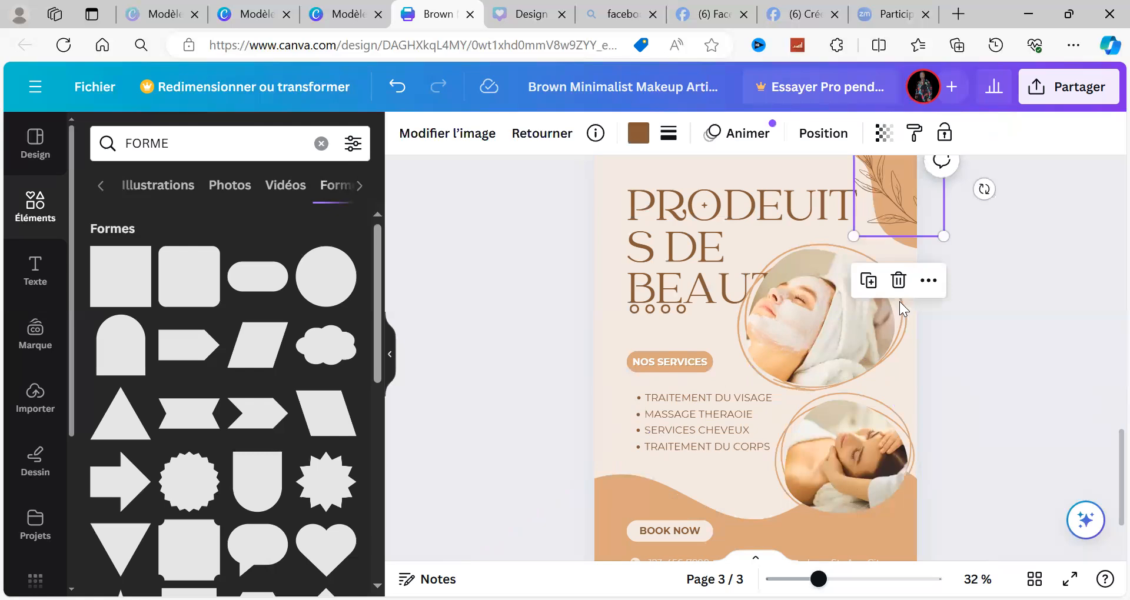
pyautogui.click(898, 281)
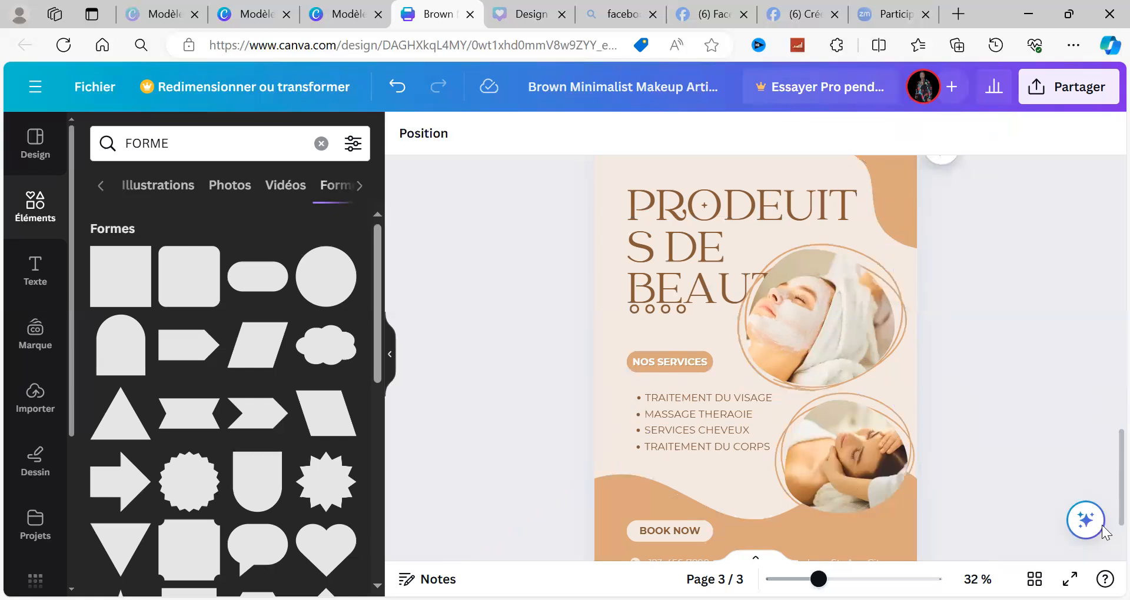
# Step: Recolour the wavy tan shape along the base of page 3 to black (#000000)
pyautogui.scroll(-2, 884, 486)
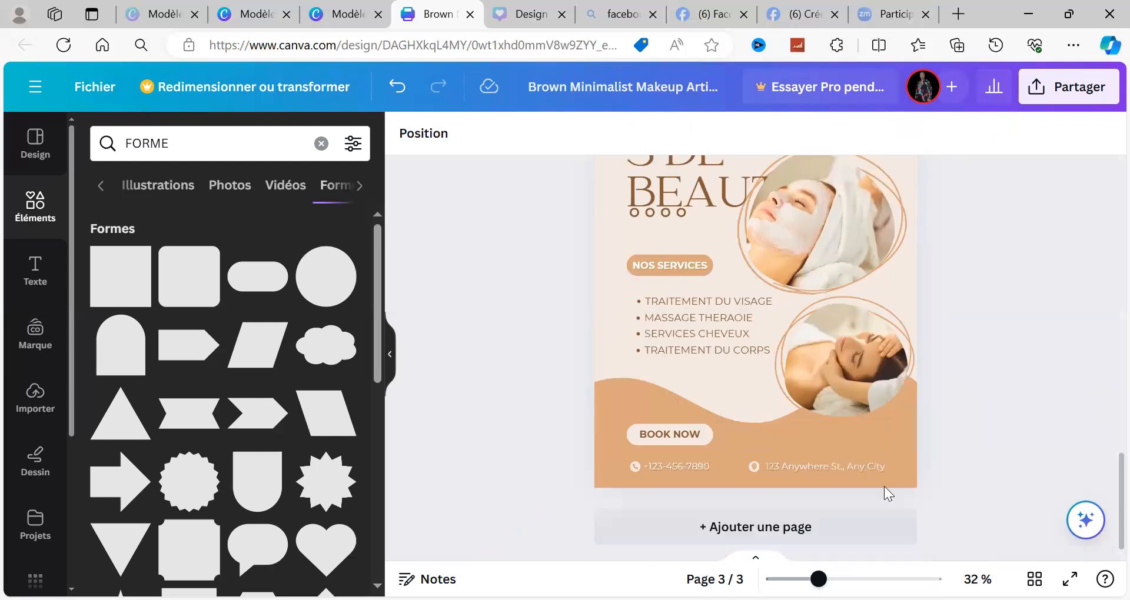
pyautogui.click(636, 407)
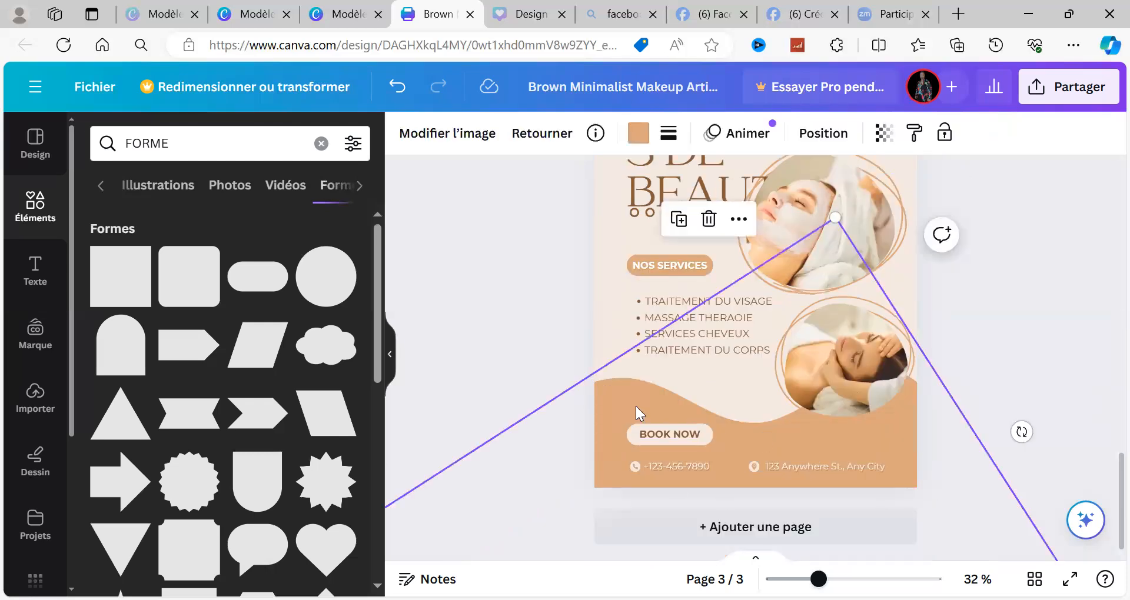
pyautogui.click(640, 134)
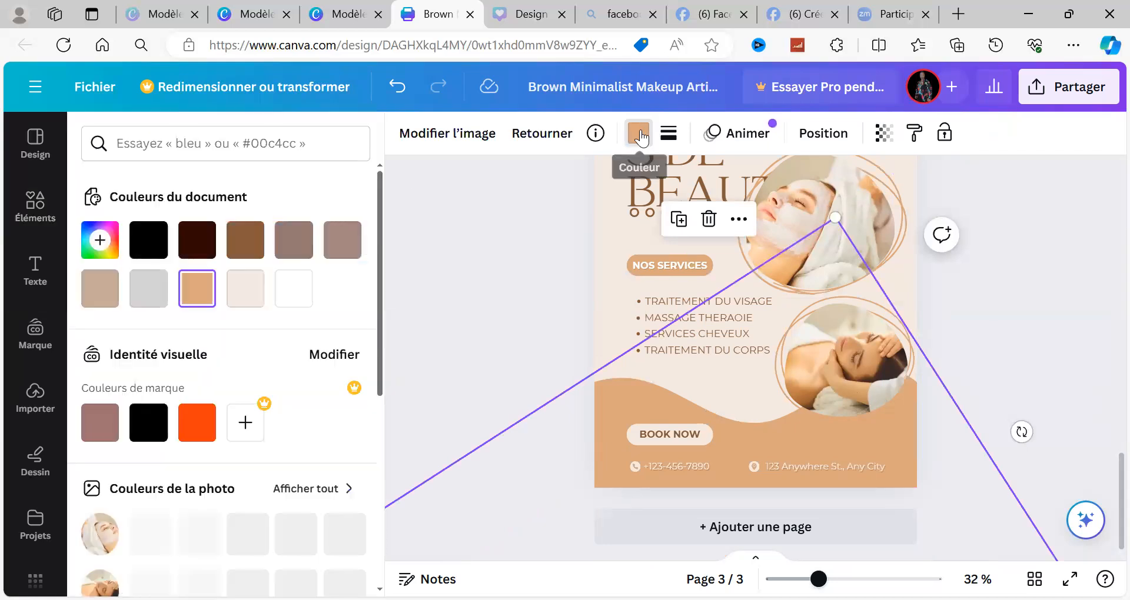
pyautogui.click(154, 296)
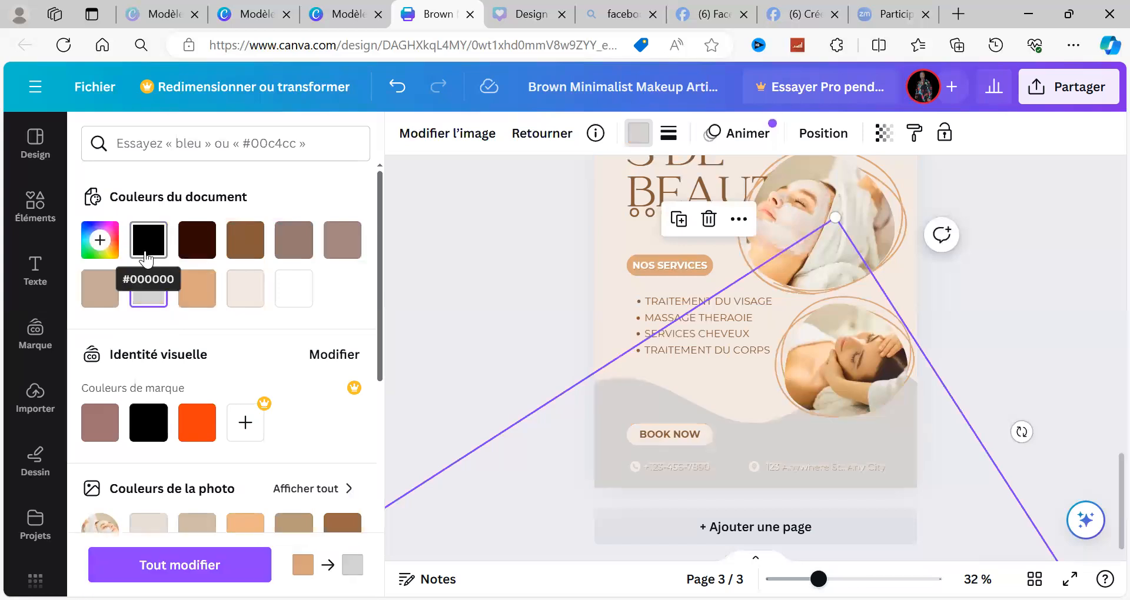
pyautogui.click(147, 257)
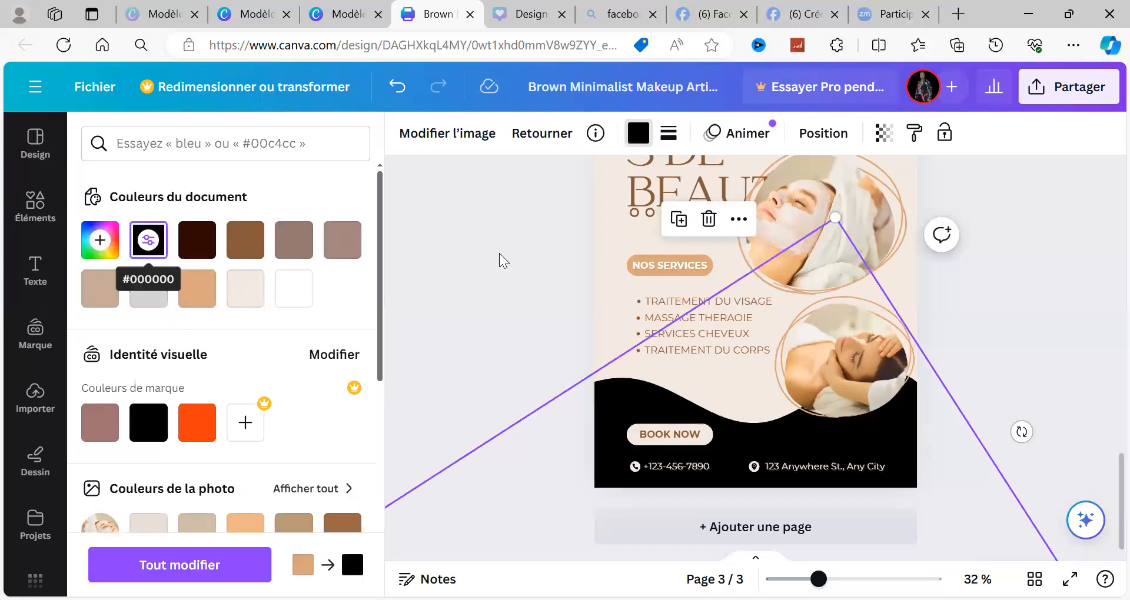
# Step: Change the fill of the "NOS SERVICES" label to black
pyautogui.click(637, 254)
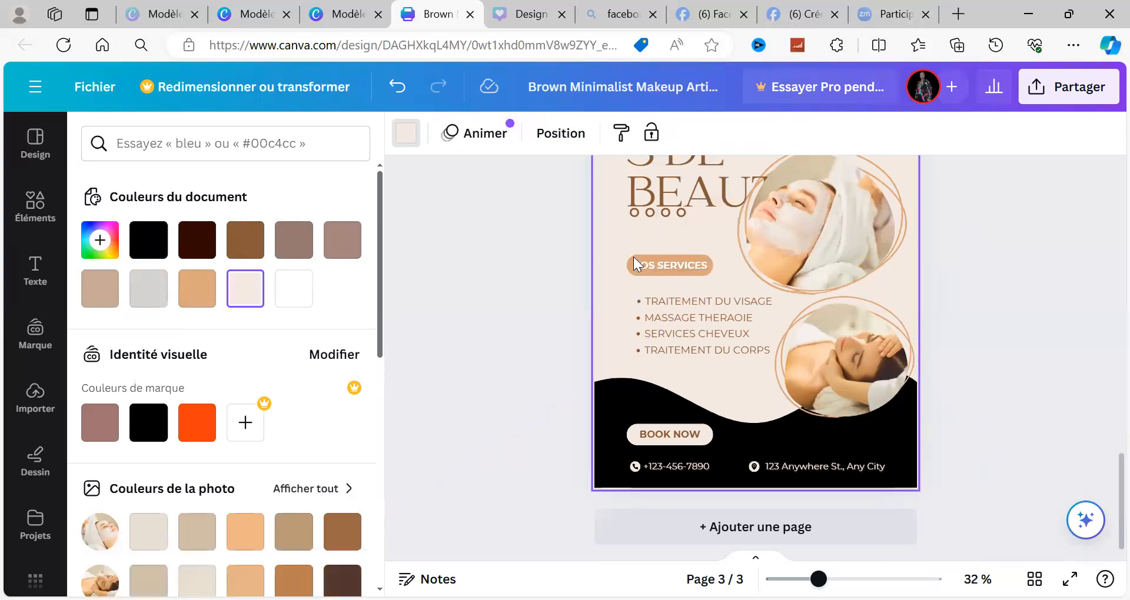
pyautogui.click(635, 264)
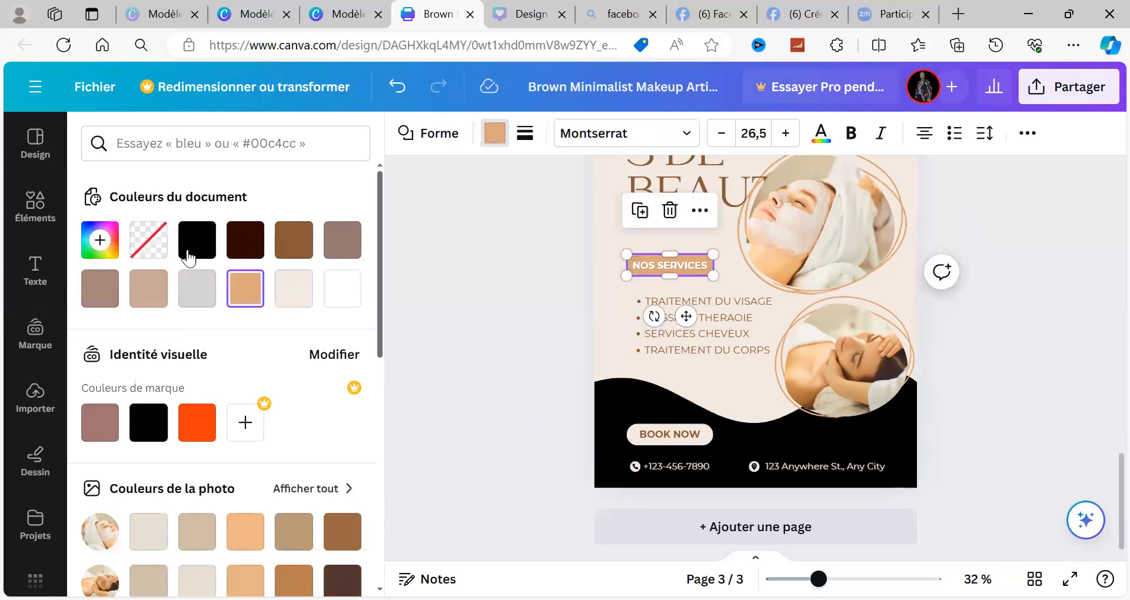
pyautogui.click(189, 258)
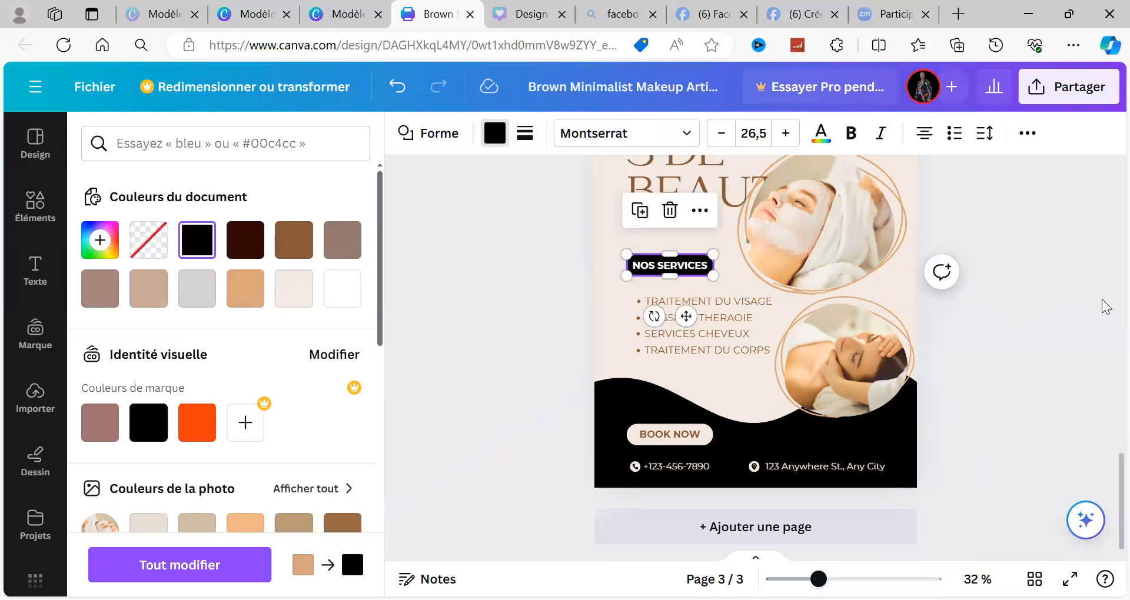
# Step: Change the text colour of the page 3 title to black
pyautogui.scroll(2, 1107, 306)
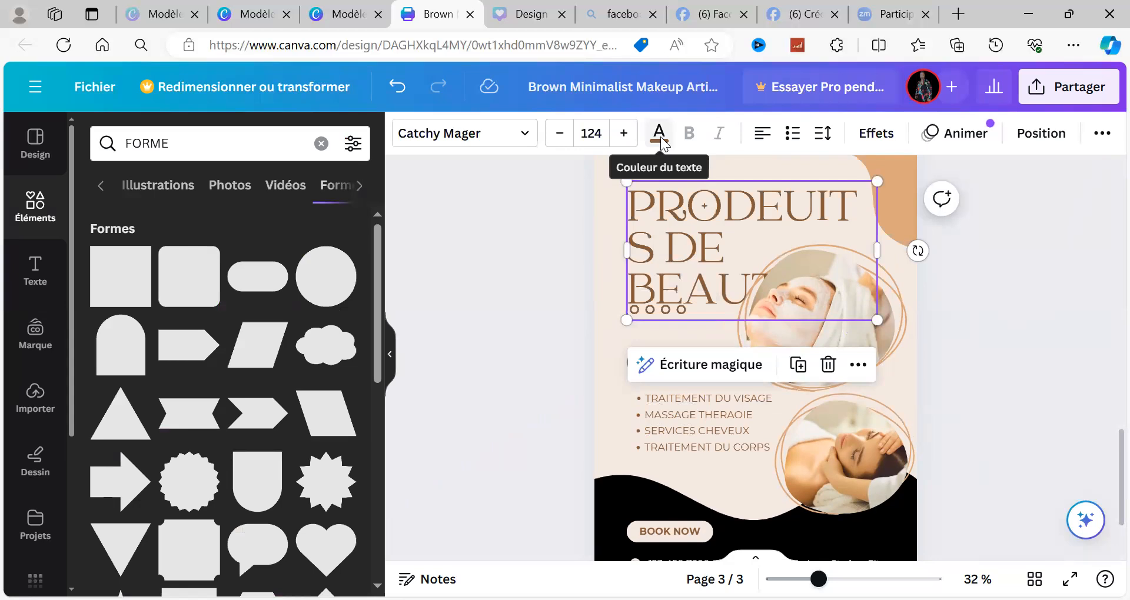
pyautogui.click(659, 133)
pyautogui.click(147, 238)
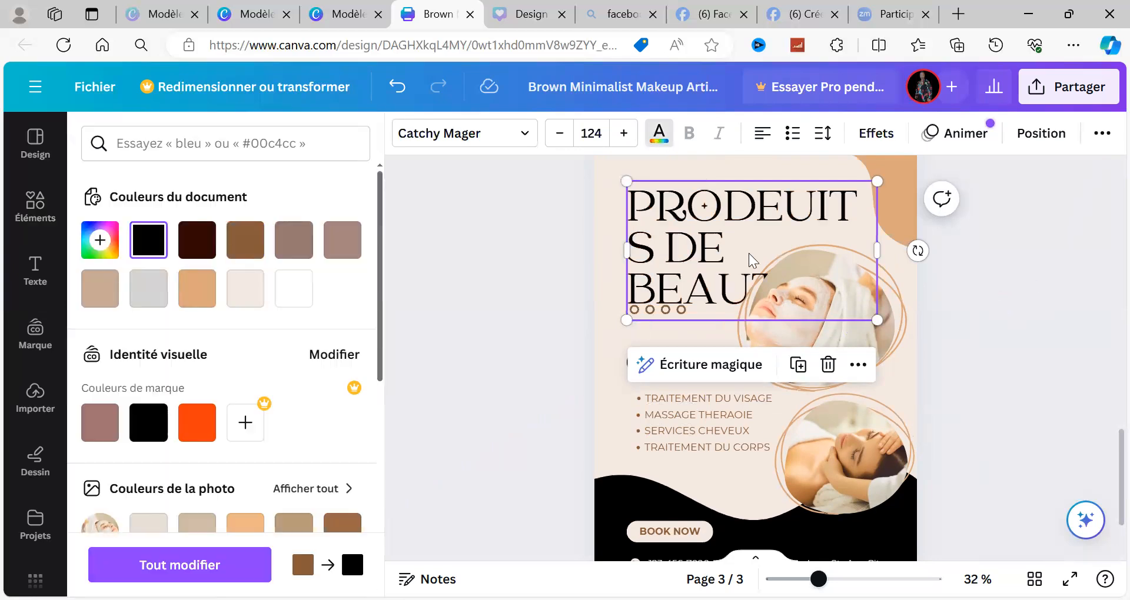
pyautogui.click(726, 249)
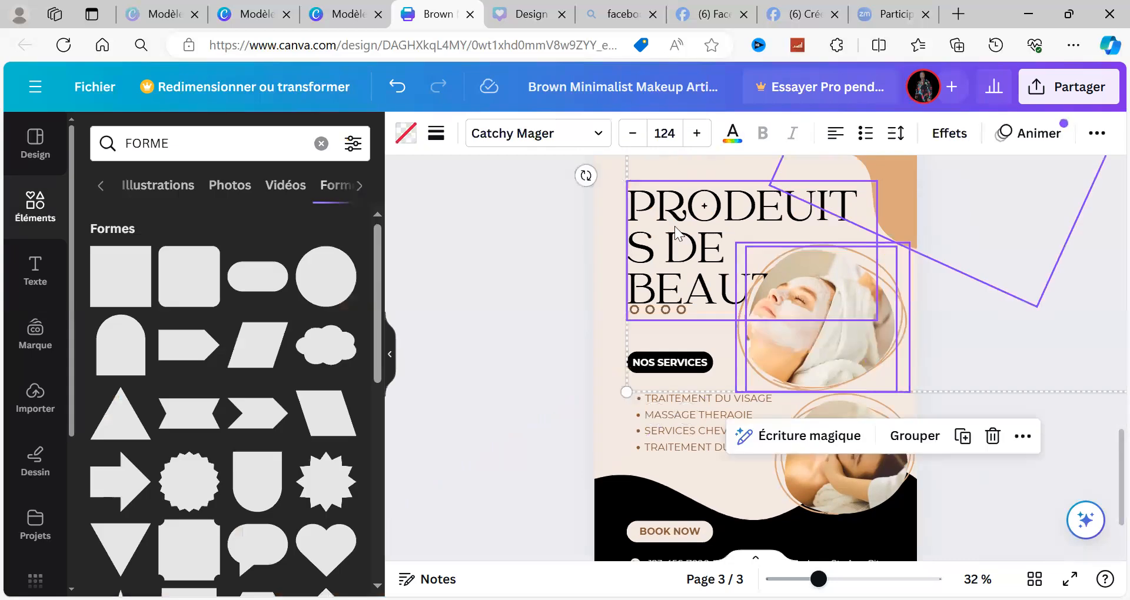
pyautogui.click(511, 232)
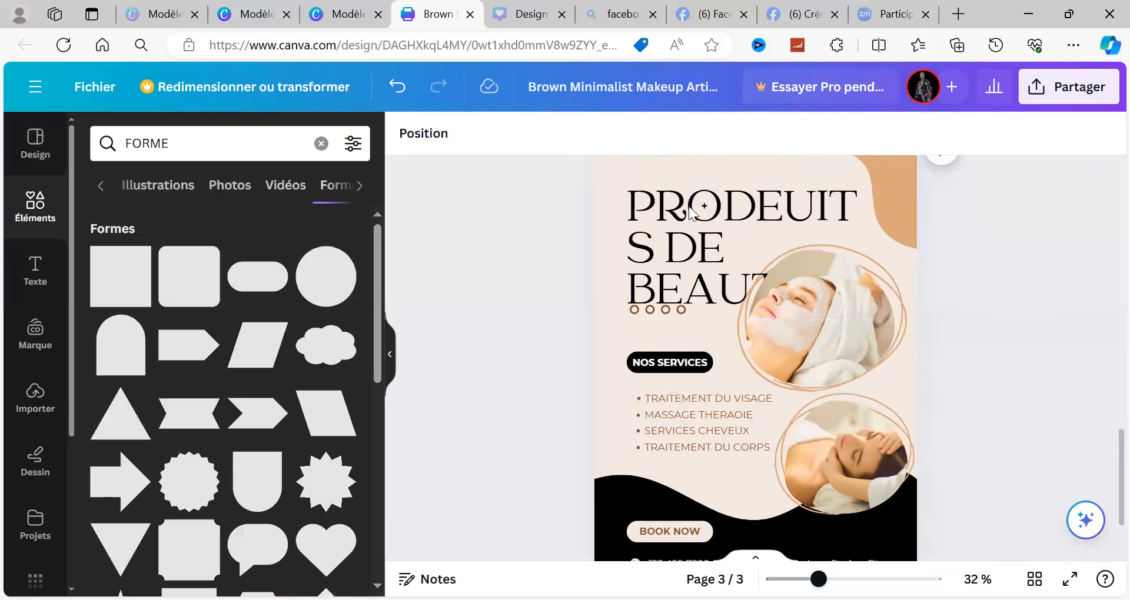
# Step: Widen the title's text box so the text wraps onto two lines, and move it up to the page's left edge
pyautogui.click(775, 212)
pyautogui.moveTo(883, 248); pyautogui.dragTo(964, 246)
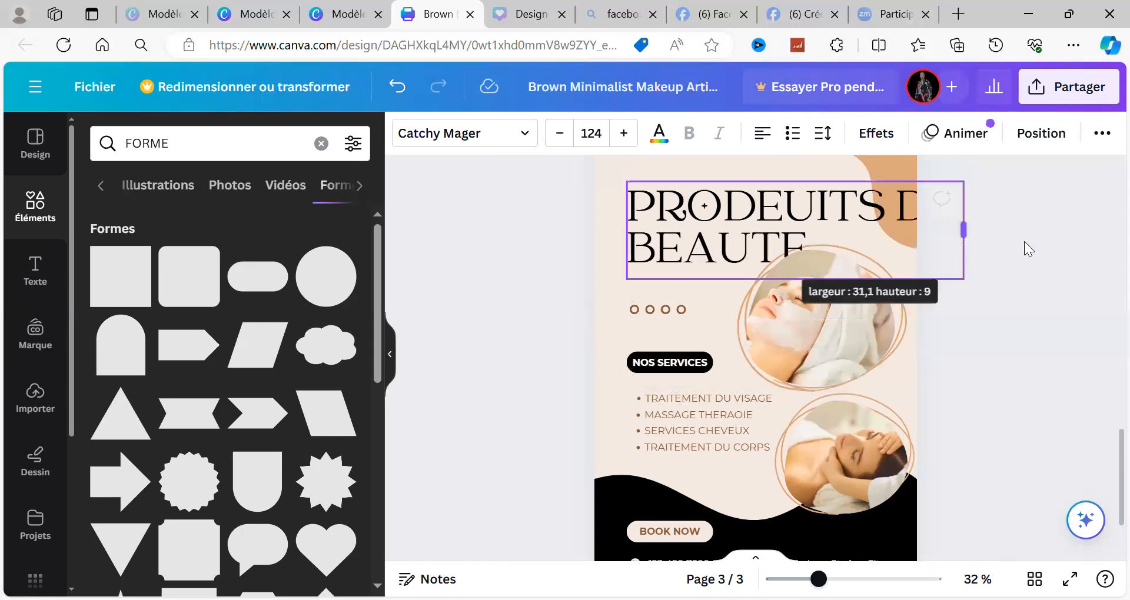
pyautogui.click(1059, 248)
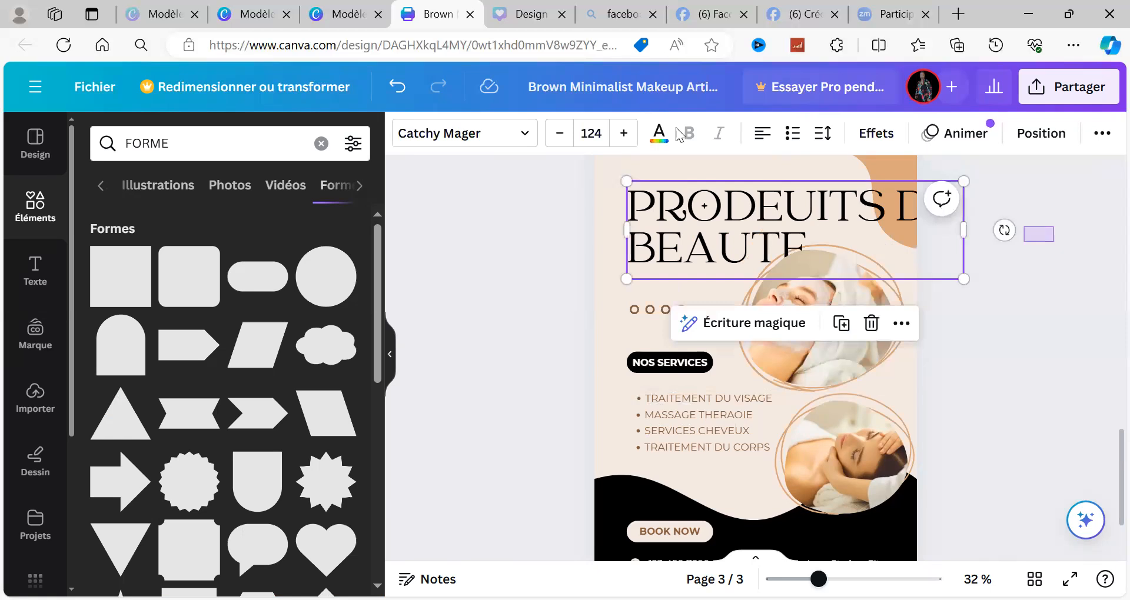
pyautogui.click(656, 196)
pyautogui.moveTo(959, 223); pyautogui.dragTo(869, 200)
pyautogui.moveTo(705, 216); pyautogui.dragTo(761, 215)
# Step: Reduce the title's font size to 115 so it fits within the page width
pyautogui.click(559, 133)
pyautogui.click(559, 134)
pyautogui.click(559, 133)
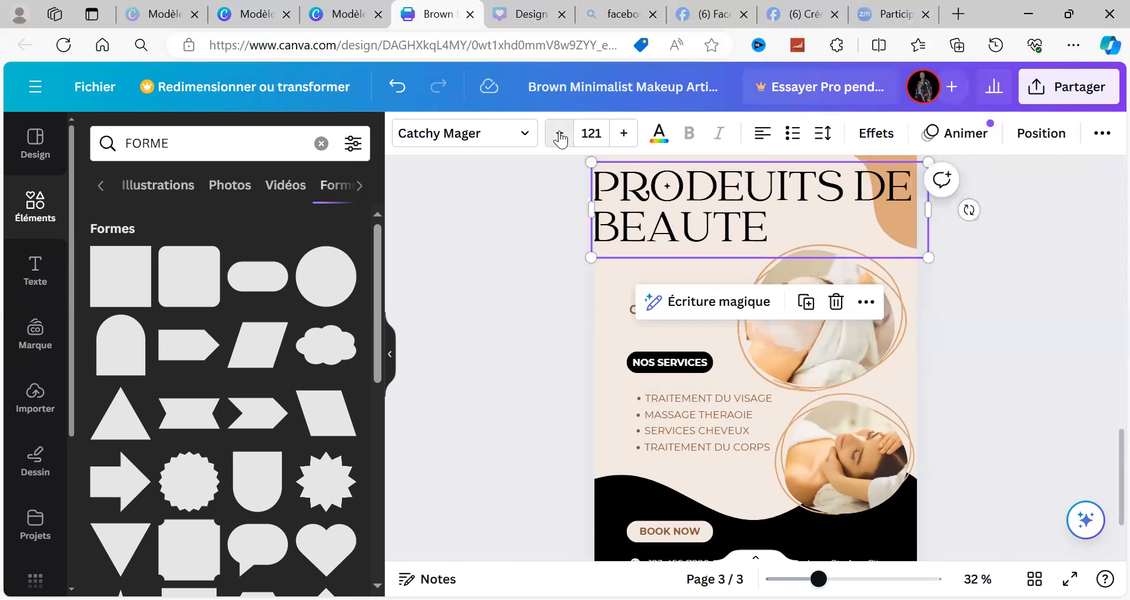
pyautogui.click(559, 133)
pyautogui.click(559, 134)
pyautogui.click(559, 133)
pyautogui.click(559, 134)
pyautogui.click(559, 134)
pyautogui.click(559, 134)
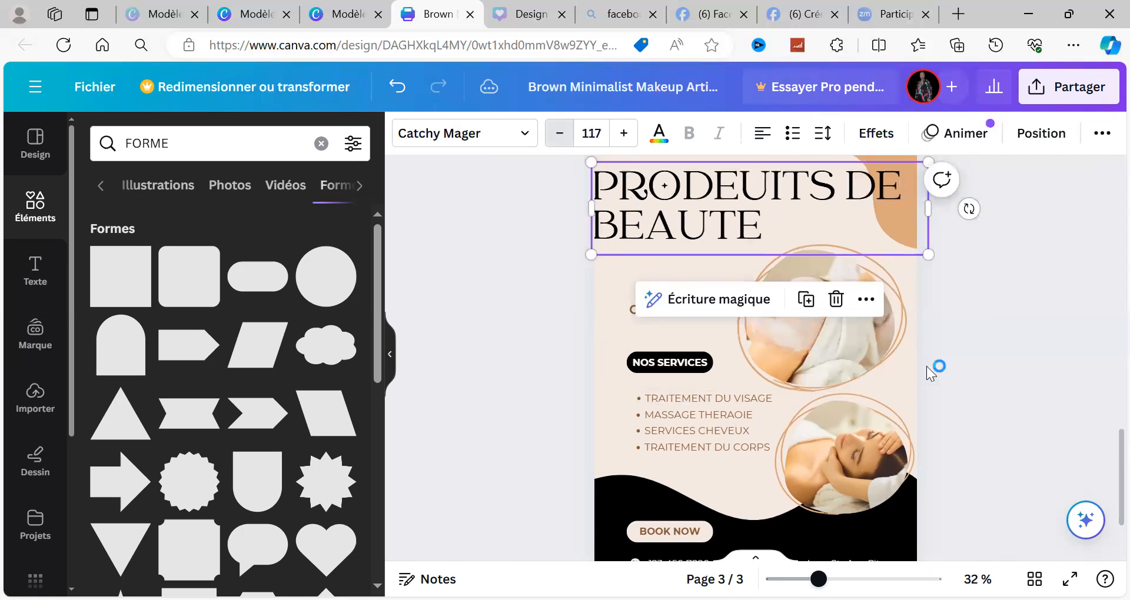
pyautogui.click(995, 350)
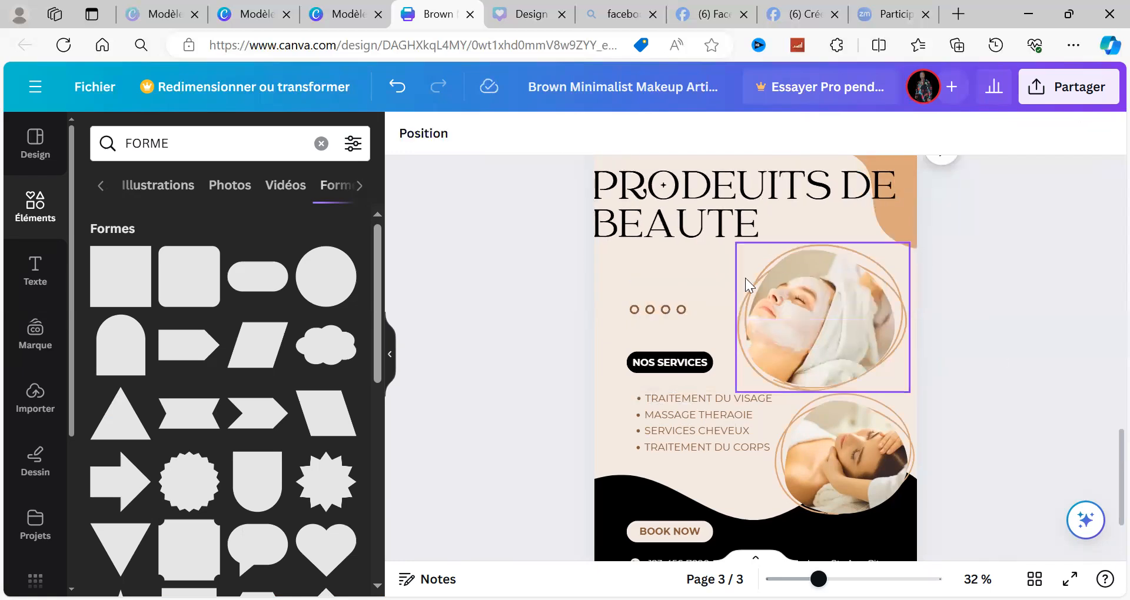
# Step: Move the row of four small circles up to sit just beneath the title
pyautogui.moveTo(663, 306); pyautogui.dragTo(662, 247)
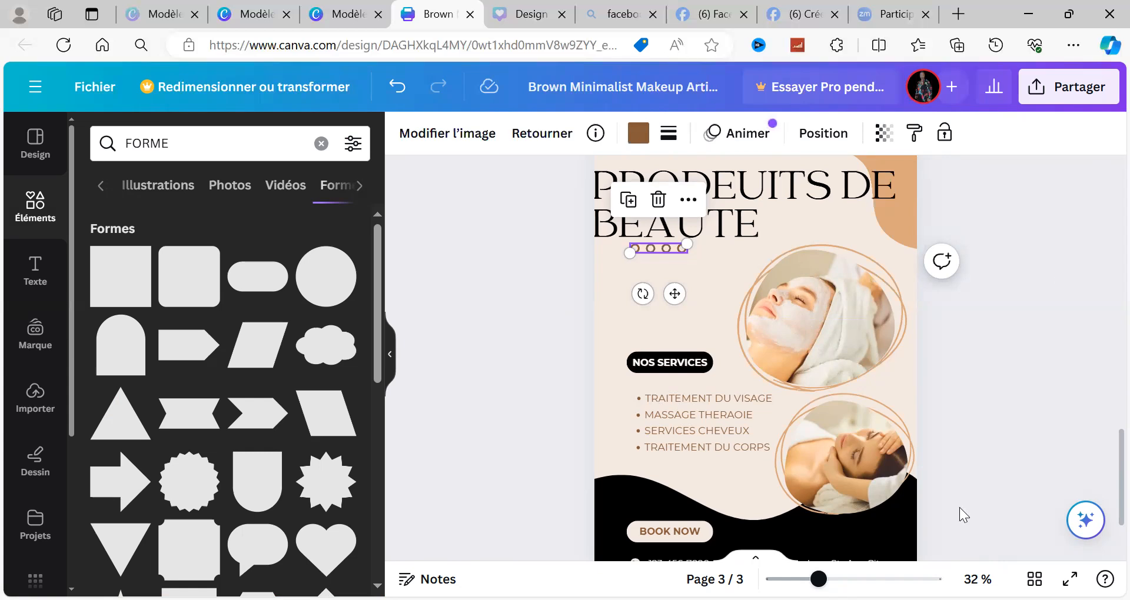
pyautogui.scroll(2, 1101, 325)
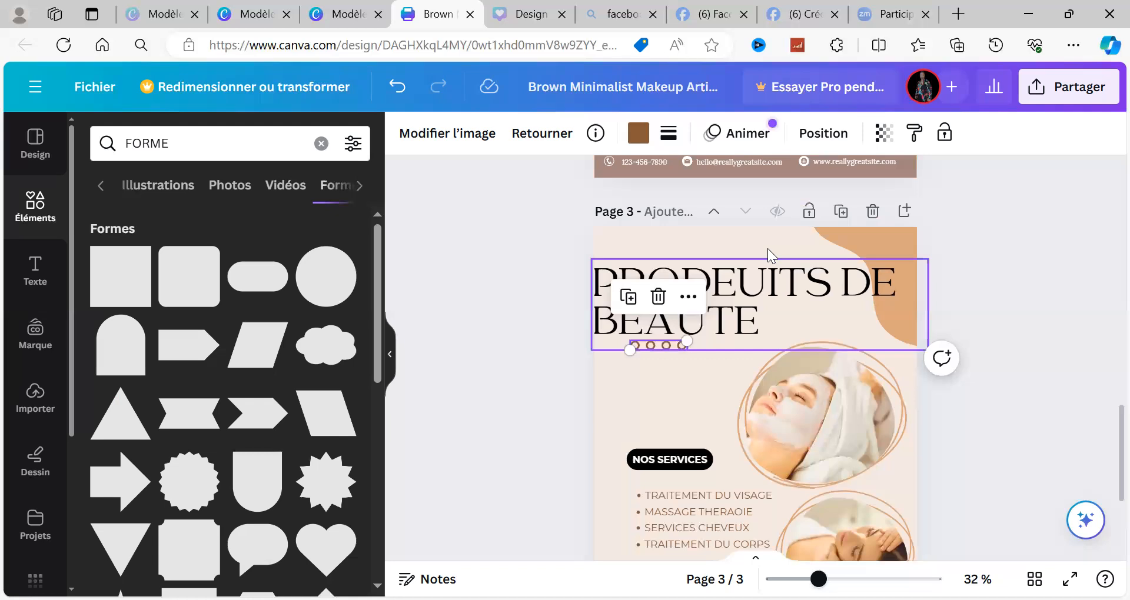
pyautogui.click(654, 242)
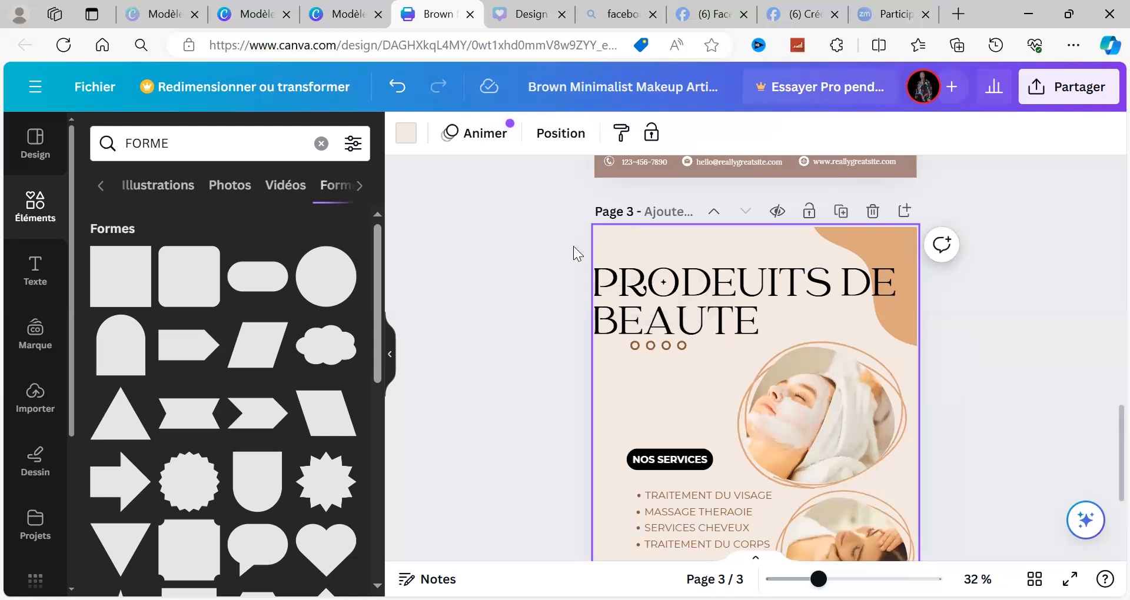
pyautogui.click(518, 284)
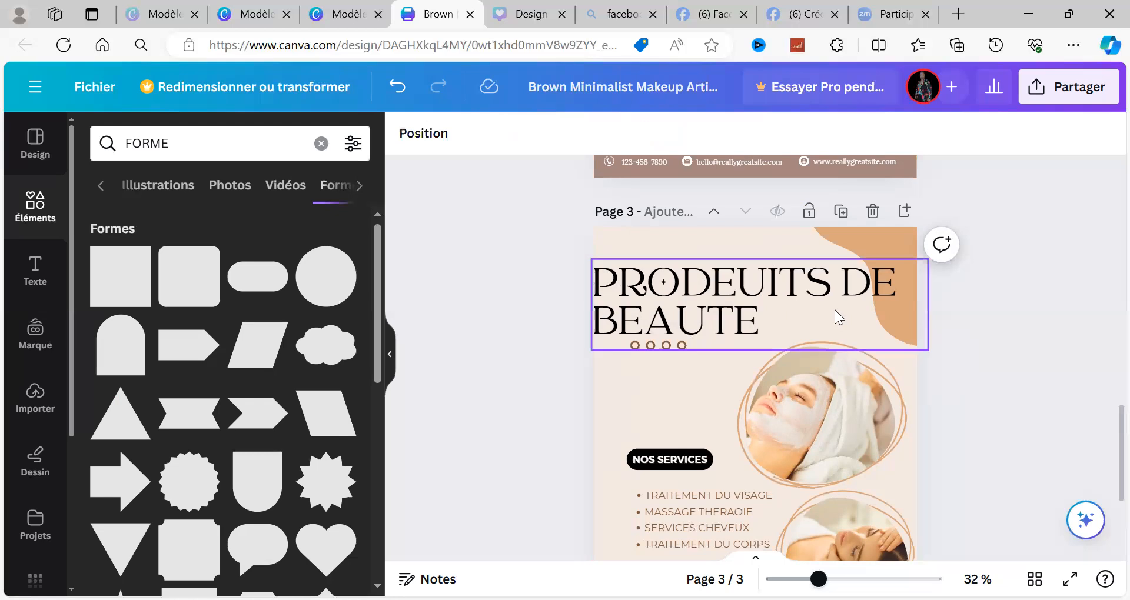
# Step: Correct the title's spelling to "PRODUITS DE BEAUTE" by removing the extra E
pyautogui.click(764, 292)
pyautogui.click(764, 286)
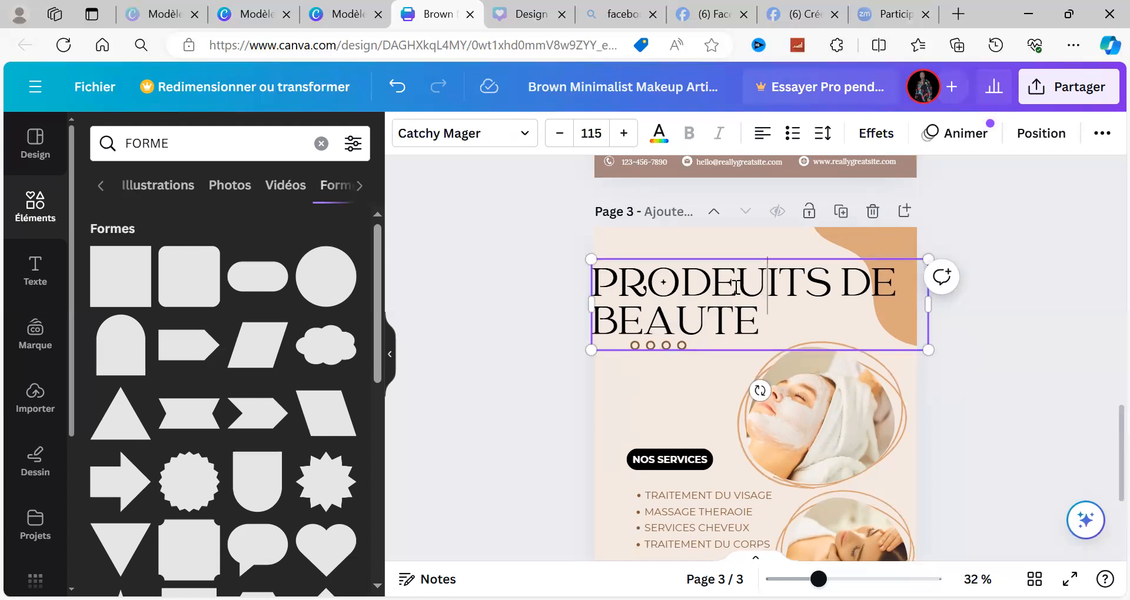
pyautogui.click(735, 287)
pyautogui.press('BackSpace')
# Step: Add a new blank page after page 3
pyautogui.scroll(-2, 1101, 530)
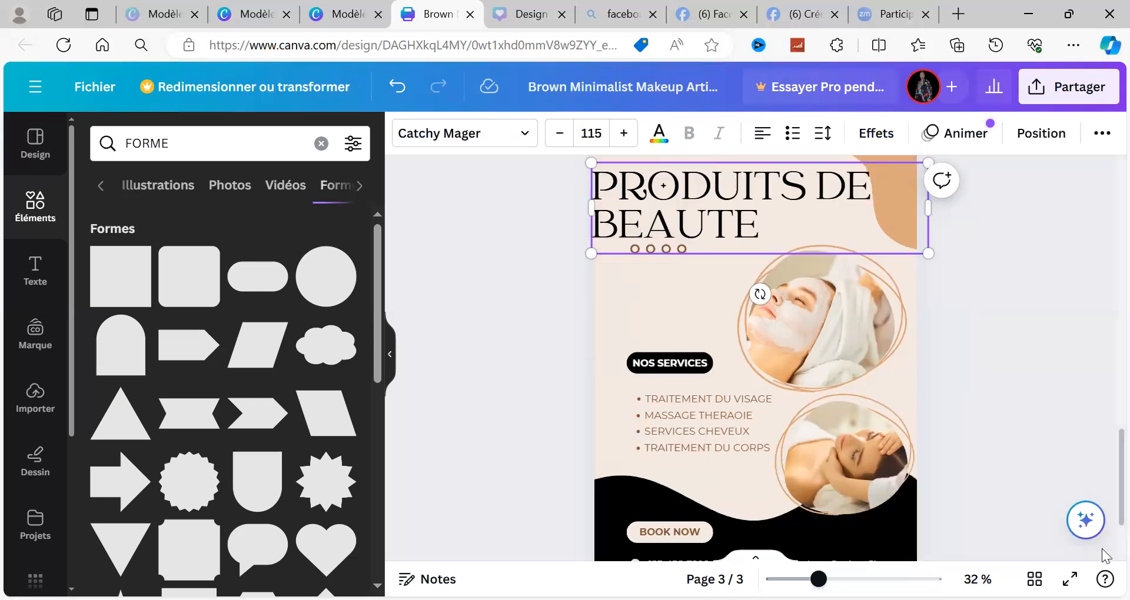
pyautogui.scroll(-2, 1102, 549)
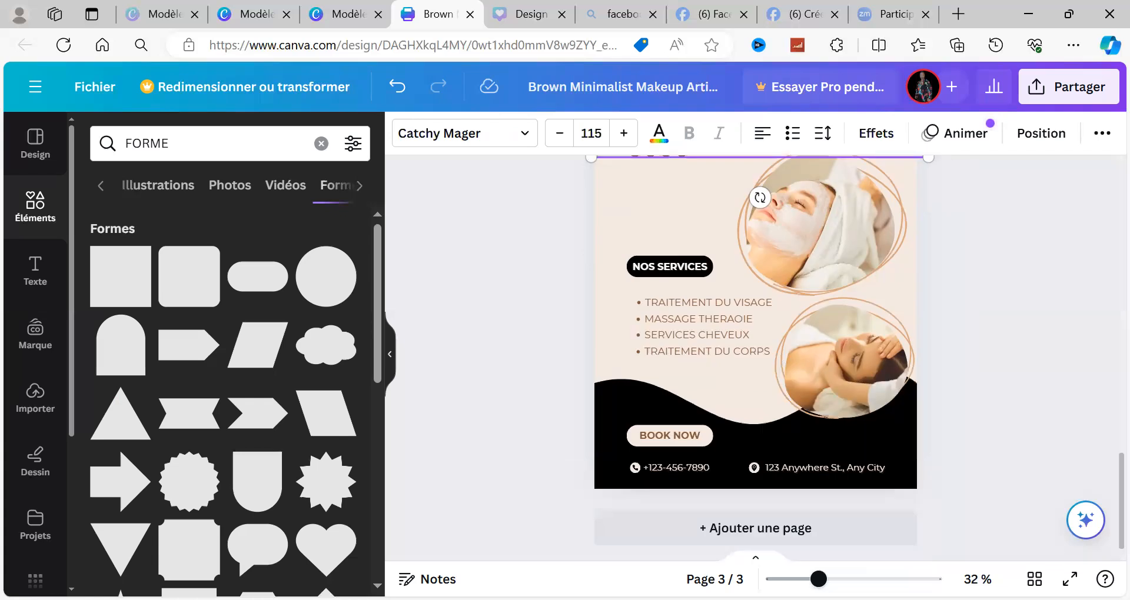
pyautogui.click(745, 529)
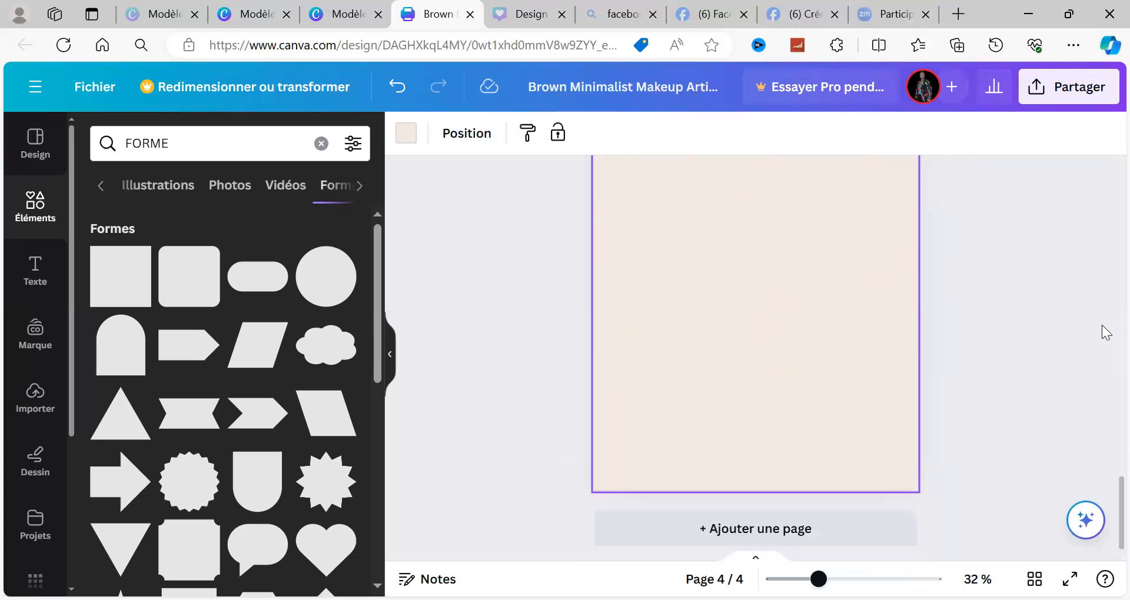
pyautogui.scroll(2, 1073, 259)
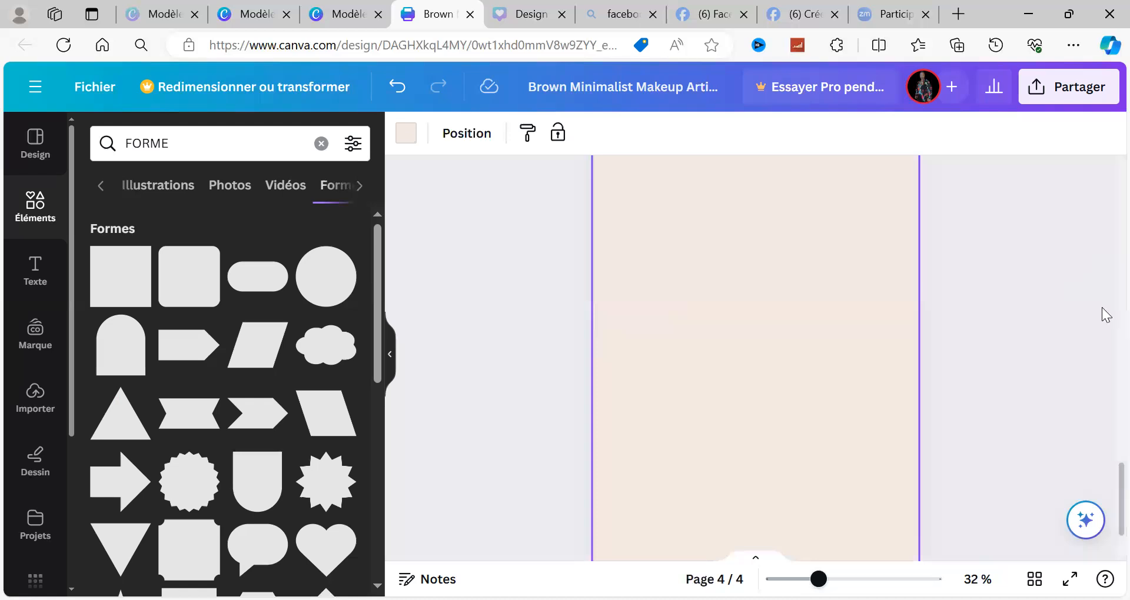
# Step: Review the restyled page 3 from title to contact details and compare it with the blank page 4
pyautogui.scroll(1, 1107, 298)
pyautogui.scroll(3, 1106, 298)
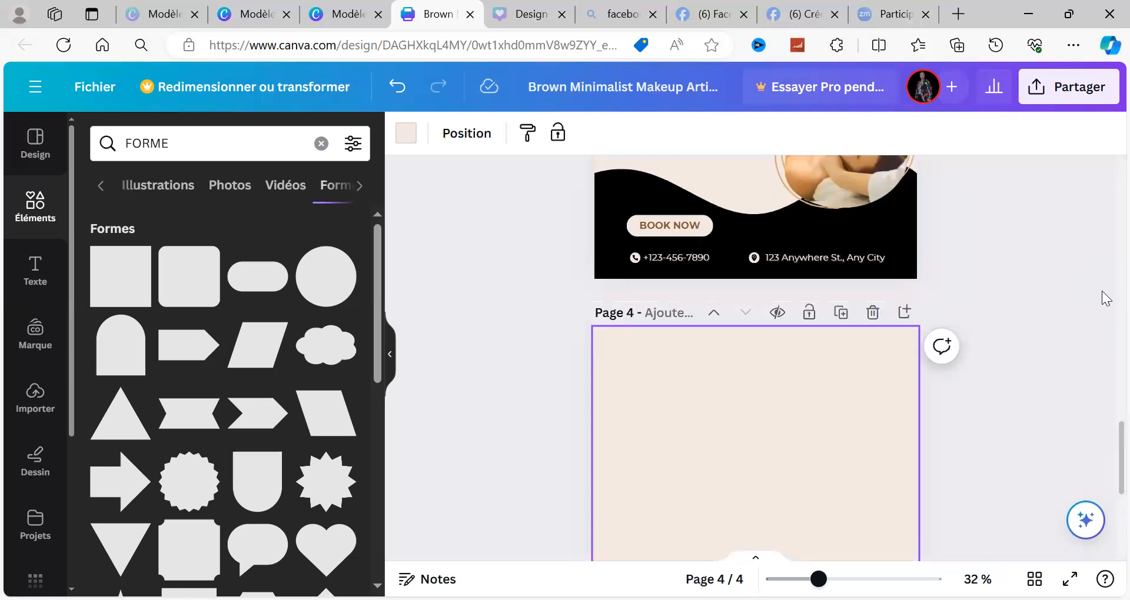
pyautogui.scroll(1, 1107, 267)
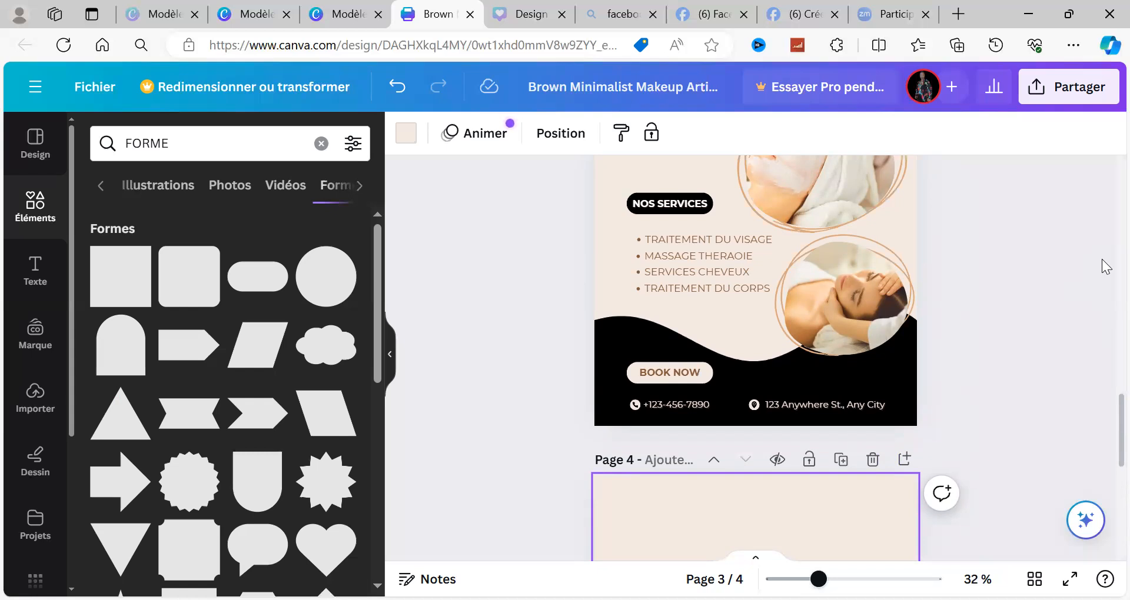
pyautogui.scroll(2, 1102, 258)
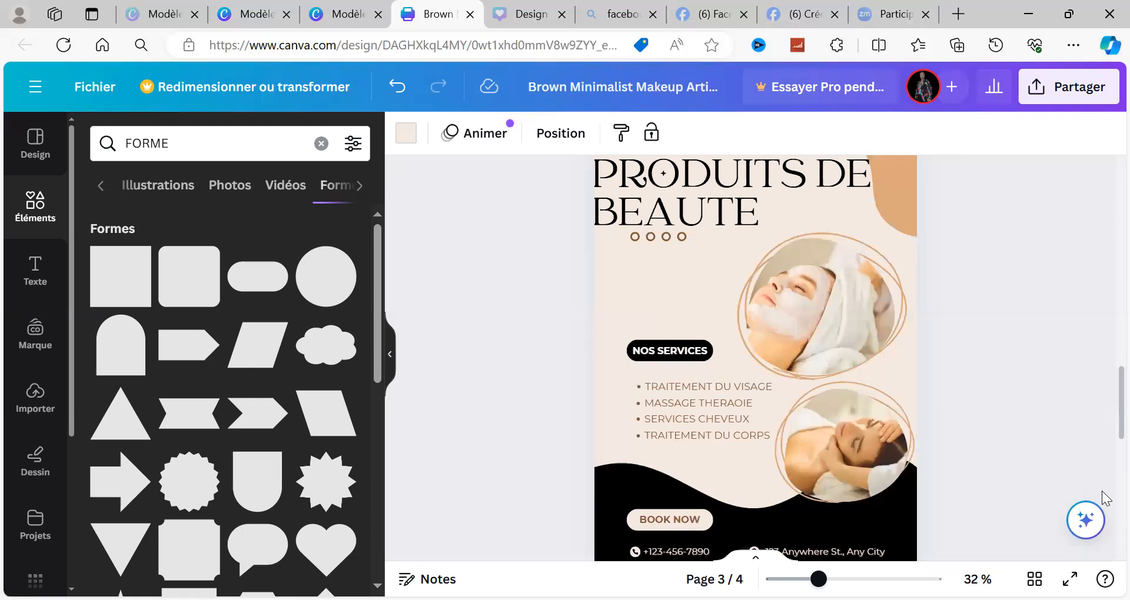
pyautogui.scroll(-2, 1105, 506)
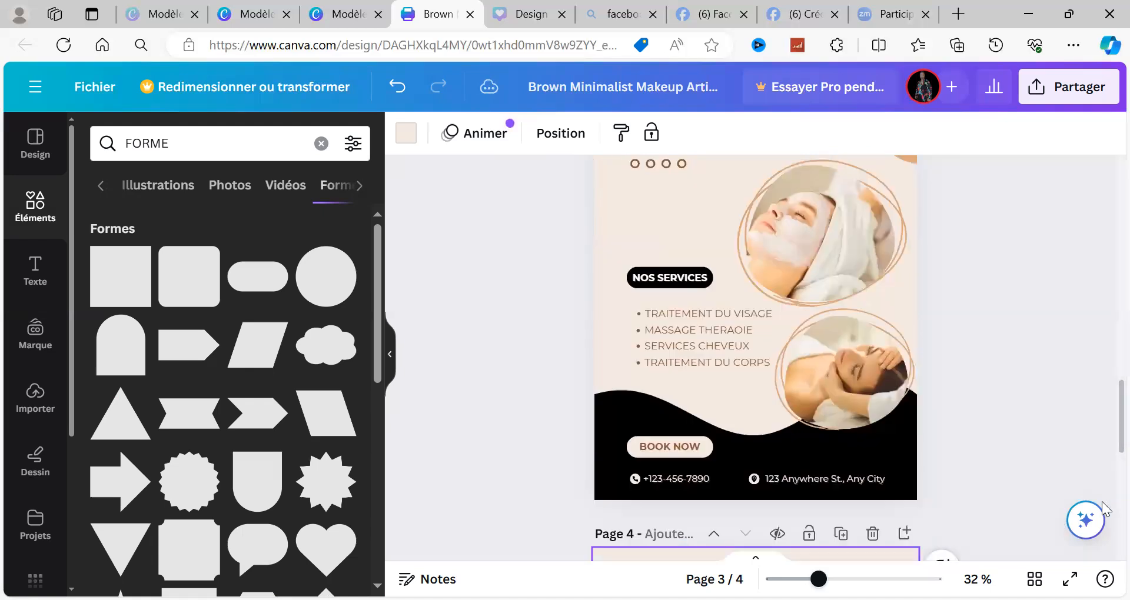
pyautogui.scroll(-2, 1105, 507)
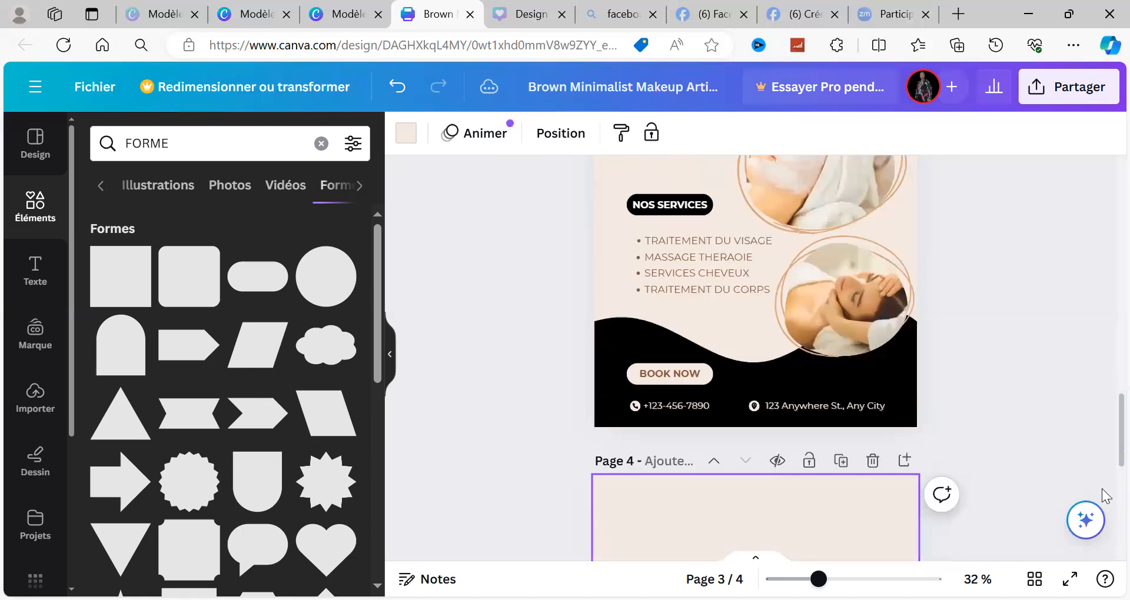
pyautogui.scroll(-2, 1106, 496)
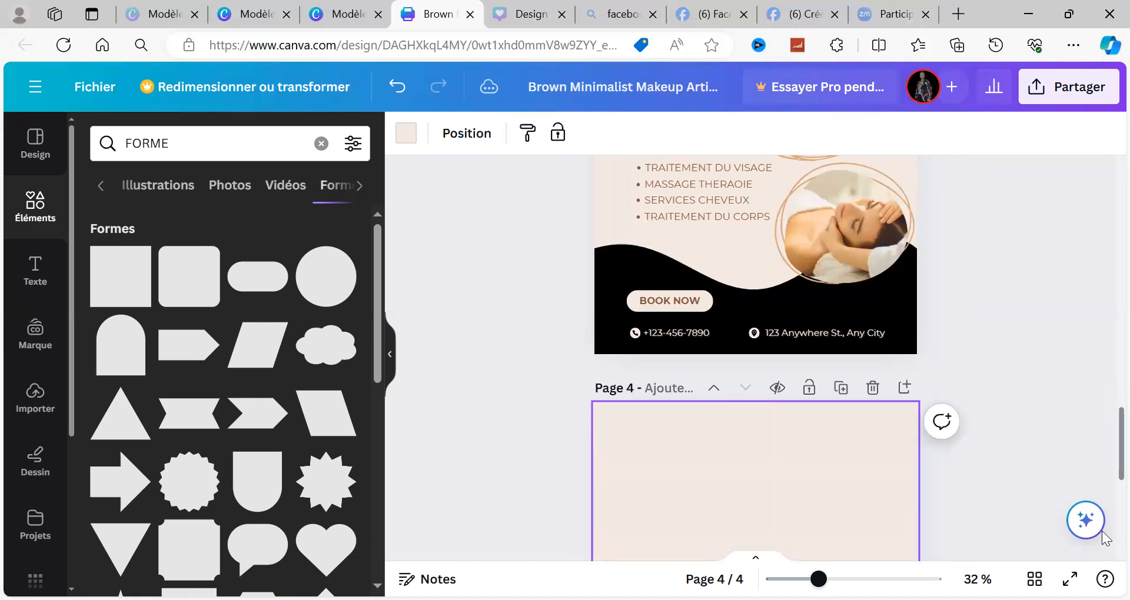
pyautogui.scroll(-4, 1105, 540)
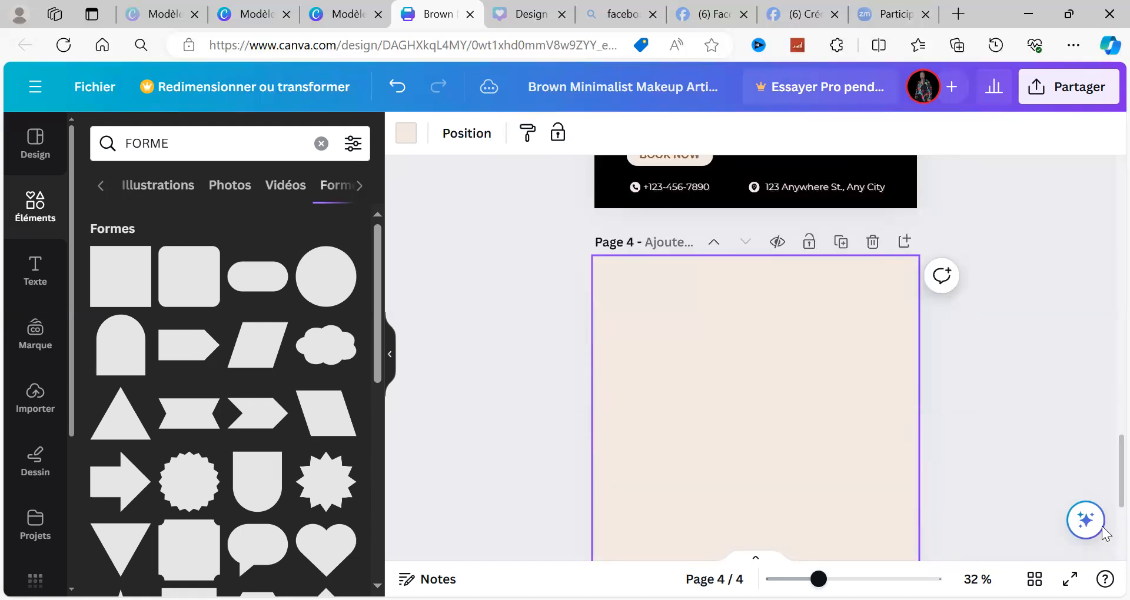
pyautogui.scroll(-2, 1105, 506)
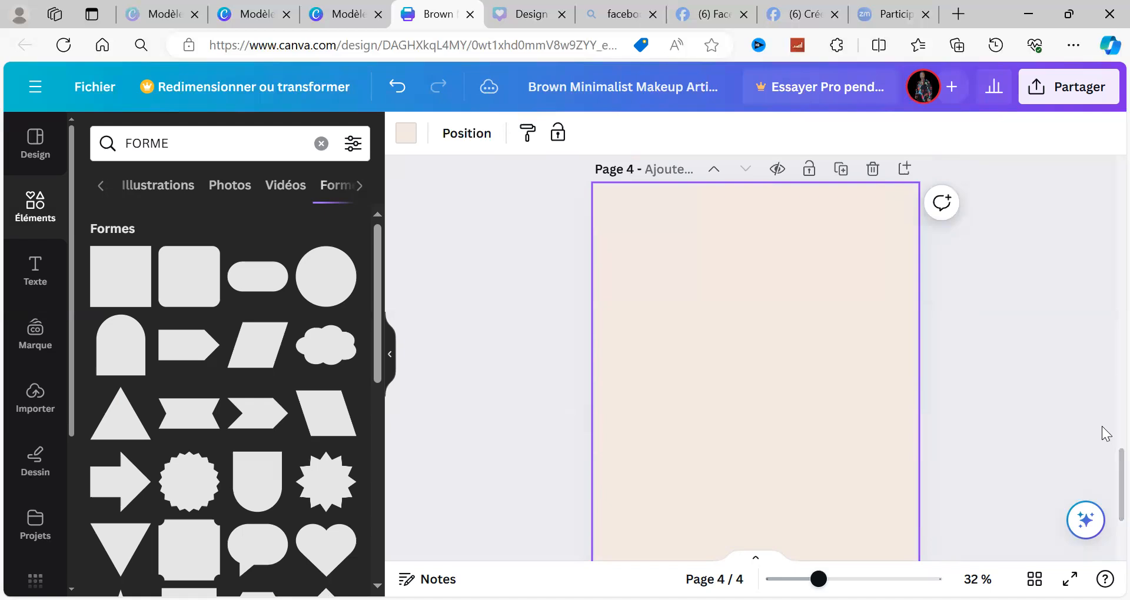
pyautogui.scroll(3, 1102, 426)
pyautogui.scroll(5, 1077, 482)
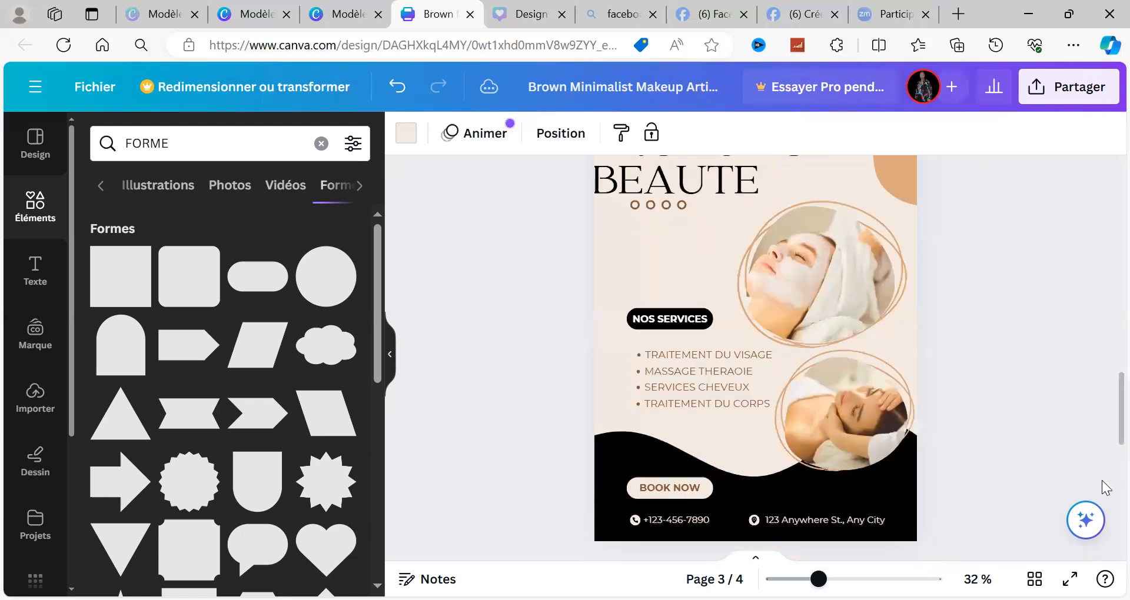
pyautogui.scroll(-2, 1098, 481)
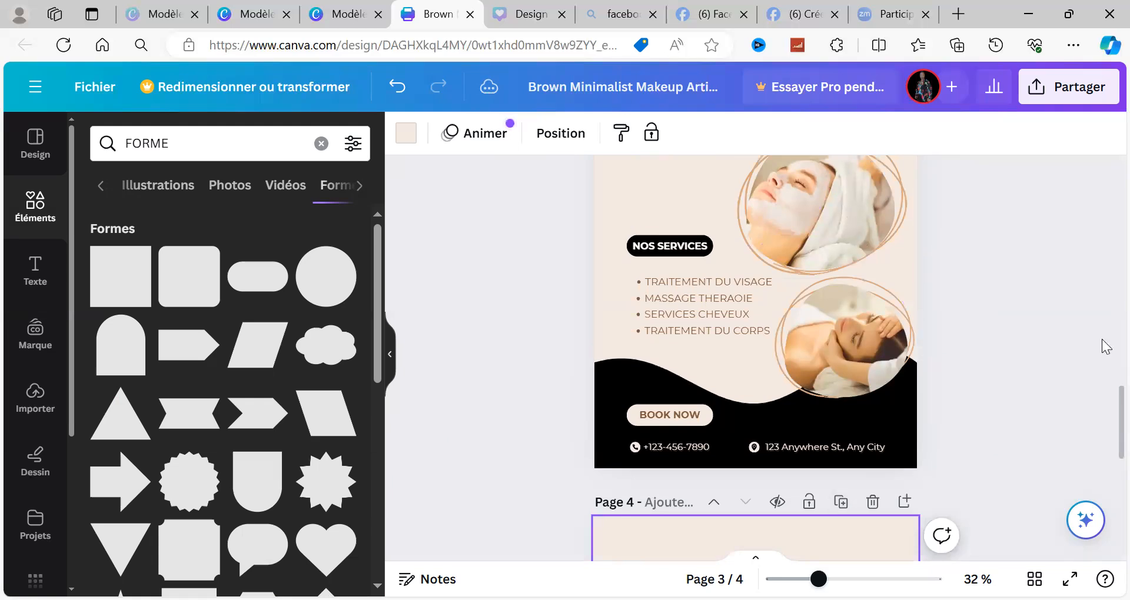
pyautogui.scroll(2, 1105, 347)
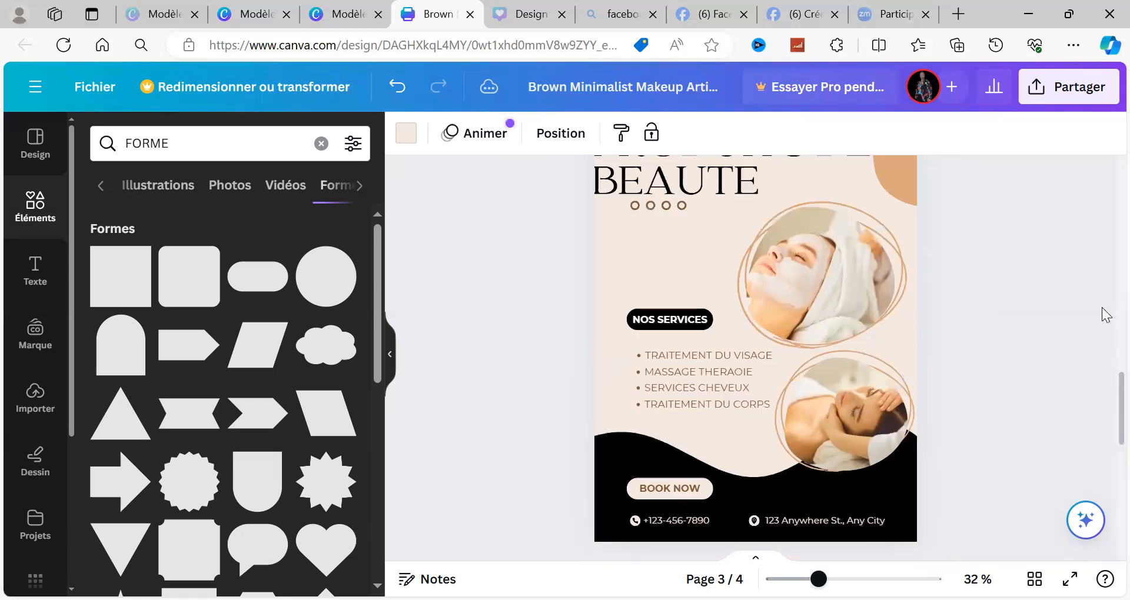
pyautogui.scroll(2, 891, 222)
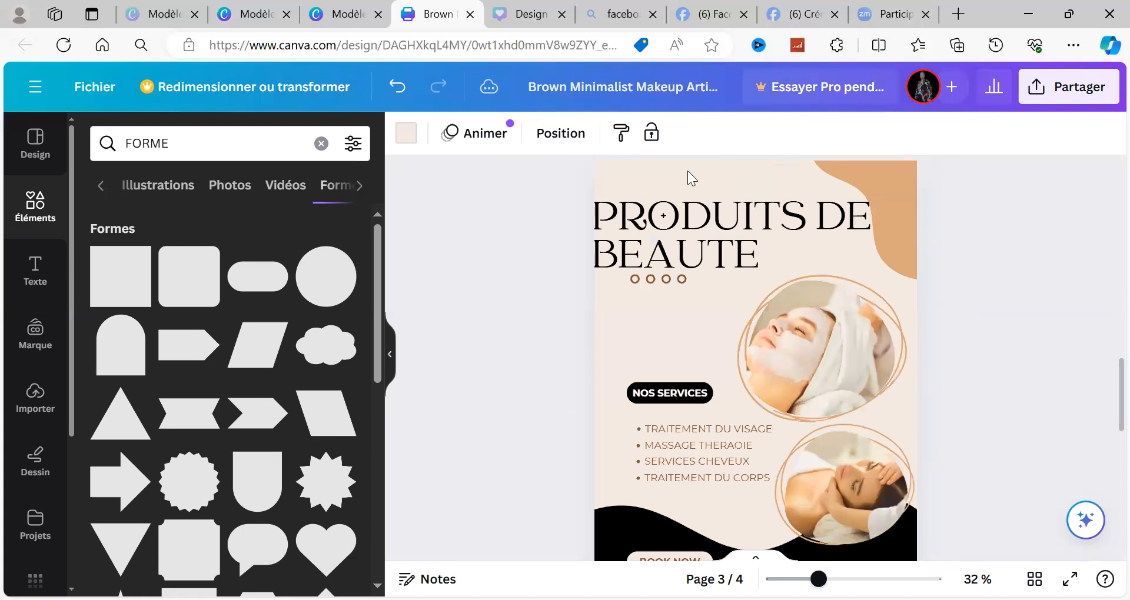
pyautogui.click(639, 172)
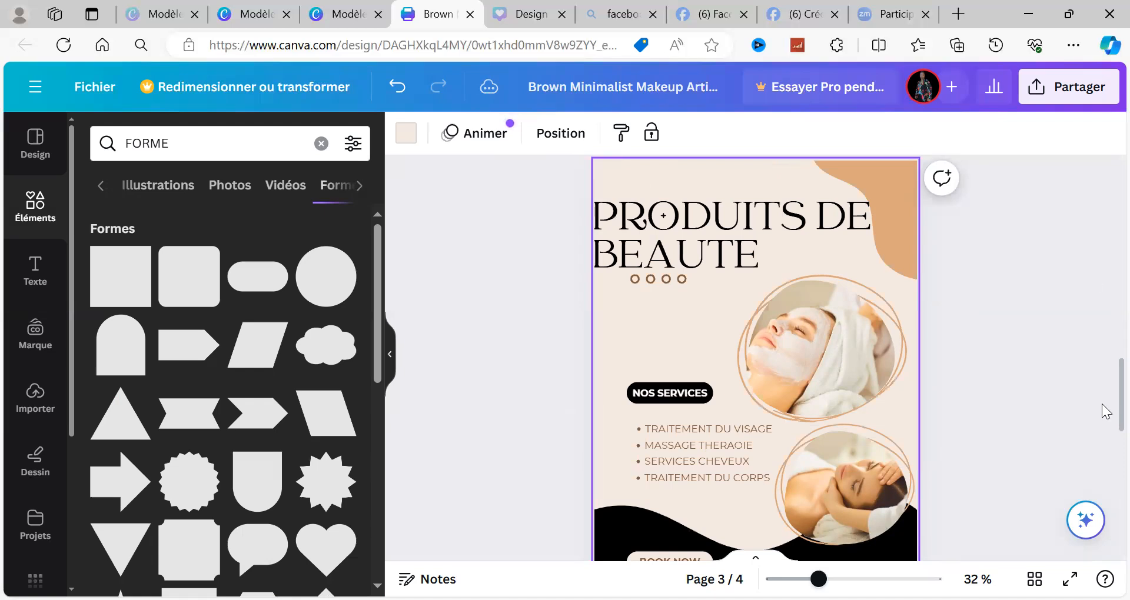
pyautogui.scroll(-1, 1104, 495)
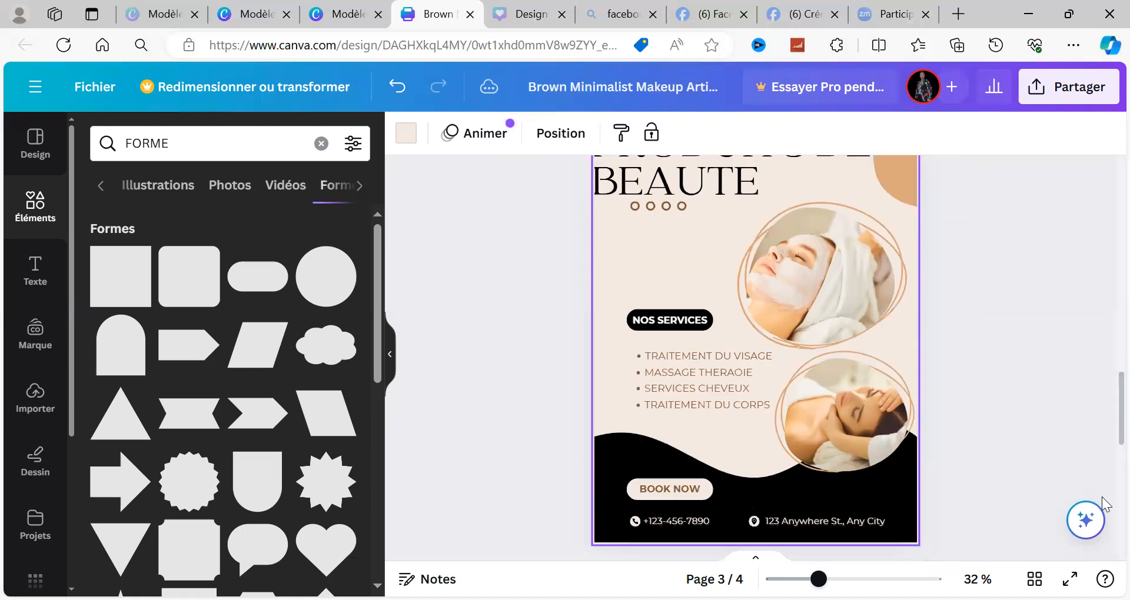
pyautogui.scroll(-3, 1104, 504)
pyautogui.scroll(-1, 1104, 505)
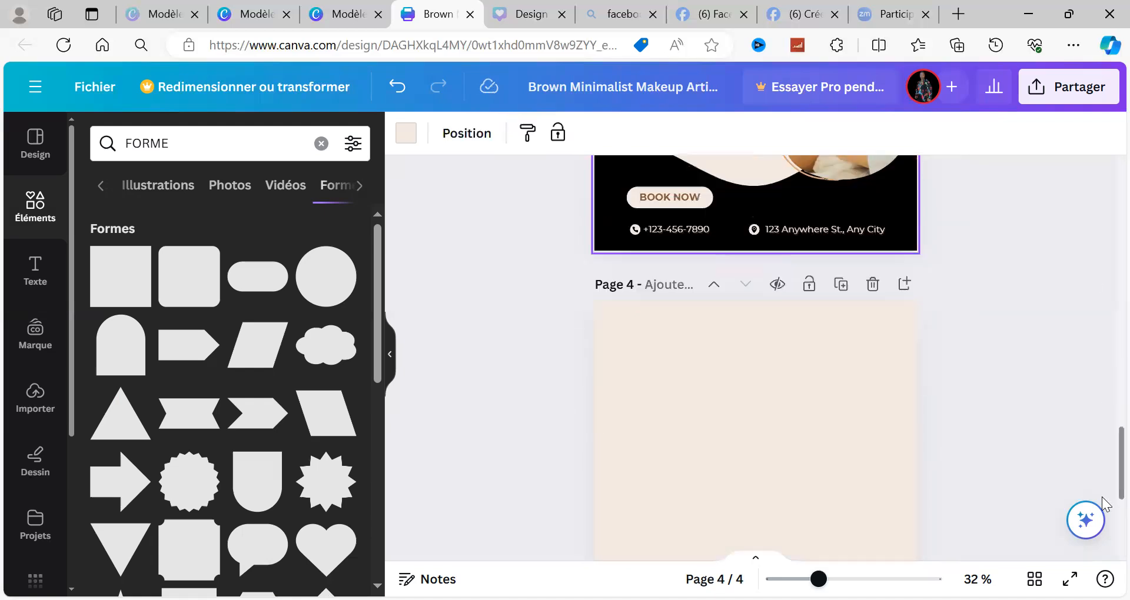
pyautogui.scroll(-2, 1103, 523)
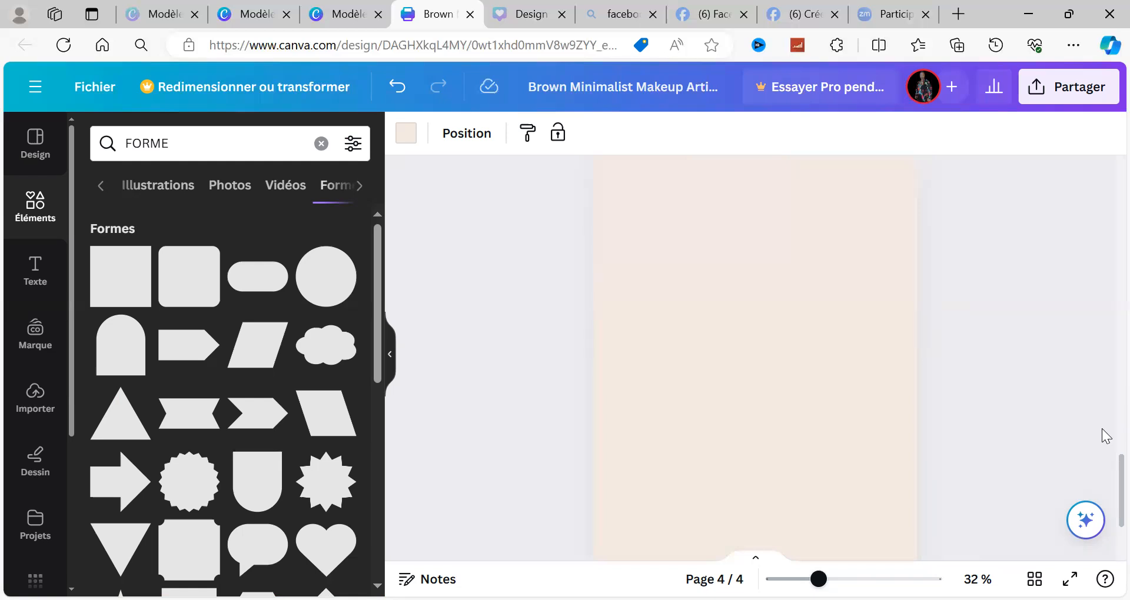
pyautogui.scroll(2, 1106, 440)
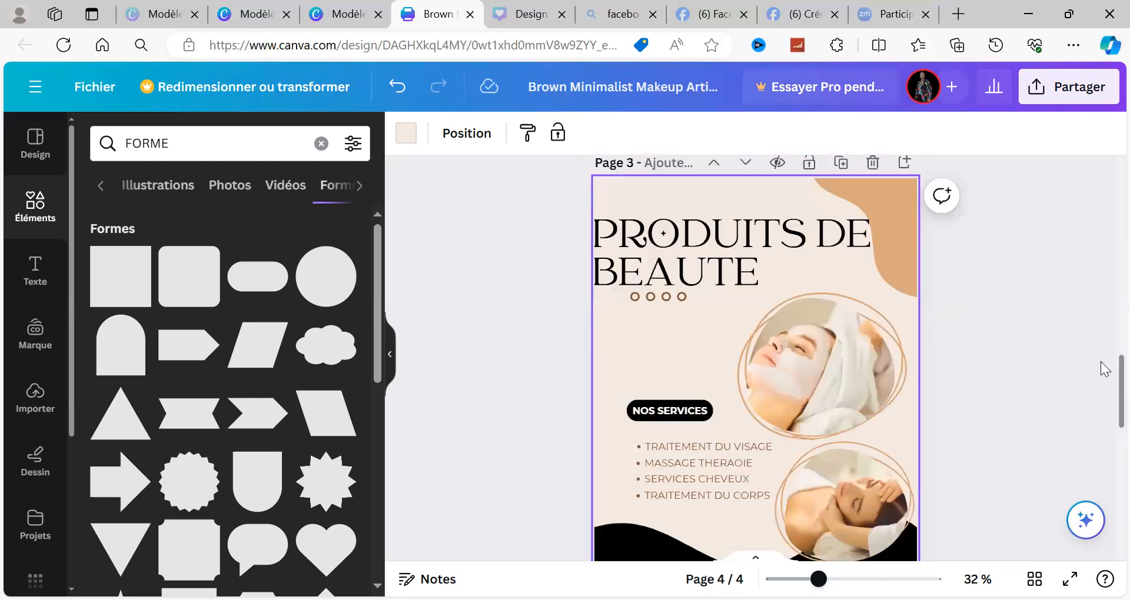
pyautogui.scroll(5, 1102, 369)
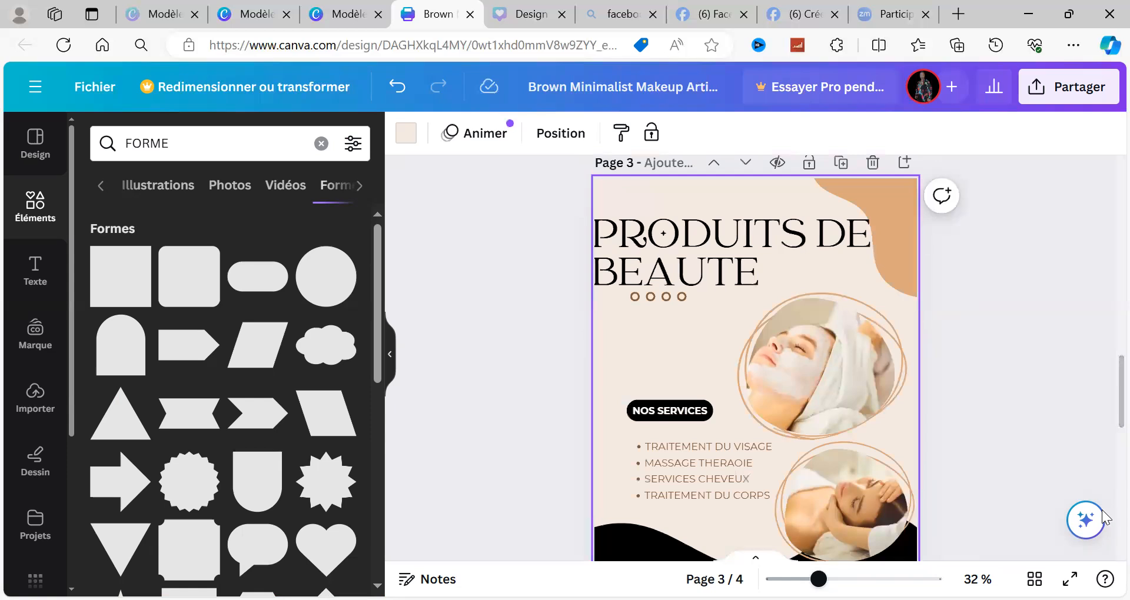
# Step: Delete the blank page 4 beneath the black-restyled poster page
pyautogui.scroll(-1, 1102, 511)
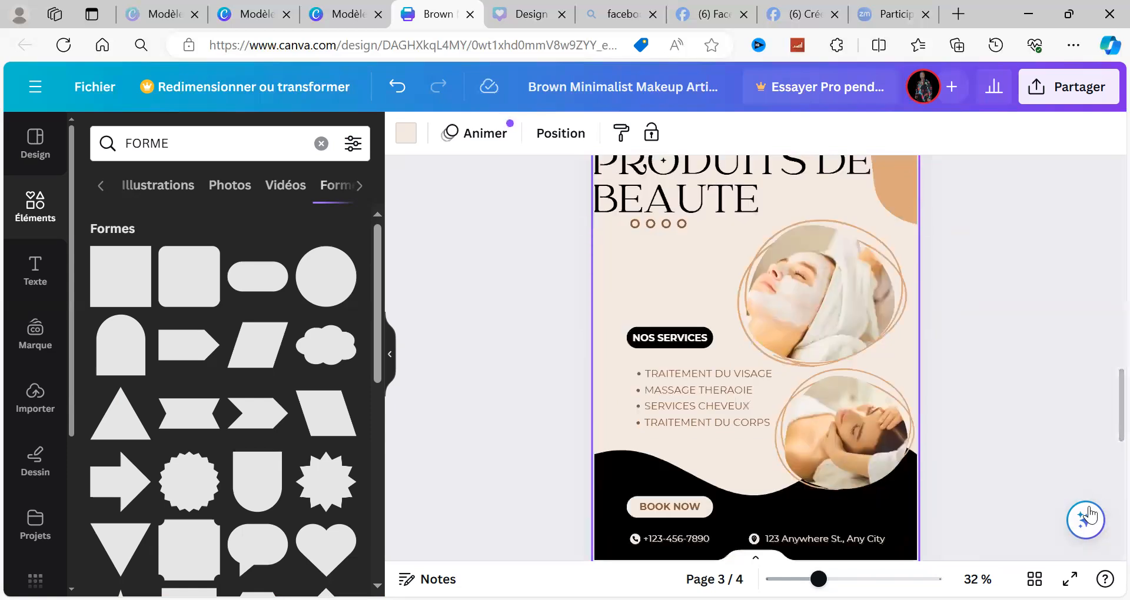
pyautogui.scroll(-4, 911, 443)
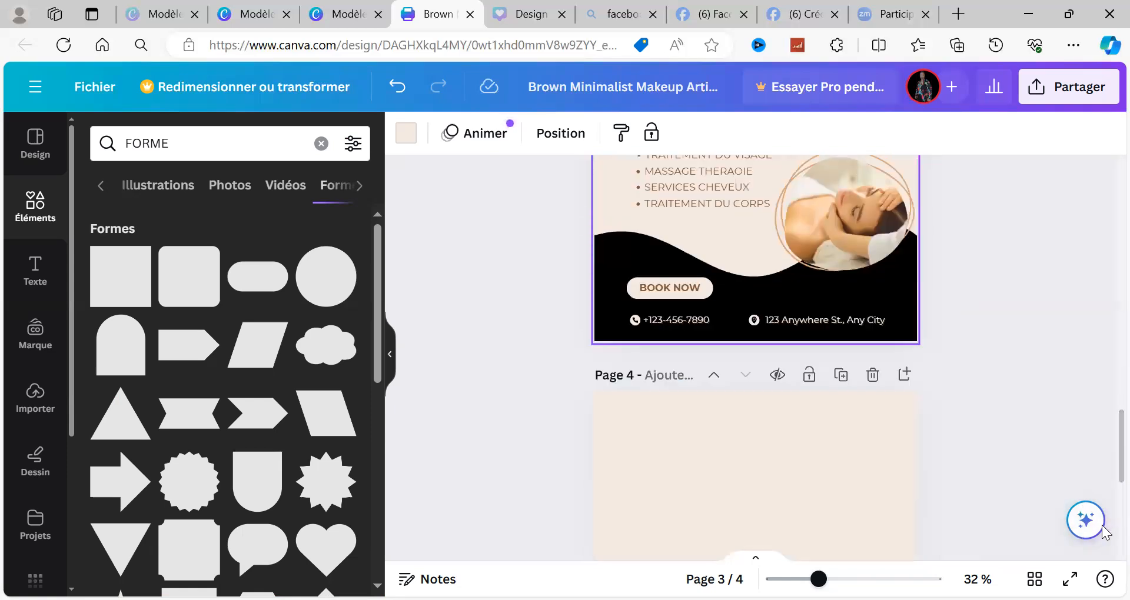
pyautogui.click(864, 432)
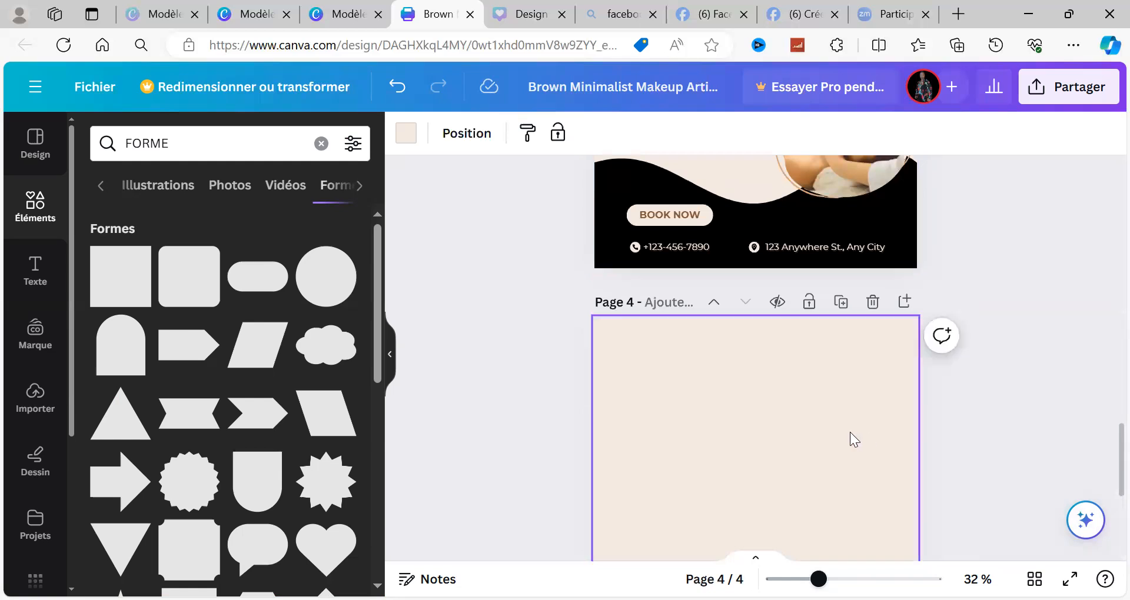
pyautogui.click(873, 302)
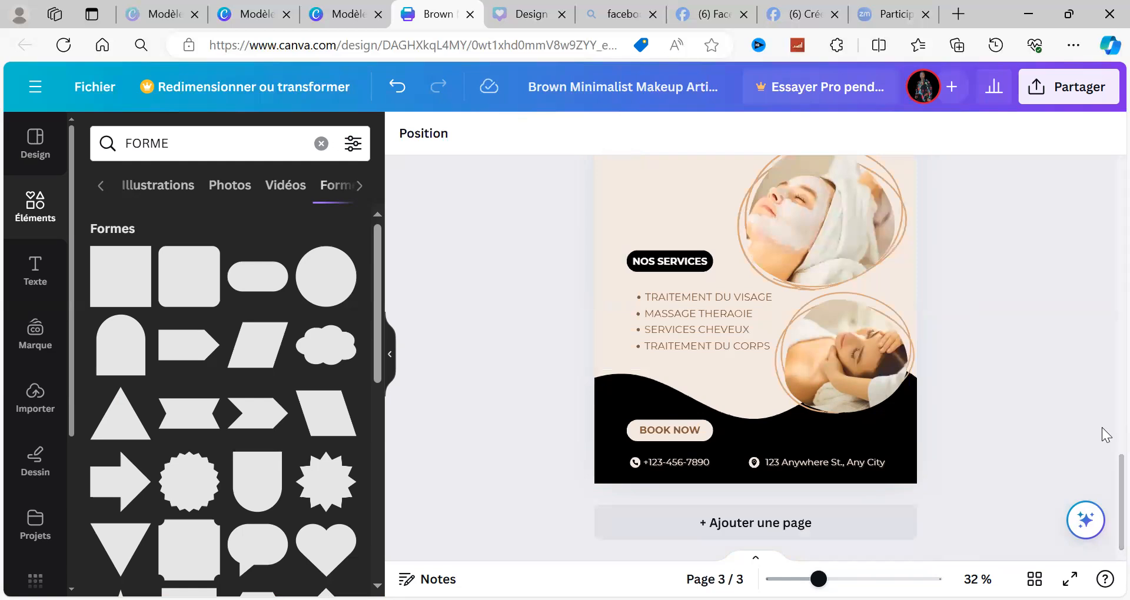
# Step: Examine the layouts of the three remaining poster pages, from the finished page 3 back up to page 1
pyautogui.scroll(2, 1105, 436)
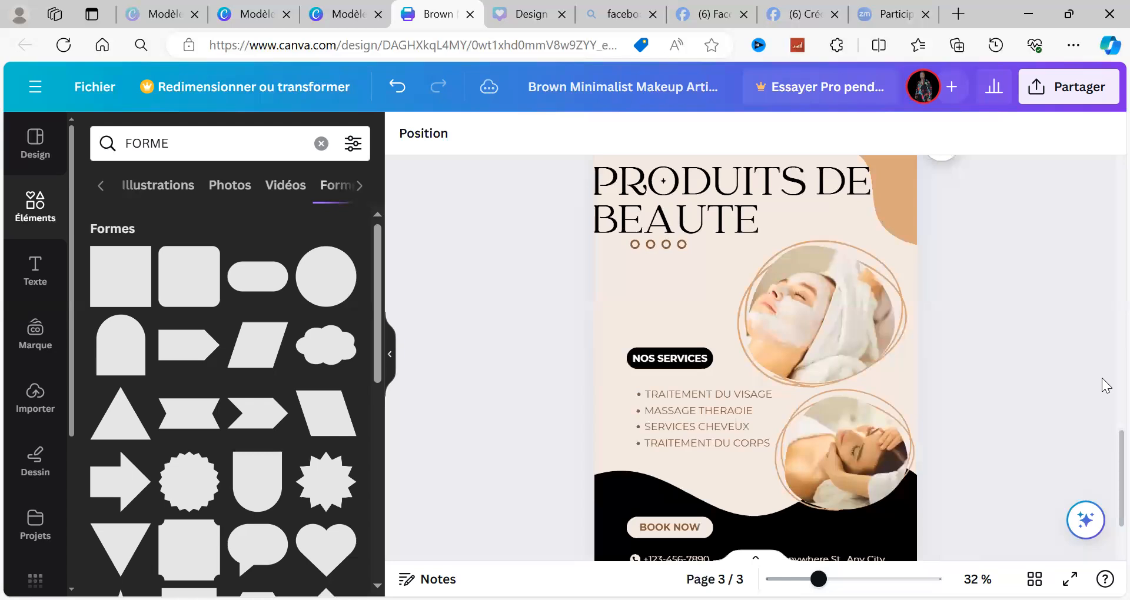
pyautogui.scroll(2, 1105, 386)
pyautogui.scroll(2, 1105, 385)
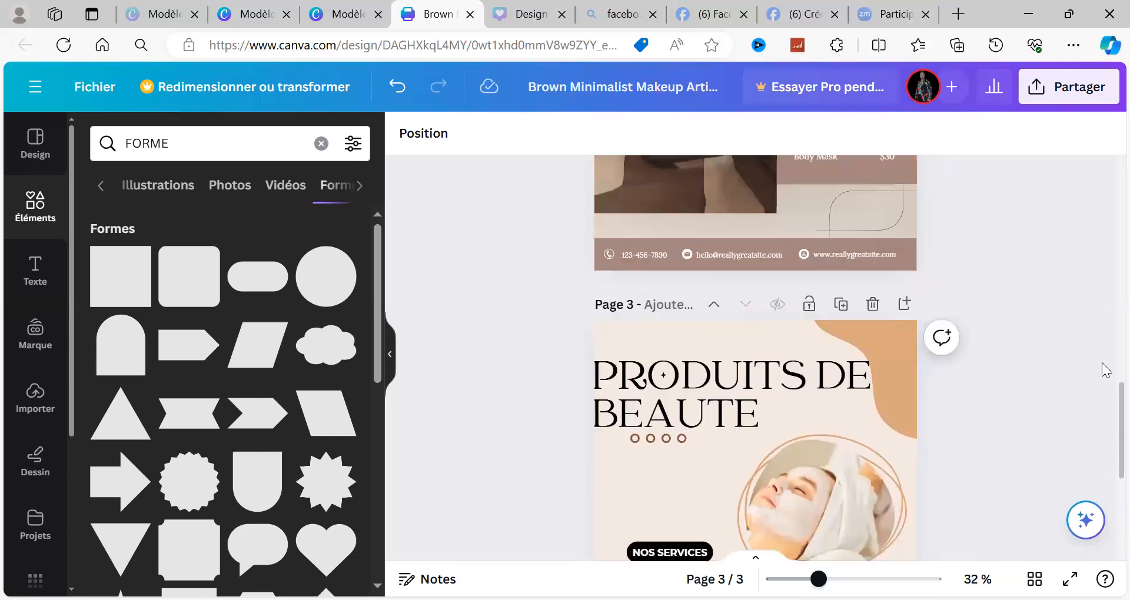
pyautogui.scroll(2, 1105, 368)
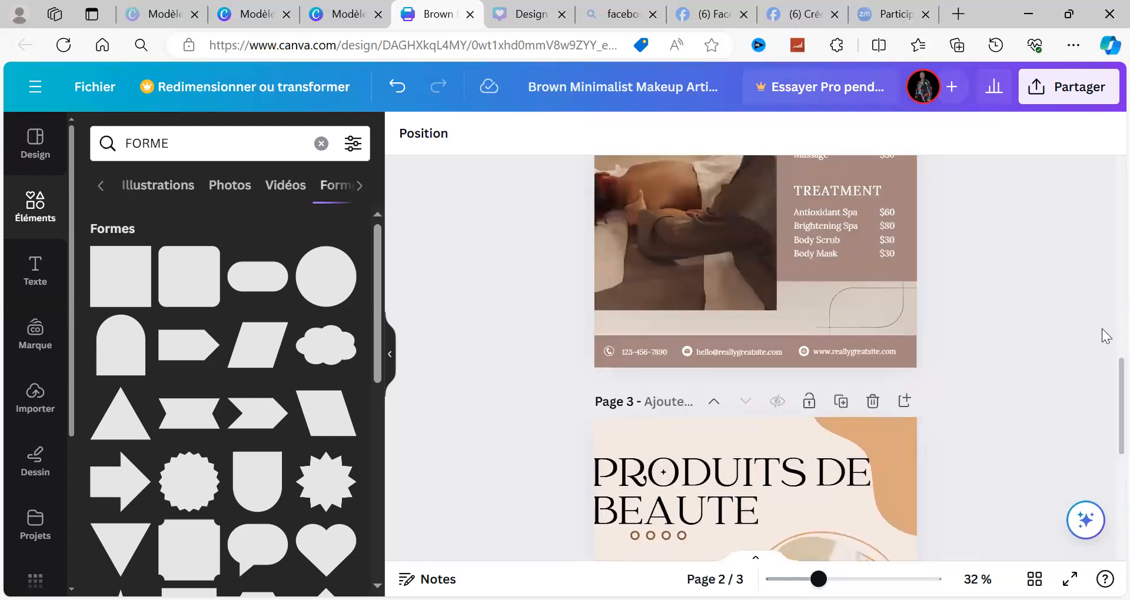
pyautogui.scroll(4, 1105, 335)
pyautogui.scroll(3, 1105, 306)
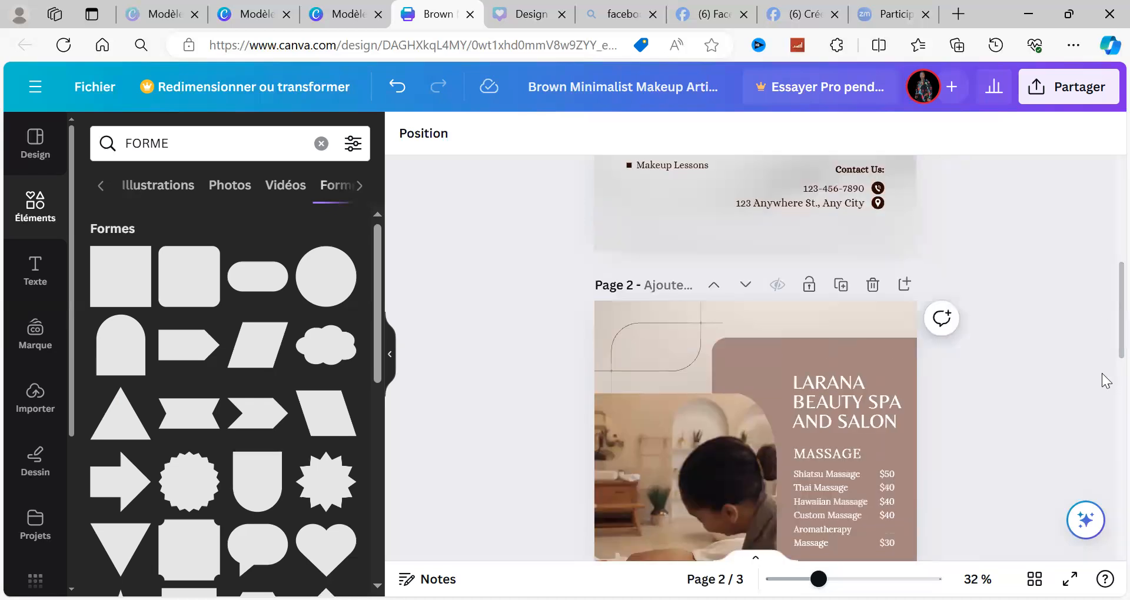
pyautogui.scroll(-2, 1105, 382)
pyautogui.scroll(-7, 1105, 381)
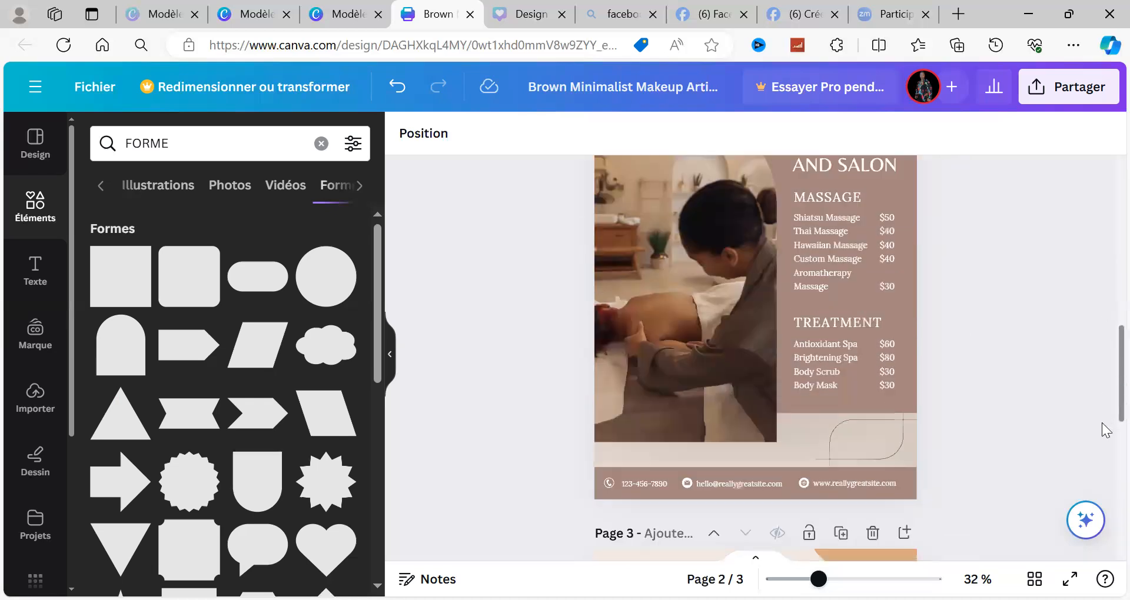
pyautogui.scroll(8, 1099, 381)
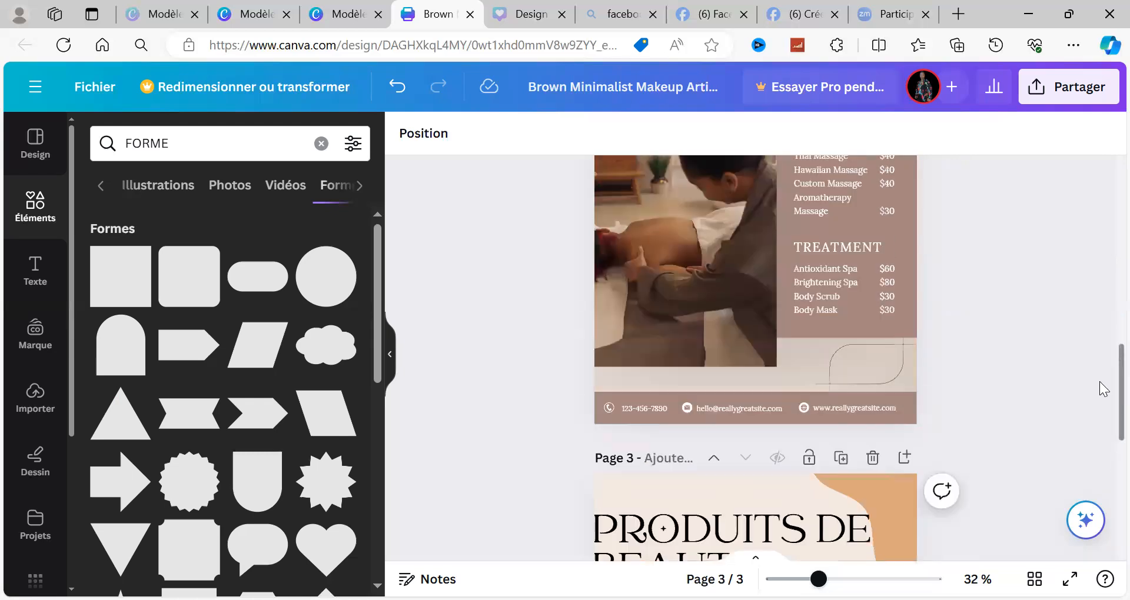
pyautogui.scroll(-4, 1099, 449)
pyautogui.scroll(-2, 1105, 486)
pyautogui.scroll(8, 1093, 351)
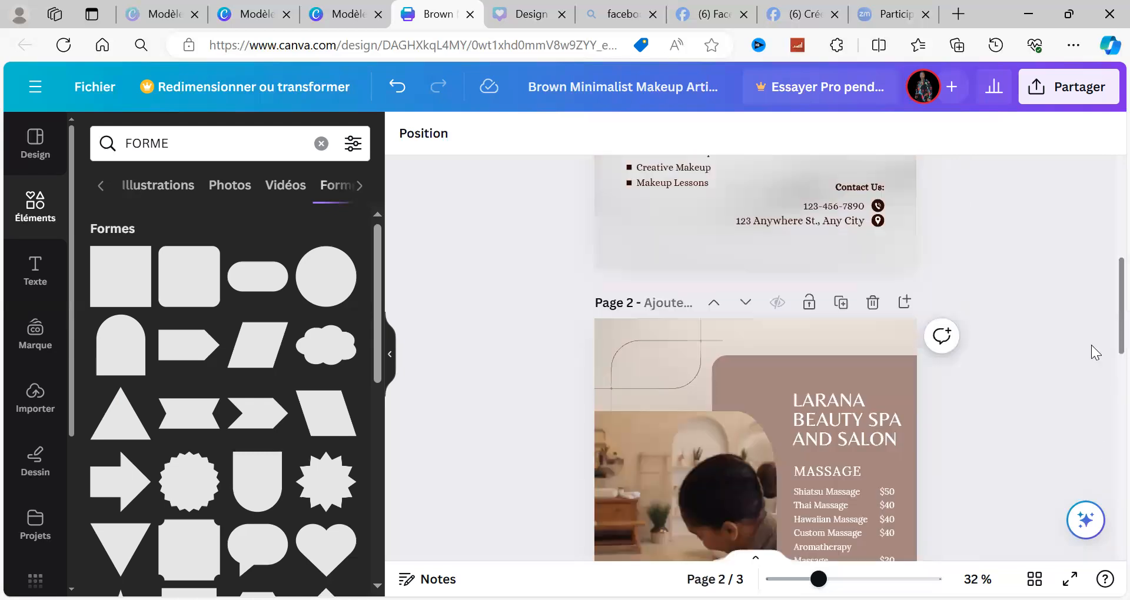
pyautogui.scroll(-3, 1091, 386)
pyautogui.moveTo(1088, 393); pyautogui.dragTo(1088, 391)
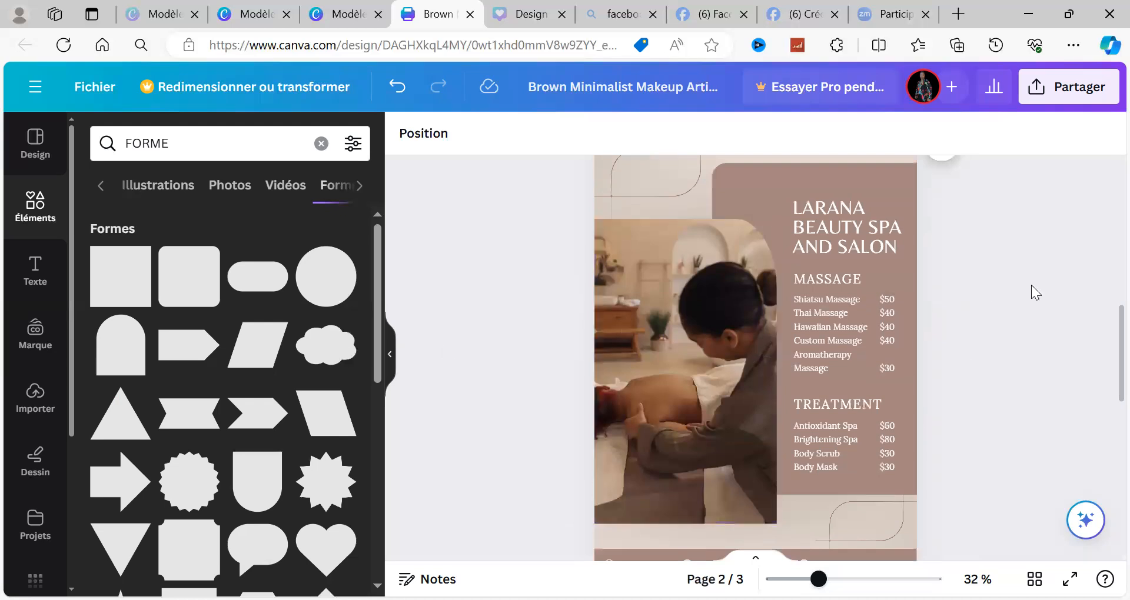
pyautogui.scroll(2, 1106, 287)
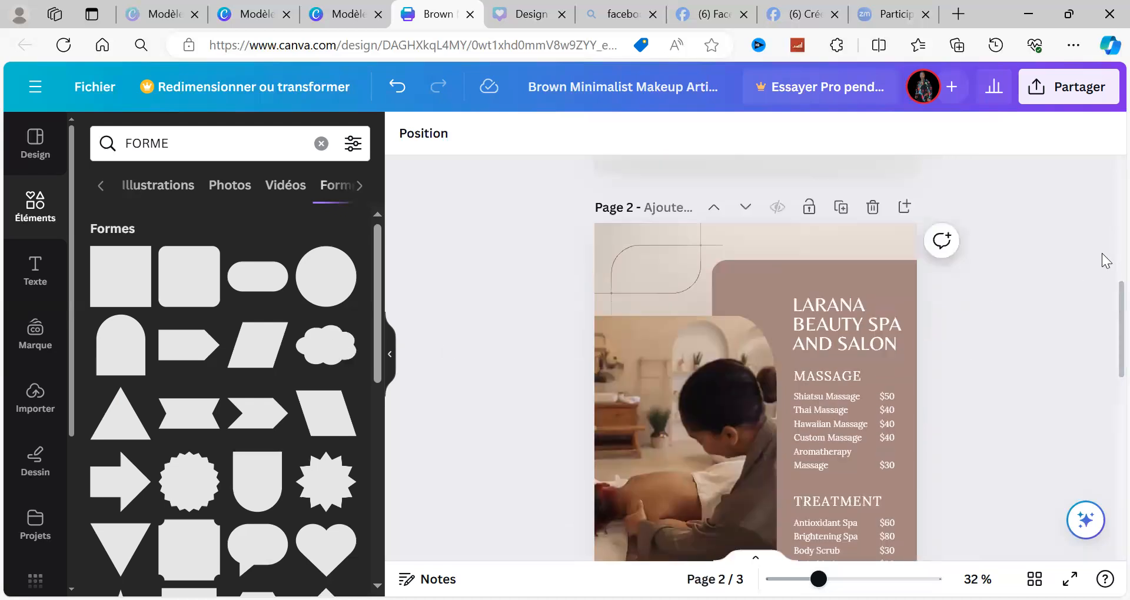
pyautogui.scroll(2, 1107, 260)
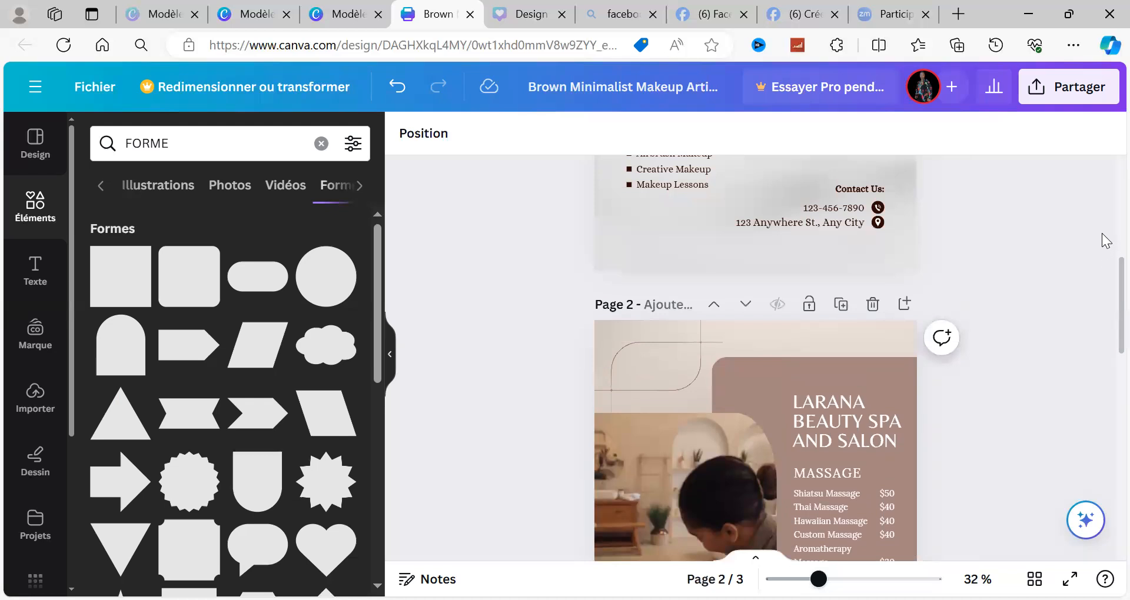
pyautogui.scroll(2, 1106, 240)
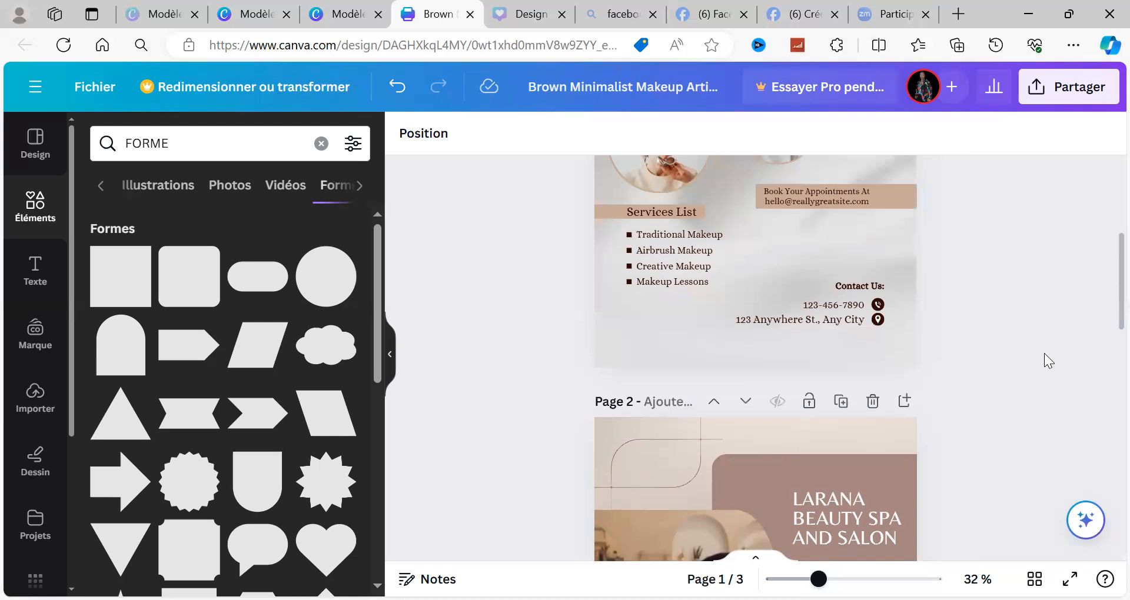
pyautogui.scroll(-2, 1106, 400)
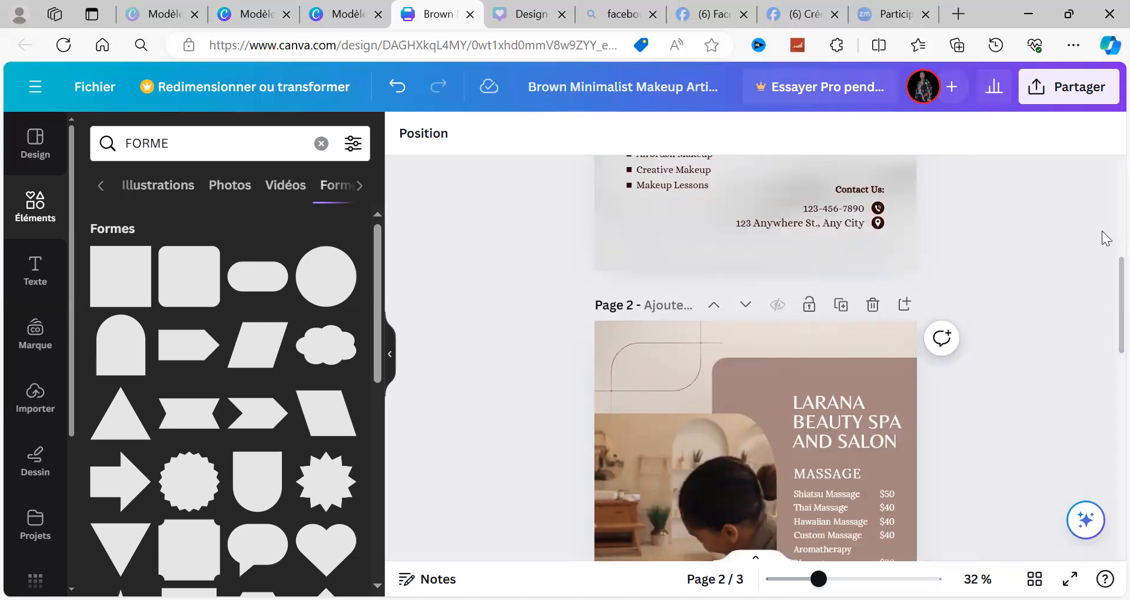
pyautogui.scroll(2, 1106, 239)
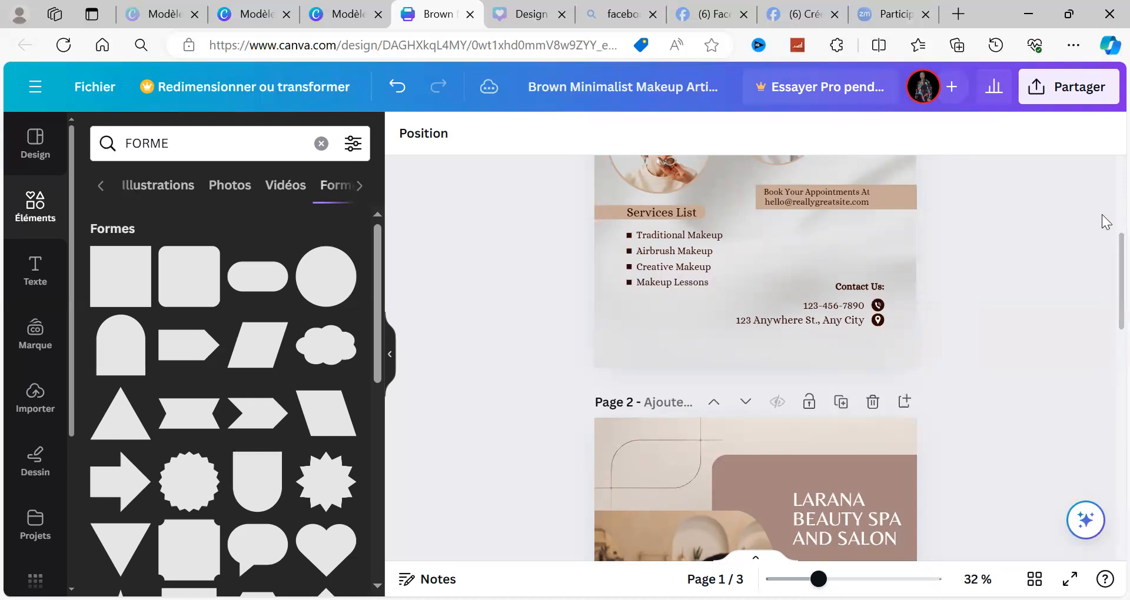
# Step: Review the three poster pages from page 1's title down to the contact details on page 3
pyautogui.scroll(2, 1106, 215)
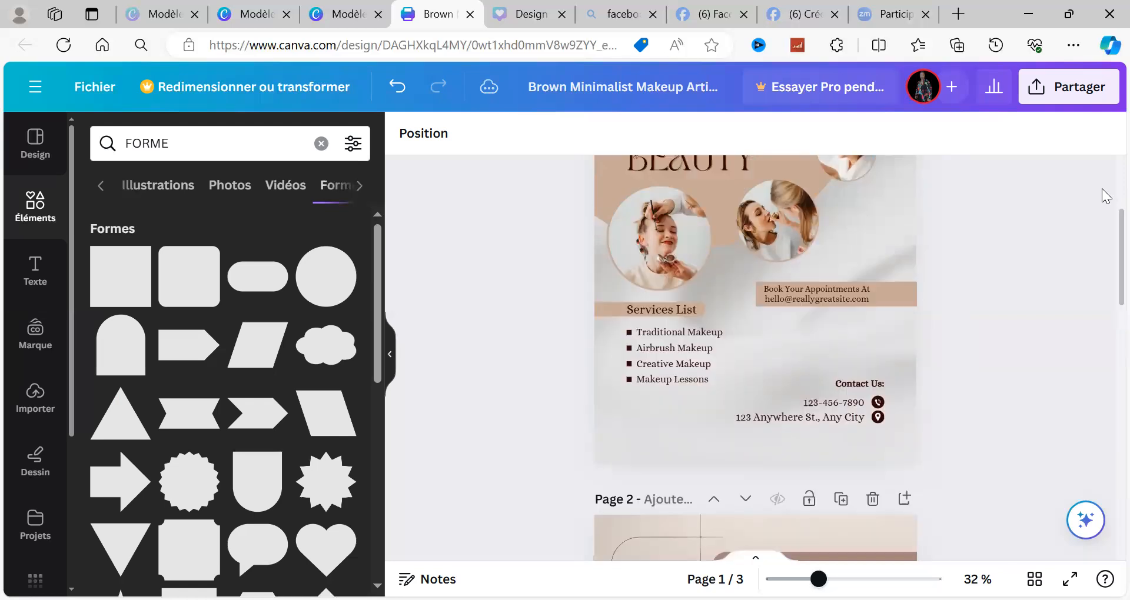
pyautogui.scroll(2, 1106, 197)
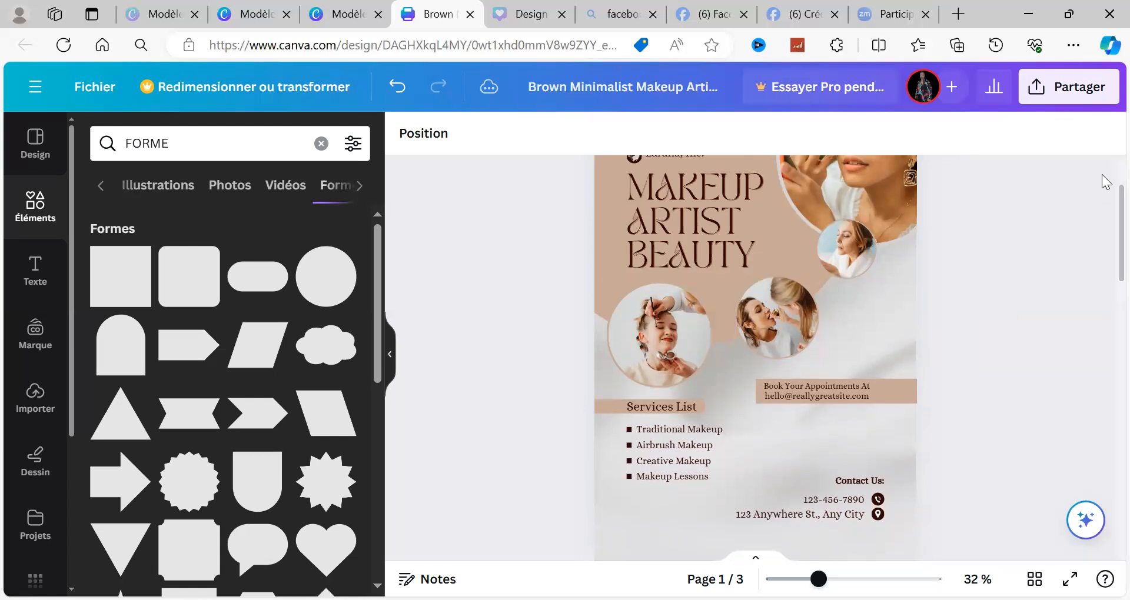
pyautogui.scroll(2, 1107, 181)
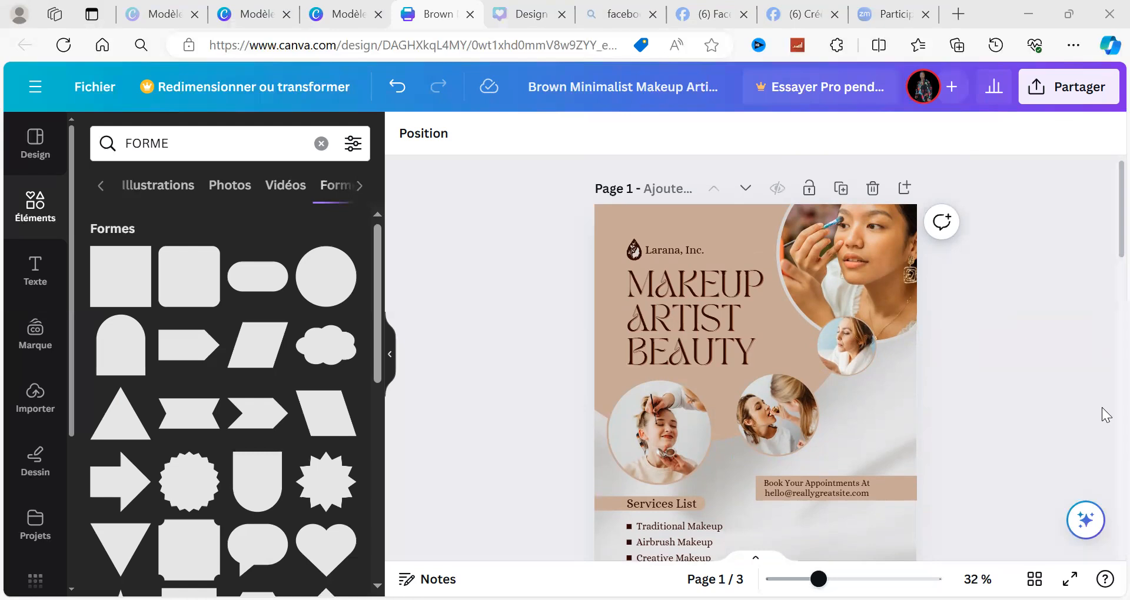
pyautogui.scroll(-2, 1103, 412)
pyautogui.scroll(-10, 1102, 426)
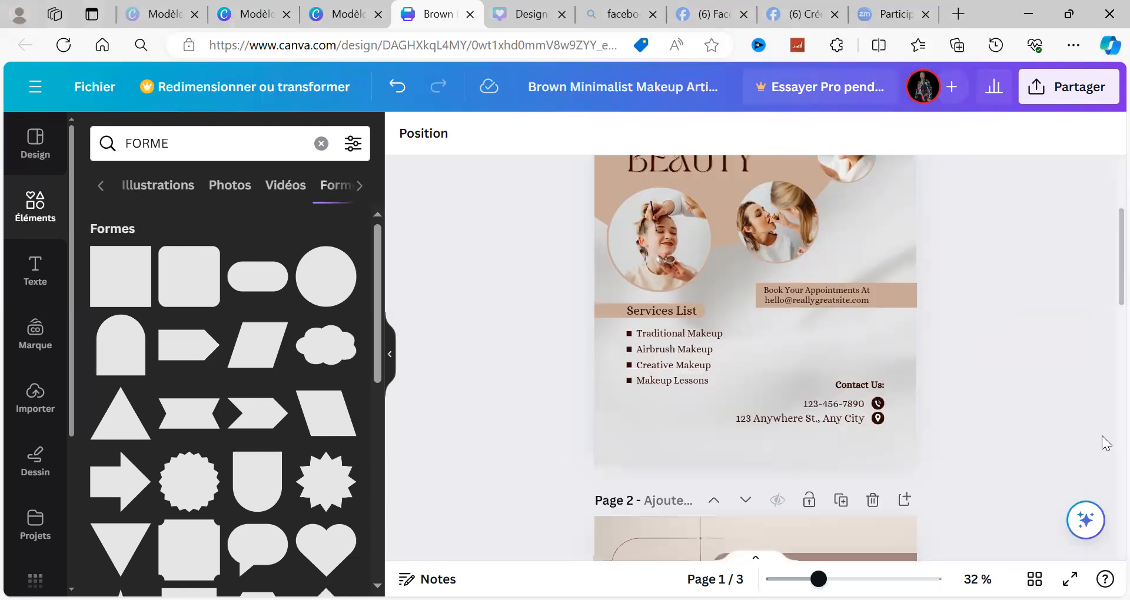
pyautogui.scroll(-2, 1103, 437)
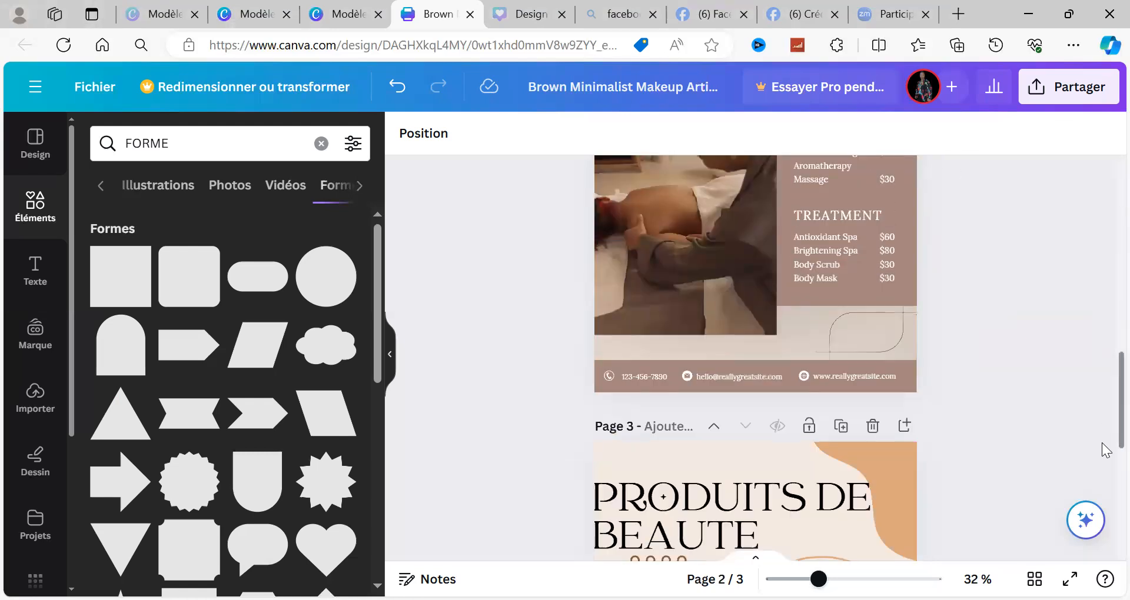
pyautogui.scroll(-2, 1103, 470)
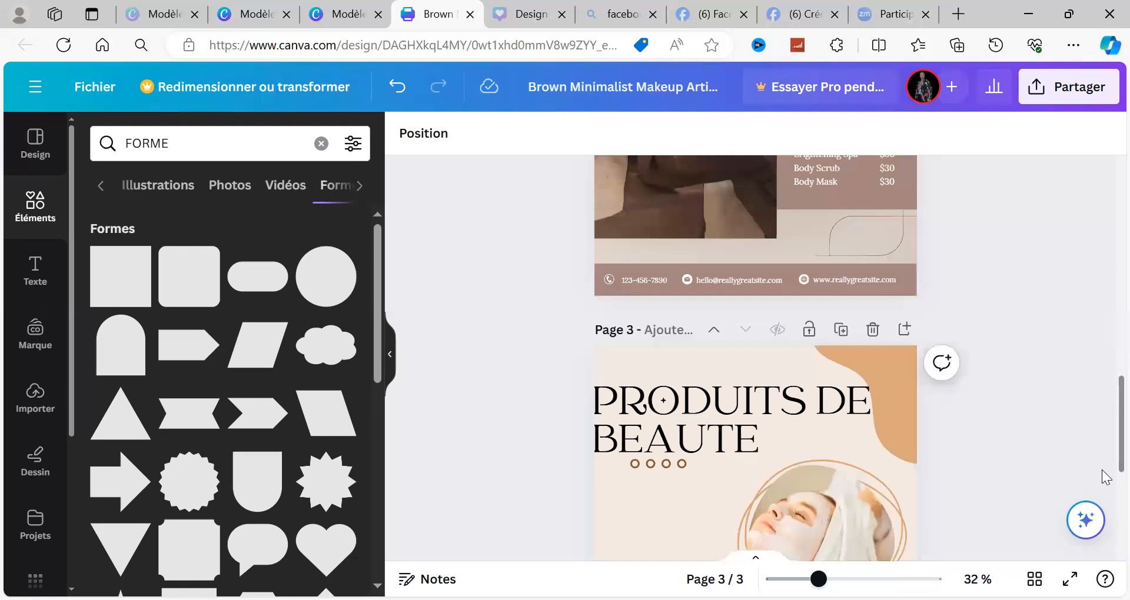
pyautogui.scroll(-2, 1105, 494)
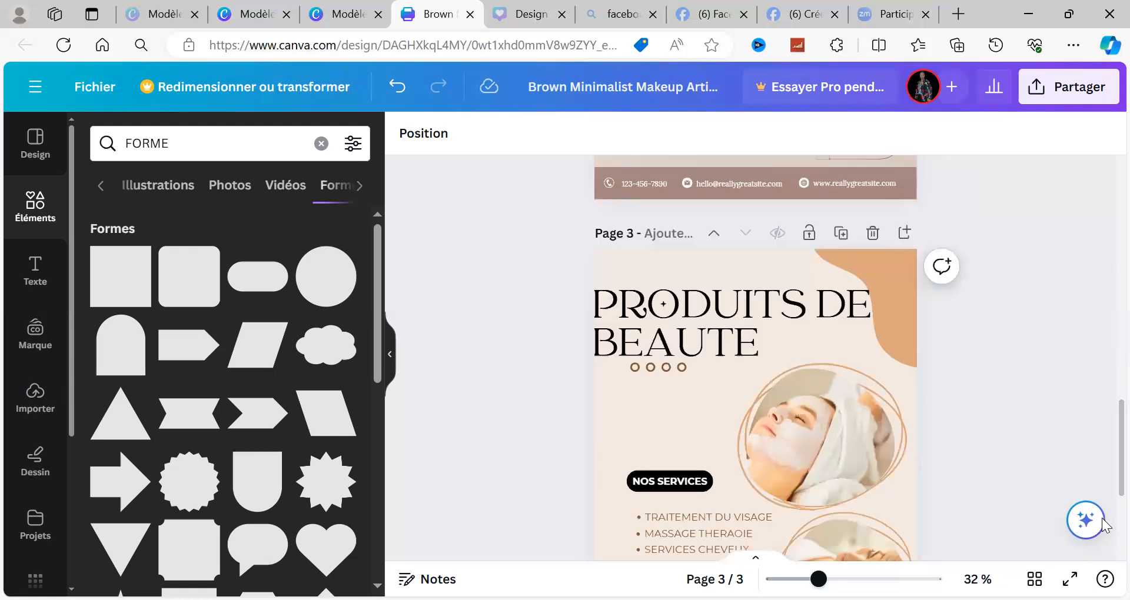
pyautogui.scroll(-2, 1103, 533)
pyautogui.scroll(-2, 1102, 543)
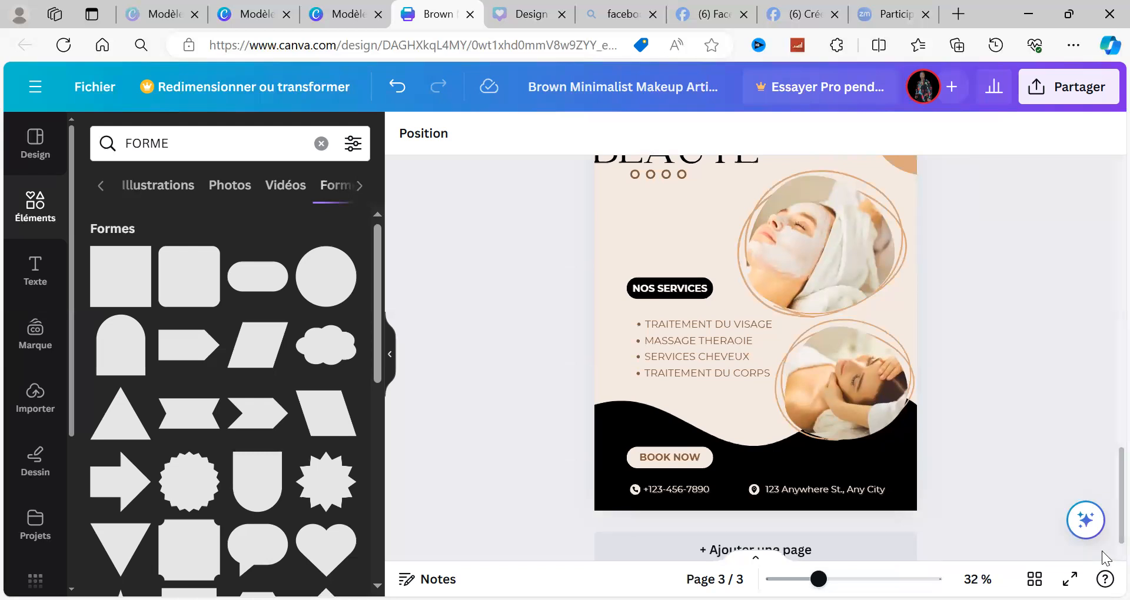
pyautogui.scroll(-1, 1105, 558)
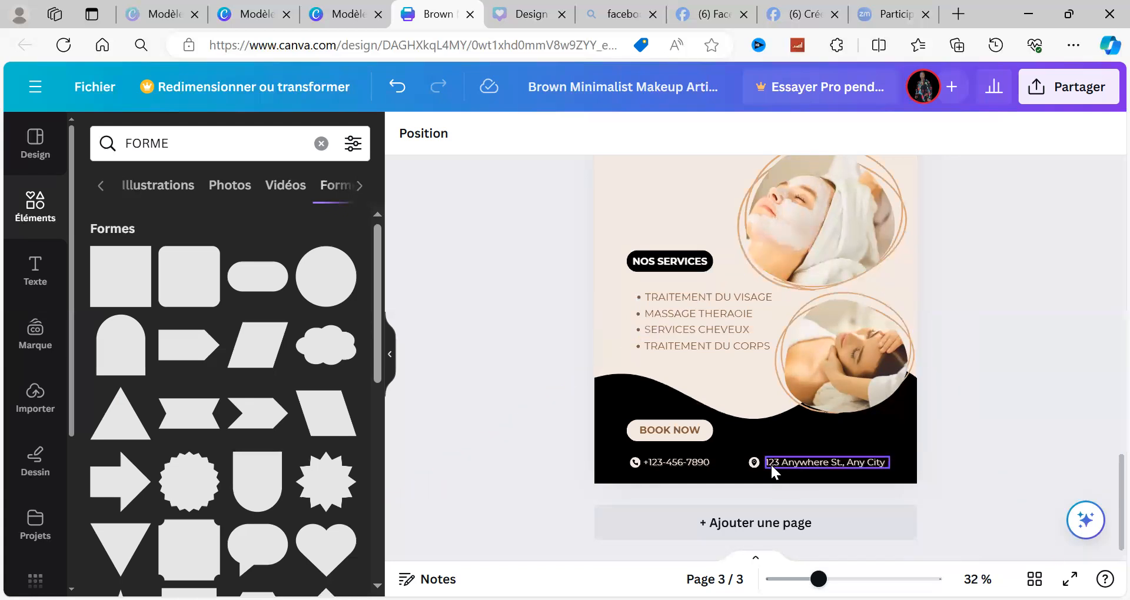
# Step: Duplicate the black wave shape at the foot of page 3 and move the copy up over the poster
pyautogui.scroll(3, 1107, 425)
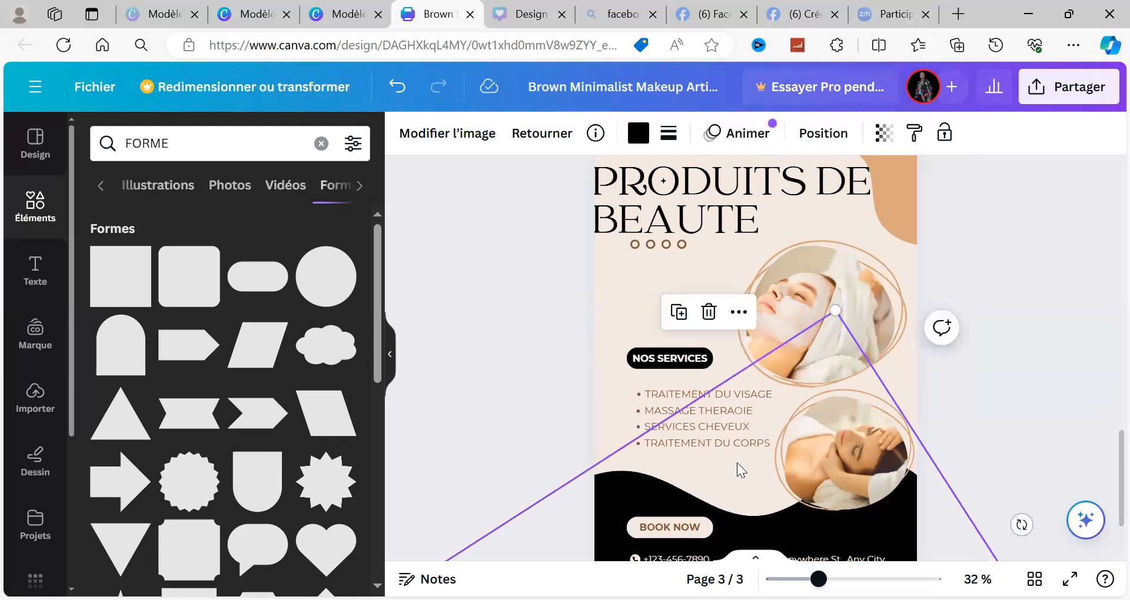
pyautogui.click(679, 313)
pyautogui.moveTo(867, 494); pyautogui.dragTo(879, 128)
pyautogui.click(879, 128)
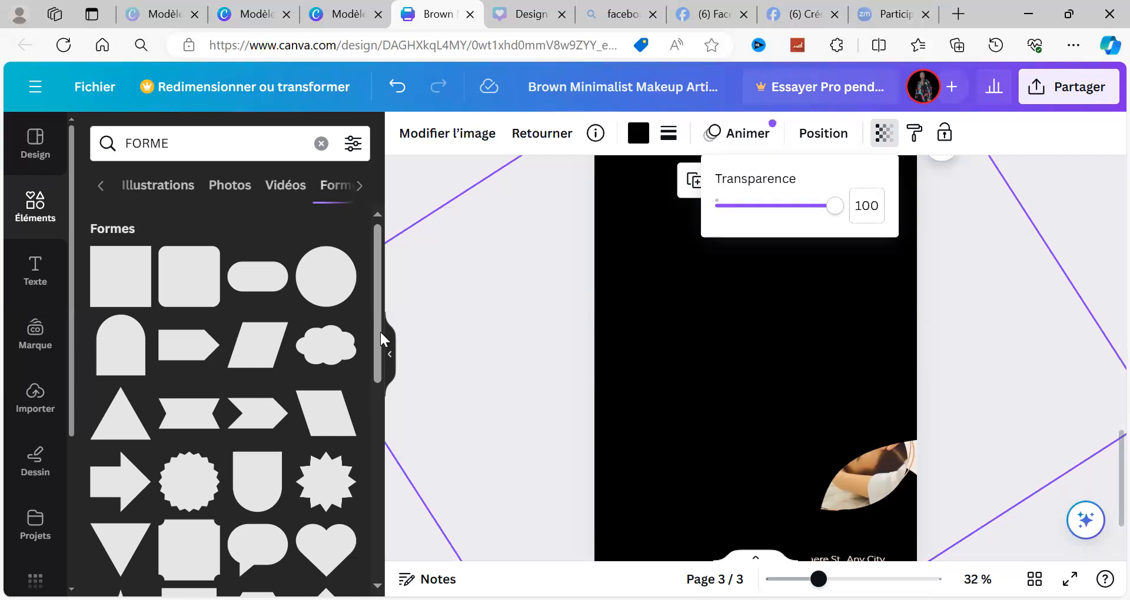
pyautogui.click(386, 239)
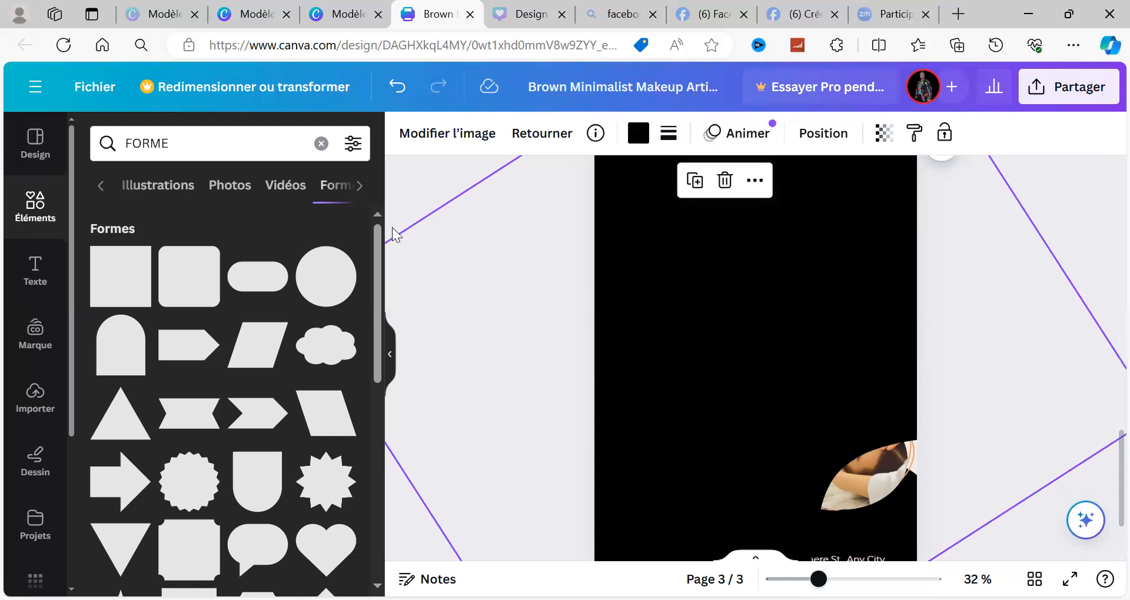
pyautogui.click(493, 222)
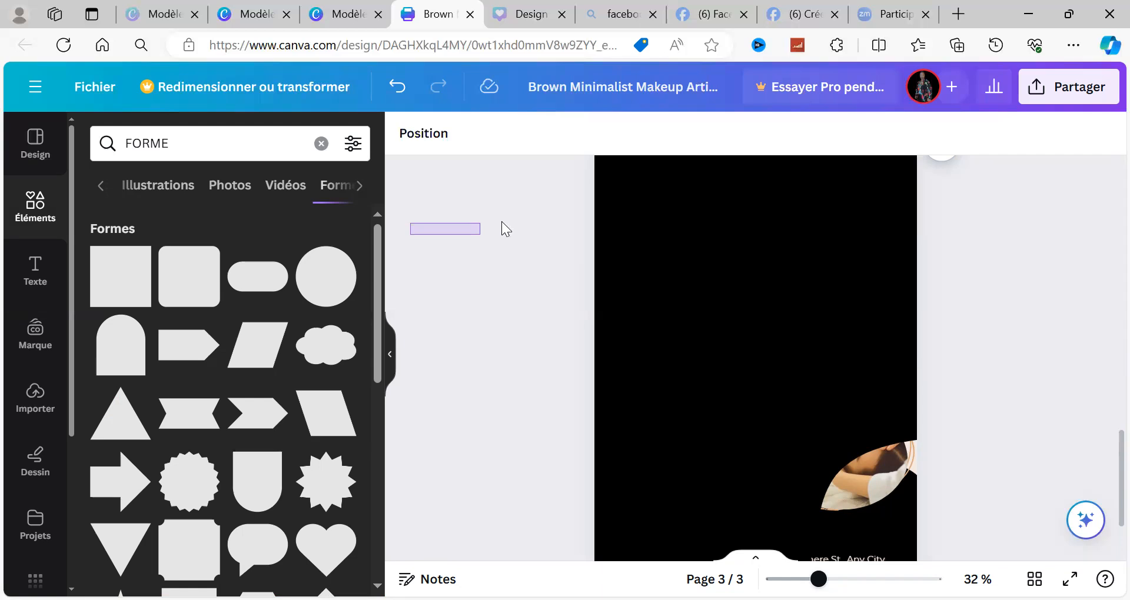
# Step: Shift the duplicated black wave shape down and shrink it proportionally to cover only the lower-left area of page 3
pyautogui.click(746, 292)
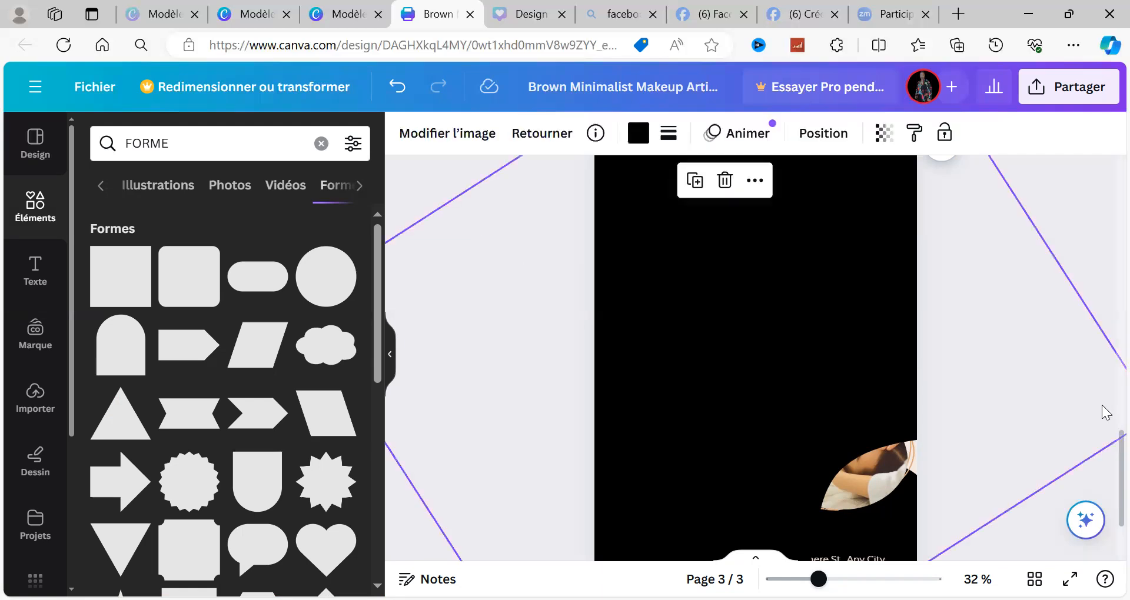
pyautogui.scroll(1, 1106, 411)
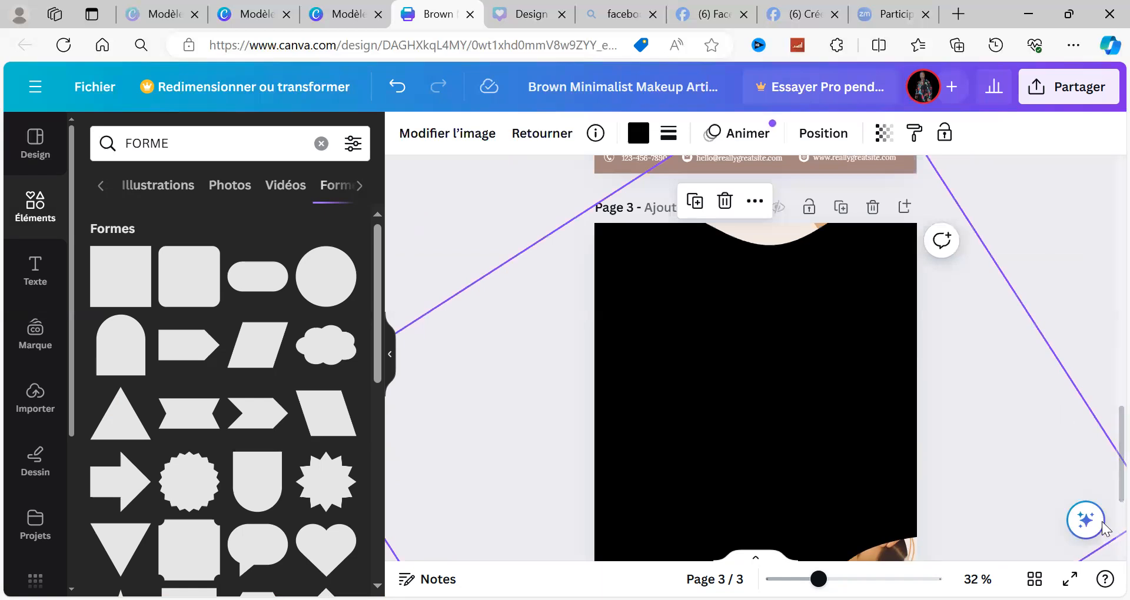
pyautogui.scroll(-1, 1105, 528)
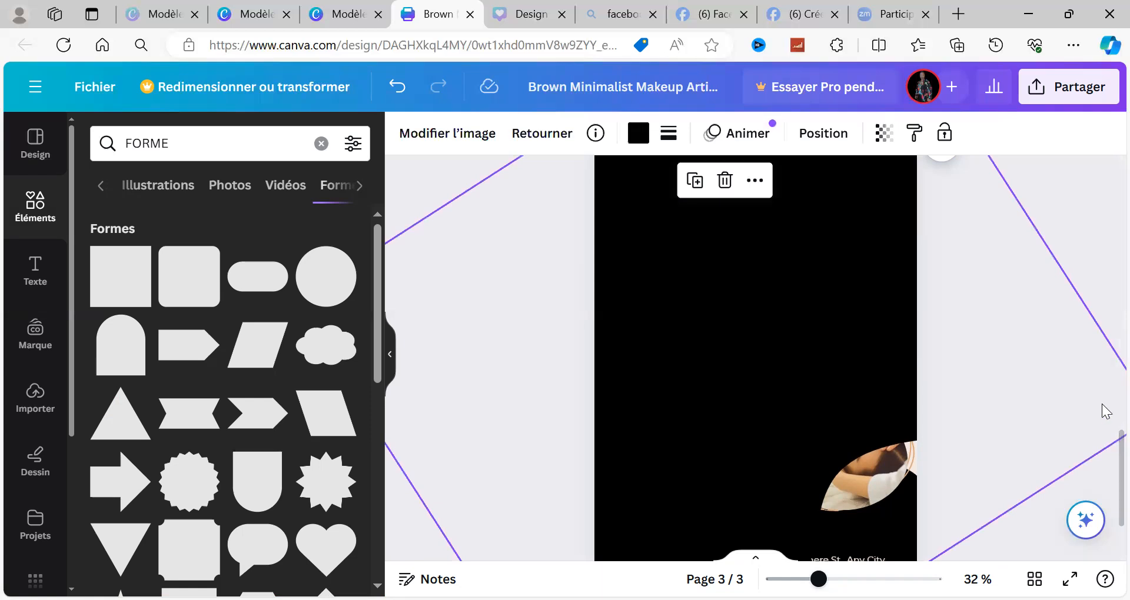
pyautogui.scroll(1, 1105, 410)
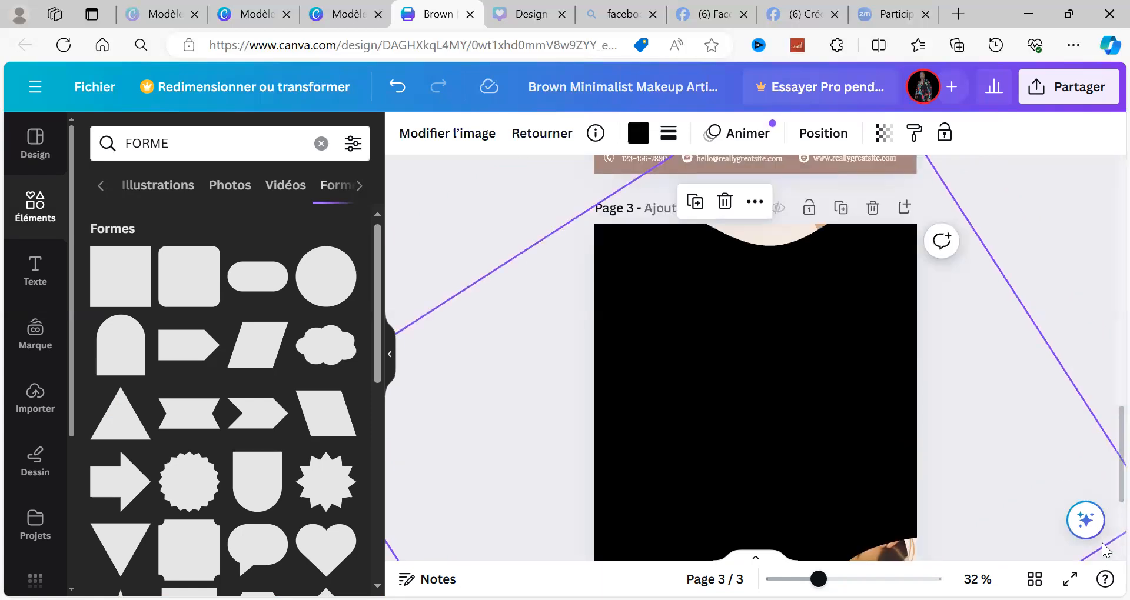
pyautogui.scroll(-1, 1105, 538)
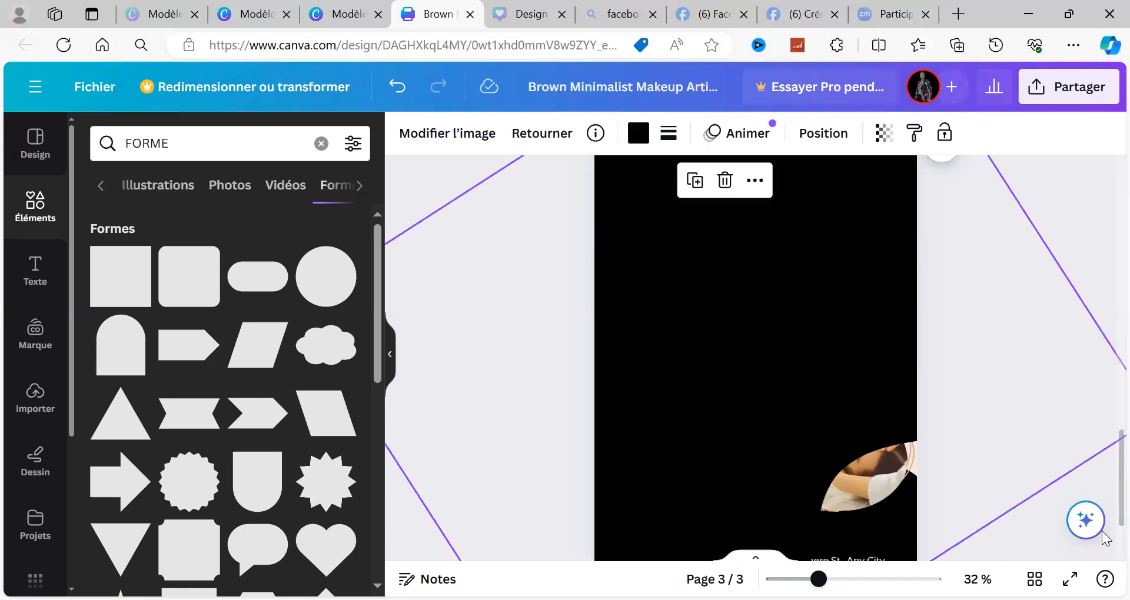
pyautogui.scroll(1, 1089, 429)
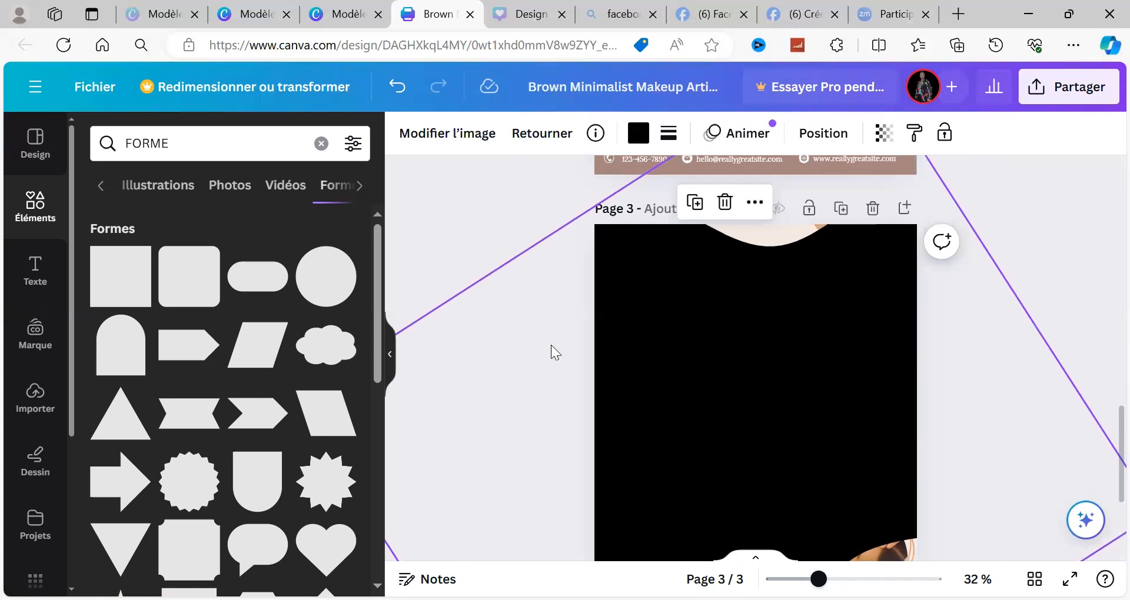
pyautogui.moveTo(570, 362); pyautogui.dragTo(556, 416)
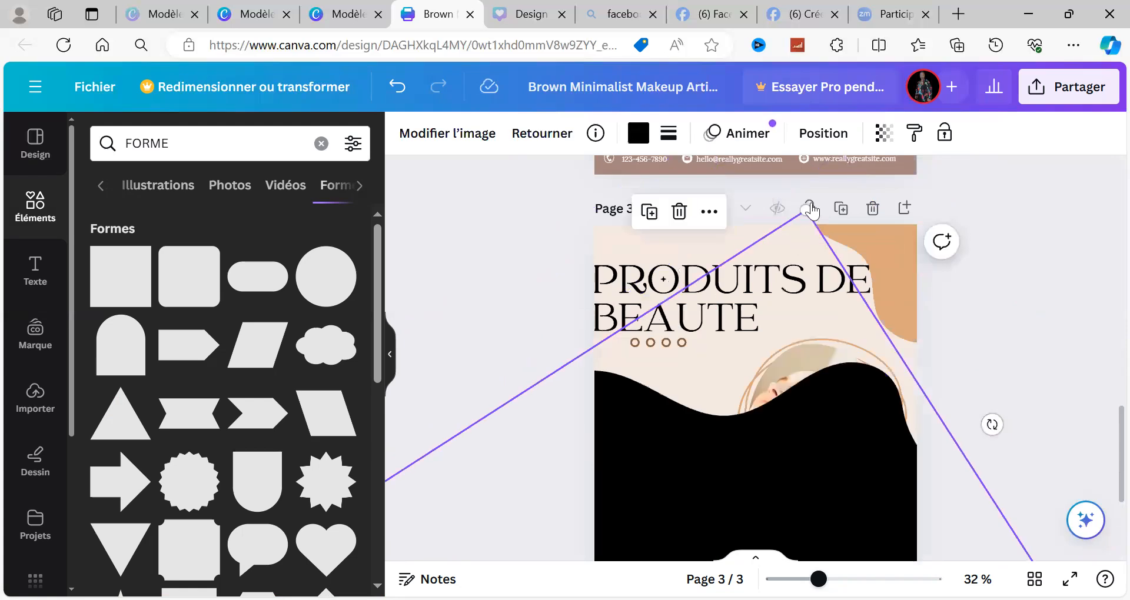
pyautogui.moveTo(808, 208); pyautogui.dragTo(719, 537)
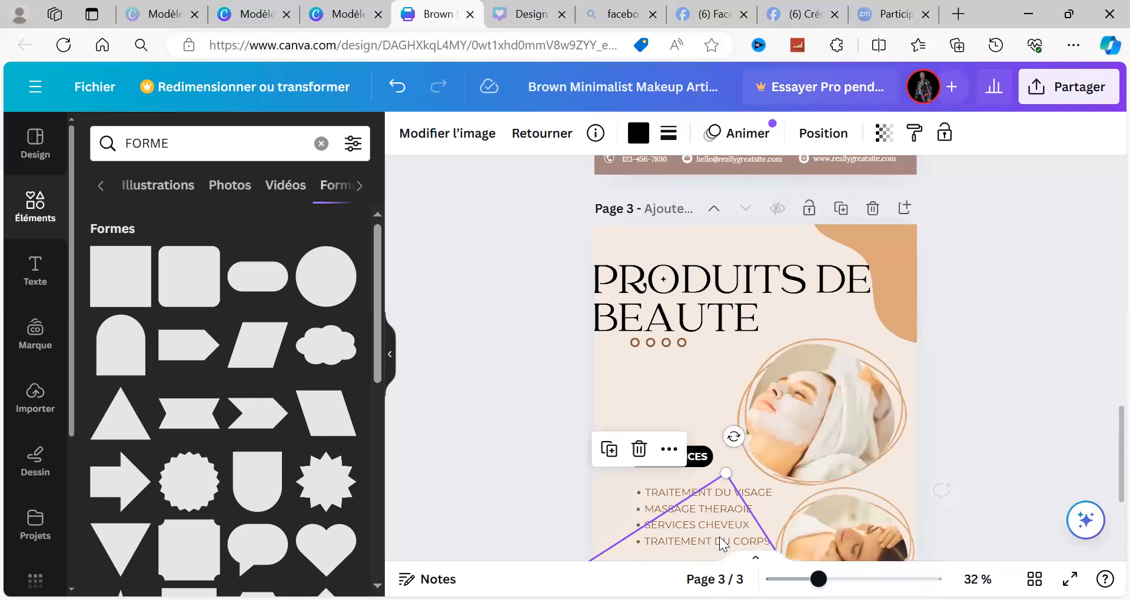
pyautogui.hotkey('ctrl', 'z')
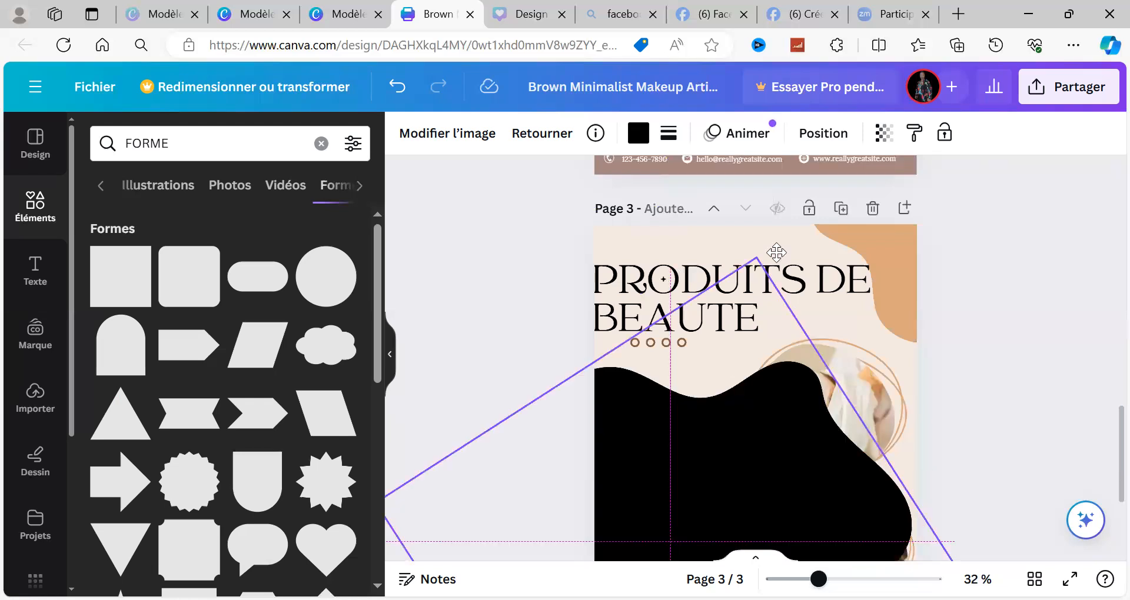
pyautogui.moveTo(778, 247); pyautogui.dragTo(686, 329)
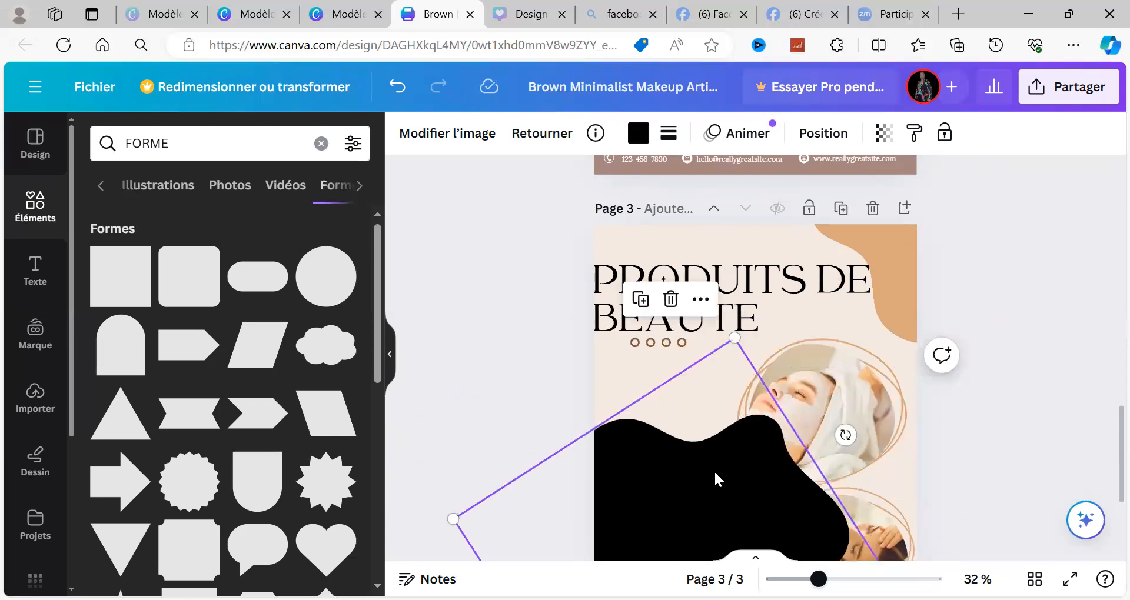
# Step: Rotate the duplicated black shape and move it into the upper-left corner of page 3, over the start of the title
pyautogui.moveTo(713, 468); pyautogui.dragTo(805, 226)
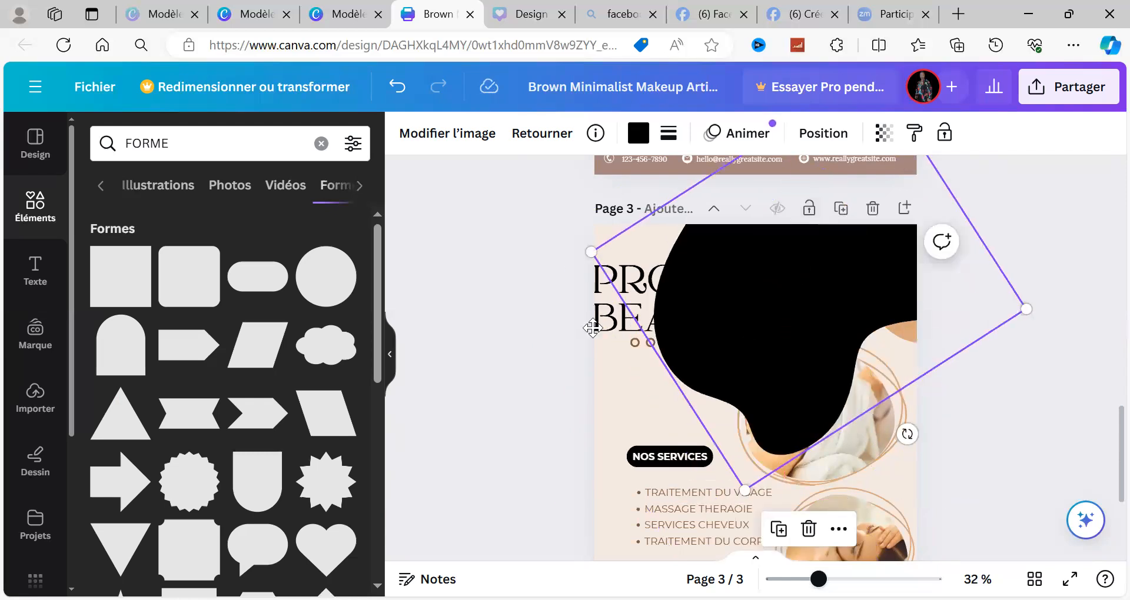
pyautogui.moveTo(745, 324); pyautogui.dragTo(588, 325)
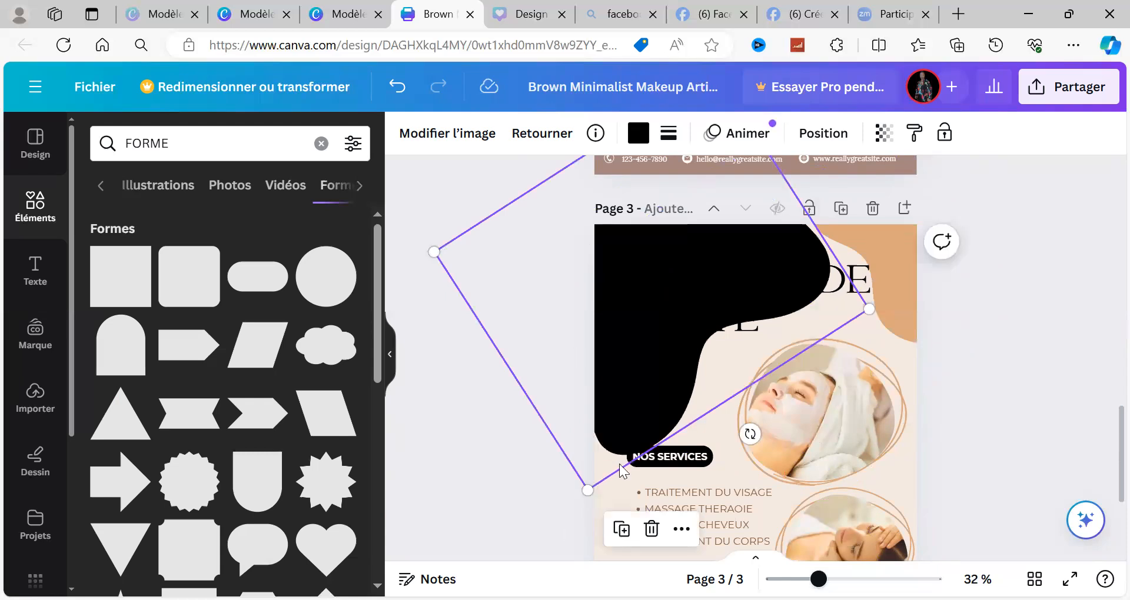
pyautogui.moveTo(629, 404); pyautogui.dragTo(587, 448)
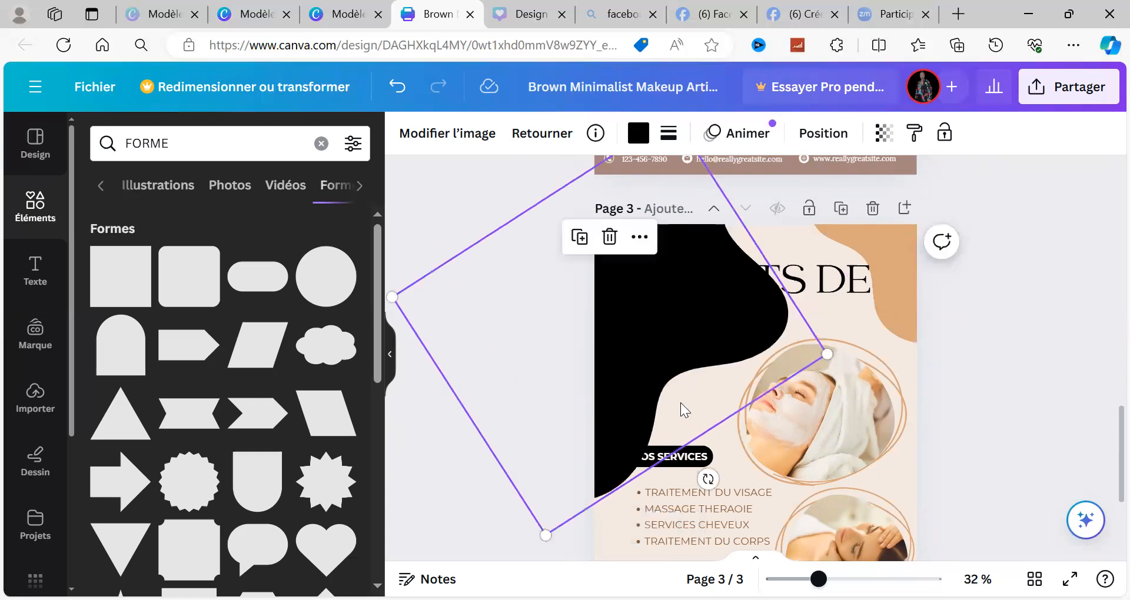